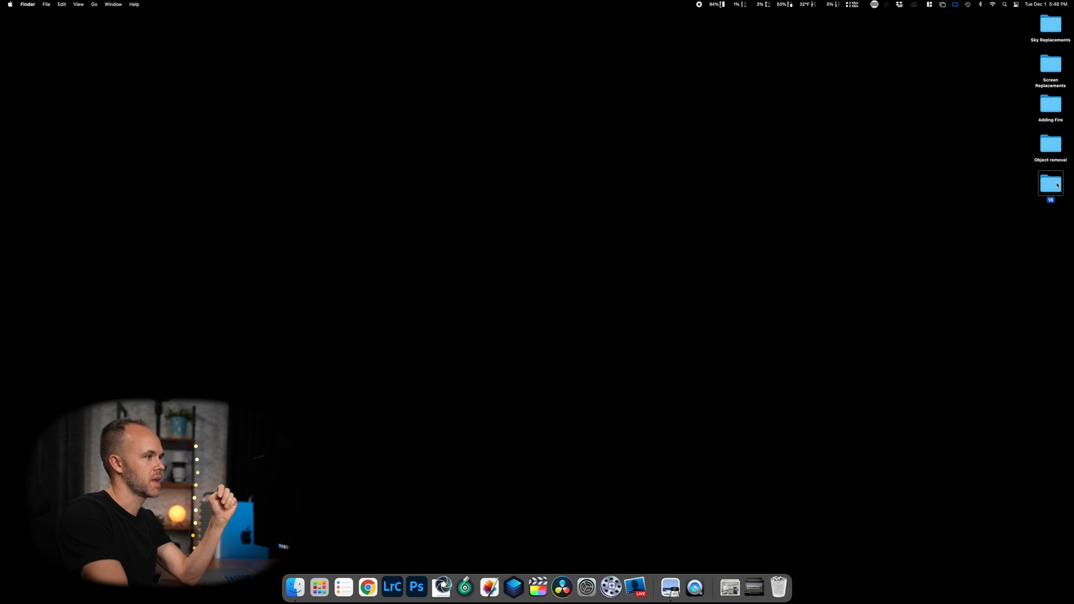
Open the desktop folder 18, look through its ARW files and close the folder window.
double_click(1057, 185)
scroll(660, 238, "down", 10)
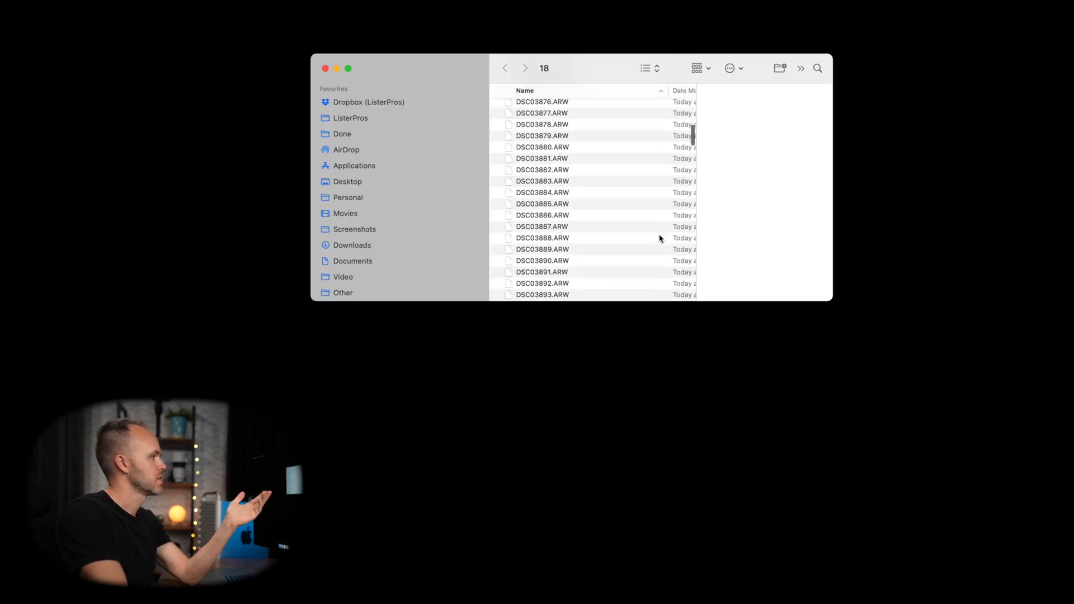
scroll(660, 237, "up", 12)
left_click_drag(828, 301, 1068, 490)
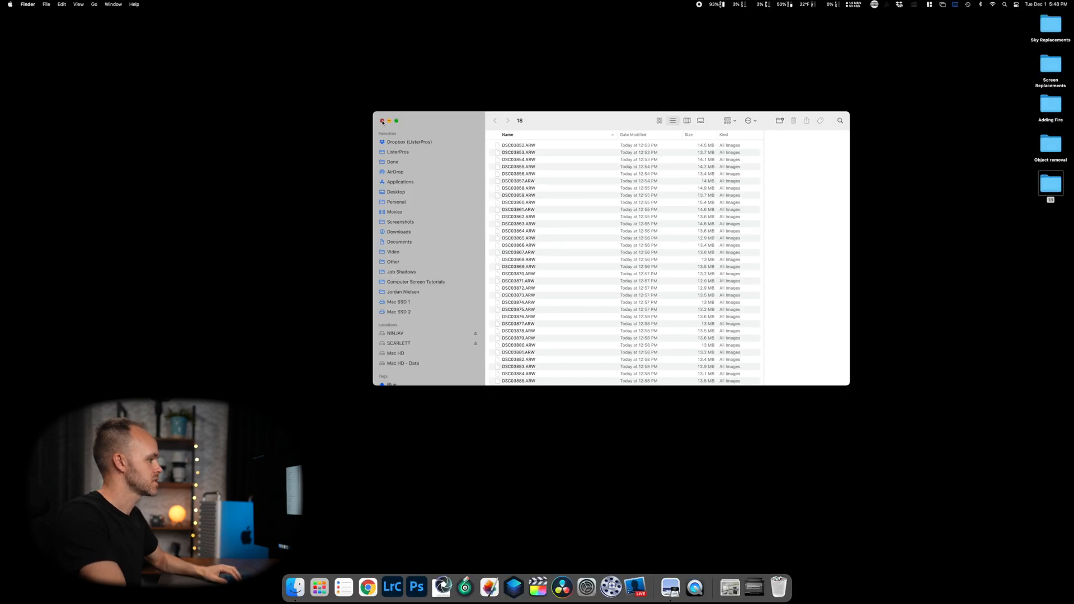
left_click(325, 69)
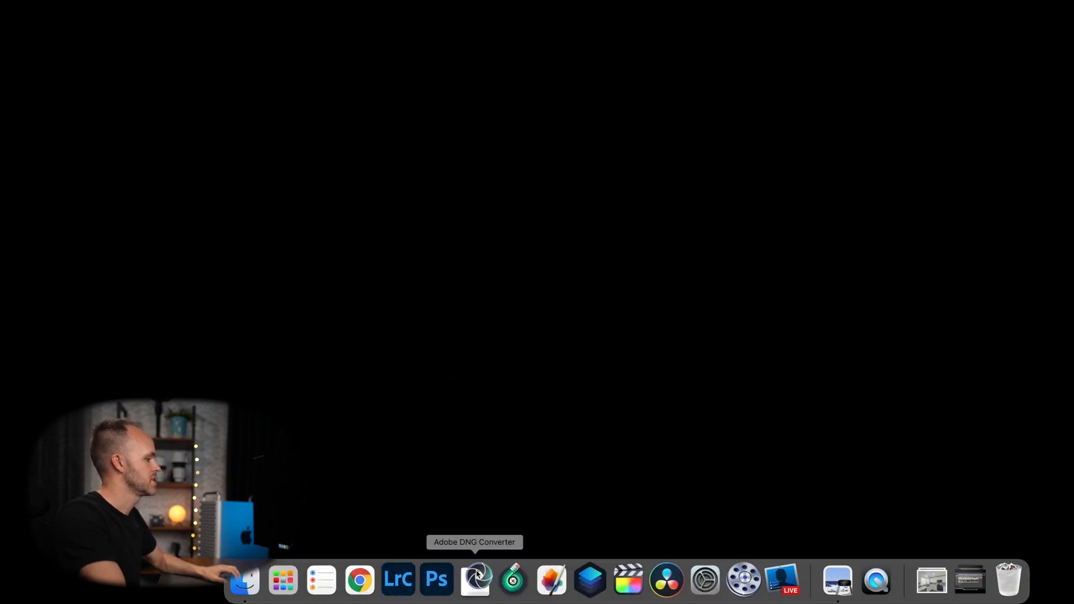
Open Adobe DNG Converter and choose the desktop folder 18 as the source of the images to convert.
left_click(477, 574)
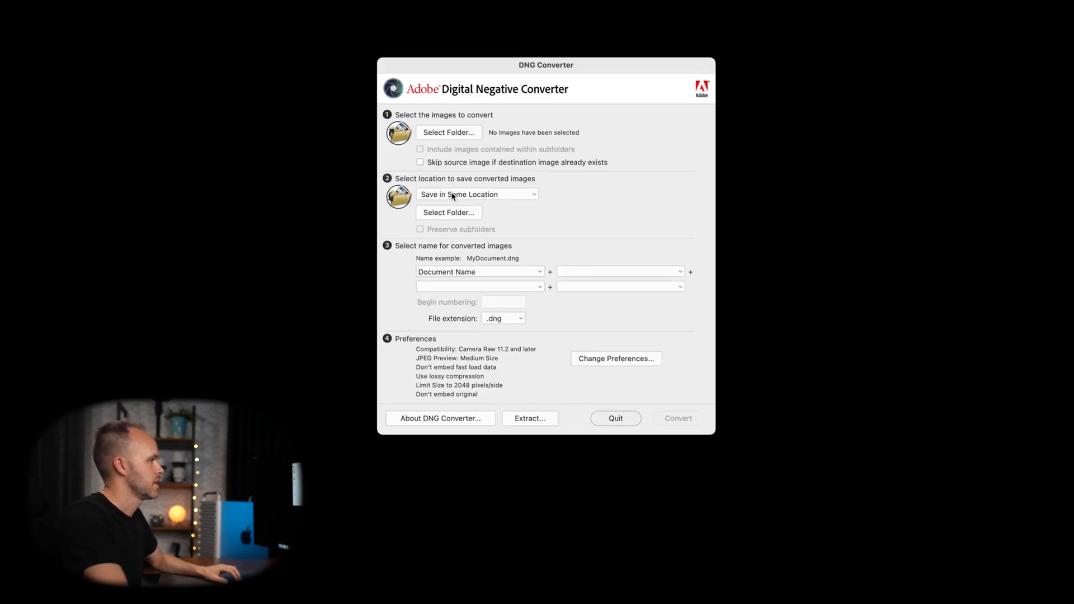
left_click(456, 136)
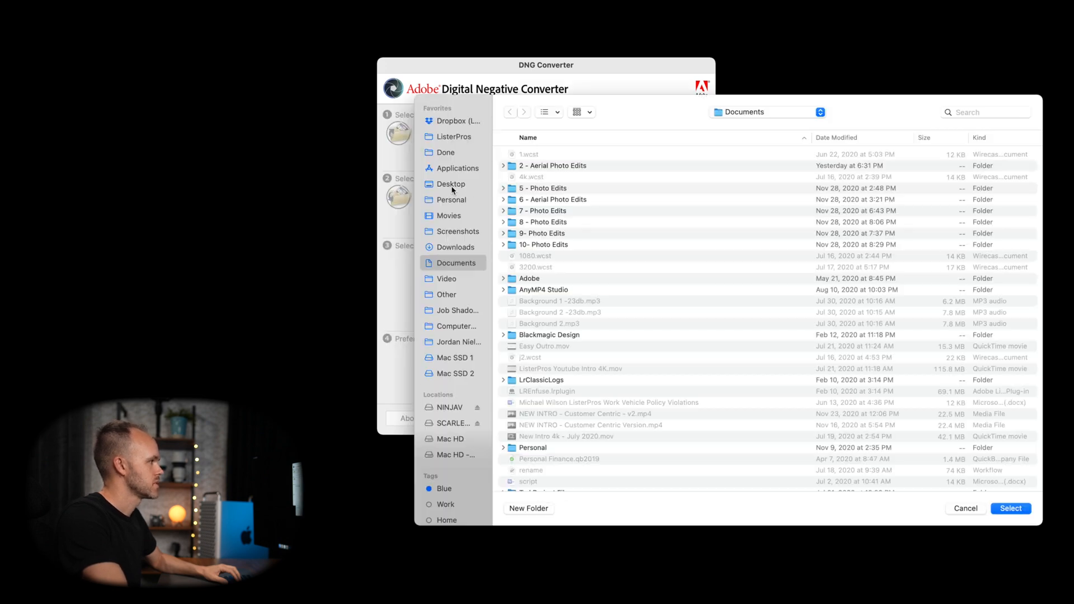
left_click(451, 185)
left_click(524, 155)
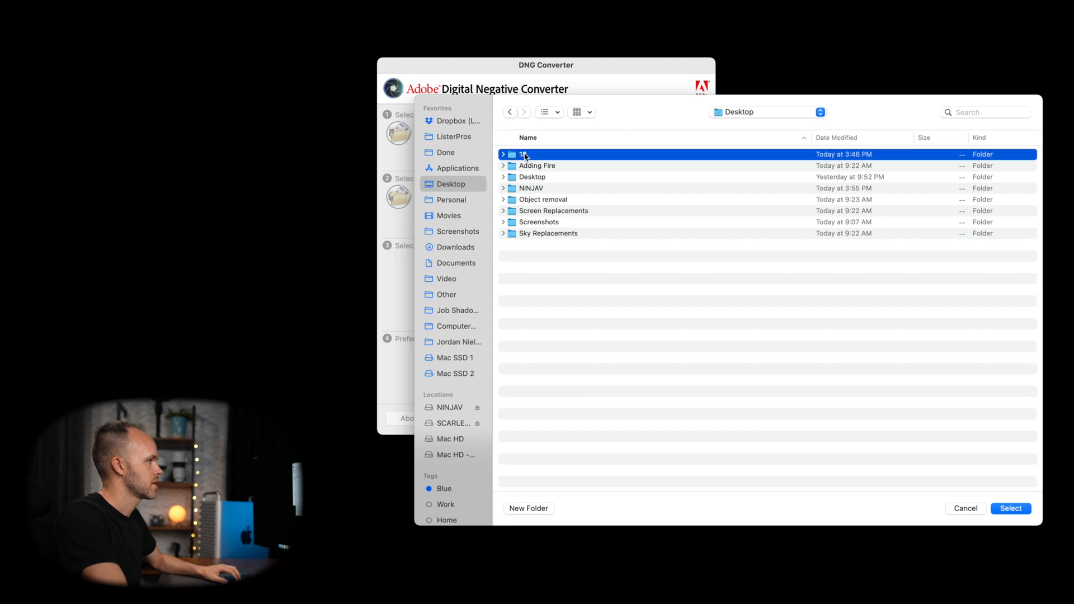
left_click(1012, 510)
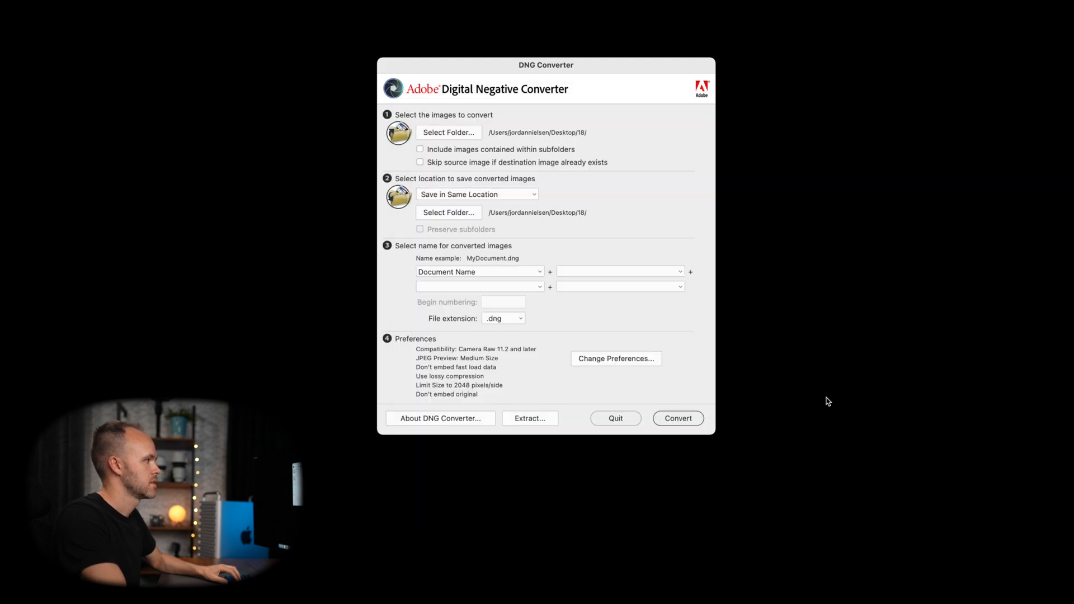
Create a folder named DNG's inside folder 18 and set it as the save location for the converted images.
left_click(456, 214)
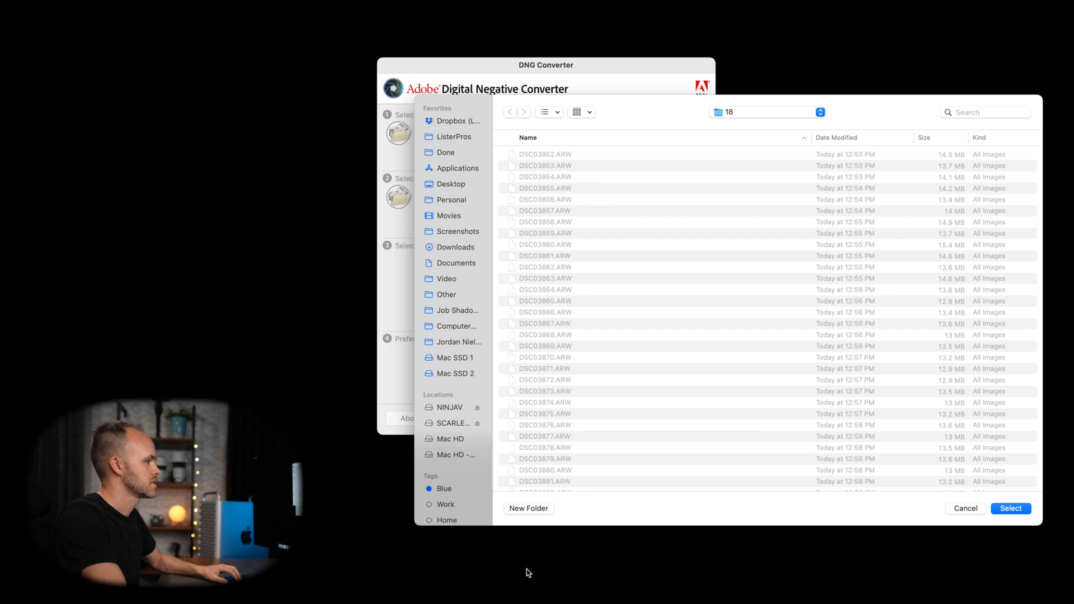
left_click(528, 509)
type("DNG's")
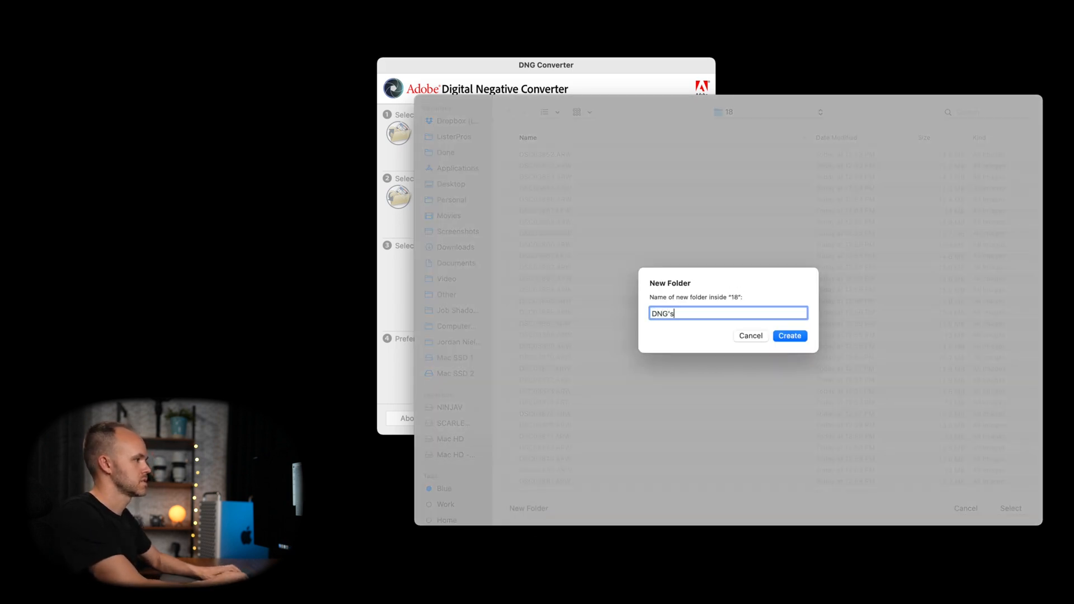
key("Return")
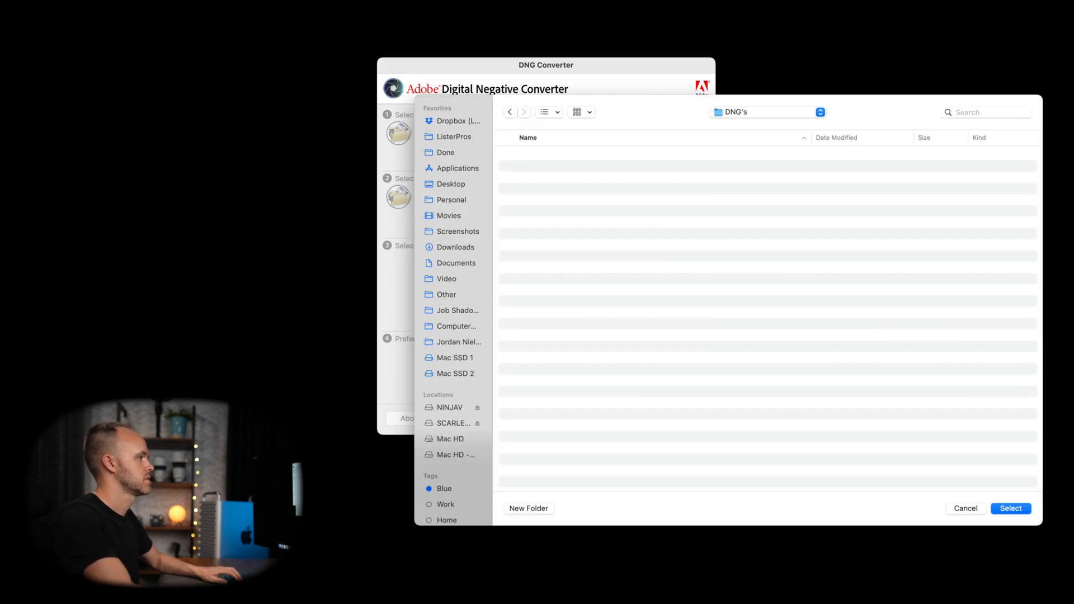
left_click(1014, 510)
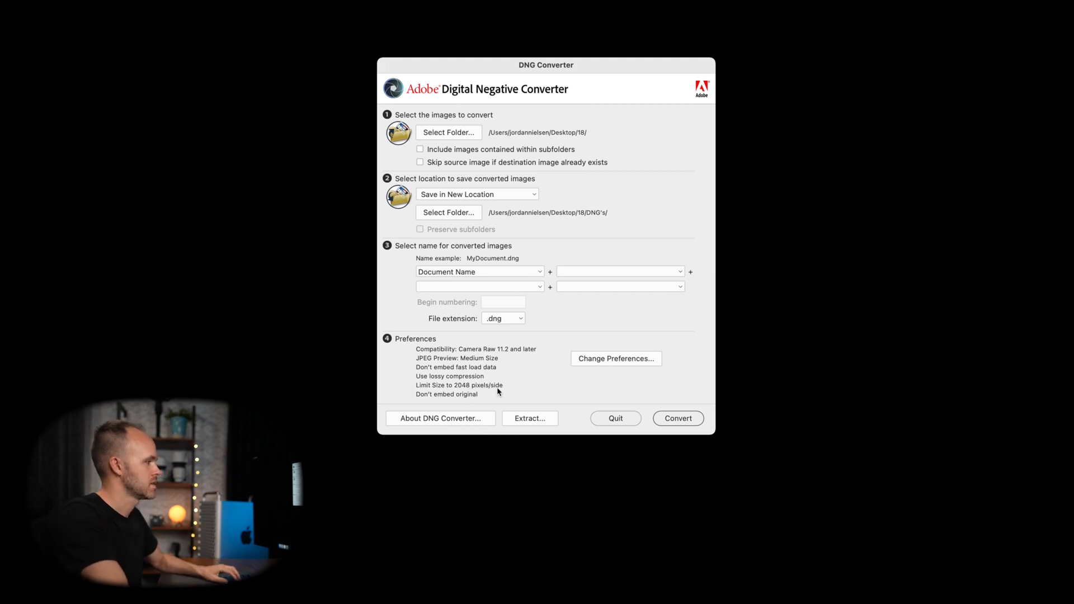
Convert the images in folder 18 to DNG and quit DNG Converter once the conversion is complete.
left_click(677, 419)
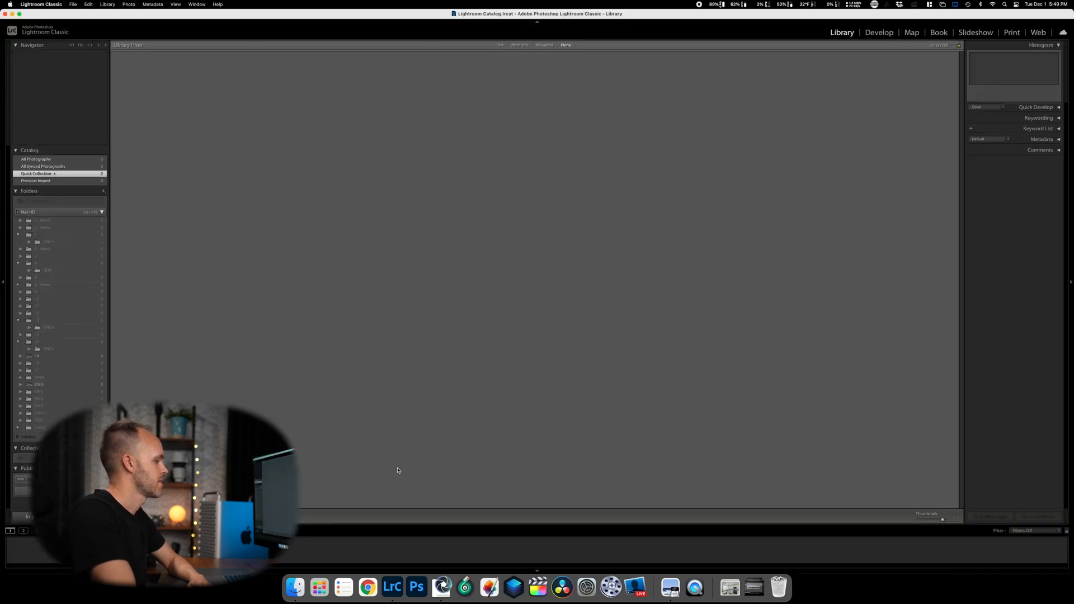
left_click(442, 586)
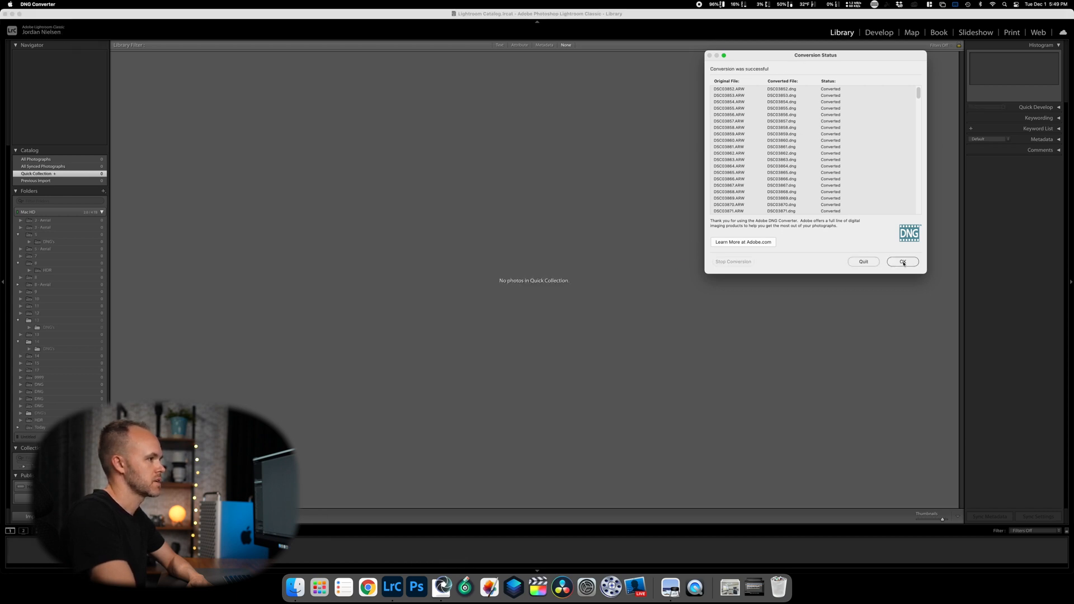
left_click(864, 262)
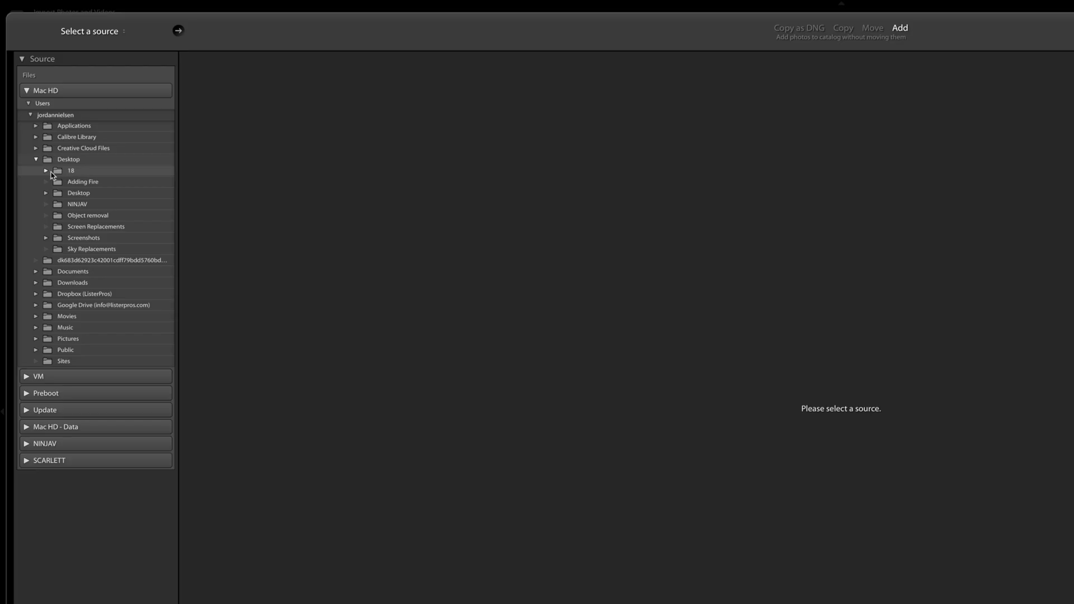
In Lightroom Classic's import window, choose the DNG's subfolder of desktop folder 18 as the source.
left_click(60, 172)
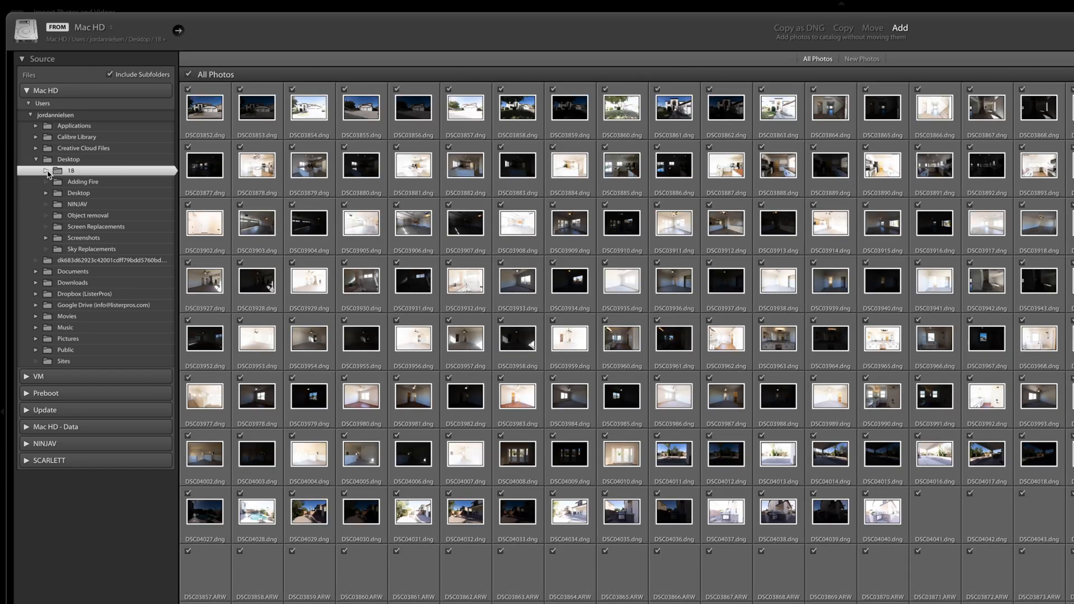
left_click(46, 171)
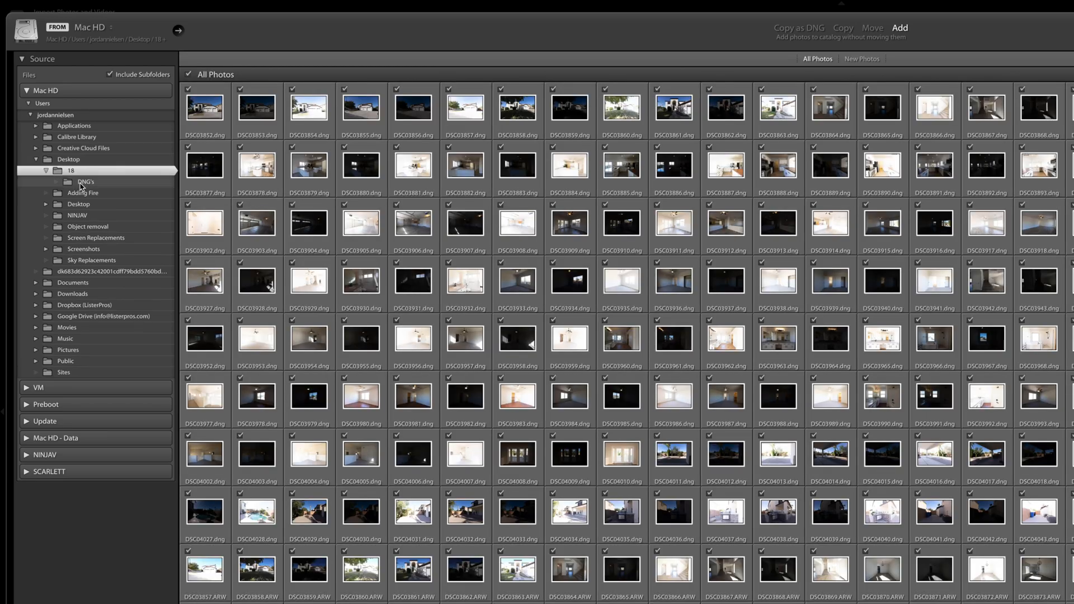
left_click(83, 183)
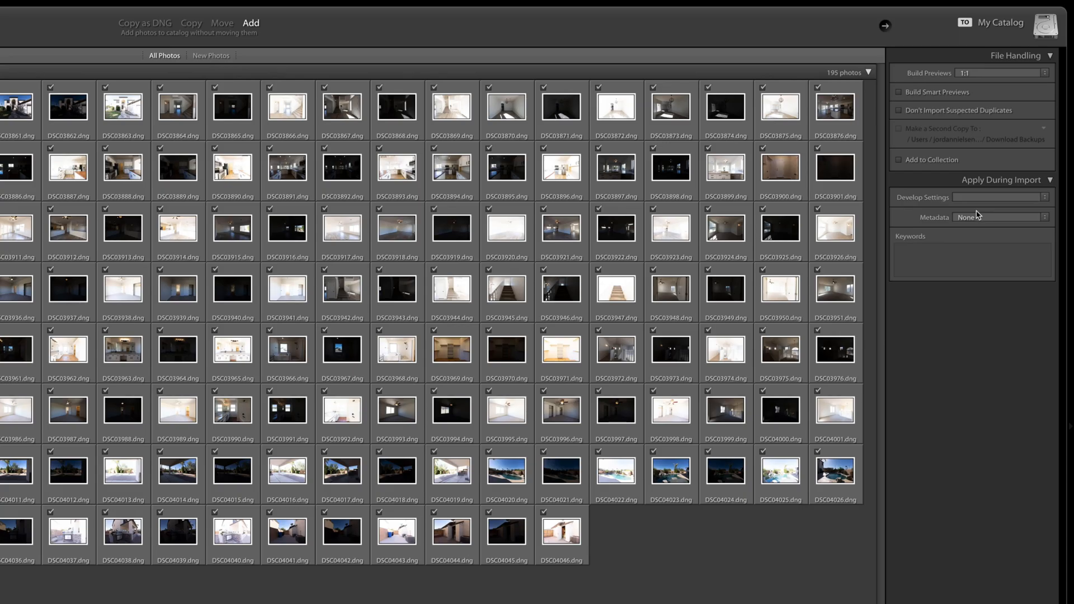
Import the photos with the 1-Import - Lens Correction user preset as develop settings and 1:1 previews.
left_click(982, 200)
mouse_move(1001, 329)
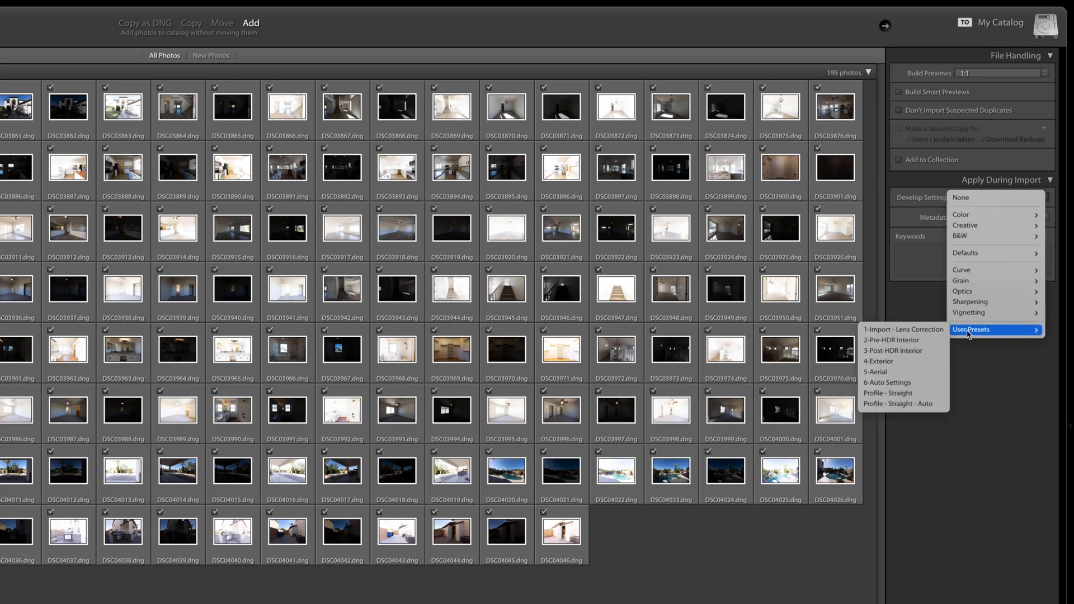
left_click(933, 331)
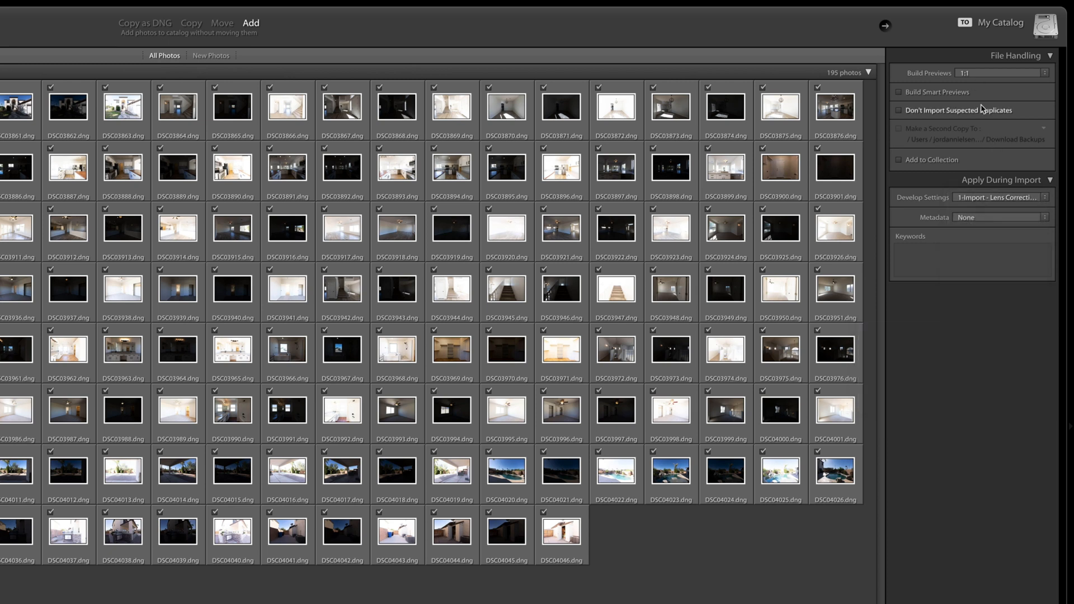
left_click(983, 73)
left_click(986, 78)
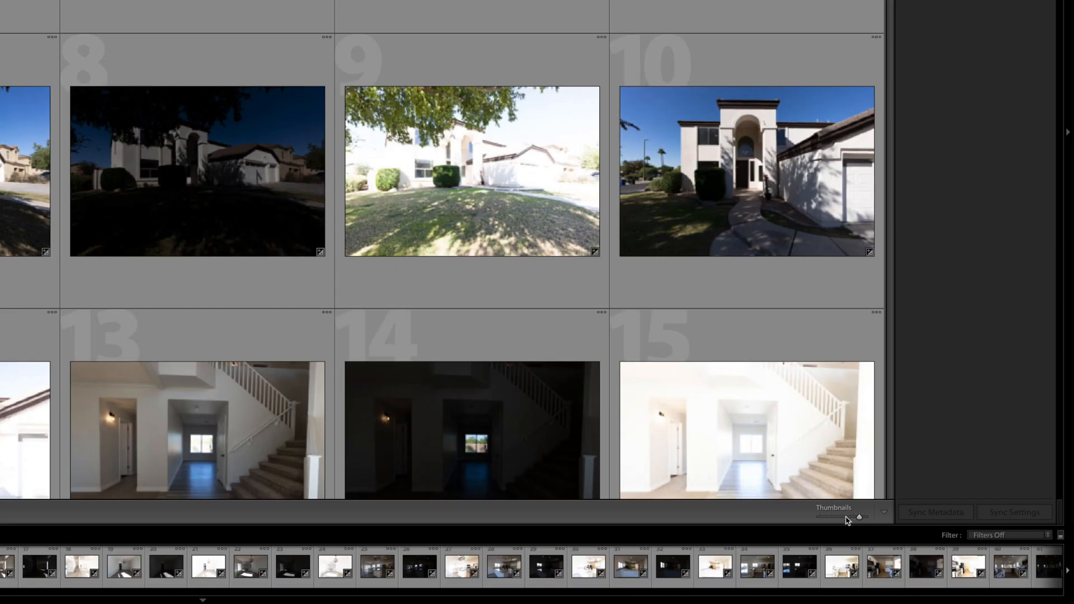
Select the interior photos 13 to 159 in the grid and apply the 2-Pre-HDR Interior user preset to them.
left_click_drag(937, 519, 932, 518)
left_click_drag(845, 520, 826, 518)
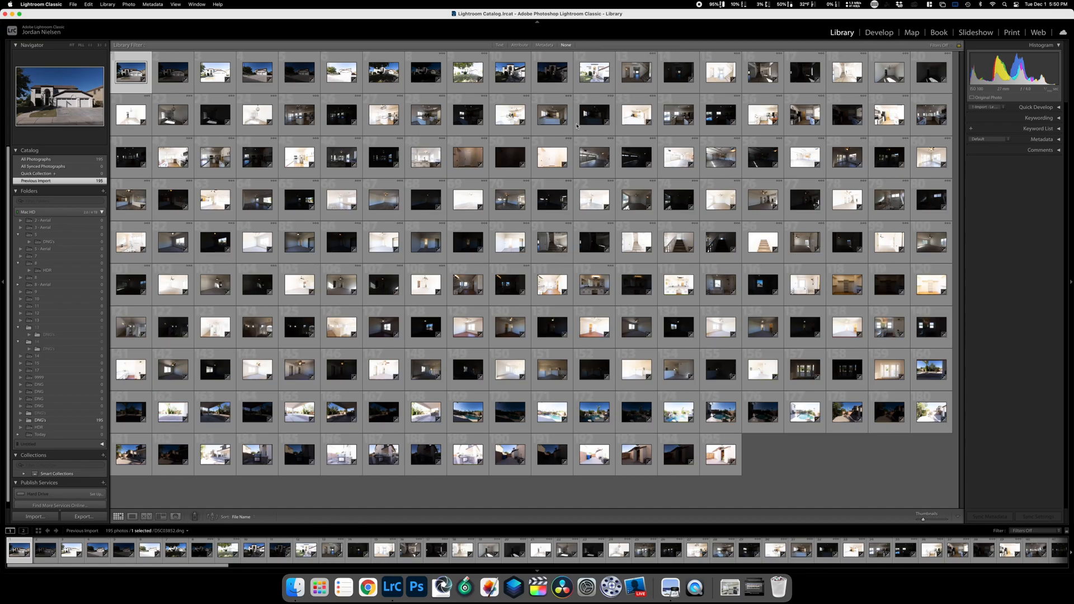
left_click(625, 71)
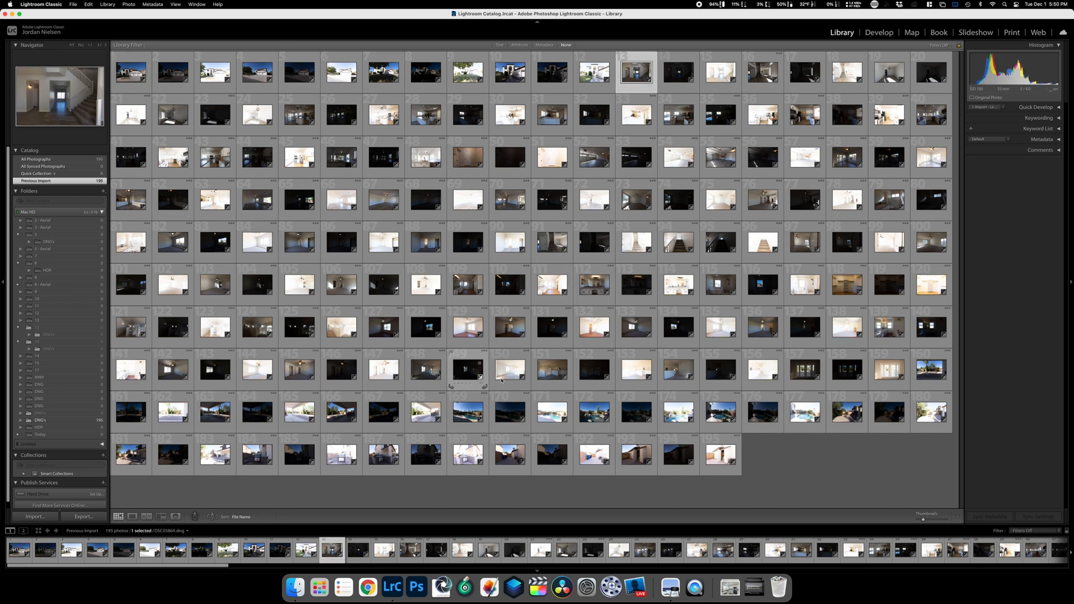
left_click(884, 368, "shift")
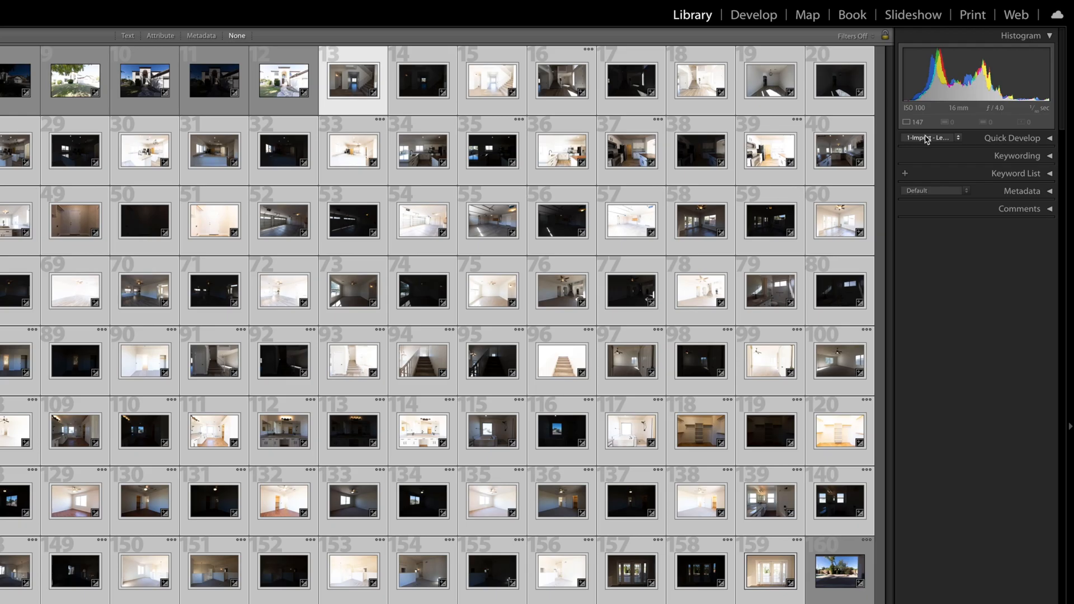
left_click(979, 107)
mouse_move(945, 291)
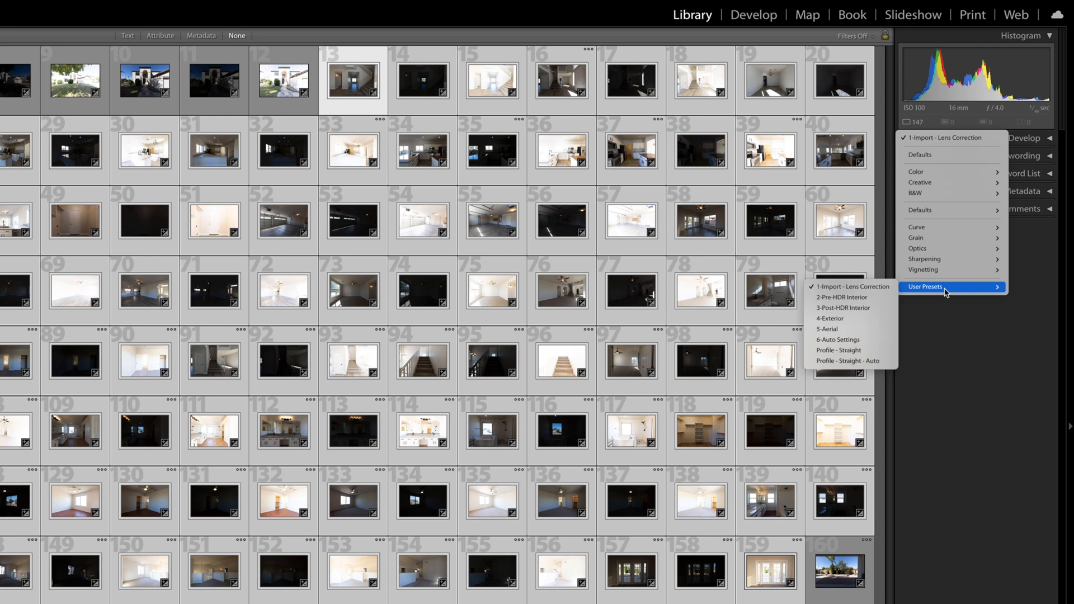
left_click(862, 300)
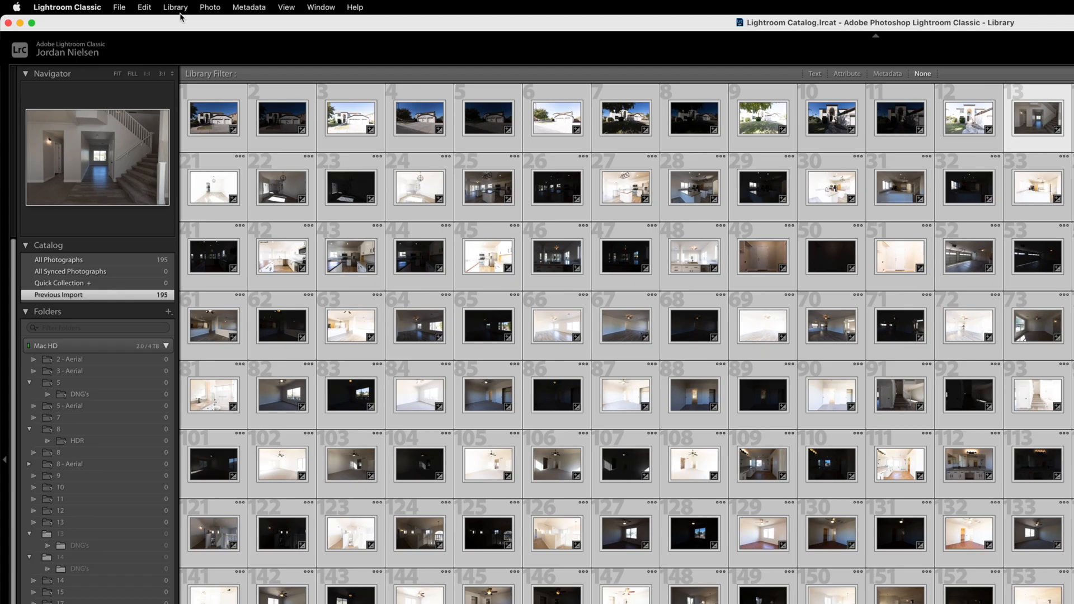
Auto-stack all imported photos by capture time, with 0:00:03 between stacks.
left_click(129, 3)
mouse_move(179, 103)
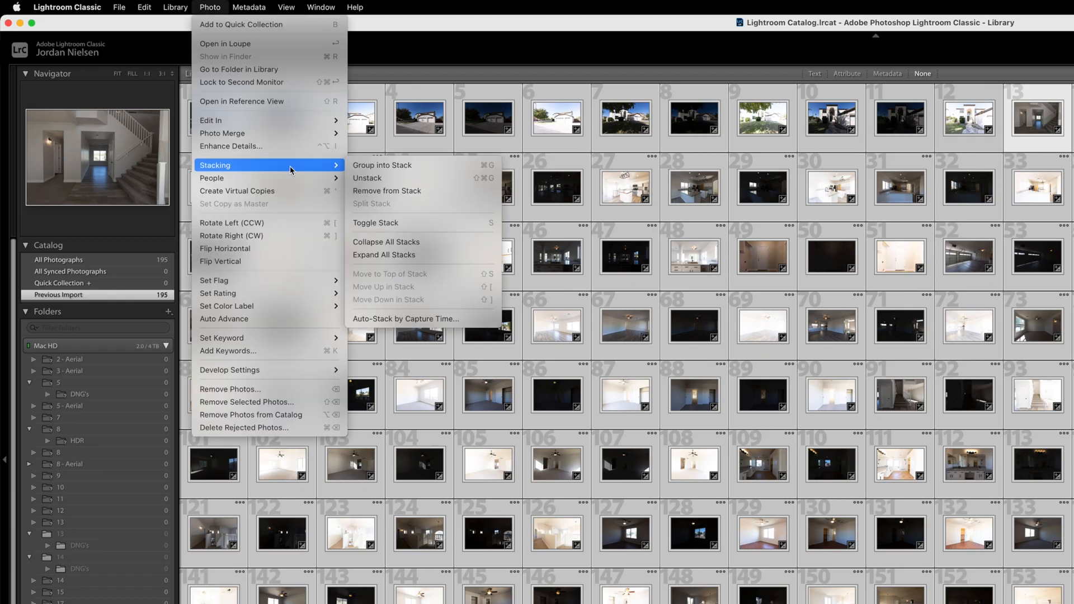
left_click(437, 325)
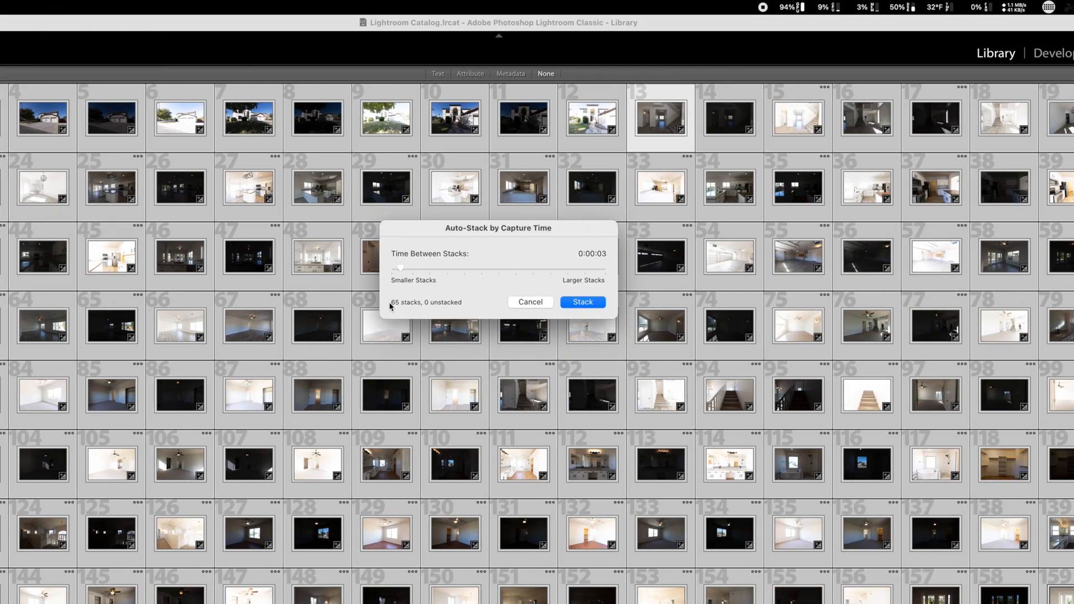
left_click(581, 302)
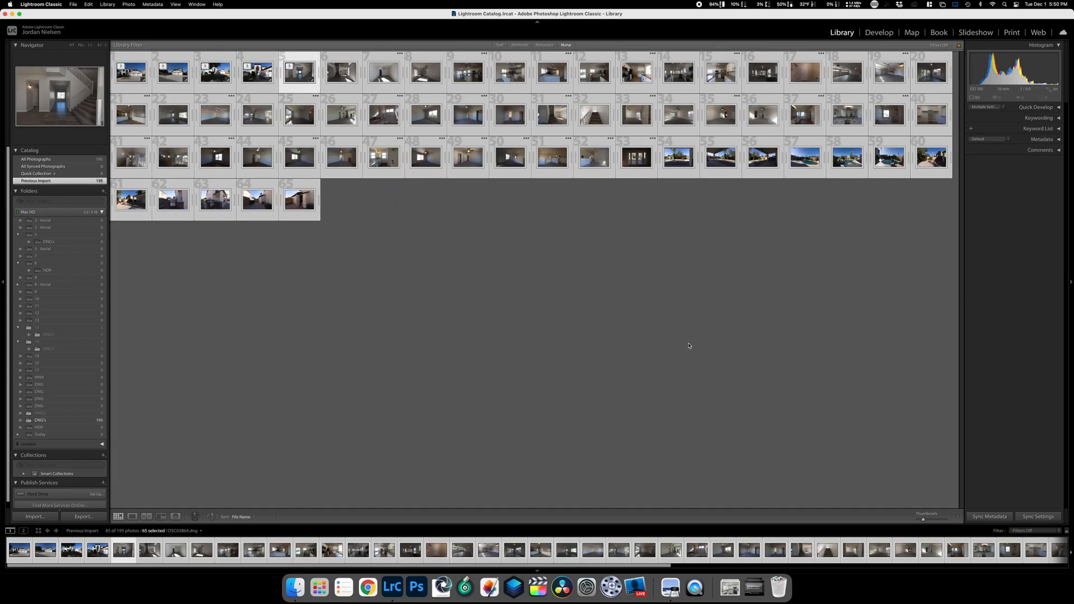
Select only the first exterior stack, preview its HDR photo merge and close the preview without merging.
key("super+d")
left_click(135, 57)
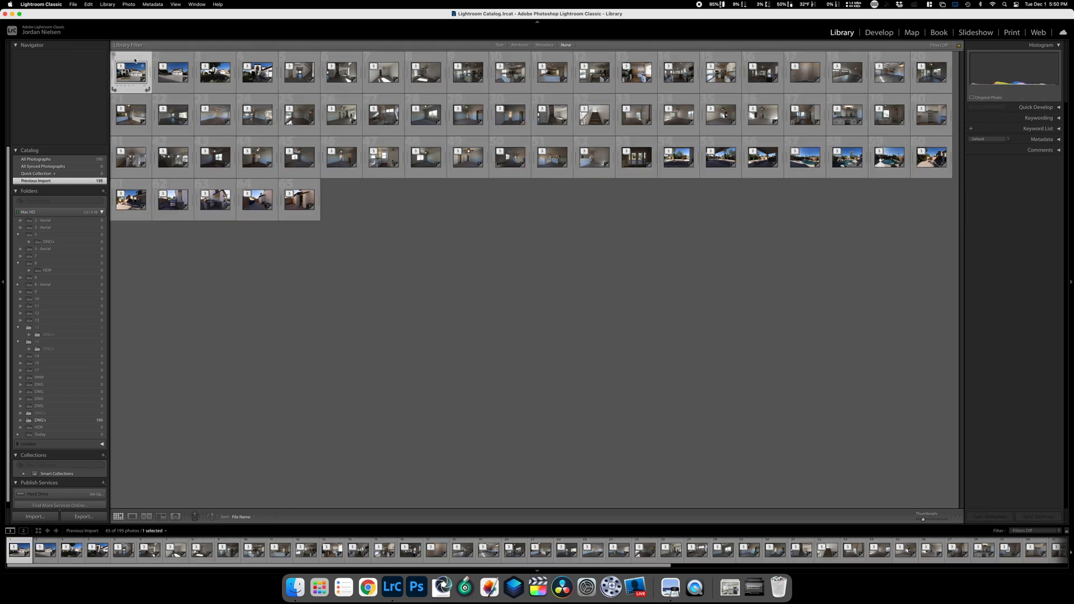
right_click(134, 57)
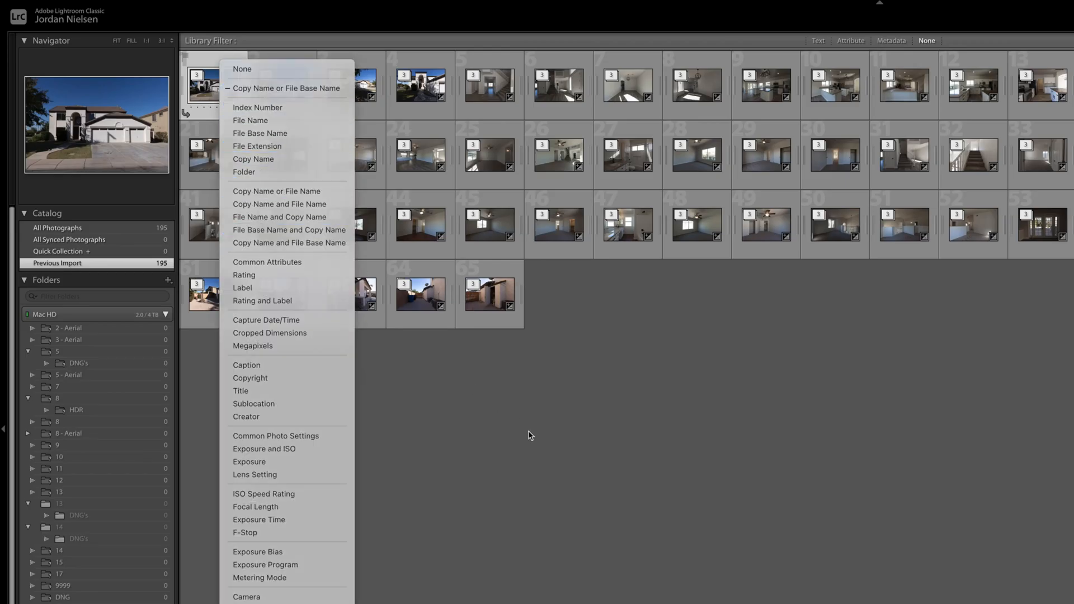
left_click(530, 434)
right_click(219, 84)
mouse_move(252, 229)
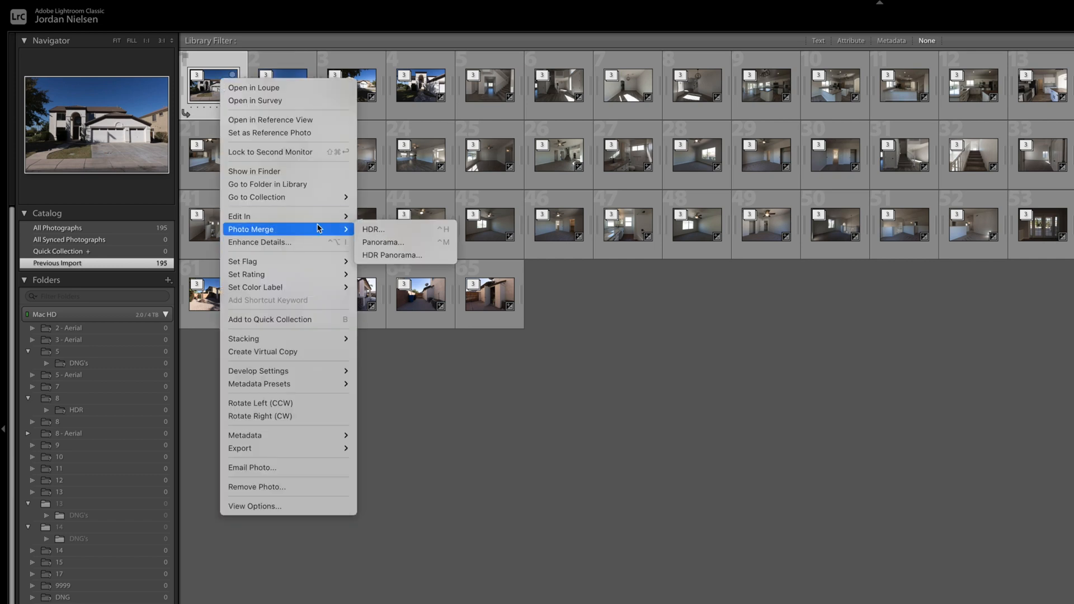
left_click(380, 229)
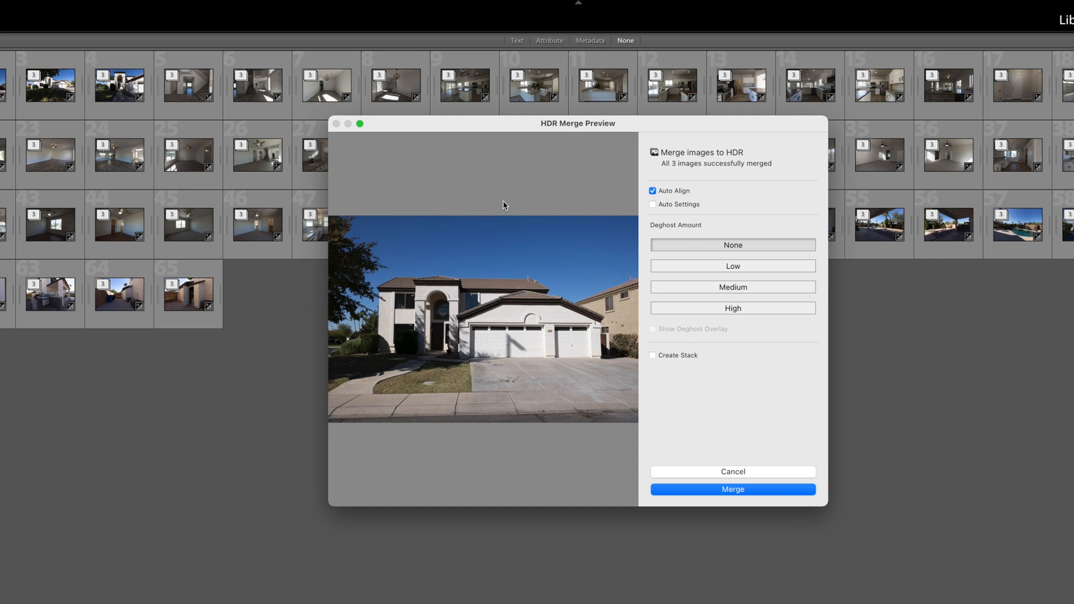
left_click(744, 475)
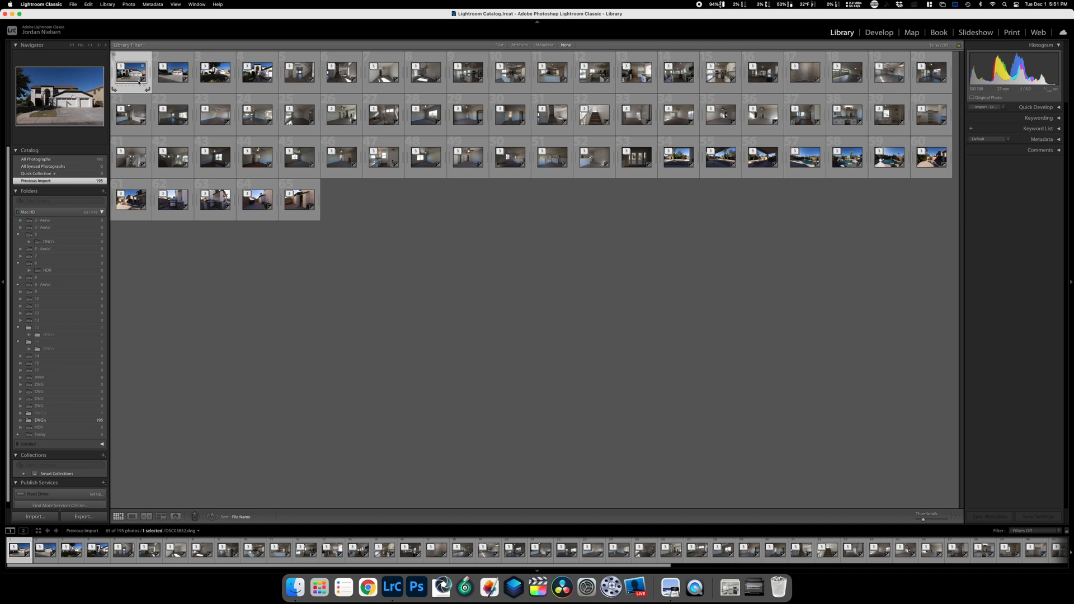
Select all the collapsed exposure stacks in the grid and batch-merge them with the HDR photo merge.
key("super+a")
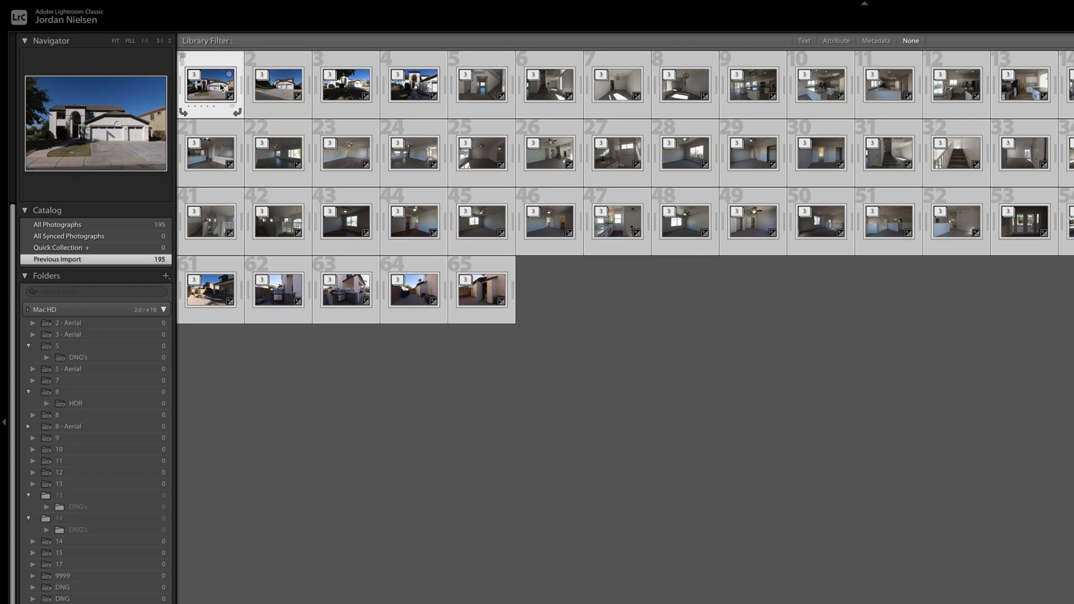
right_click(140, 72)
mouse_move(201, 163)
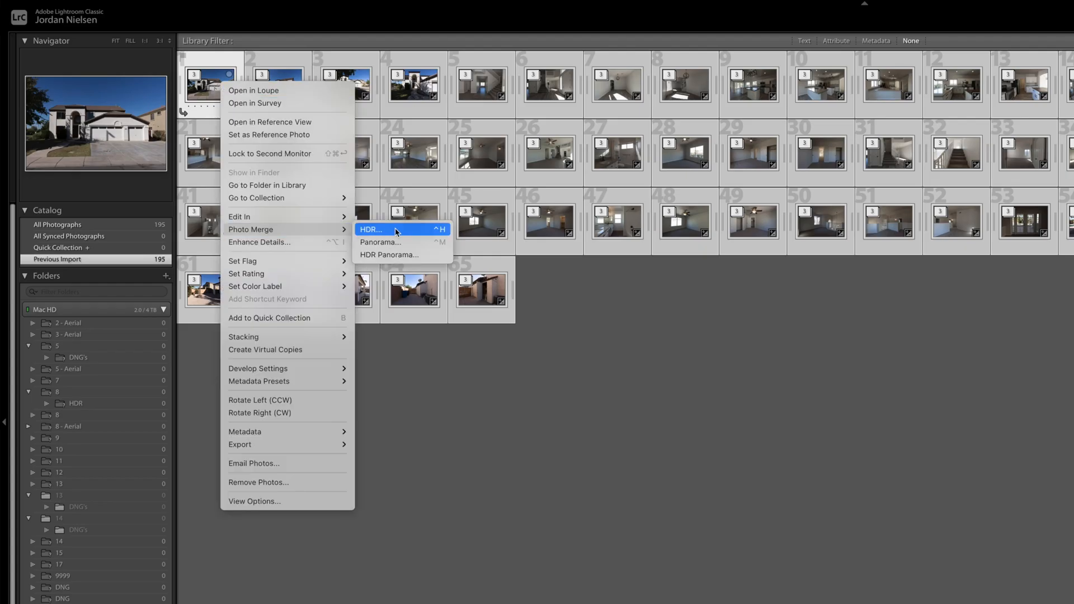
left_click(380, 229)
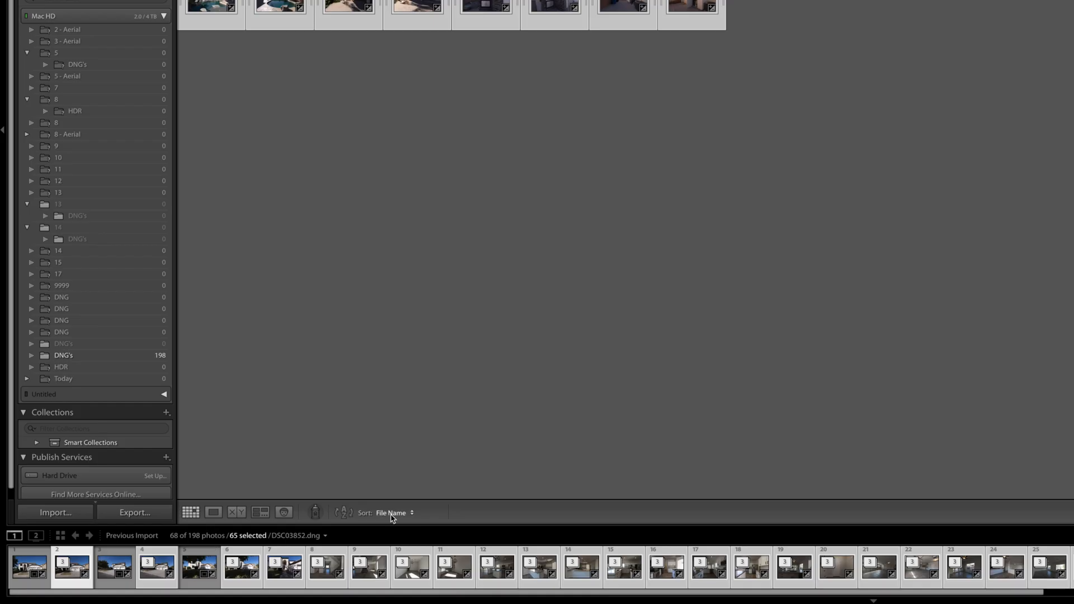
Sort the grid by Added Order and adjust the thumbnail size to show all the stacks and merged photos together.
left_click(241, 517)
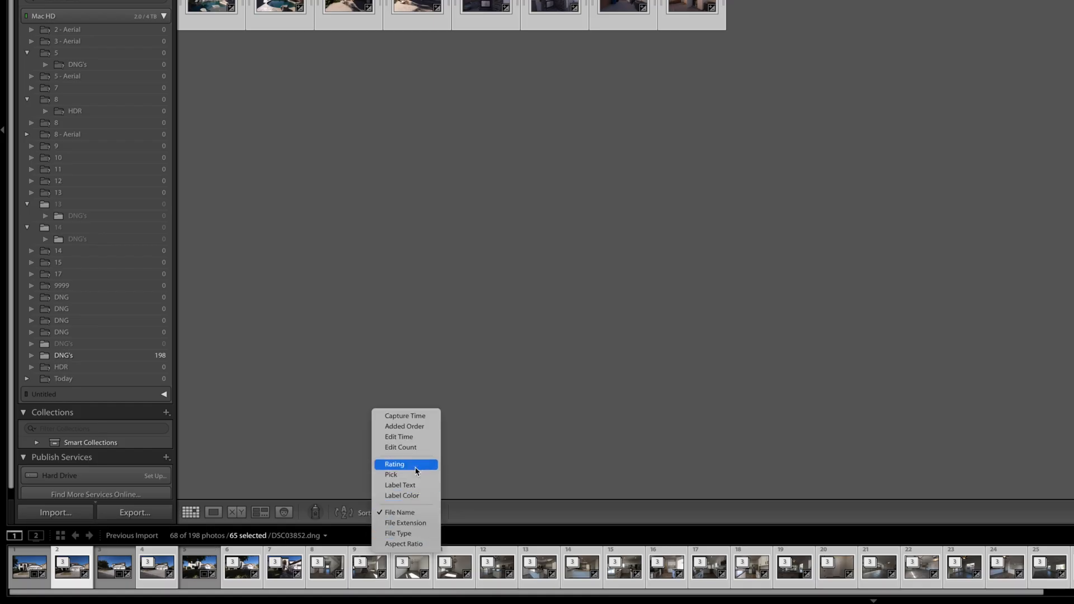
left_click(420, 428)
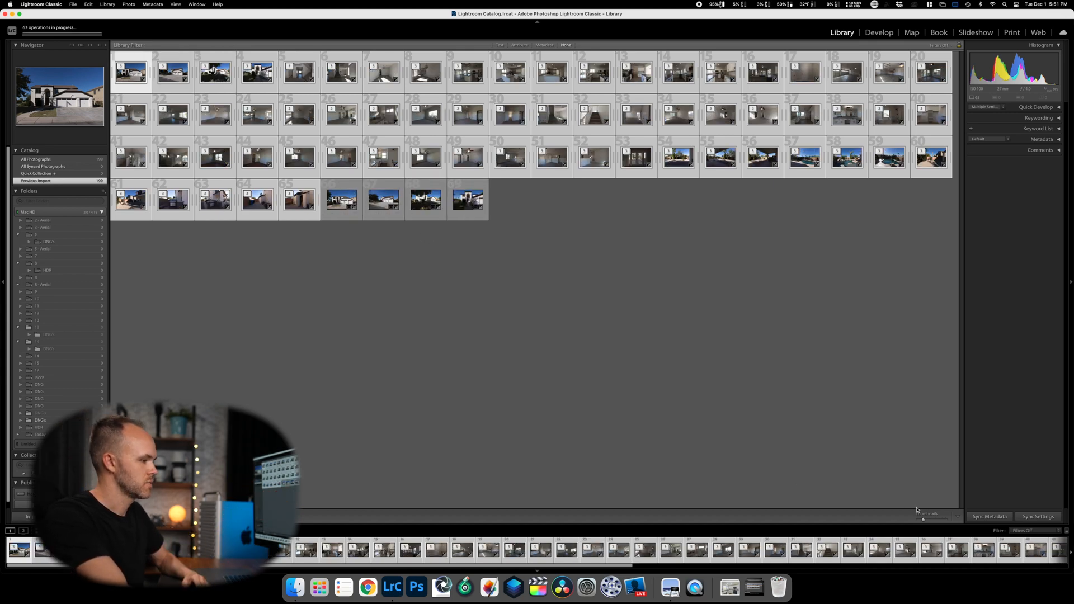
left_click(931, 520)
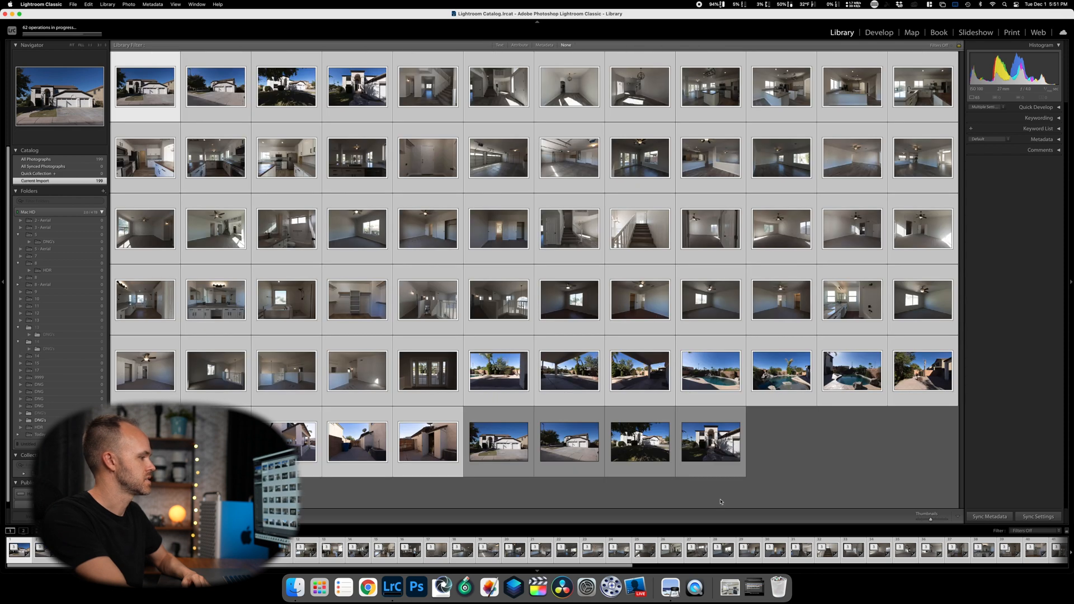
key("j")
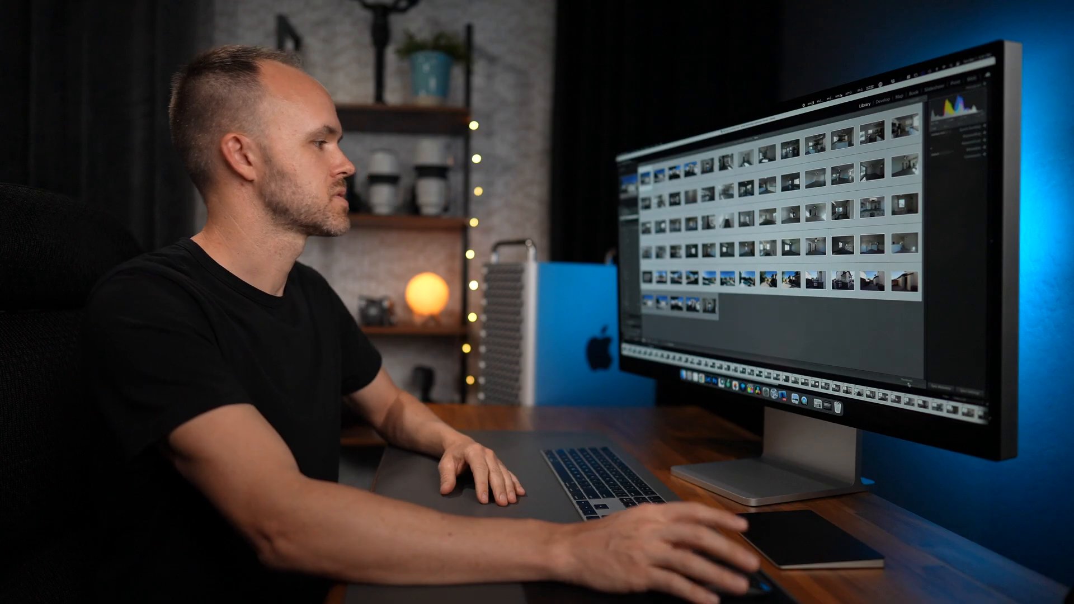
left_click_drag(909, 384, 906, 385)
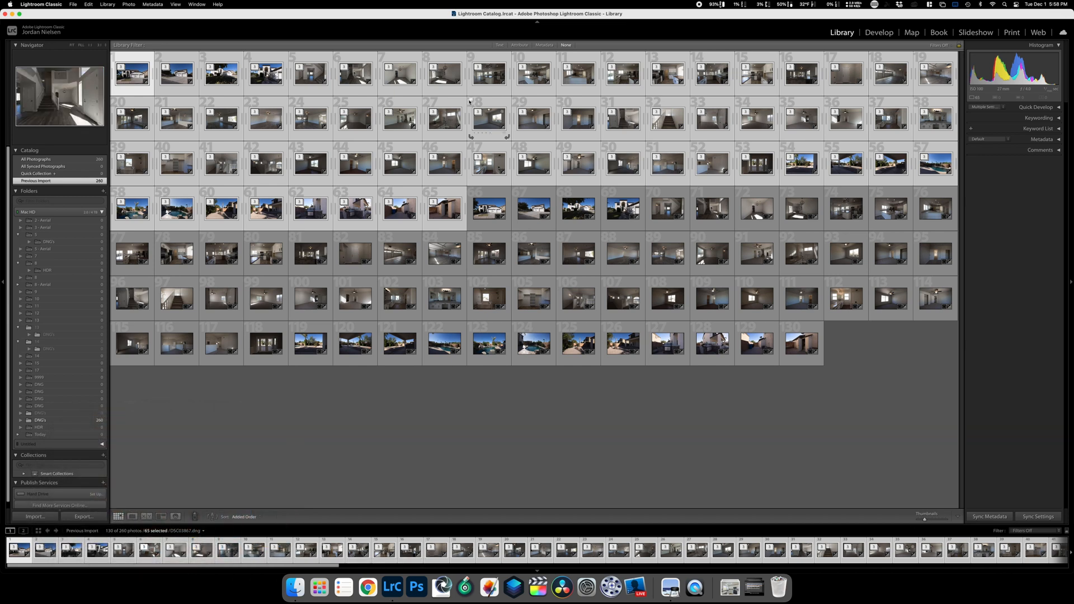
Select the merged HDR photos 66 to 130, add them to the Quick Collection and open that collection.
left_click(496, 191)
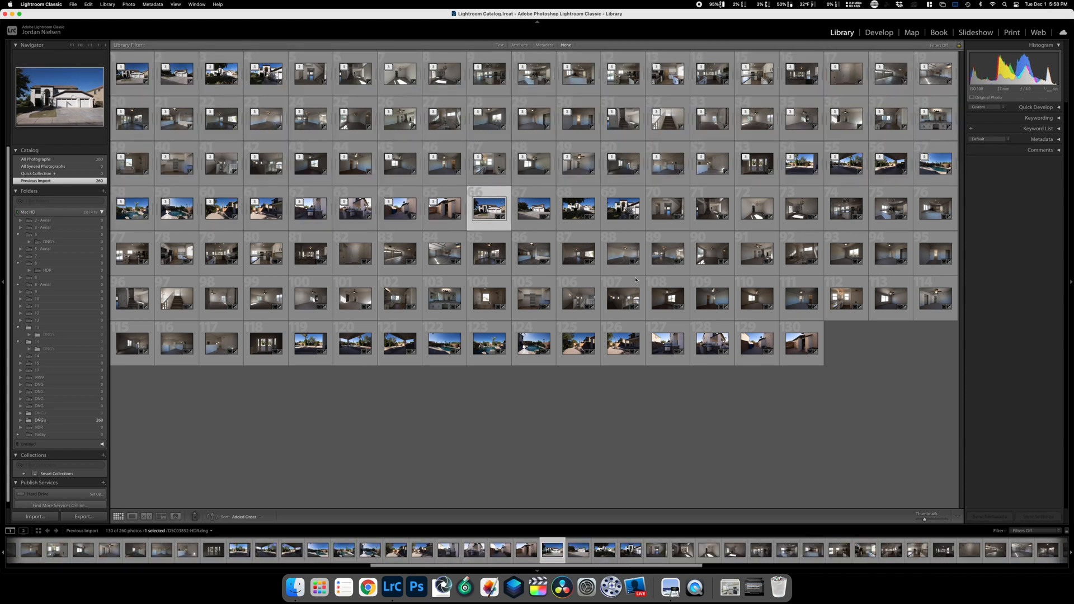
left_click(807, 329, "shift")
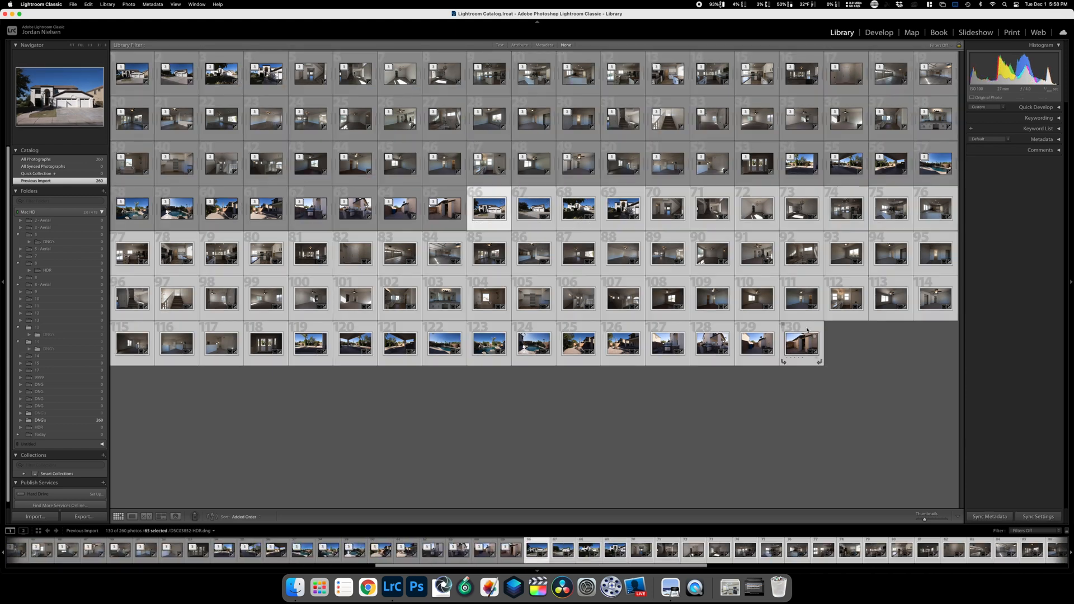
key("b")
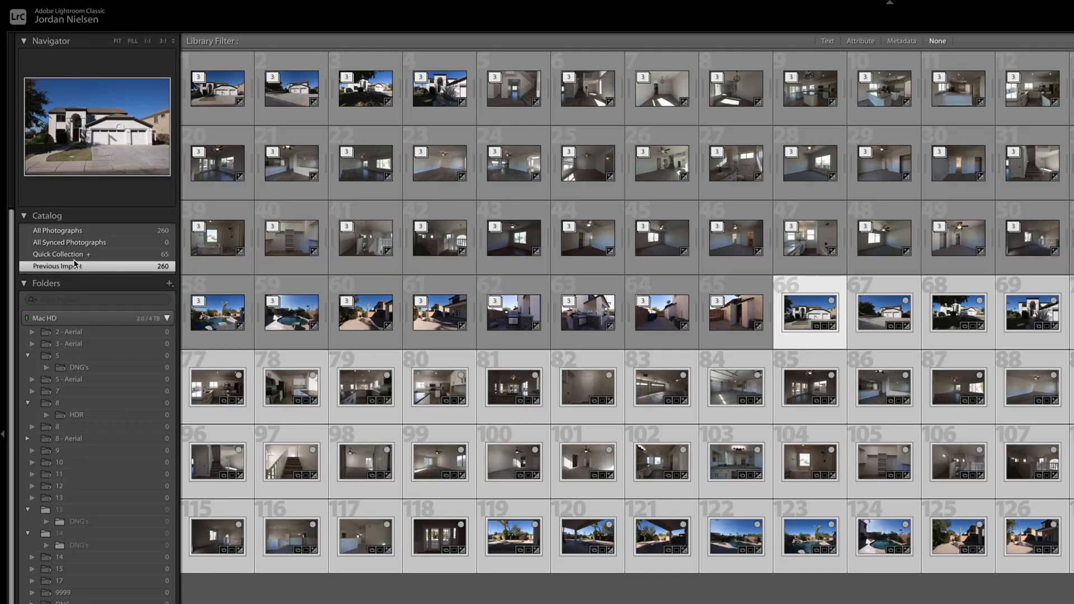
left_click(37, 174)
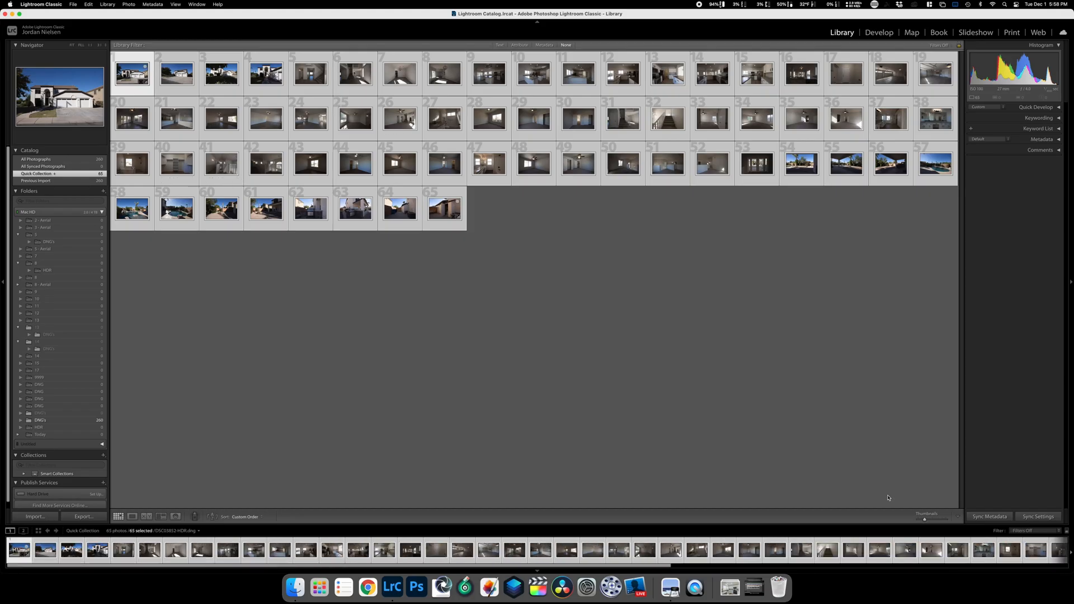
Select the front exterior photos 1 to 4 in the Quick Collection and apply the 4-Exterior user preset to them.
left_click(933, 520)
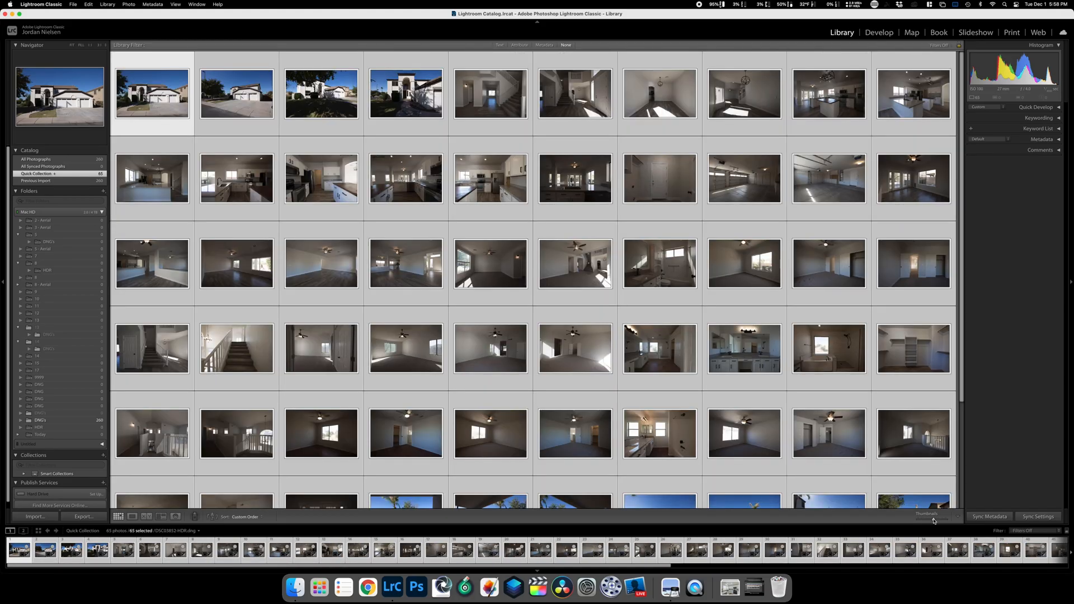
left_click_drag(933, 520, 926, 520)
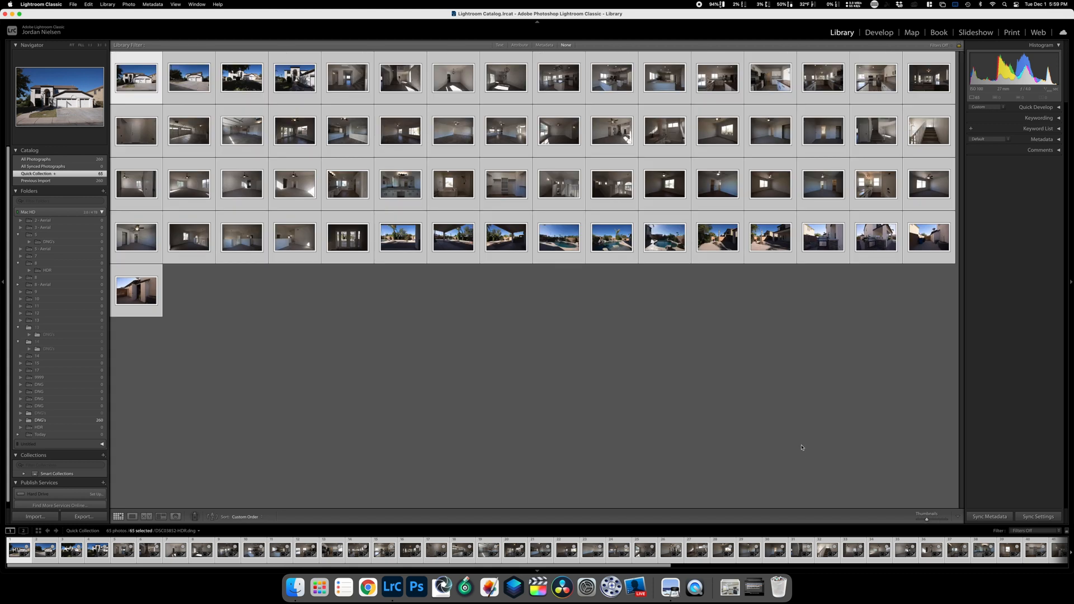
left_click(807, 457)
left_click(140, 77)
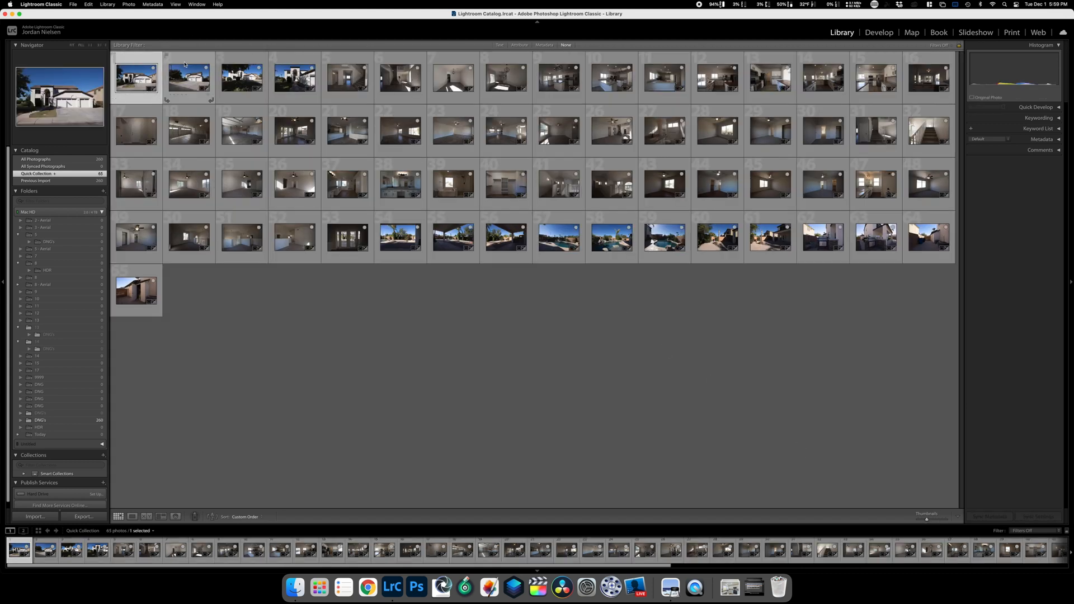
left_click(294, 78, "shift")
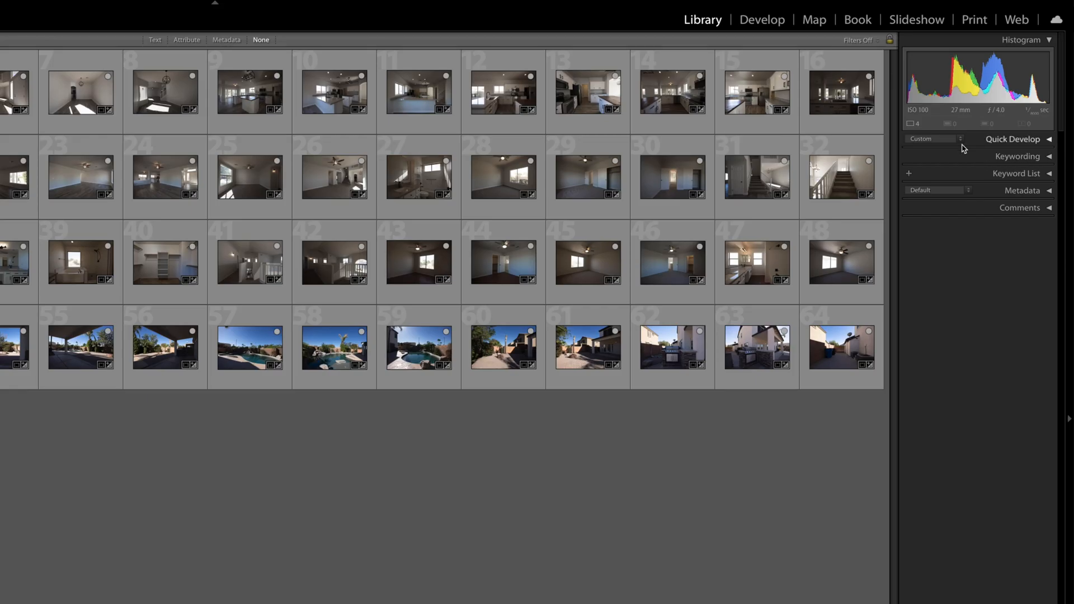
left_click(957, 140)
mouse_move(940, 278)
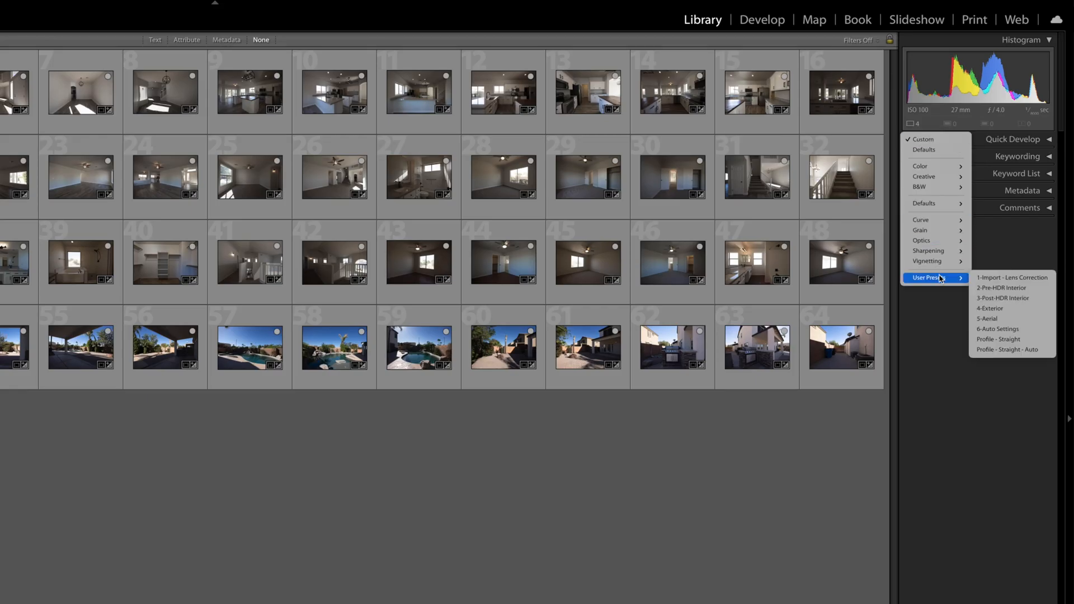
left_click(998, 308)
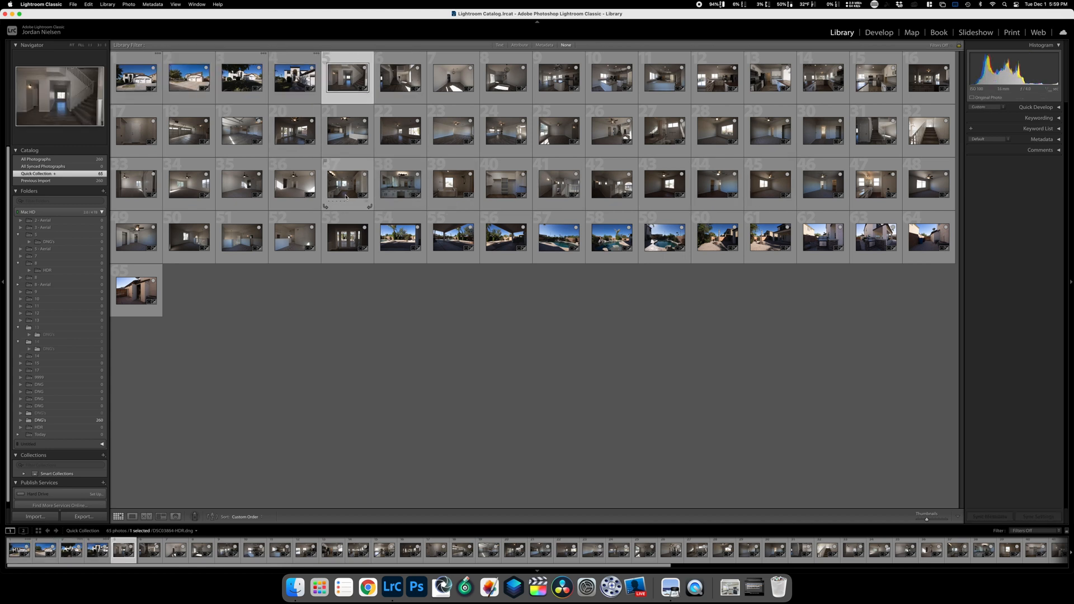
Select the interior HDR photos 5 to 53 and apply the 3-Post-HDR Interior user preset to them.
left_click(347, 218, "shift")
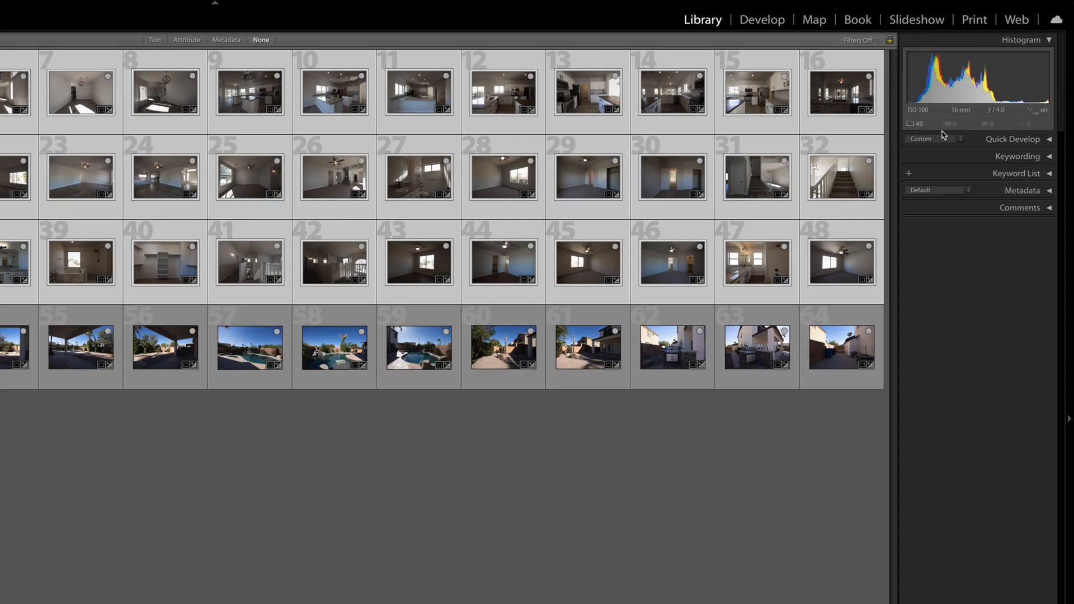
left_click(979, 107)
mouse_move(933, 276)
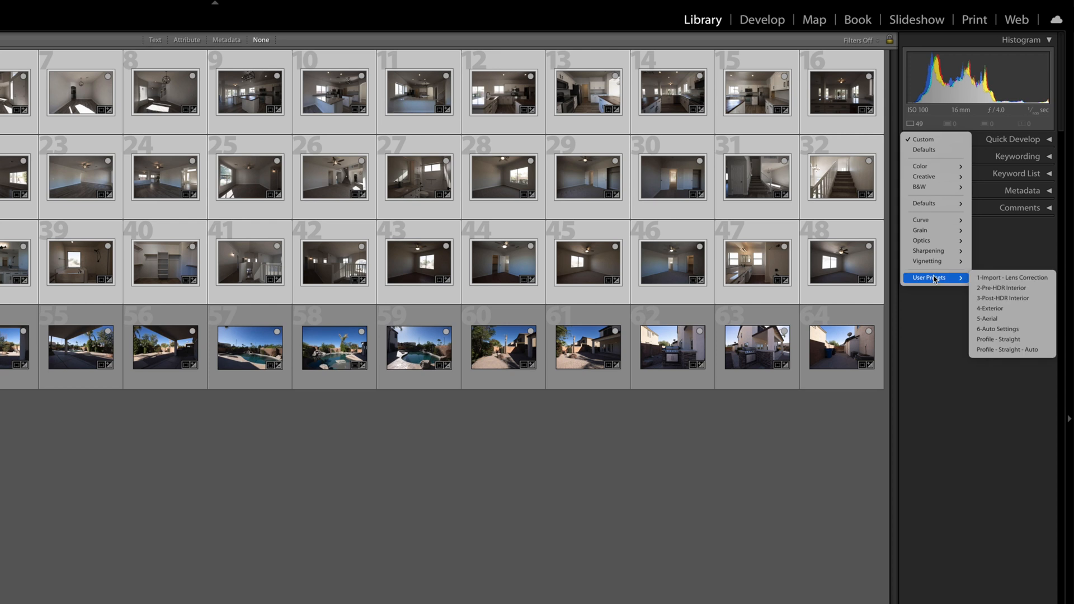
left_click(1010, 300)
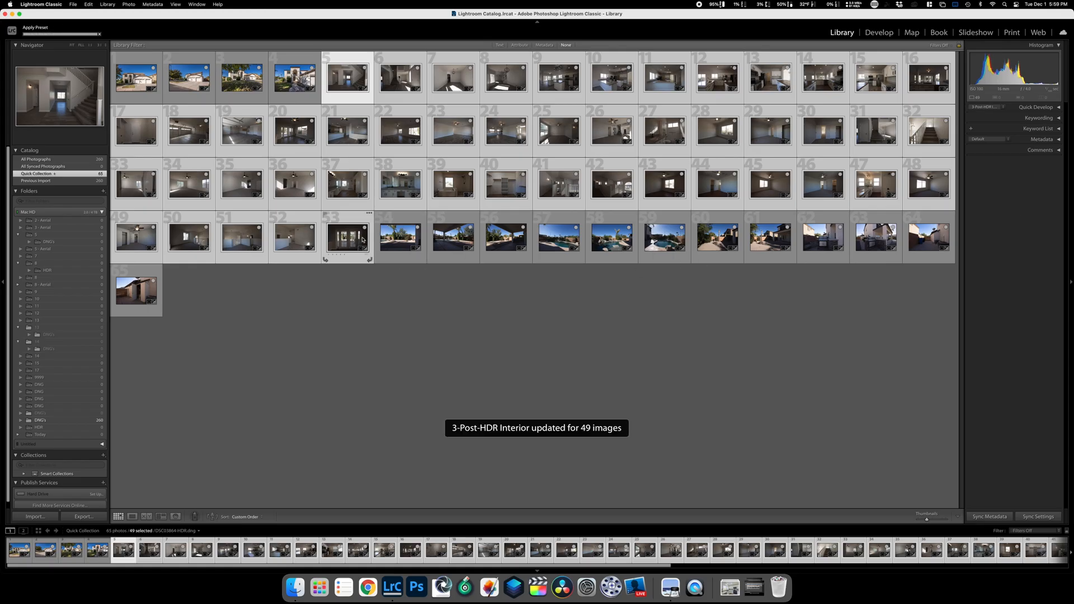
Select the backyard and side exterior photos 54 to 65 and apply the 4-Exterior user preset to them.
left_click(381, 221)
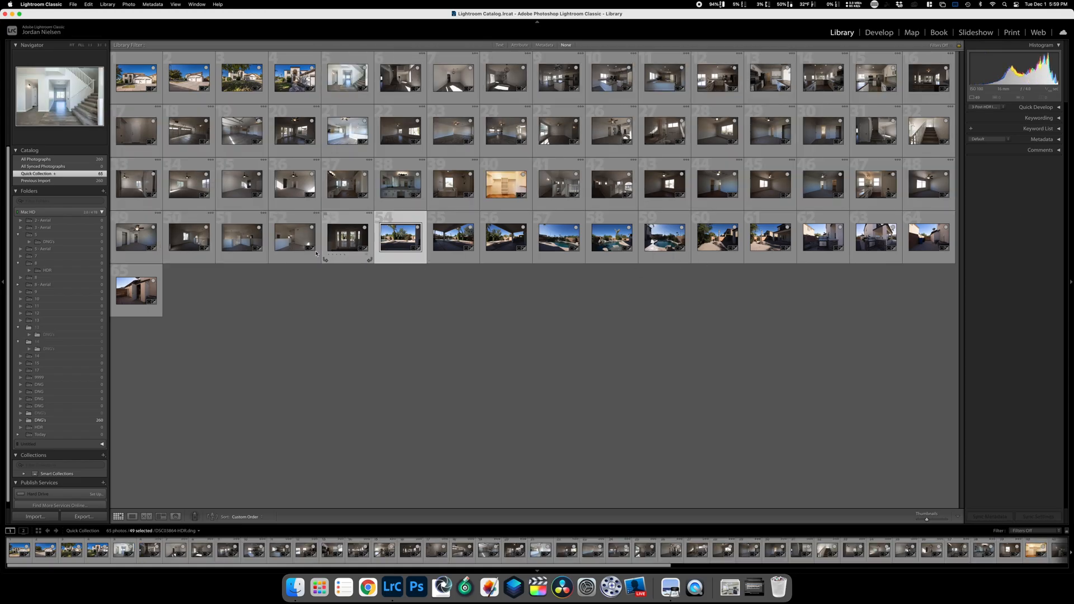
left_click(928, 237, "shift")
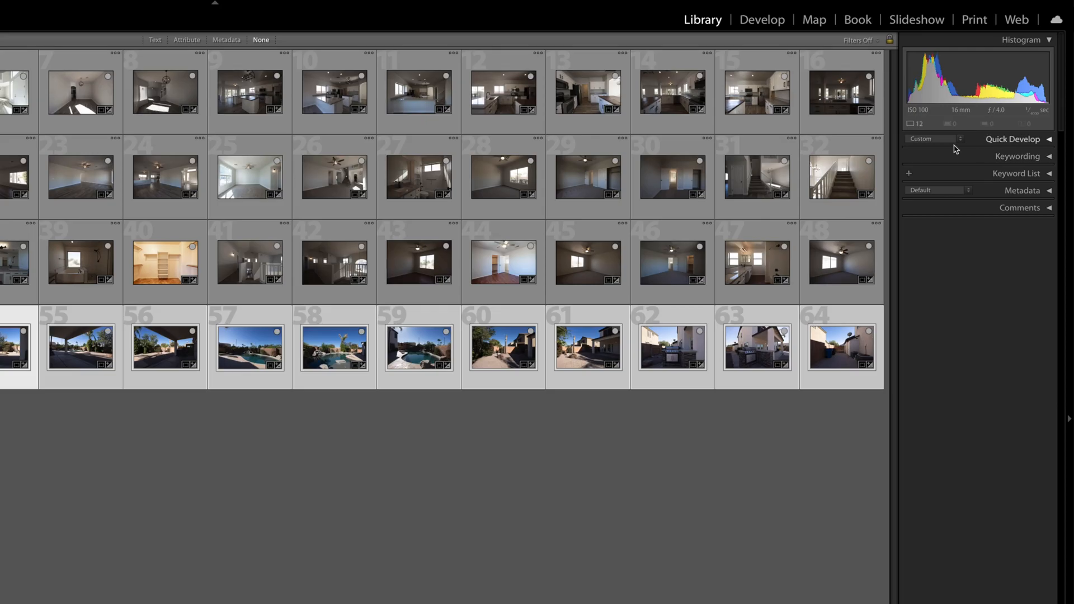
left_click(954, 141)
mouse_move(950, 278)
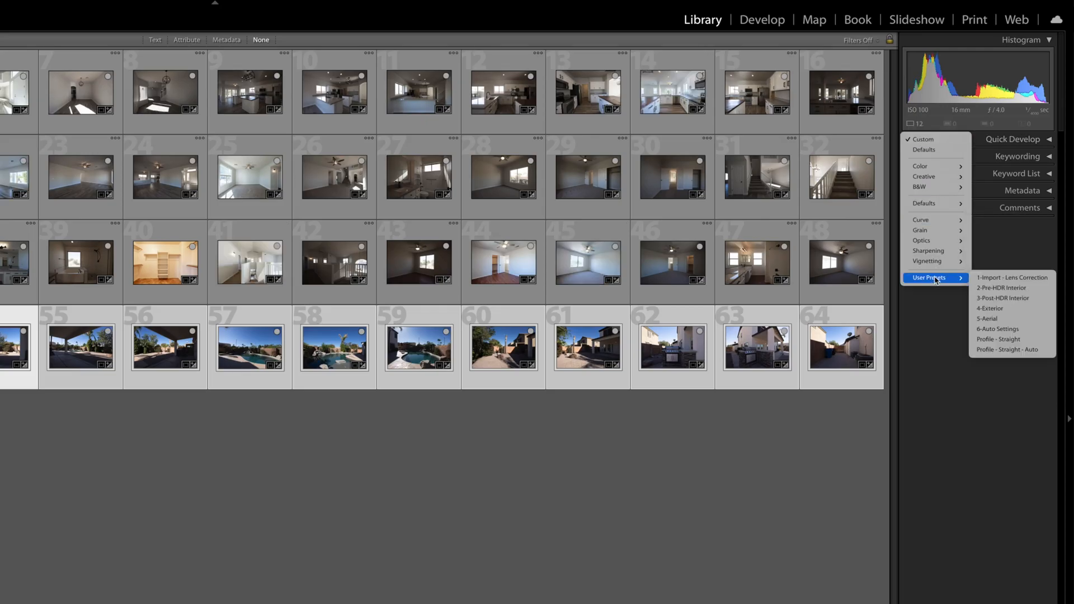
left_click(1010, 308)
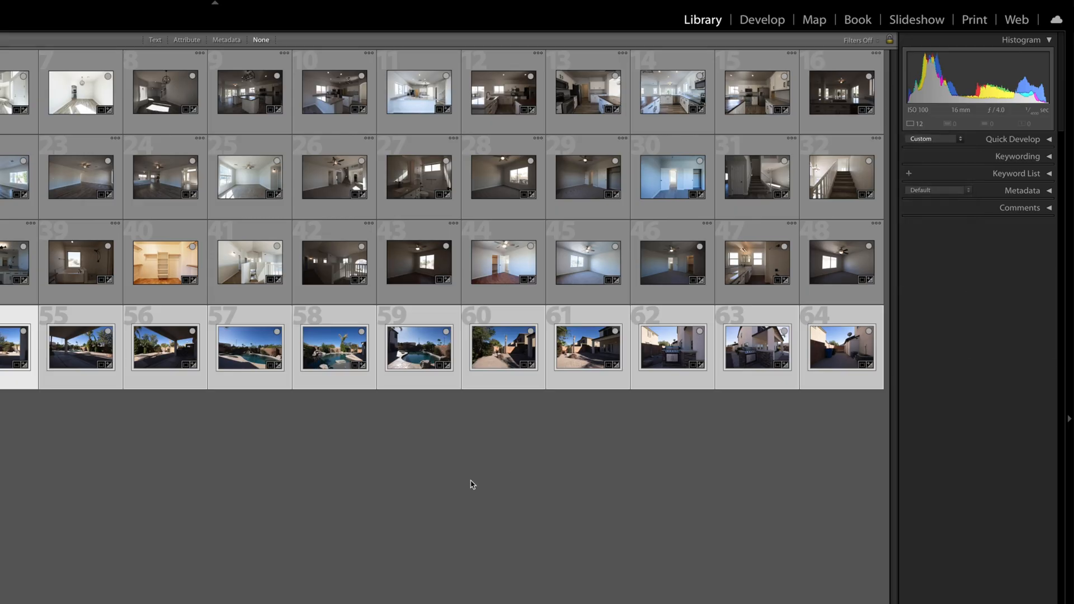
Deselect all photos and examine how the presets look on the exterior and interior HDR photos using larger thumbnails.
key("super+d")
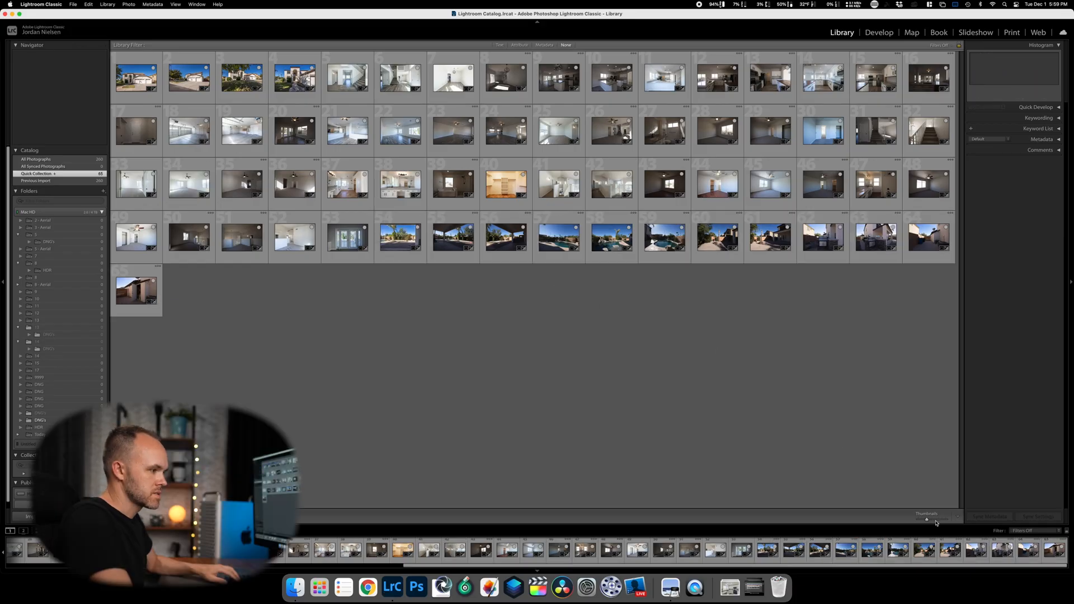
left_click(936, 520)
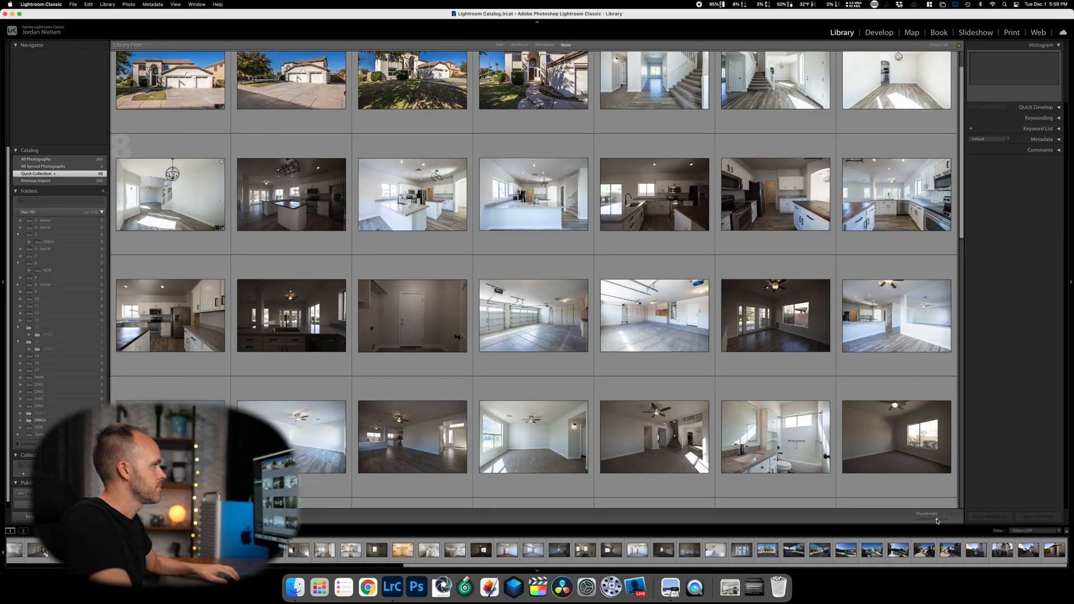
scroll(830, 325, "up", 2)
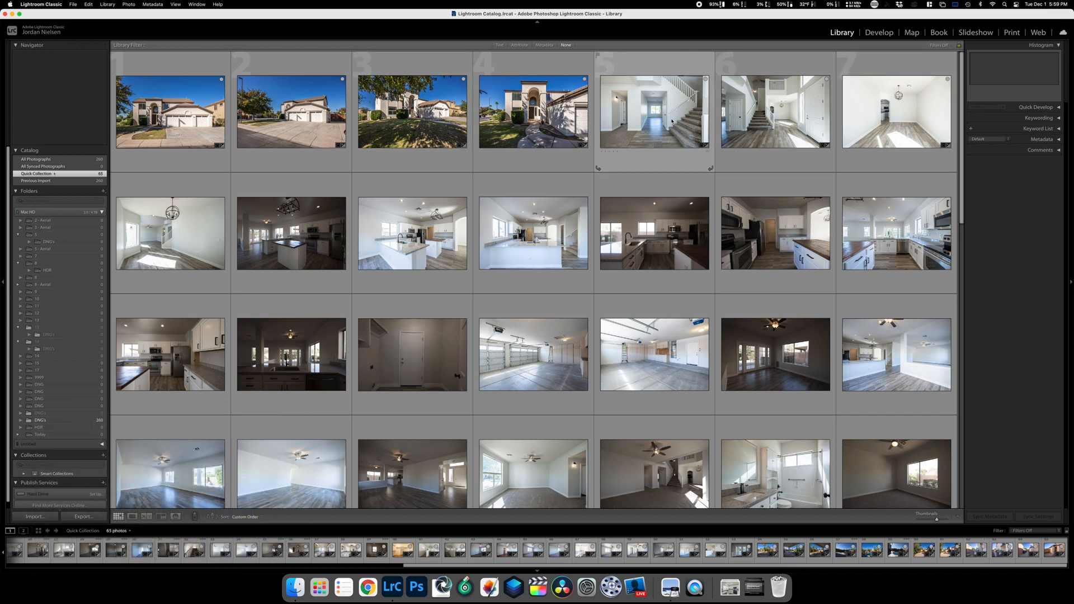
scroll(840, 99, "down", 2)
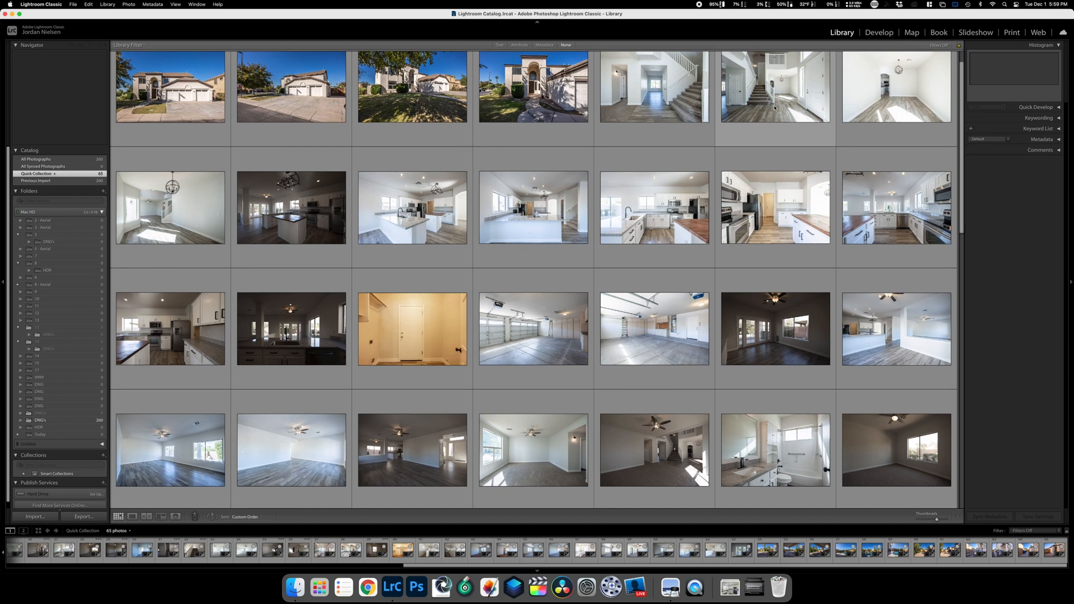
scroll(840, 100, "up", 2)
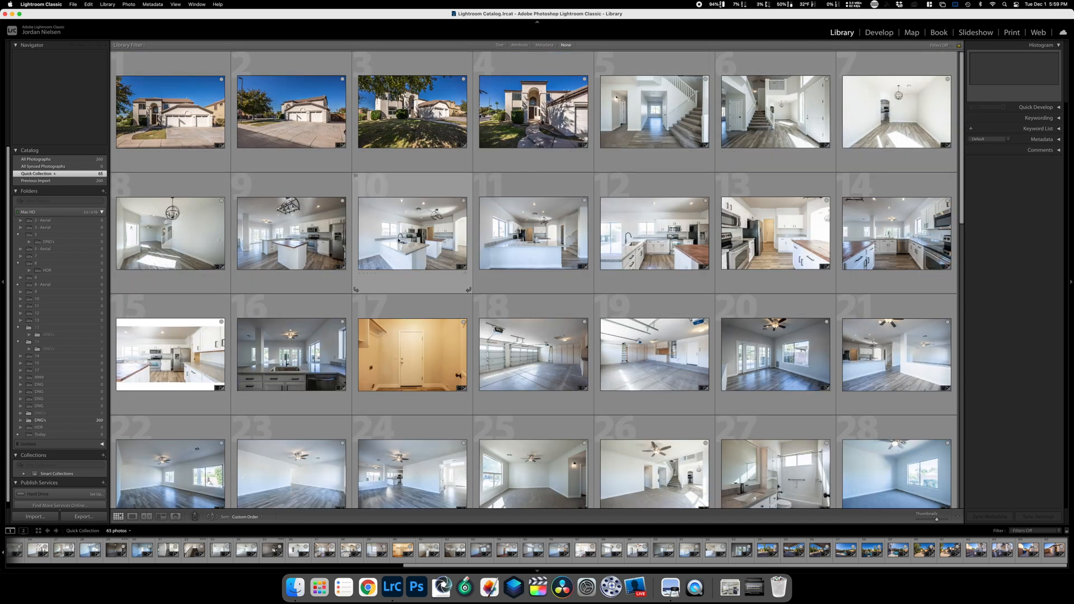
scroll(398, 241, "down", 3)
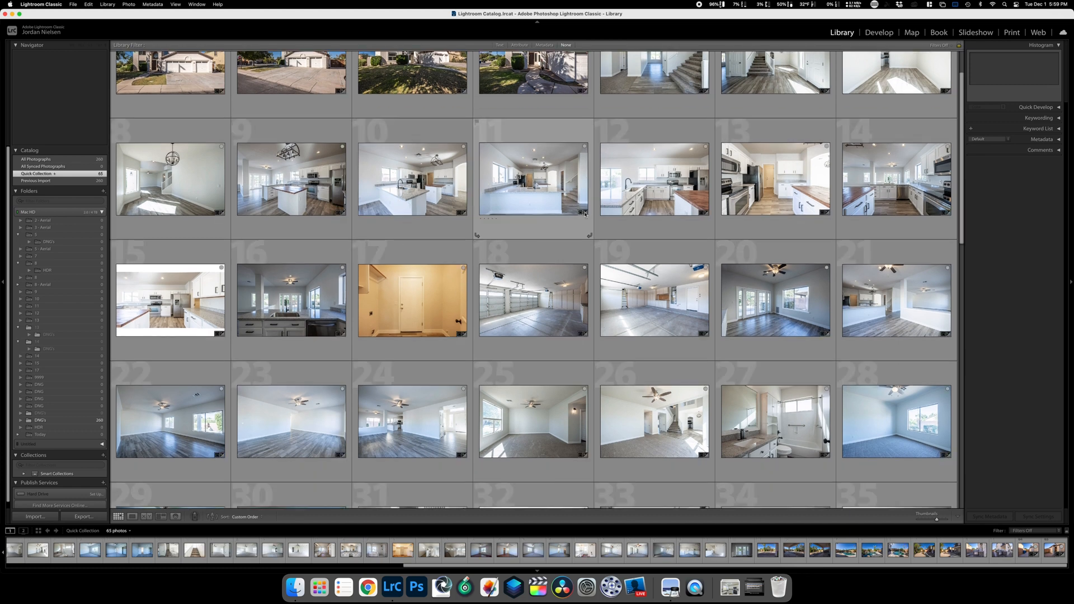
scroll(403, 281, "down", 2)
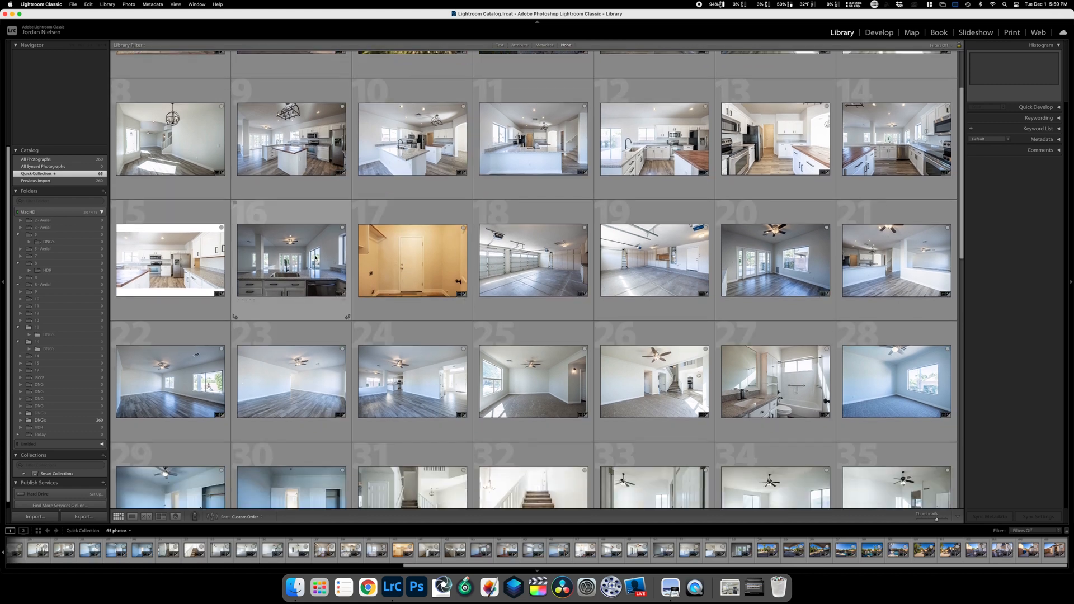
scroll(305, 260, "down", 4)
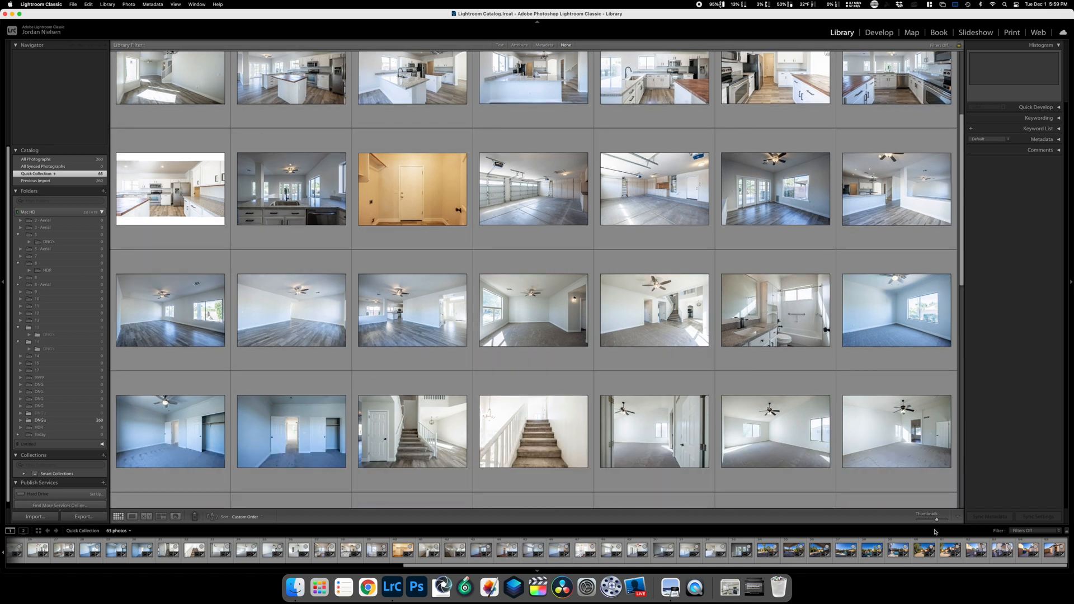
Move the laundry room and two garage photos, 17 to 19, to just before the first backyard photo in the Quick Collection.
left_click(928, 518)
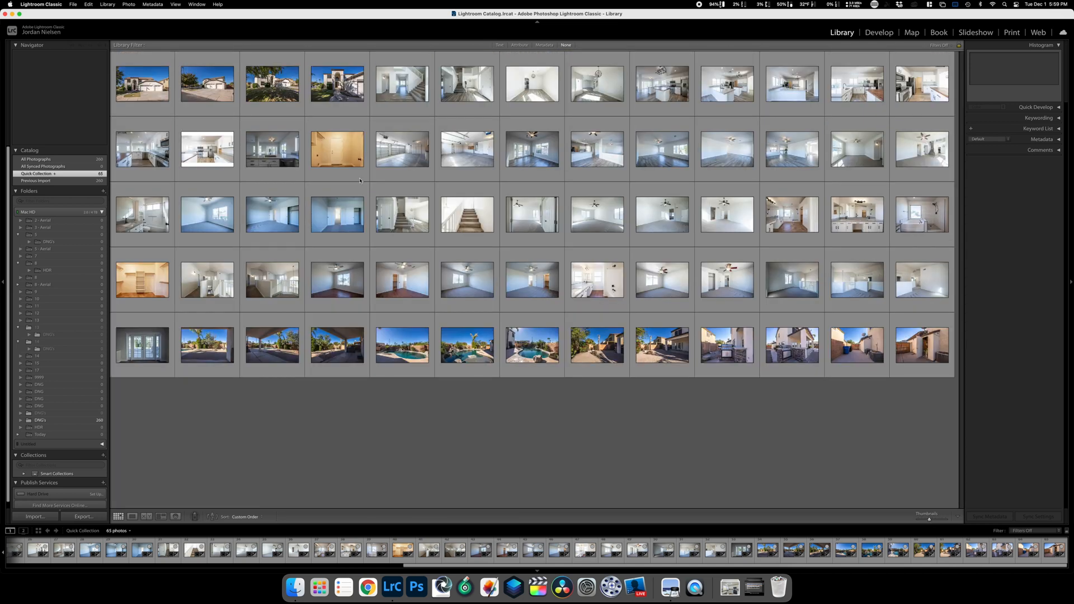
left_click(325, 148)
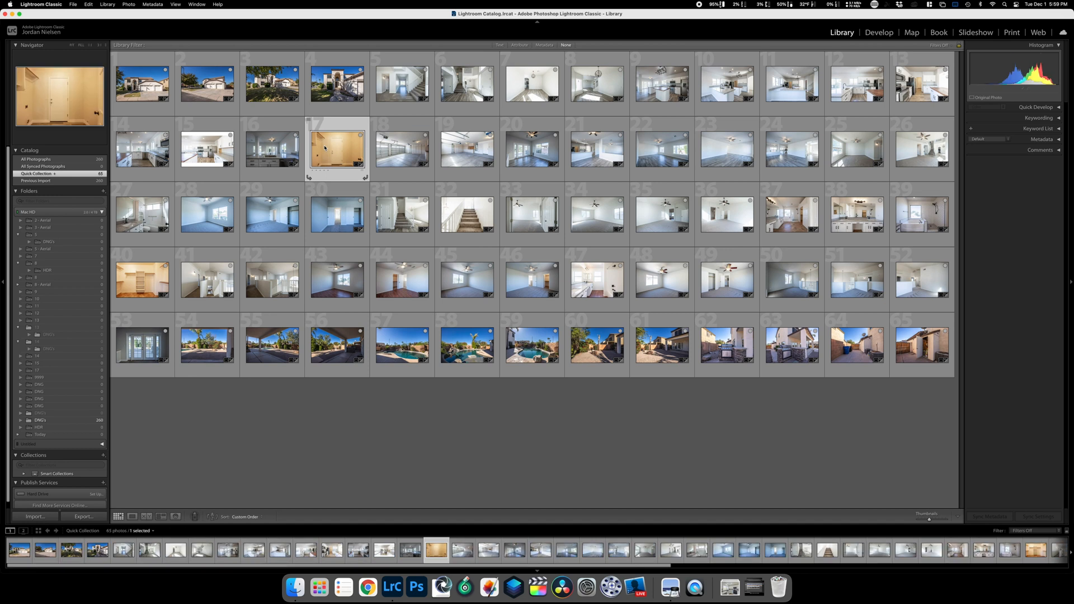
left_click(452, 153, "shift")
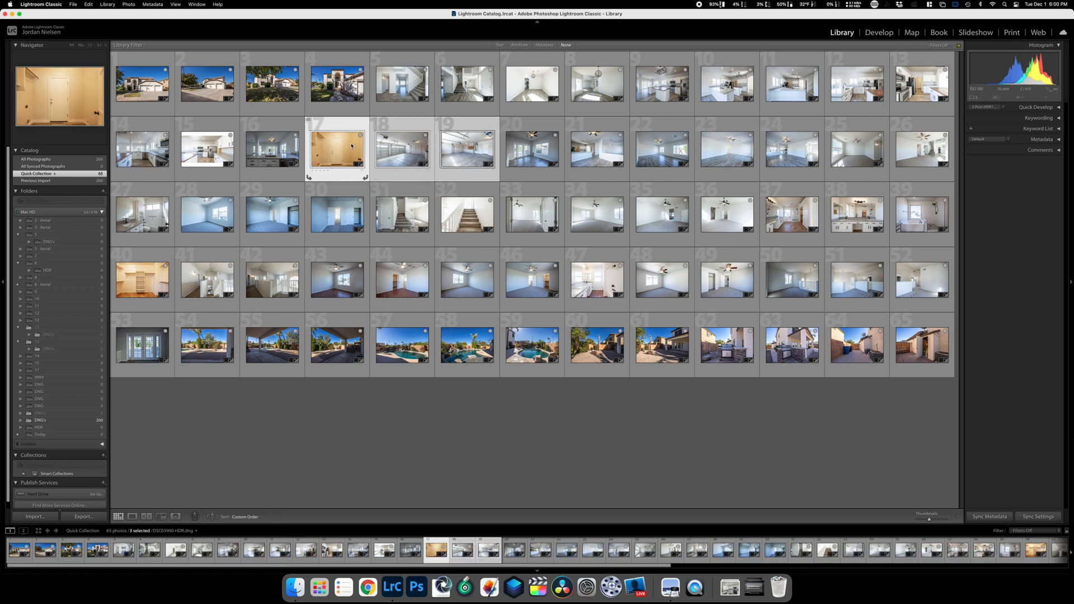
left_click_drag(351, 146, 184, 331)
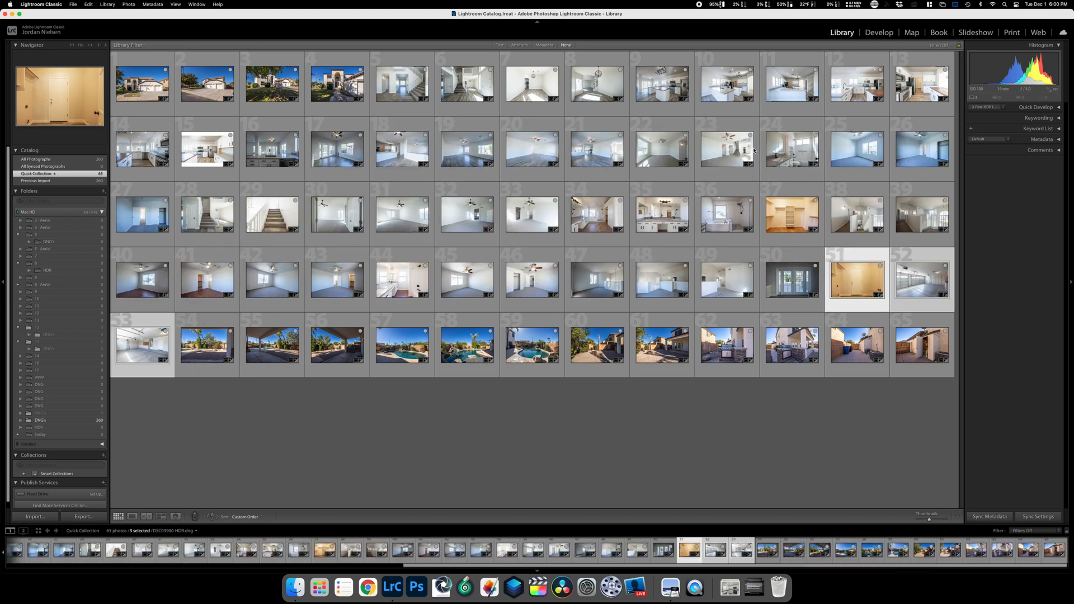
Enlarge the thumbnails, review the order of the photos and remove the empty living room photo 20 from the Quick Collection.
left_click(935, 521)
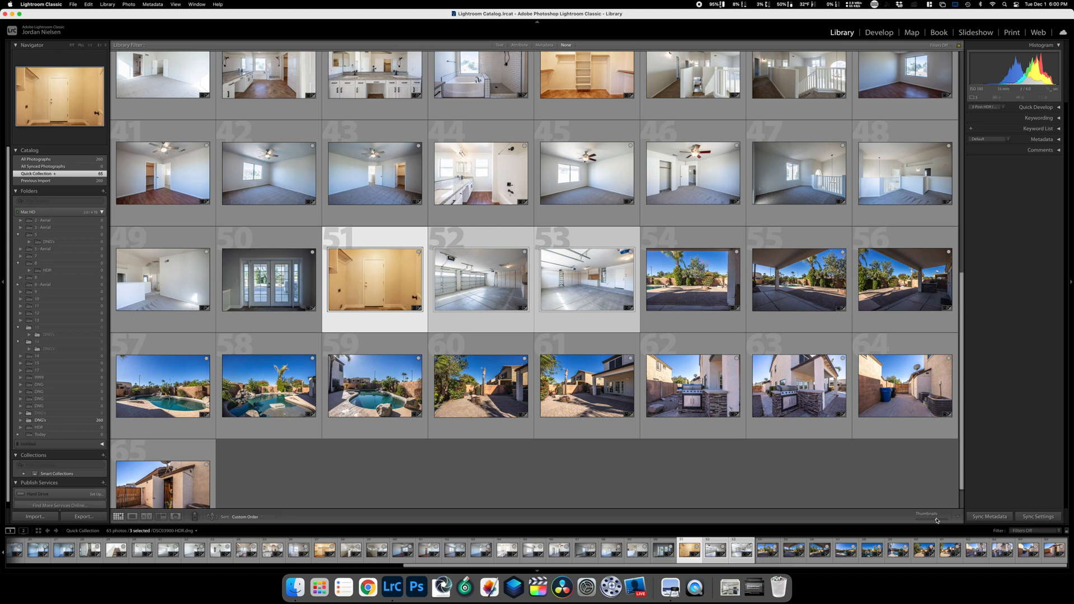
left_click(937, 520)
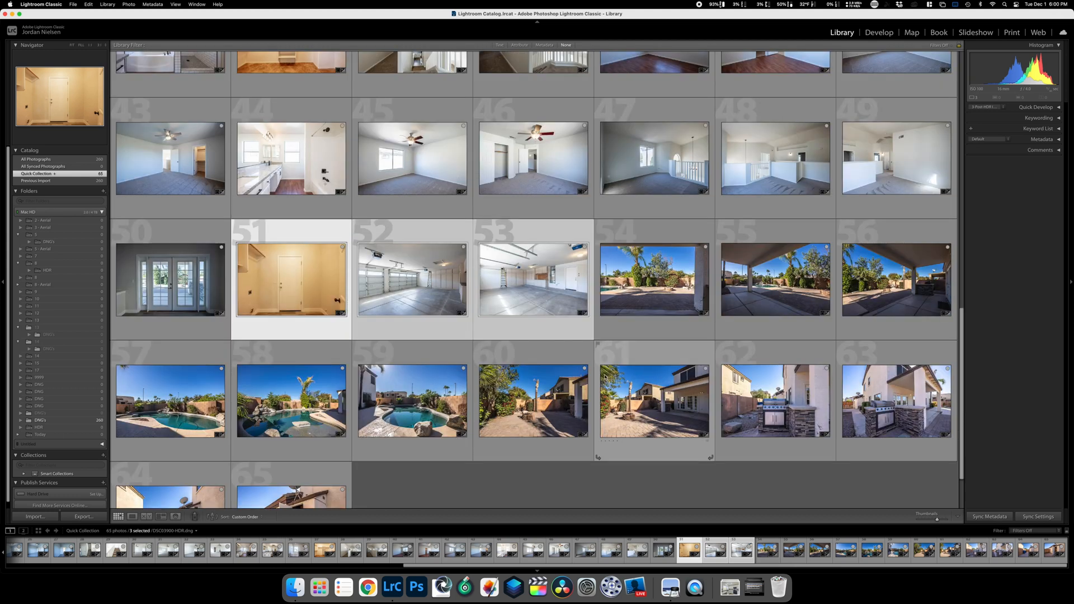
scroll(591, 354, "up", 10)
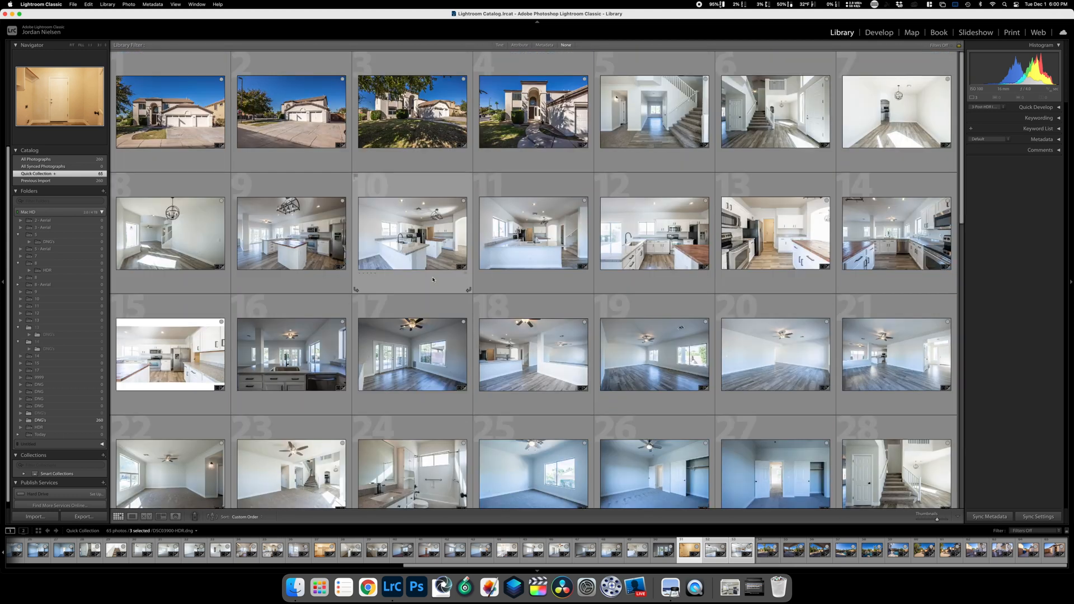
scroll(749, 300, "down", 3)
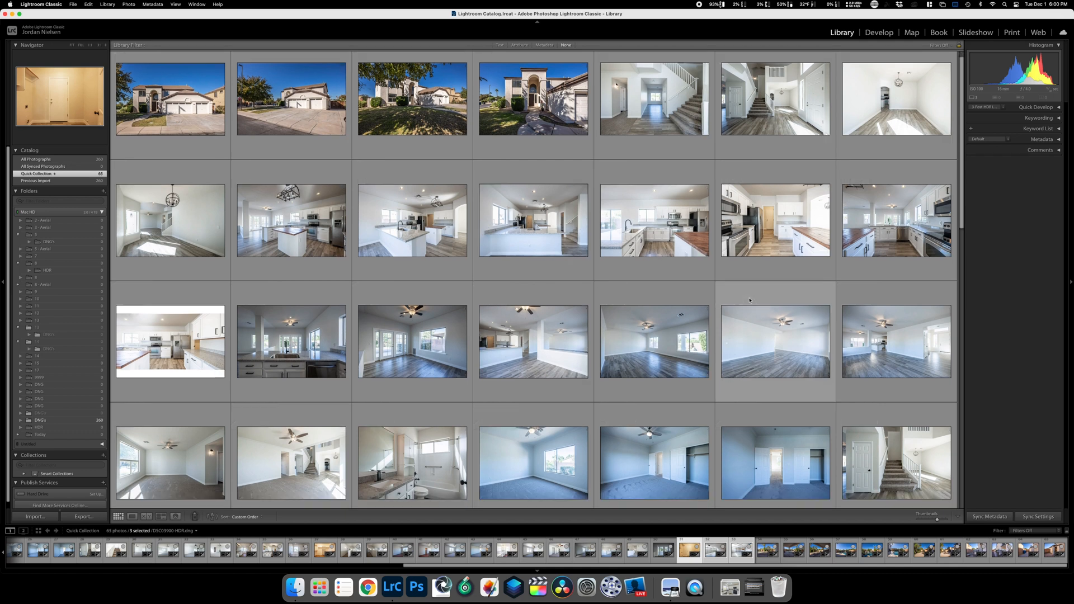
scroll(749, 300, "down", 2)
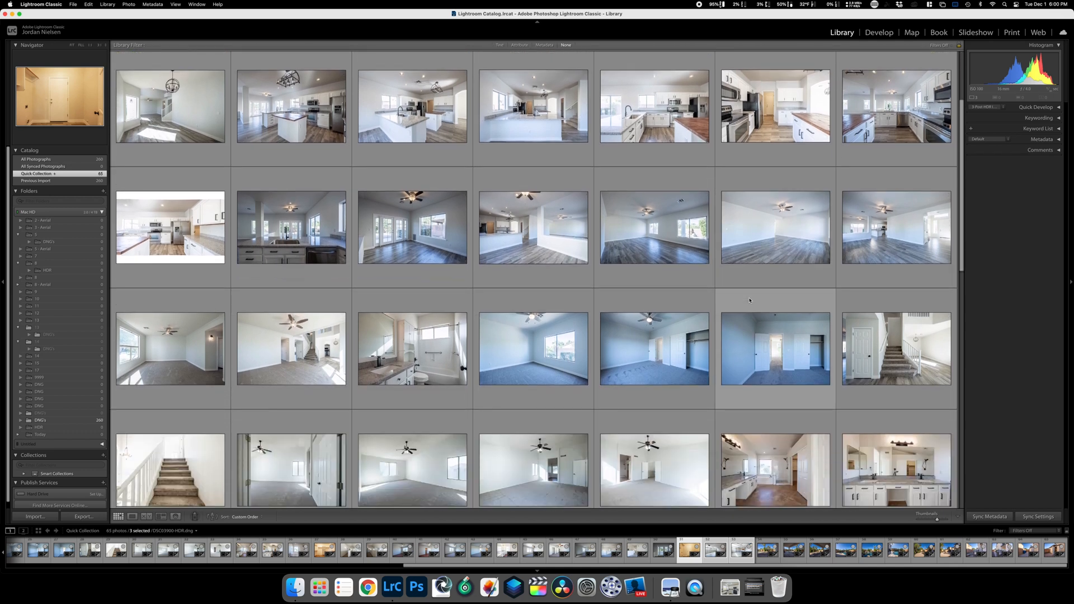
scroll(749, 300, "down", 3)
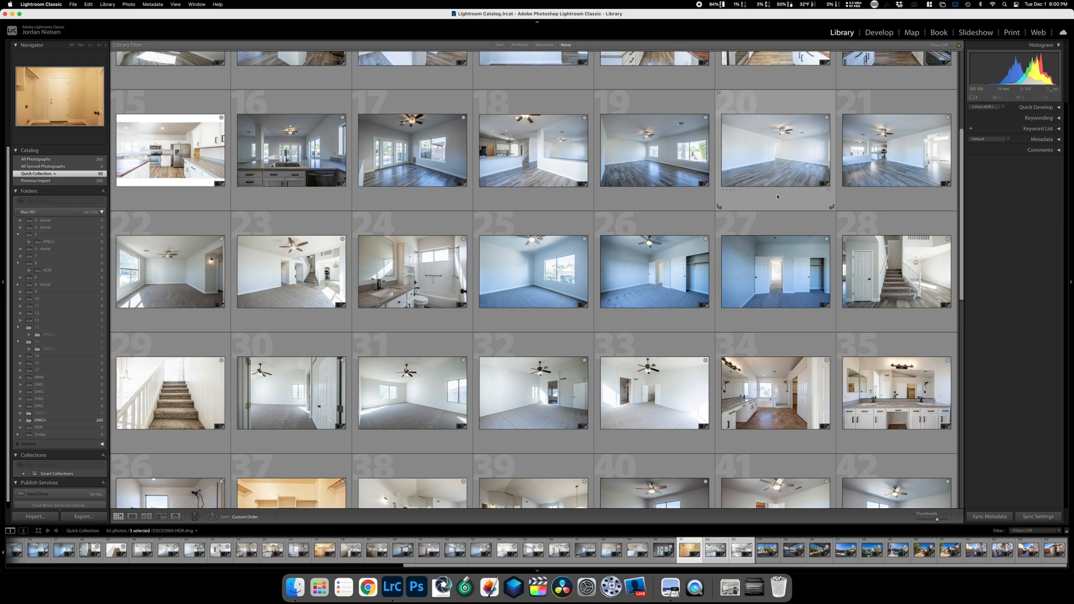
left_click(775, 106)
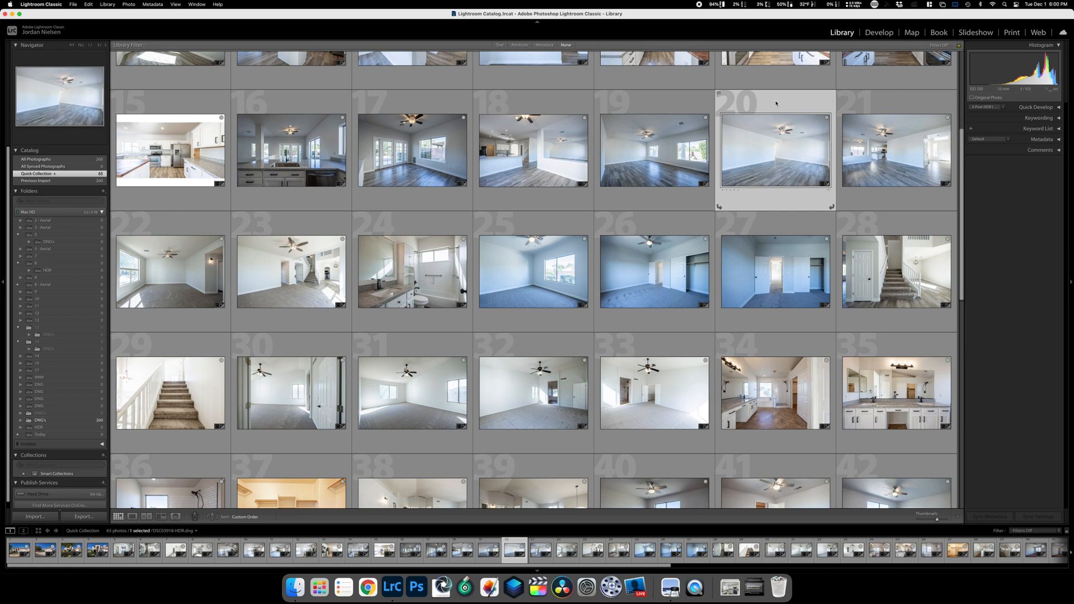
key("Delete")
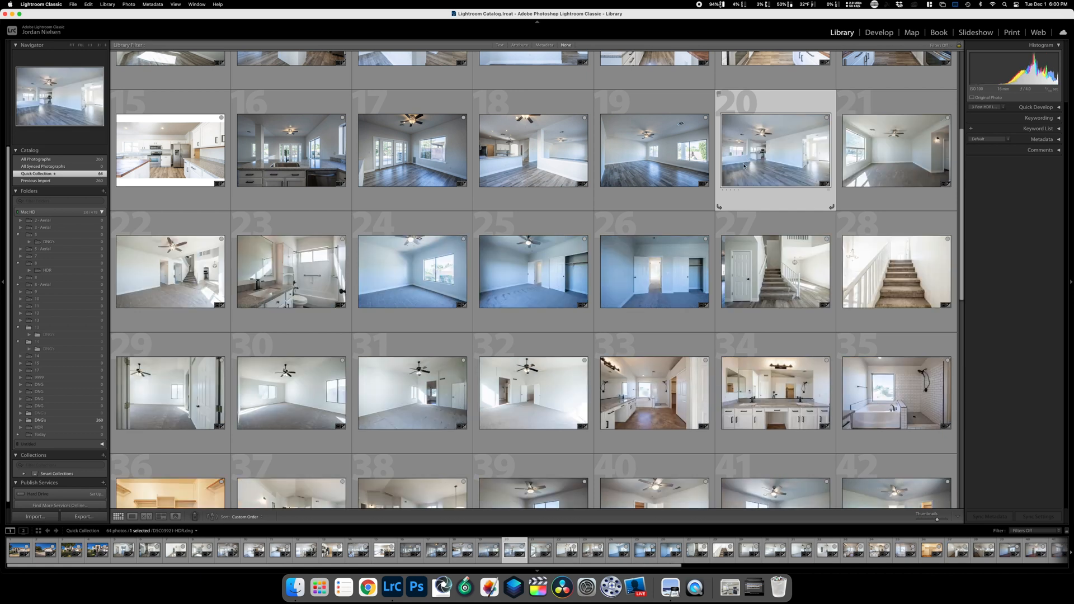
Examine the order and look of the remaining interior and backyard photos in the Quick Collection, and return to the first photo.
scroll(744, 164, "down", 2)
scroll(740, 170, "down", 2)
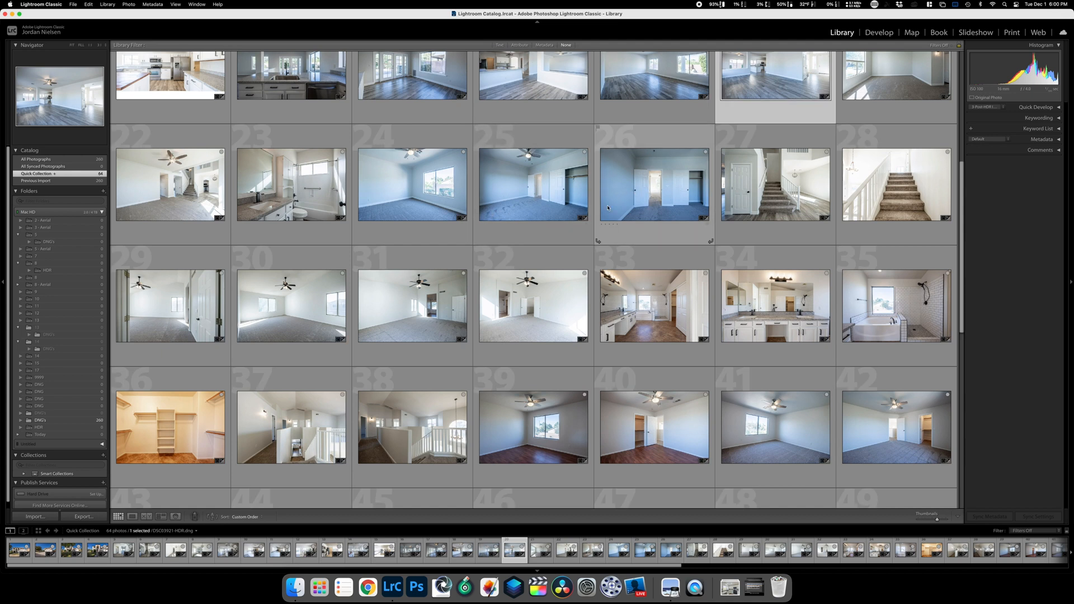
scroll(568, 213, "down", 4)
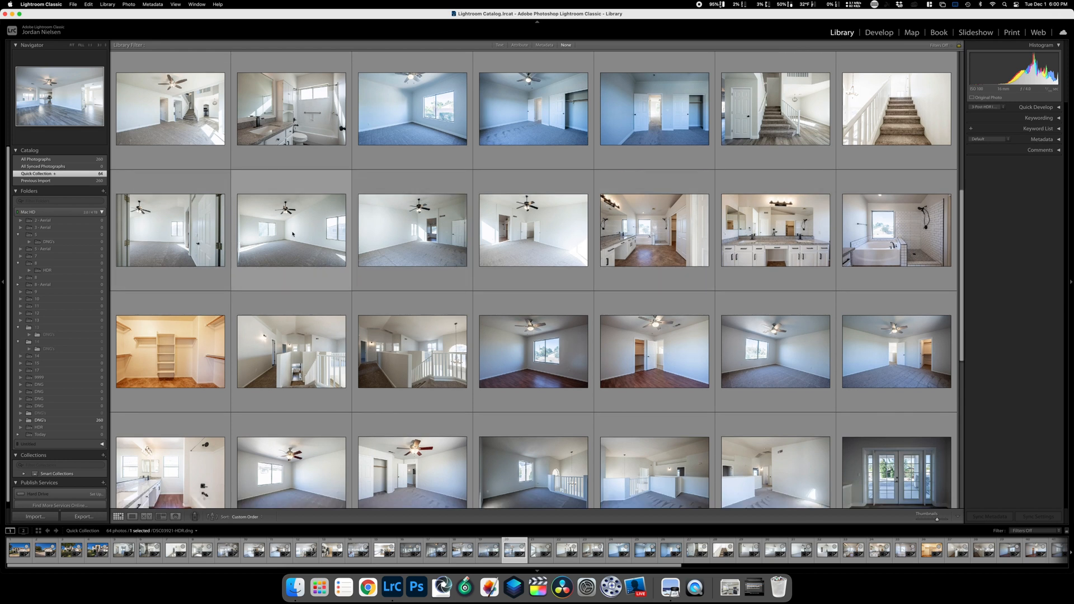
scroll(812, 274, "down", 5)
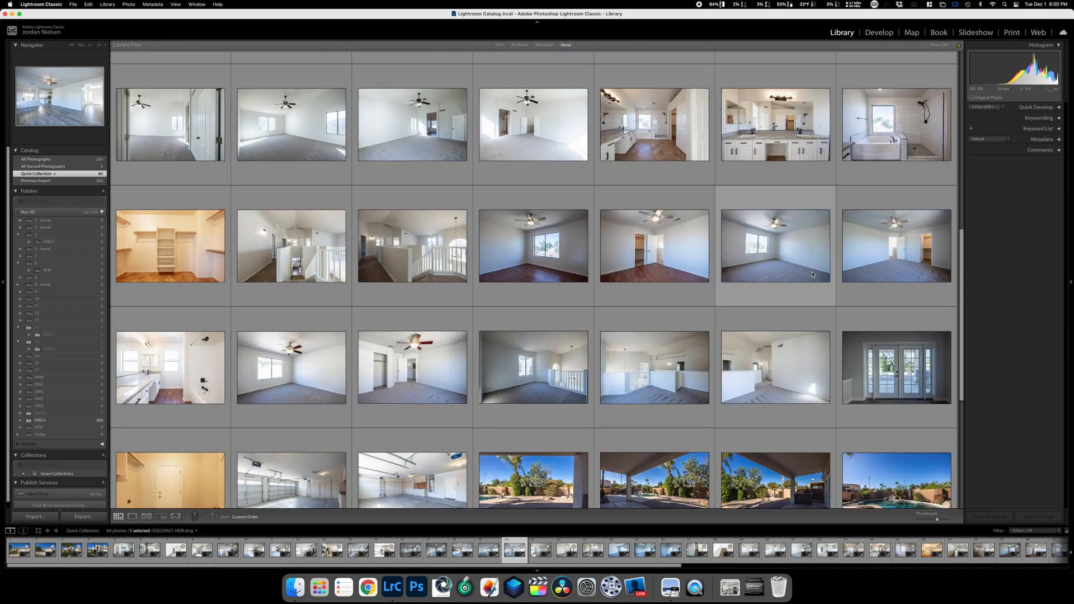
scroll(812, 274, "down", 5)
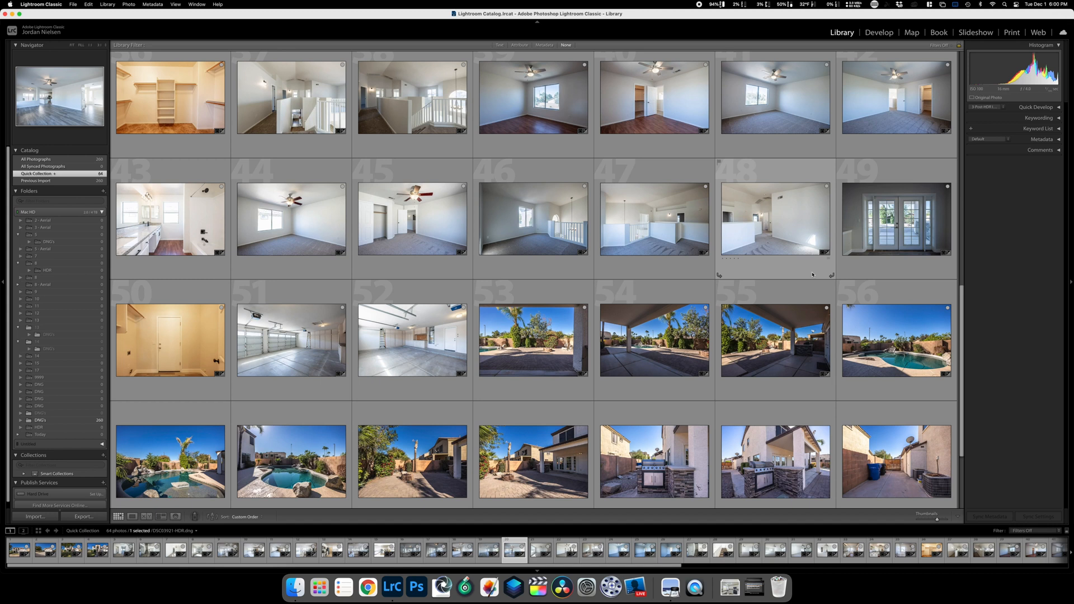
scroll(812, 274, "down", 5)
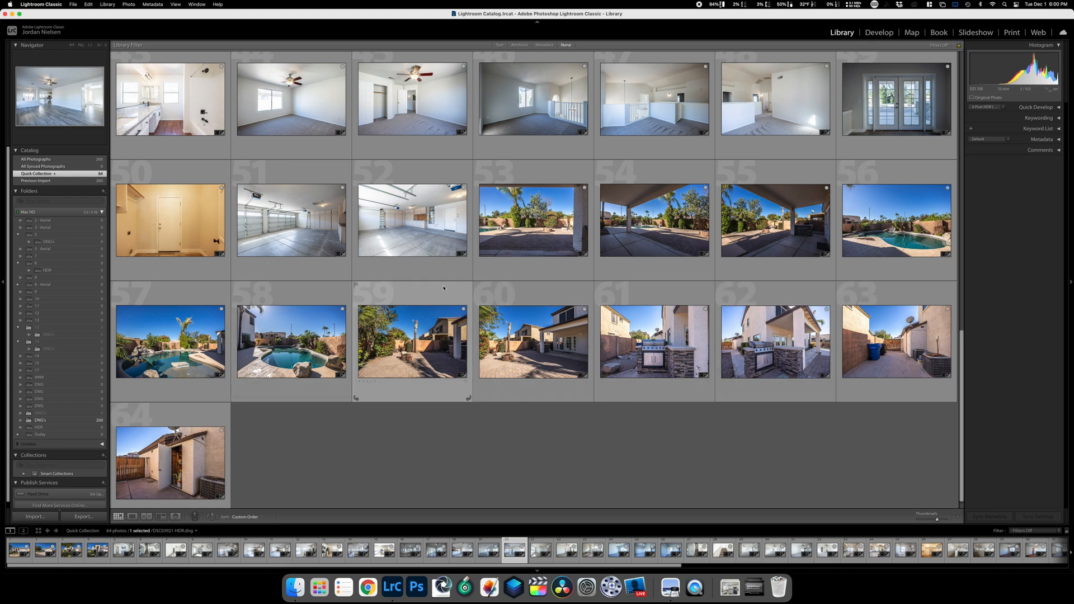
scroll(443, 288, "up", 15)
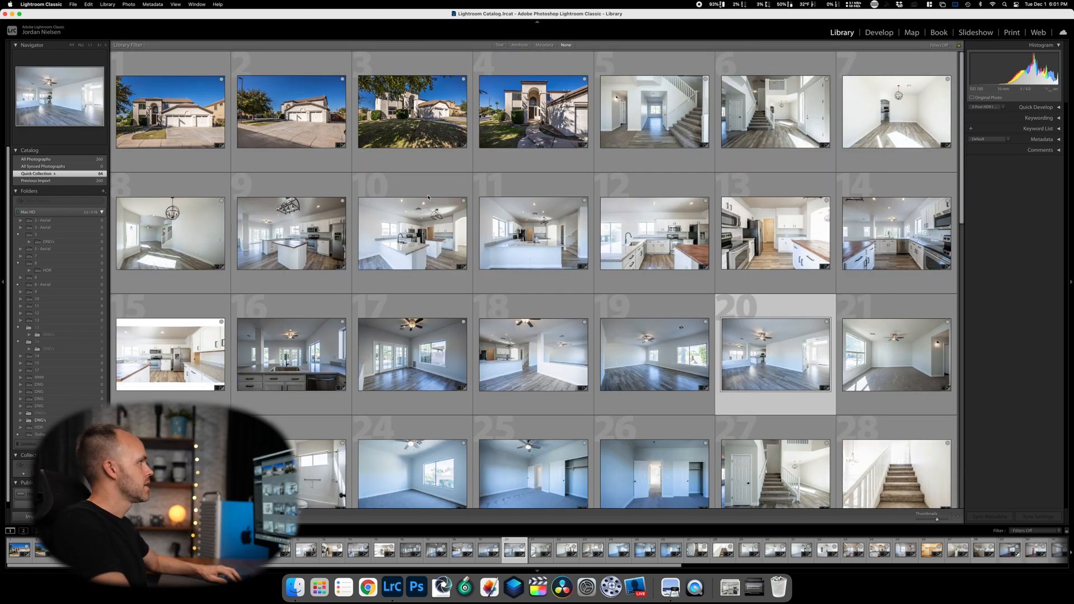
Open the first front exterior photo in the Develop module and set its Whites to +14.
left_click(176, 79)
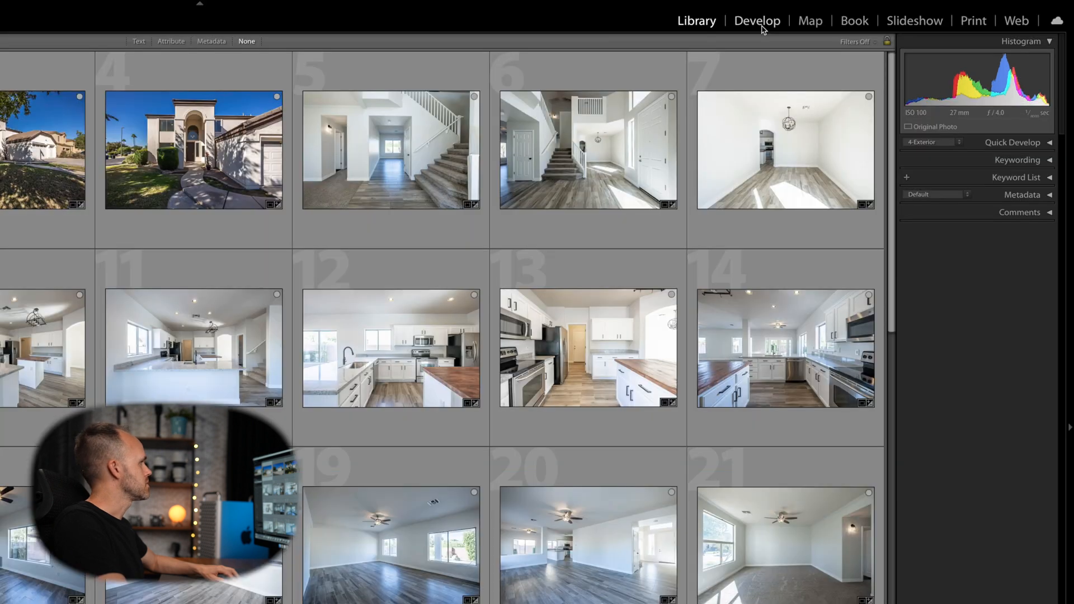
left_click(762, 28)
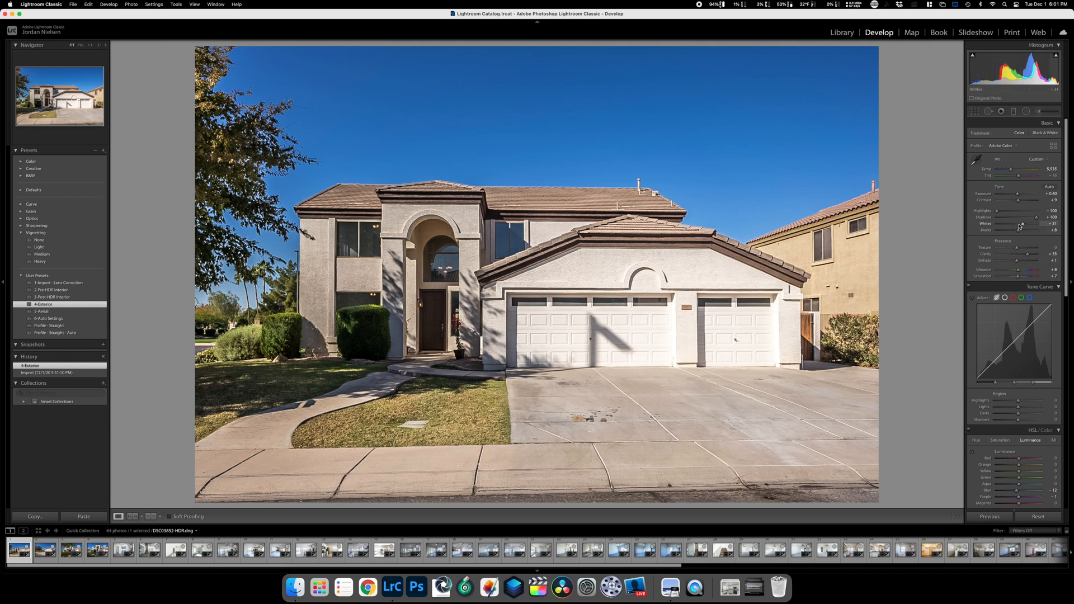
left_click_drag(1022, 225, 1019, 225)
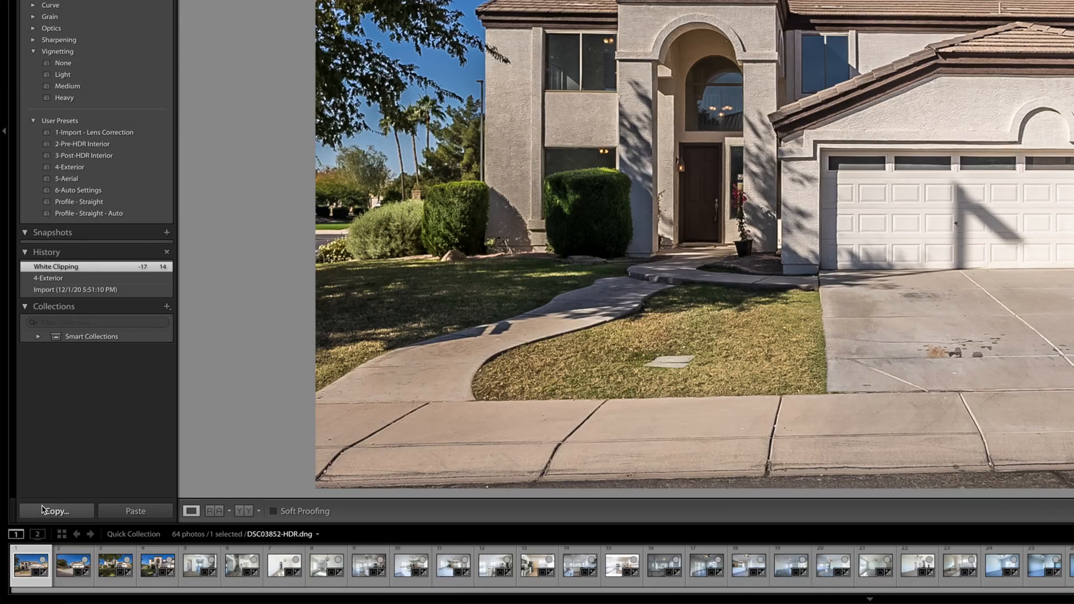
Copy the develop settings of the first exterior photo and paste them onto the second exterior photo.
left_click(40, 515)
key("Return")
key("Right")
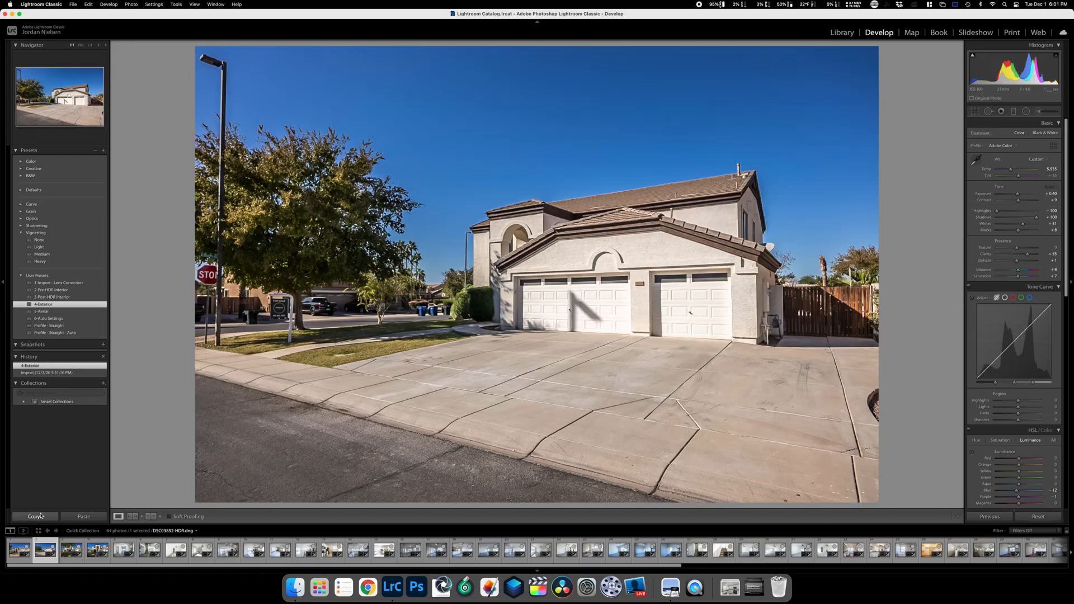
left_click(83, 517)
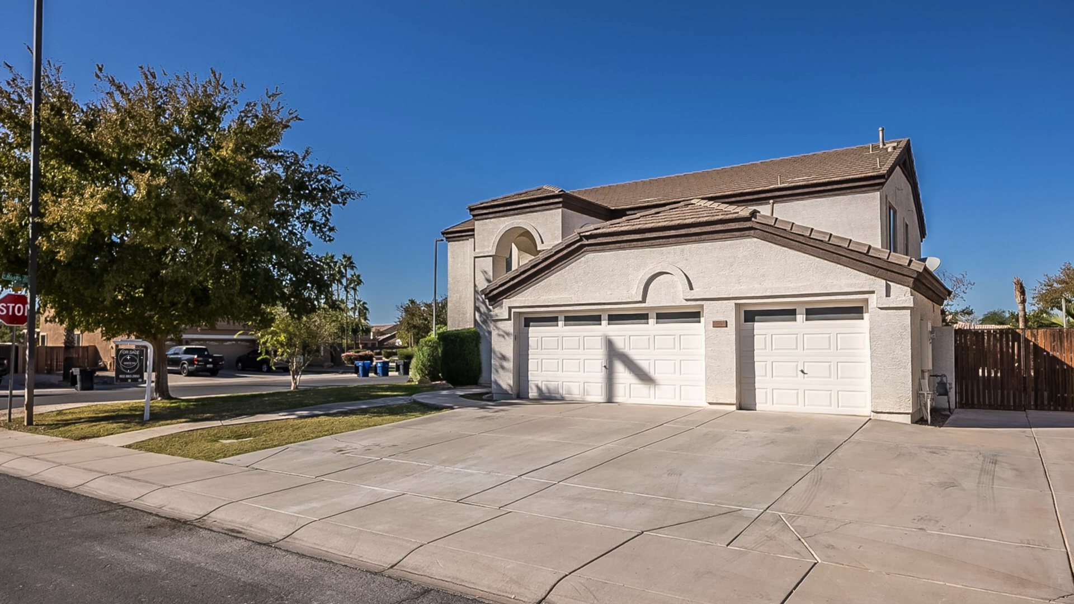
Try to heal the For Sale sign out of the second exterior photo with Spot Removal, and undo both strokes.
left_click_drag(130, 361, 132, 369)
mouse_move(112, 338)
left_mouse_down()
mouse_move(144, 354)
mouse_move(144, 412)
left_mouse_up()
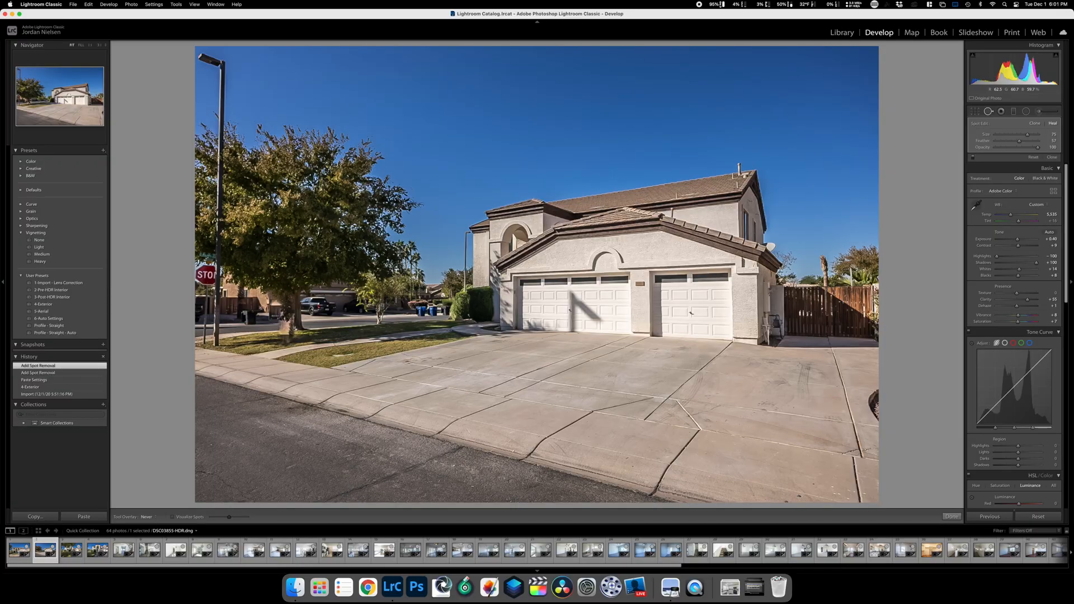
key("super+z")
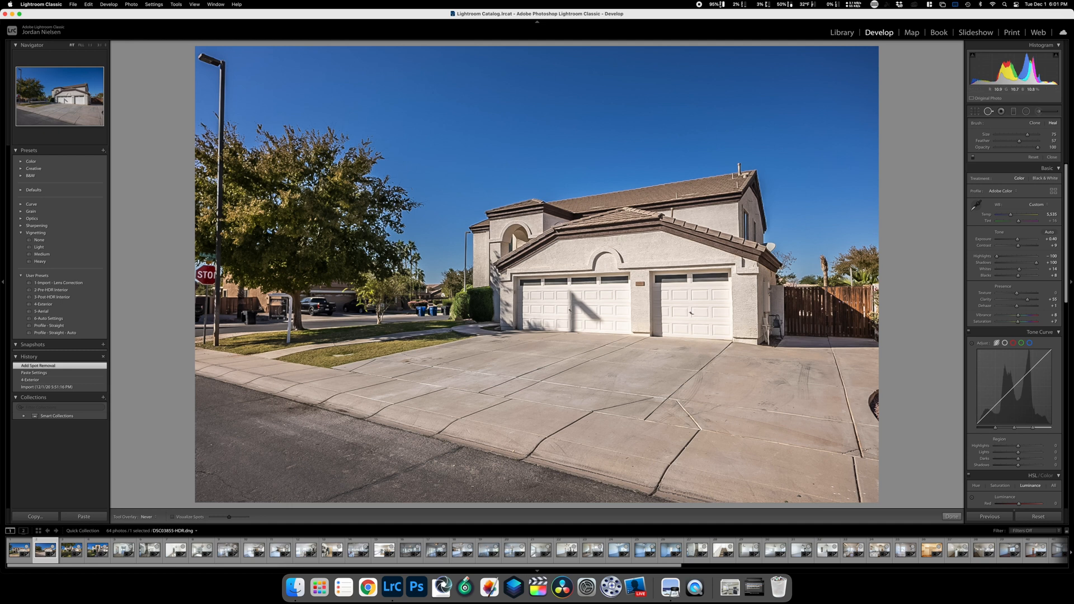
key("super+z")
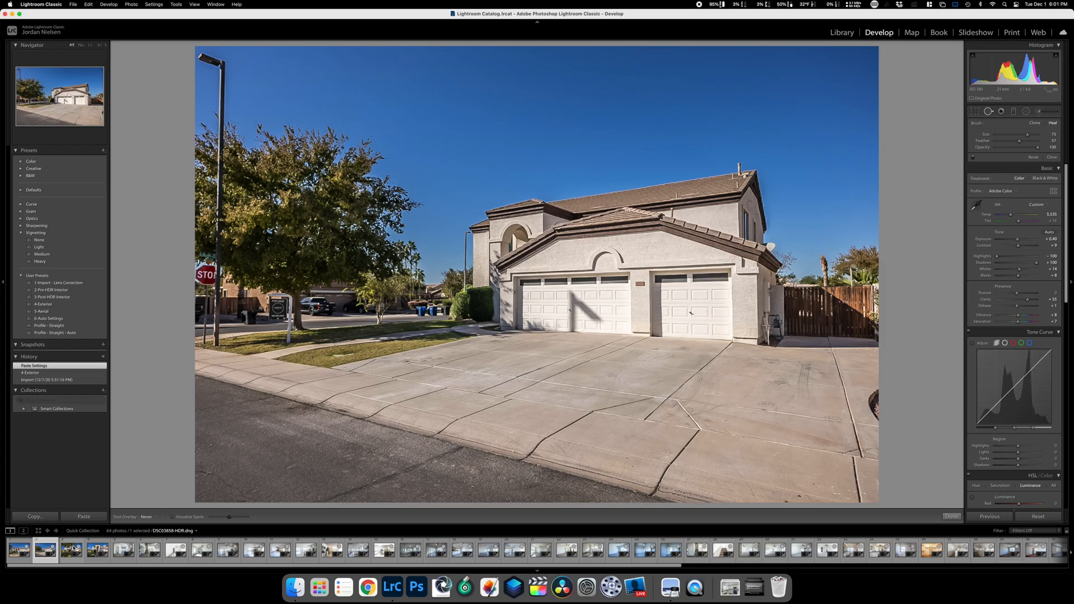
Send a copy of the second exterior photo with Lightroom adjustments to TouchRetouch, and move the new TIFF next to its original in the filmstrip.
right_click(41, 550)
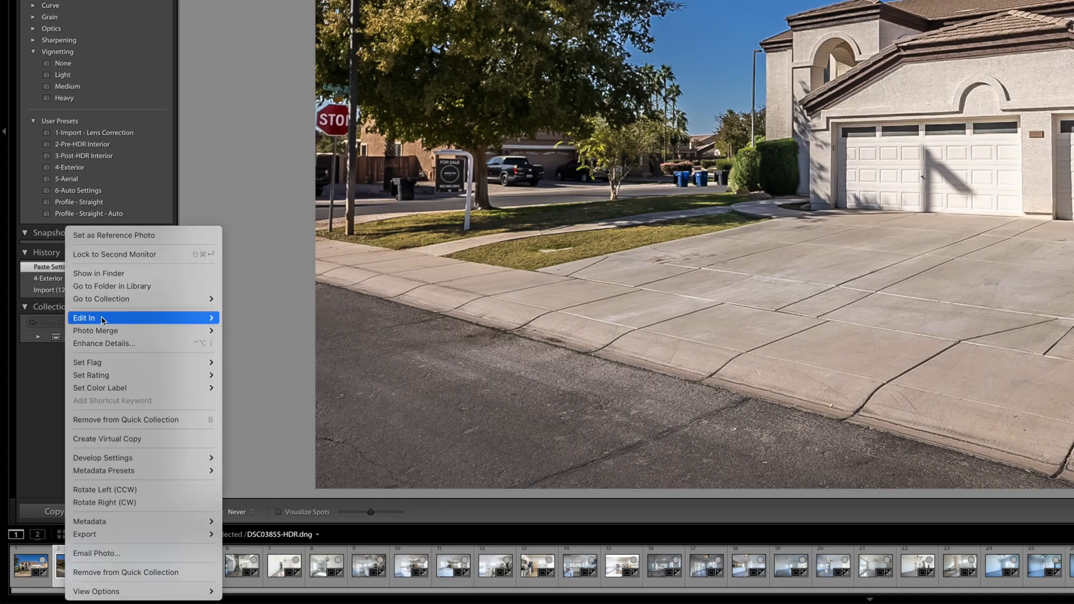
mouse_move(102, 320)
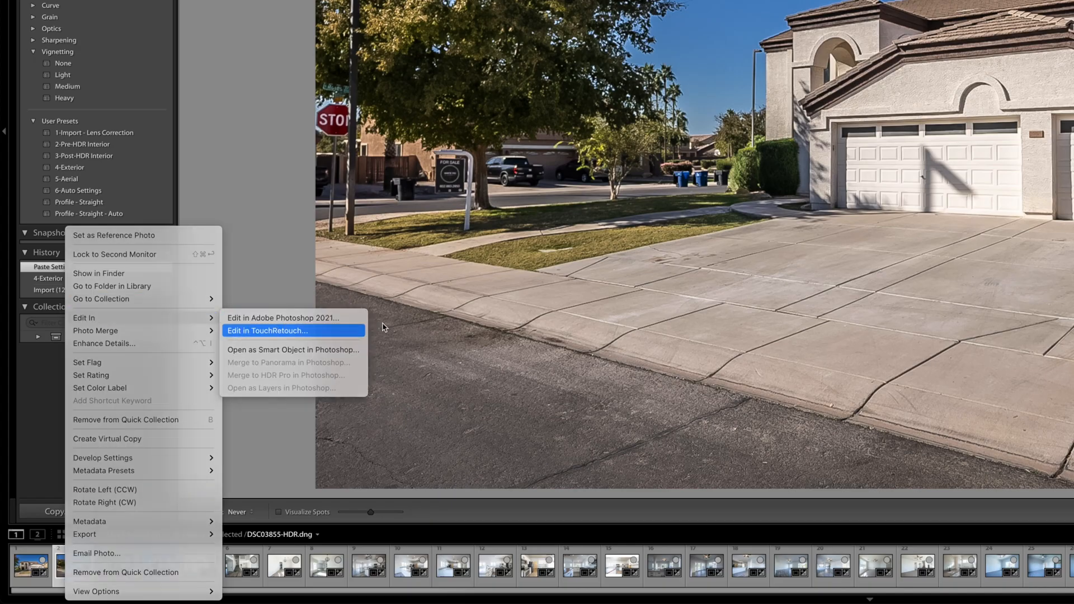
left_click(315, 329)
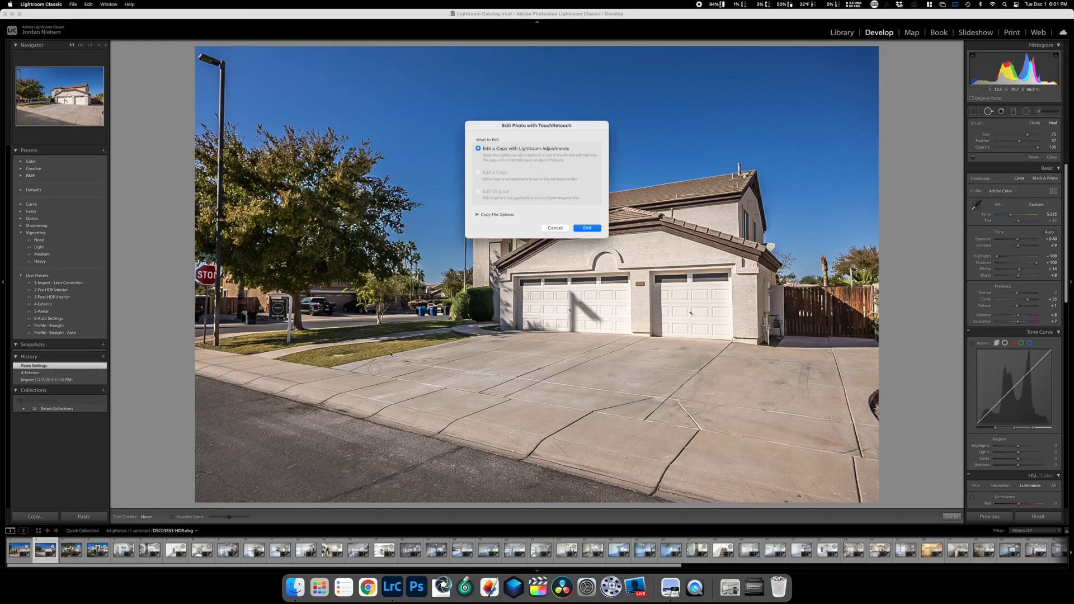
left_click(592, 228)
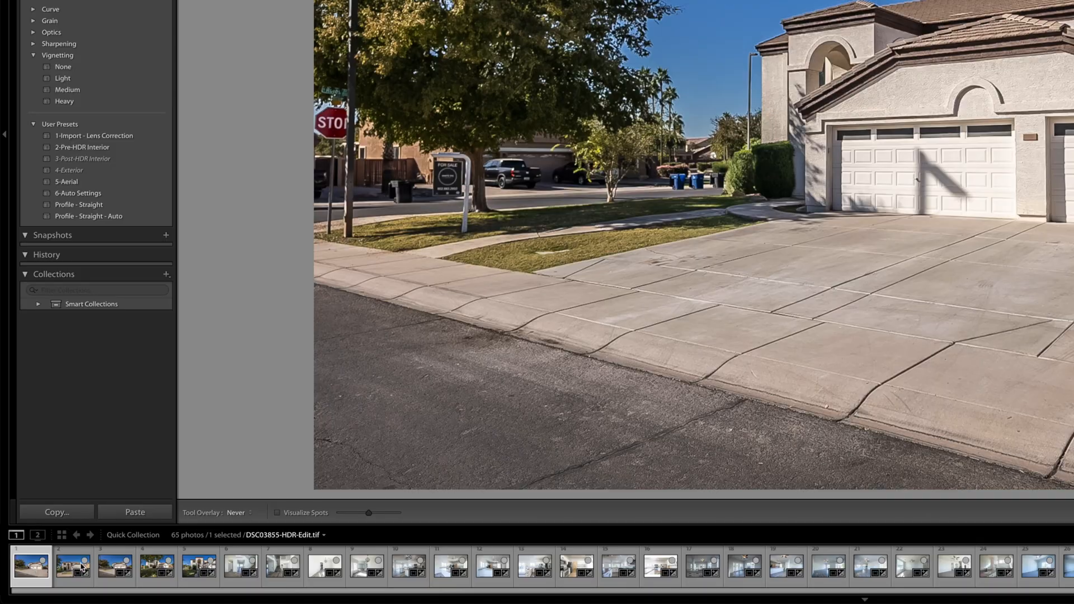
mouse_move(46, 551)
left_mouse_down()
mouse_move(21, 551)
mouse_move(35, 567)
left_mouse_up()
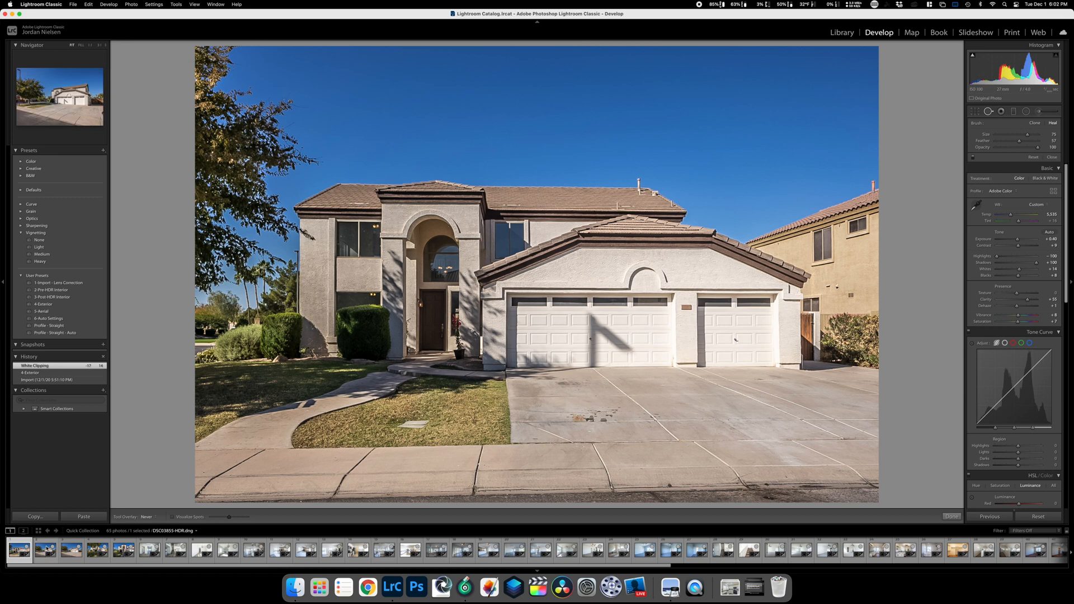
Switch to TouchRetouch and bring the For Sale sign in the second exterior photo's TIFF into close view in an enlarged window.
left_click(465, 589)
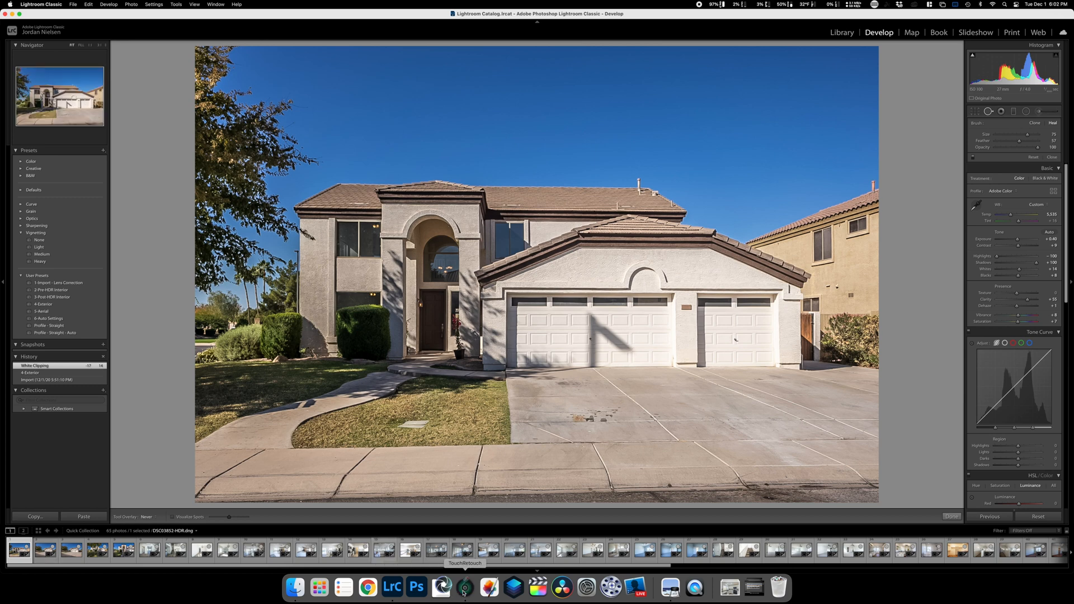
left_click_drag(810, 169, 1031, 14)
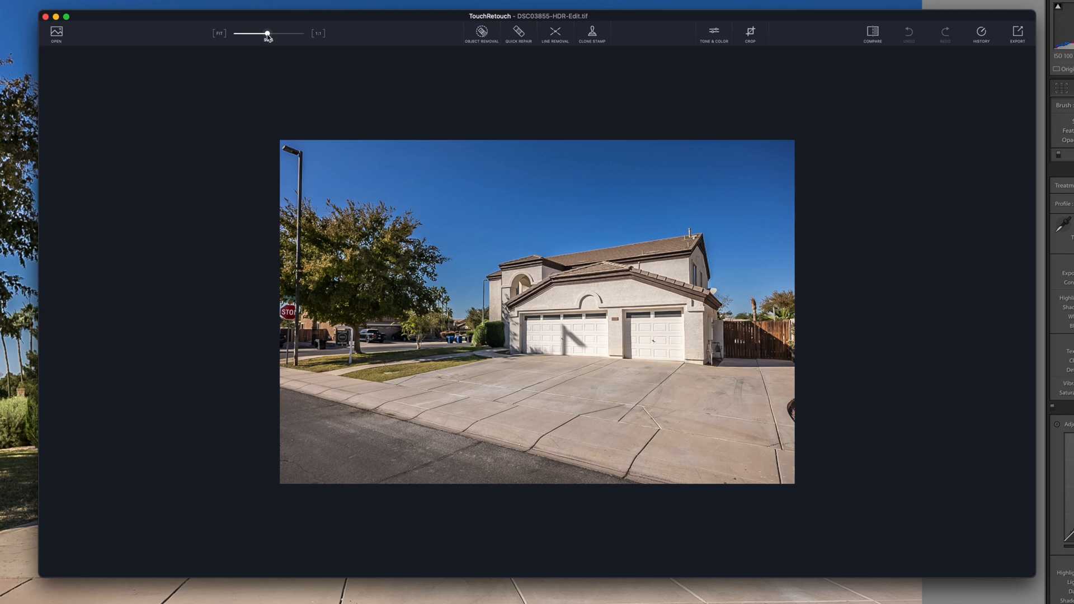
left_click_drag(268, 34, 279, 34)
left_click_drag(247, 225, 704, 160)
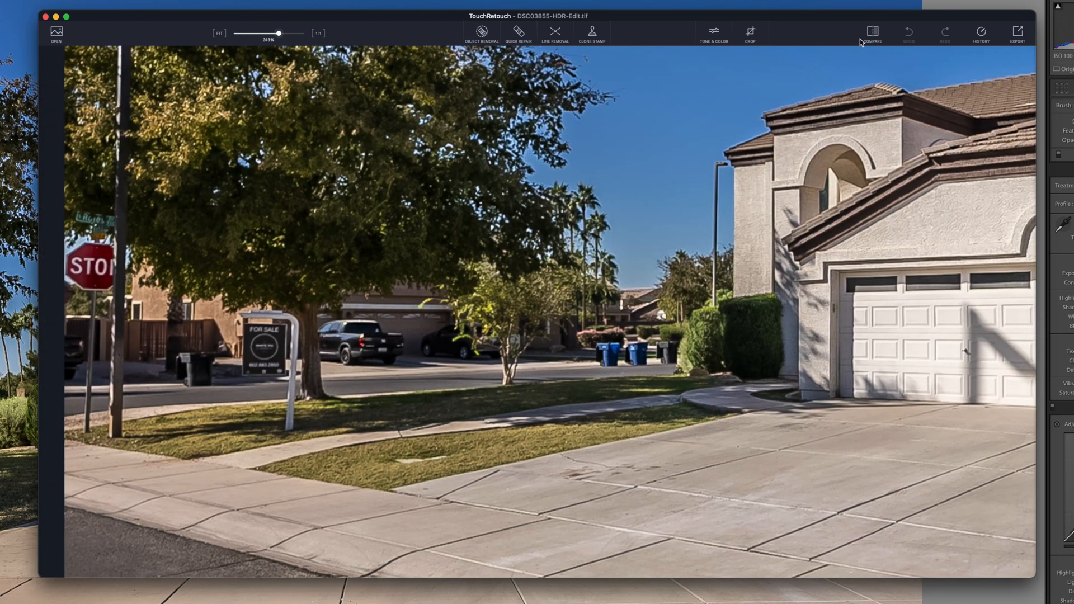
Try to remove the whole For Sale sign in one Object Removal pass with brush size 58, and undo the removal.
left_click(482, 32)
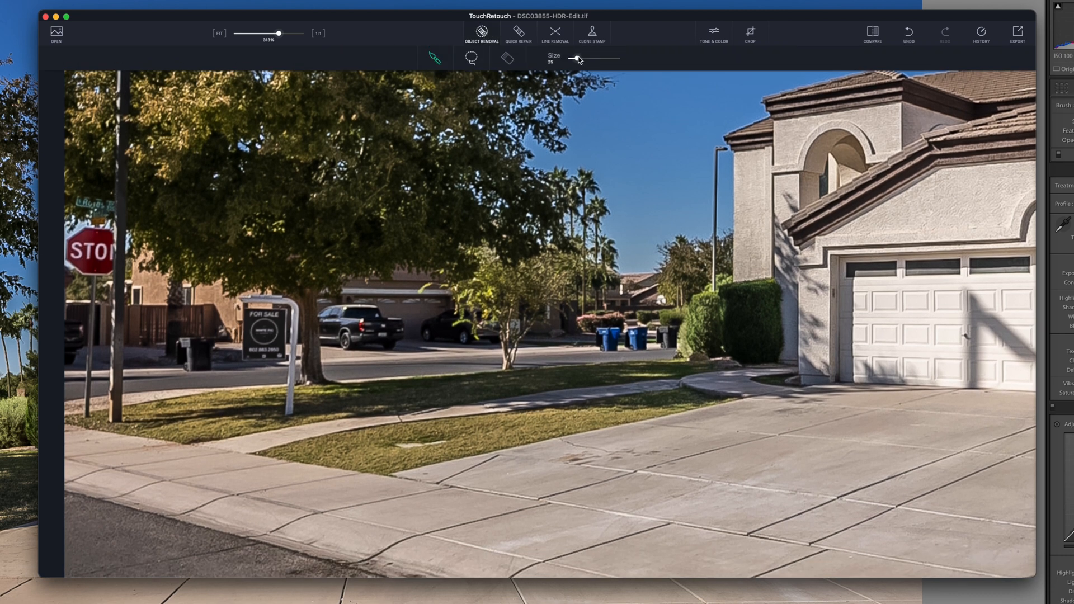
left_click_drag(579, 60, 595, 59)
mouse_move(248, 305)
left_mouse_down()
mouse_move(277, 308)
mouse_move(286, 332)
mouse_move(288, 416)
mouse_move(288, 306)
mouse_move(252, 357)
mouse_move(252, 323)
mouse_move(264, 320)
mouse_move(262, 330)
left_mouse_up()
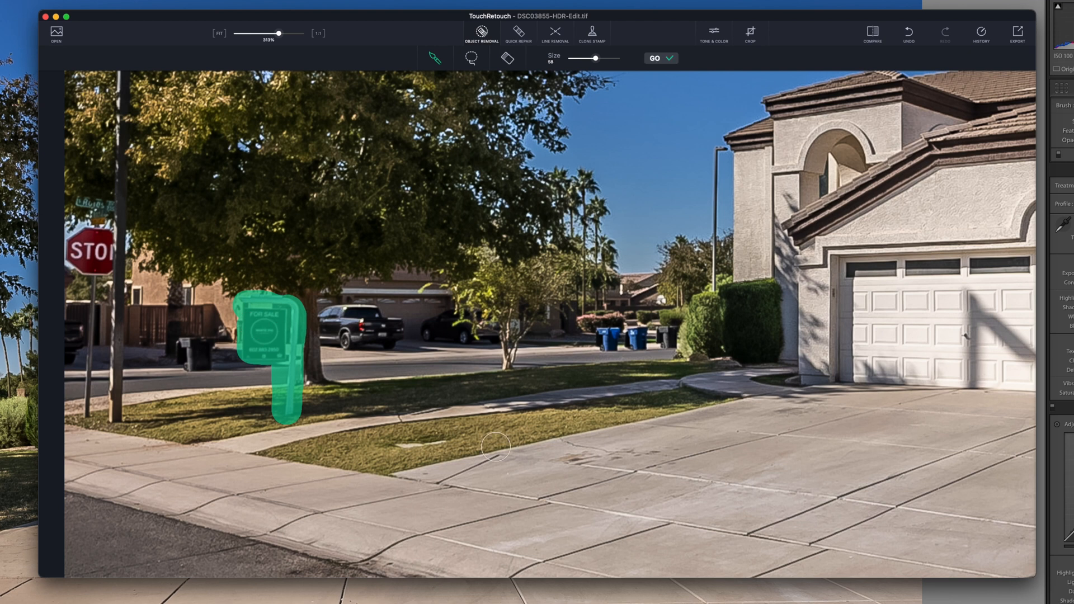
left_click(657, 59)
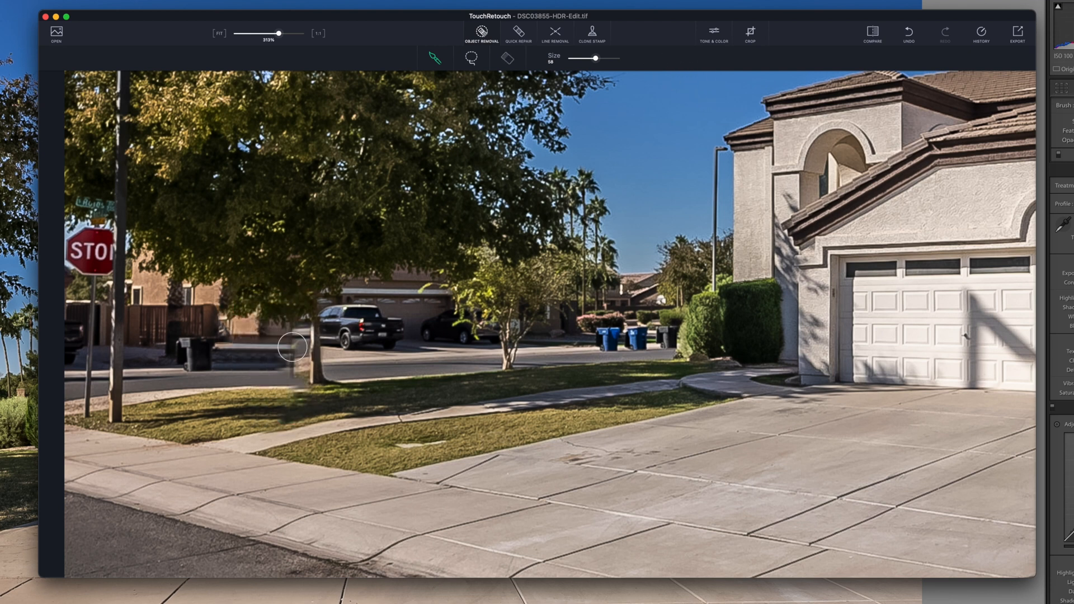
key("super+z")
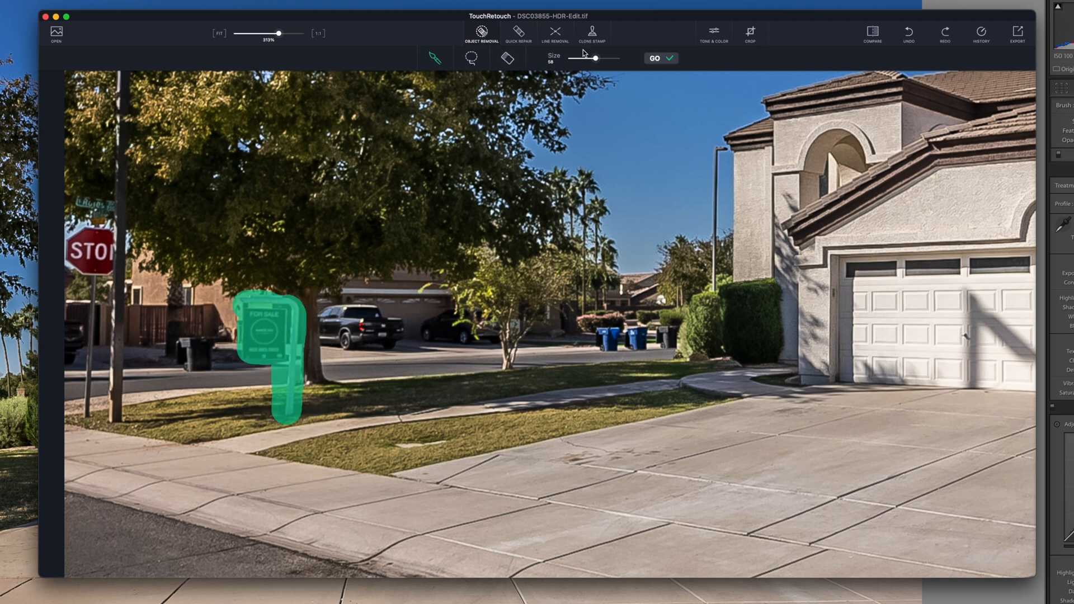
Clear the sign mask and remove only the For Sale sign's vertical post with the Object Removal brush at size 47.
left_click_drag(594, 58, 589, 58)
left_click_drag(281, 34, 293, 34)
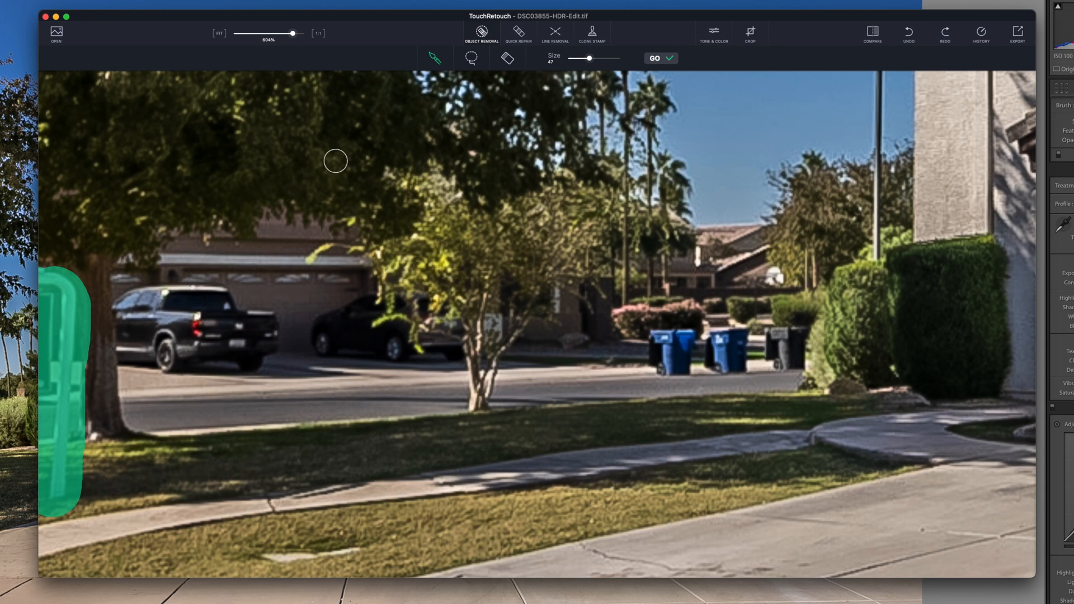
left_click_drag(249, 188, 387, 196)
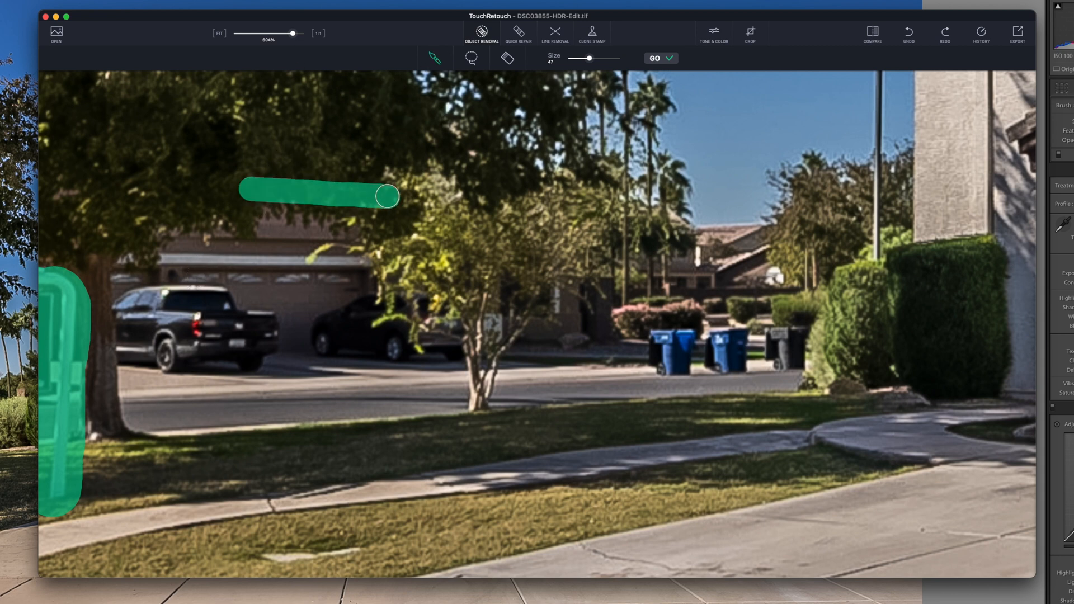
key("super+z")
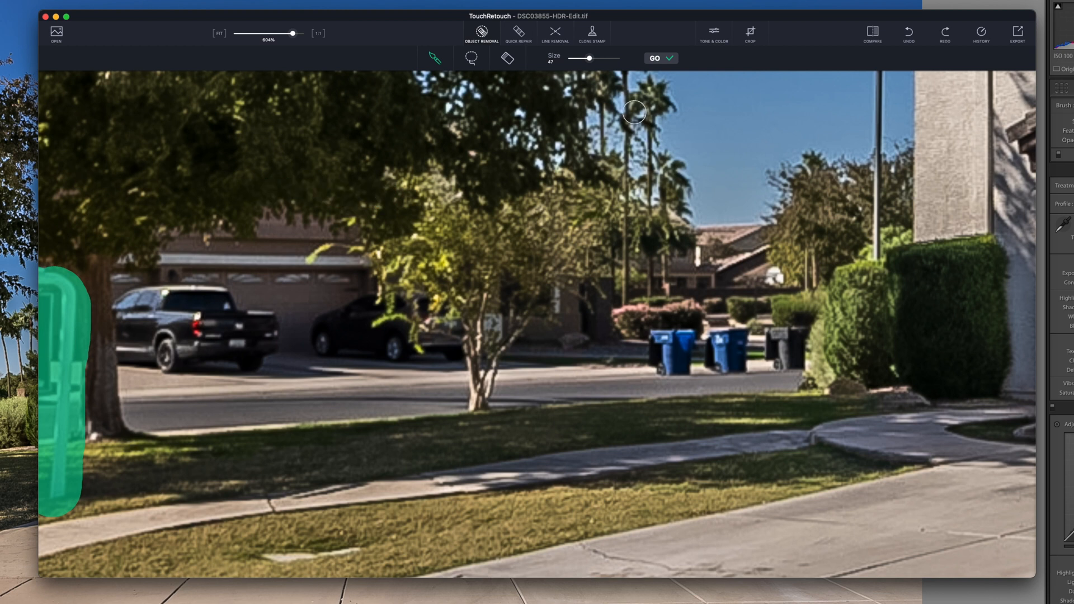
left_click(481, 31)
left_click_drag(160, 197, 598, 200)
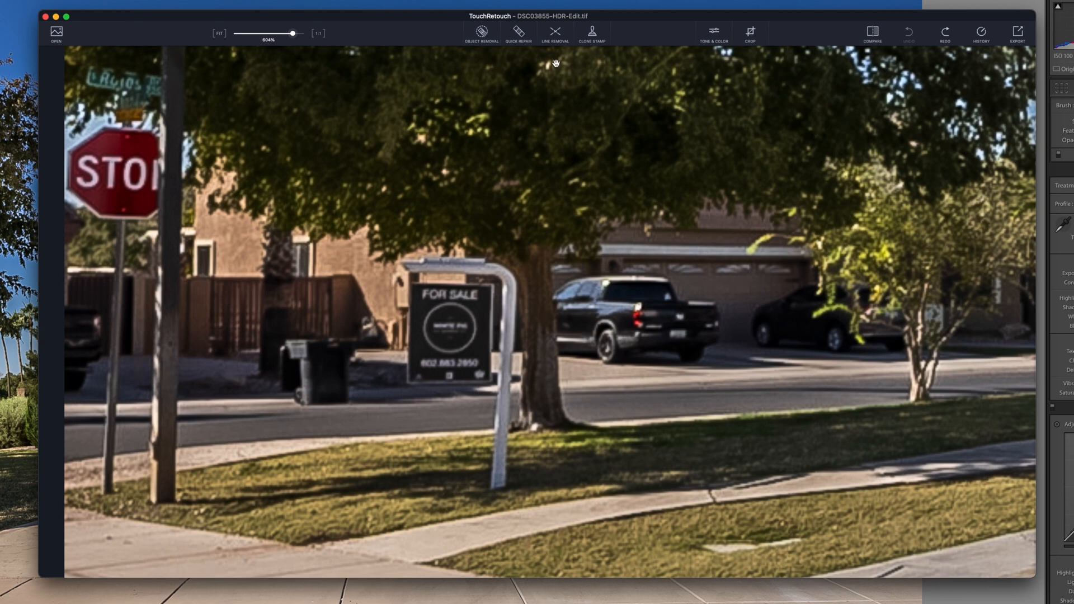
left_click(482, 32)
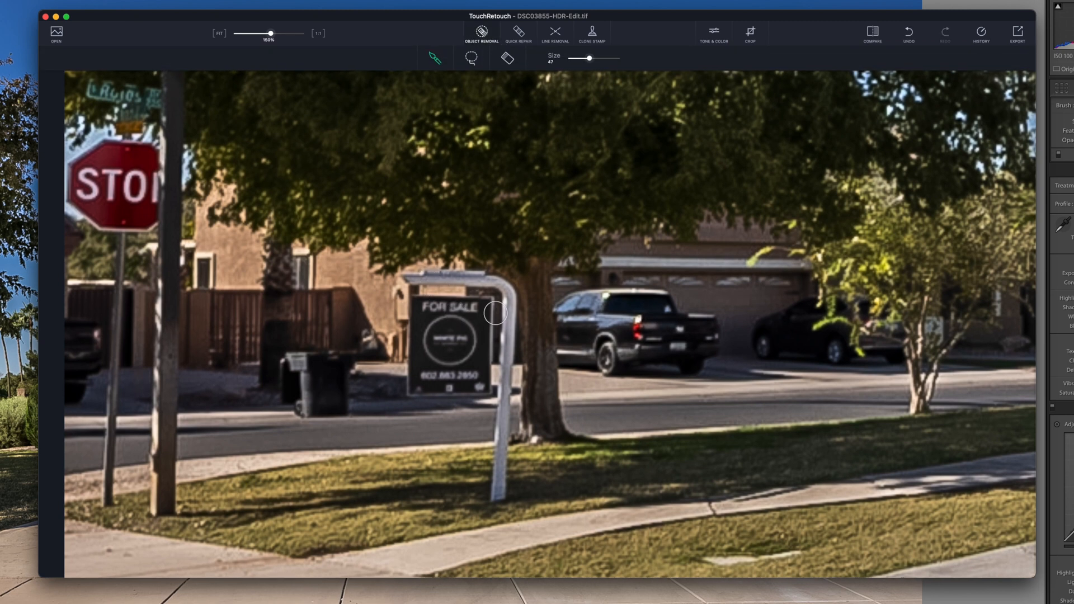
left_click_drag(498, 495, 505, 290)
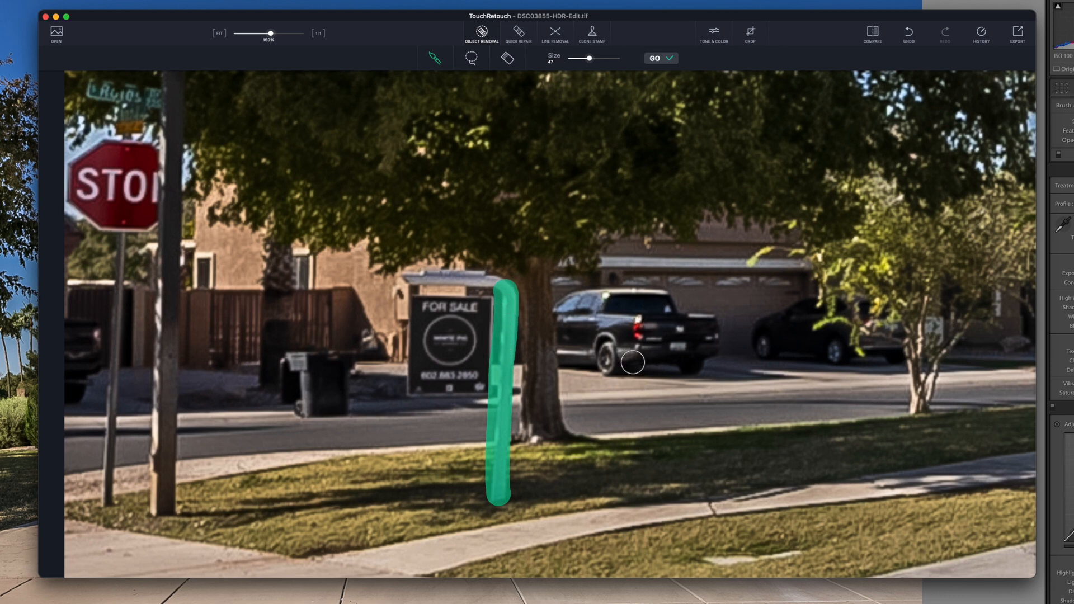
left_click(652, 60)
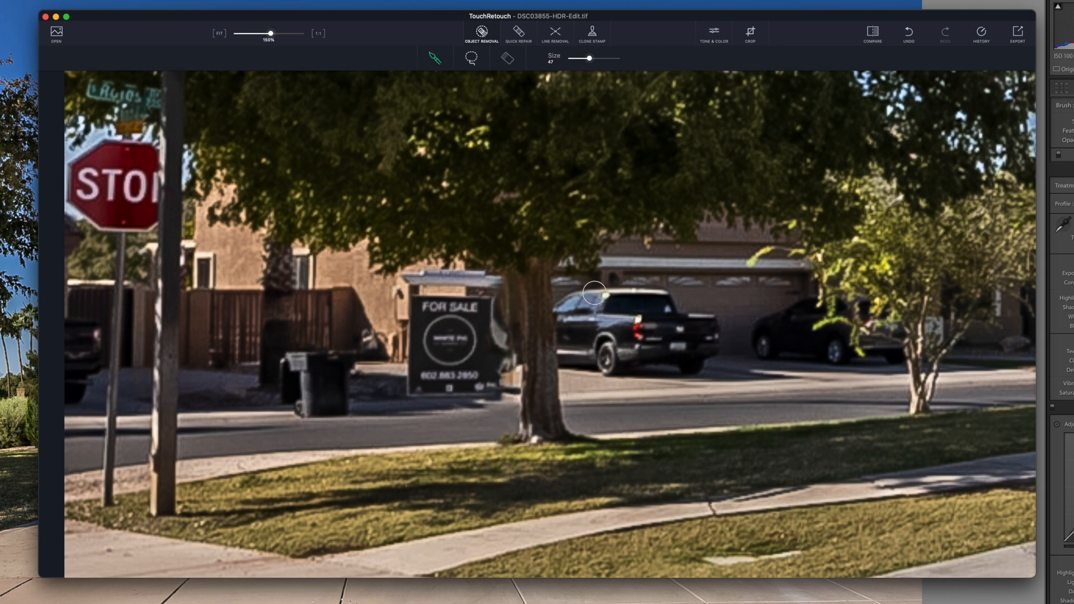
Remove the For Sale sign's horizontal arm and its sign panel in two separate Object Removal passes.
left_click_drag(413, 277, 509, 280)
left_click(652, 58)
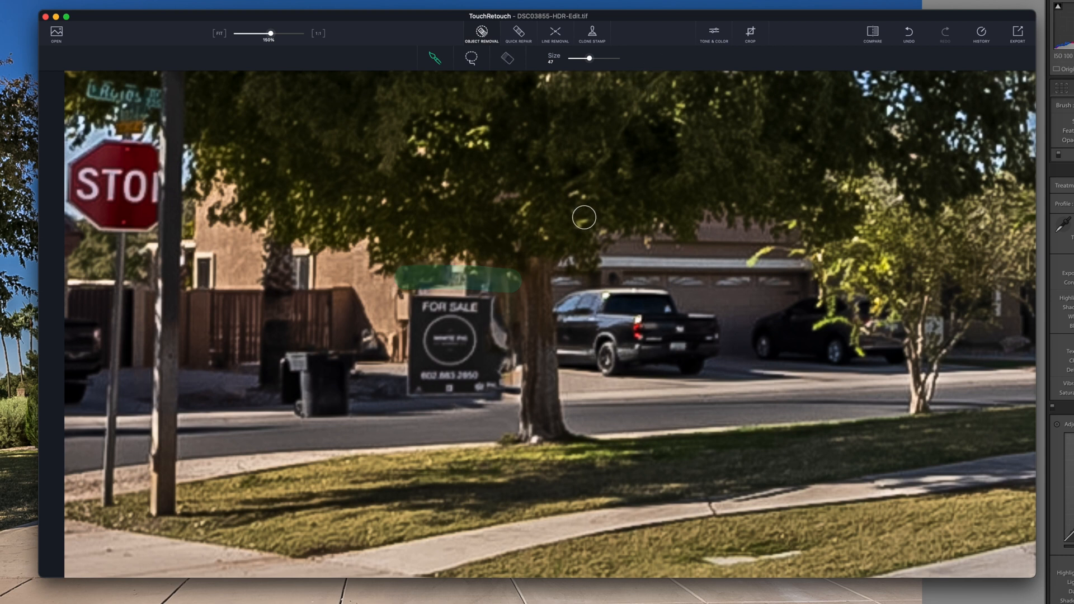
mouse_move(485, 305)
left_mouse_down()
mouse_move(496, 387)
mouse_move(415, 388)
mouse_move(416, 302)
mouse_move(487, 303)
mouse_move(478, 372)
mouse_move(424, 368)
mouse_move(472, 340)
mouse_move(462, 357)
mouse_move(463, 323)
mouse_move(442, 320)
mouse_move(431, 340)
mouse_move(473, 324)
left_mouse_up()
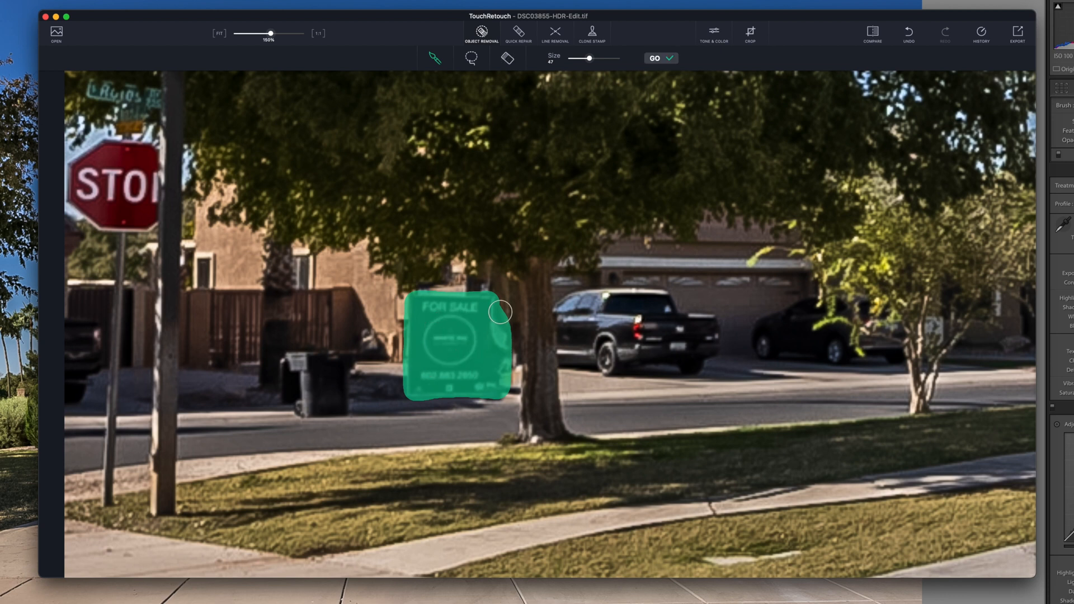
left_click(663, 62)
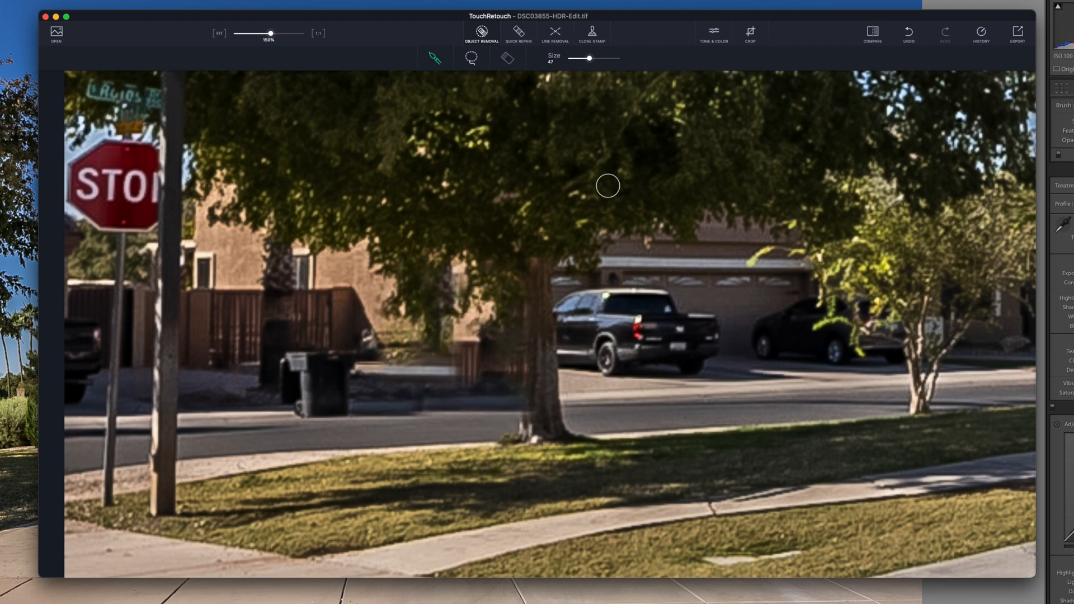
Close the retouched photo and save it as image.jpg in JPEG format at 90% quality, replacing the existing file.
left_click(45, 17)
left_click(413, 218)
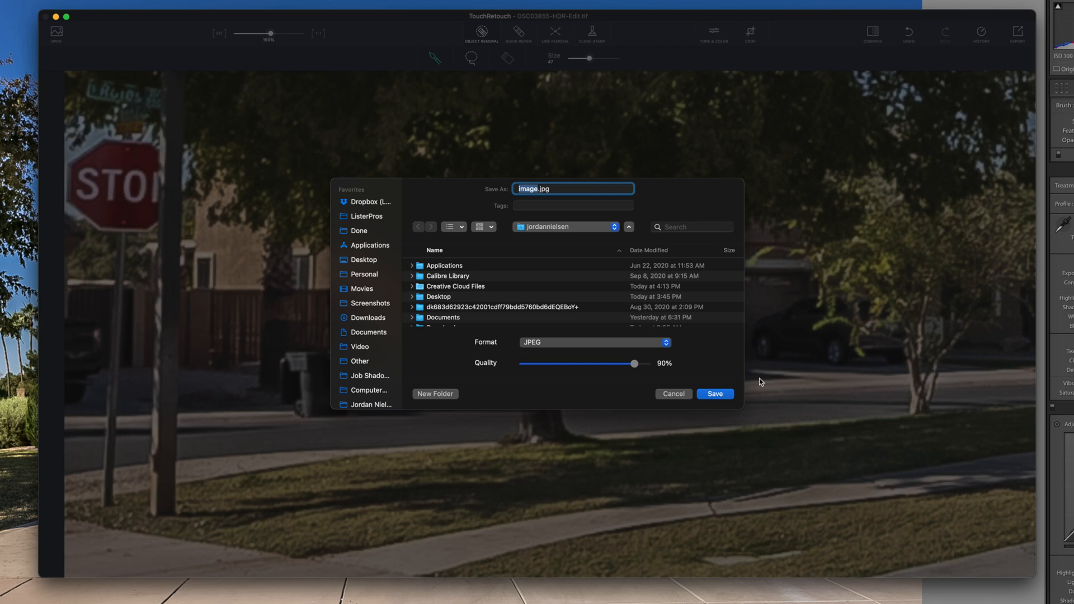
left_click(718, 392)
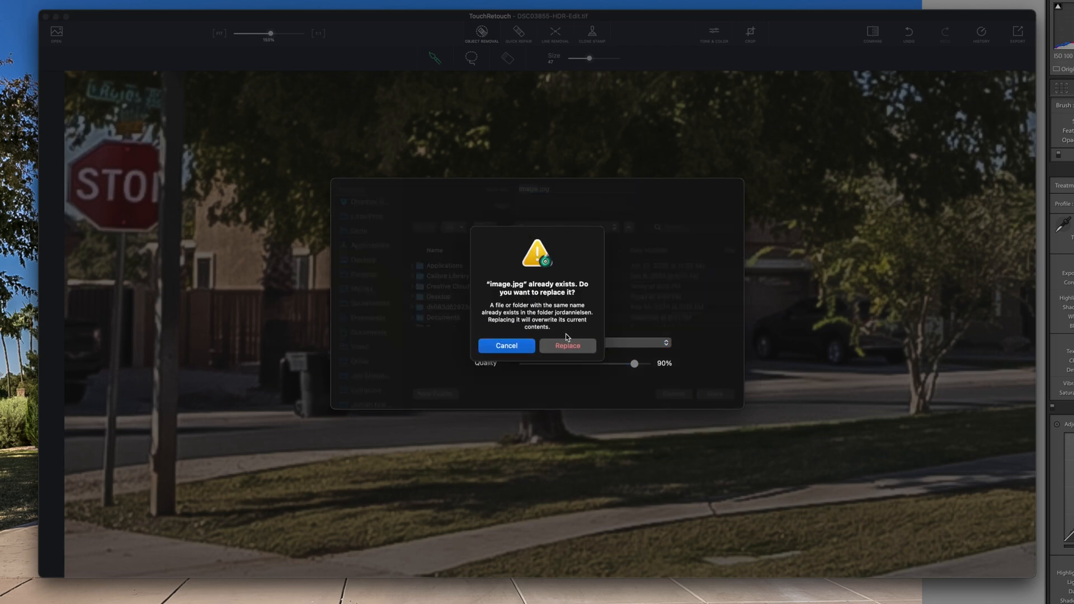
left_click(567, 337)
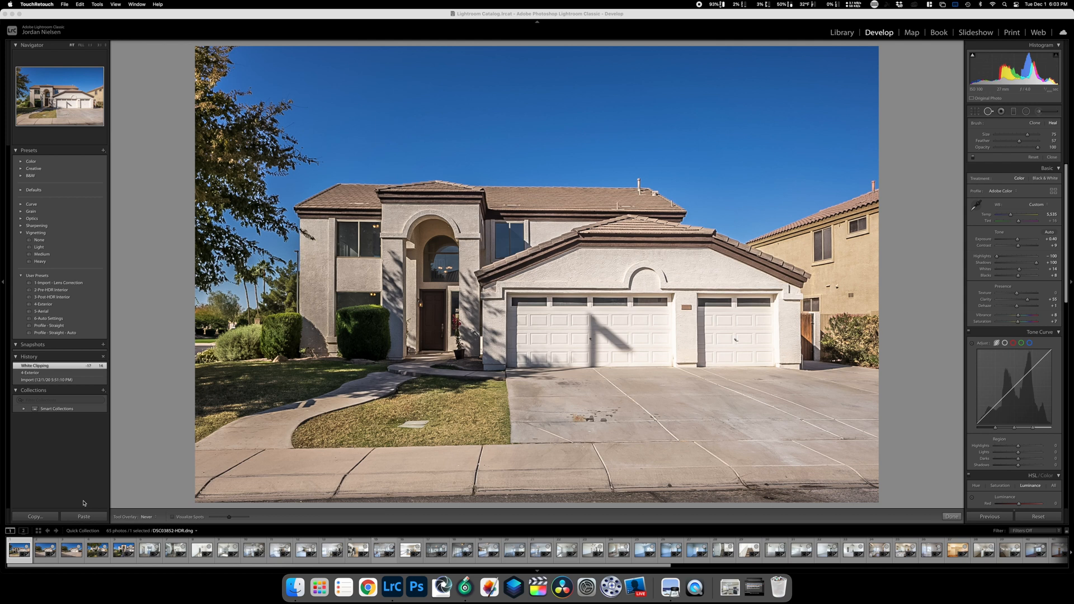
Return to Lightroom Classic and compare the second exterior photo with its TIFF copy to check for the sign removal.
left_click(25, 538)
key("Right")
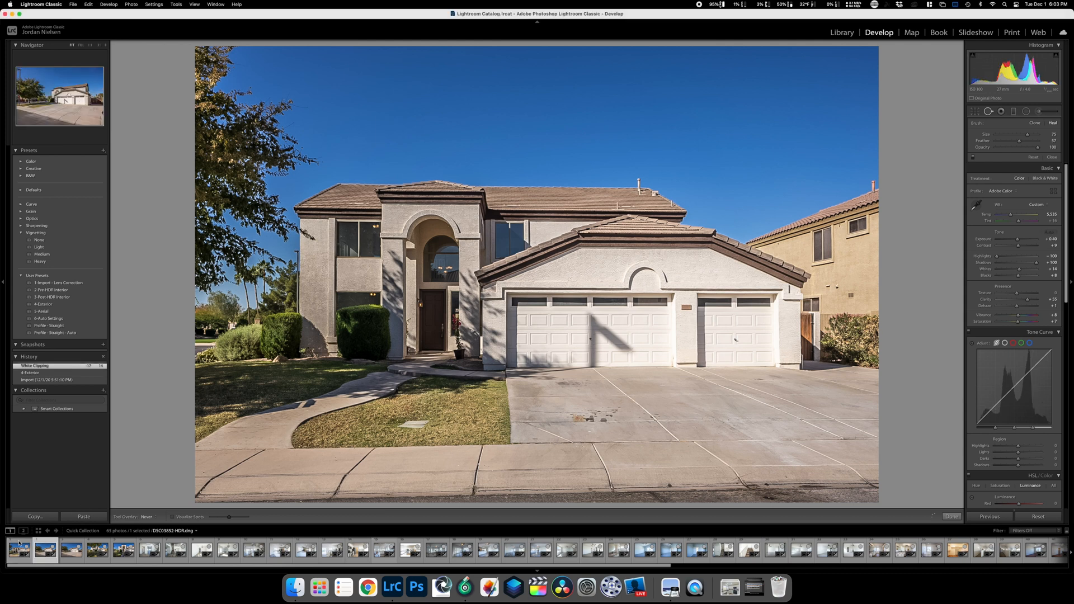
key("Right")
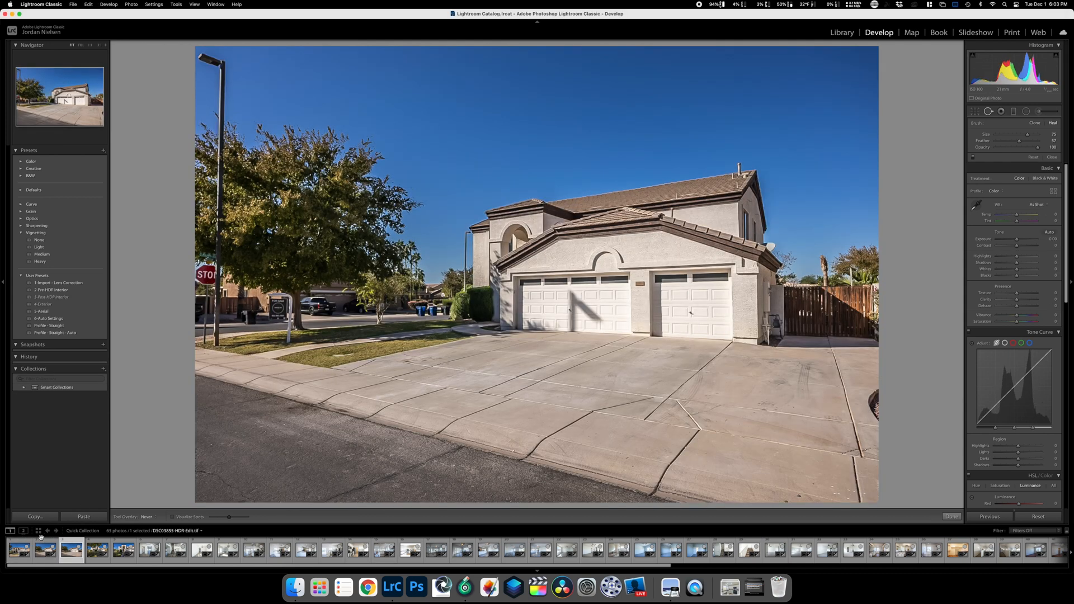
left_click(54, 541)
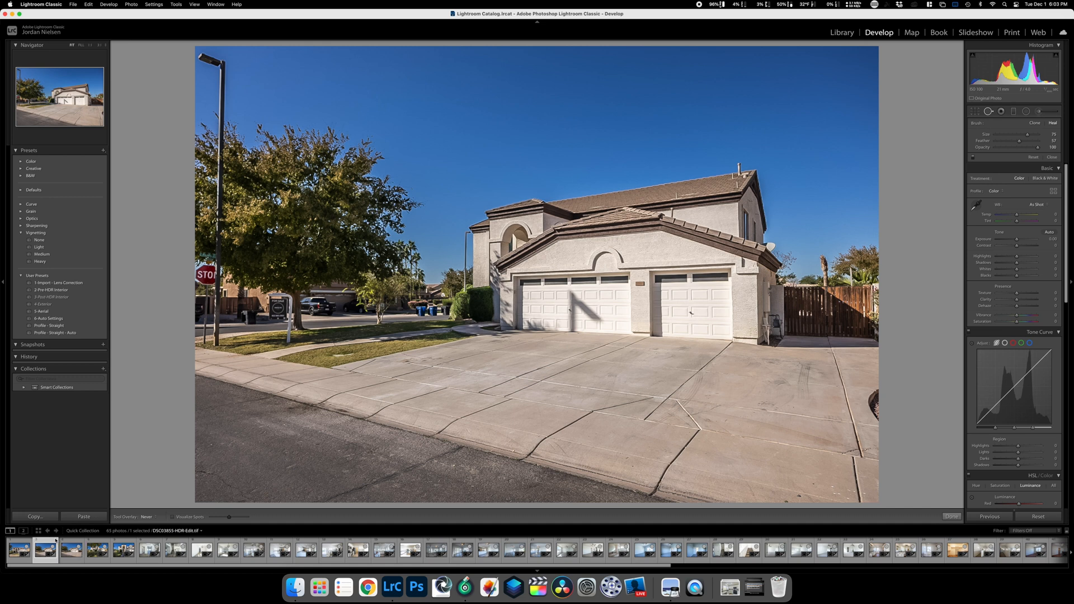
key("Right")
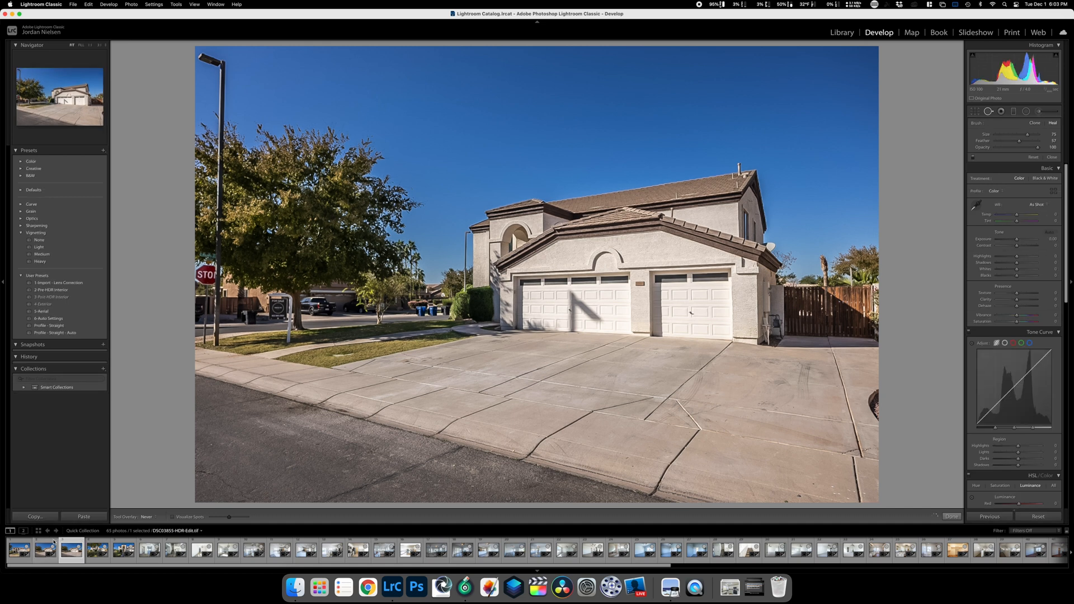
key("Left")
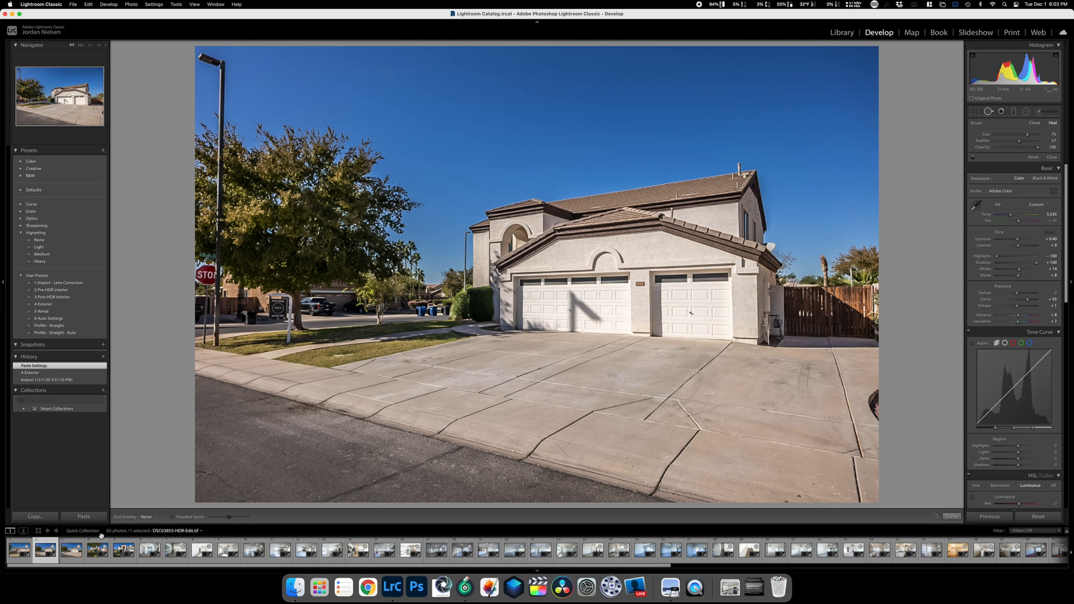
left_click(18, 541)
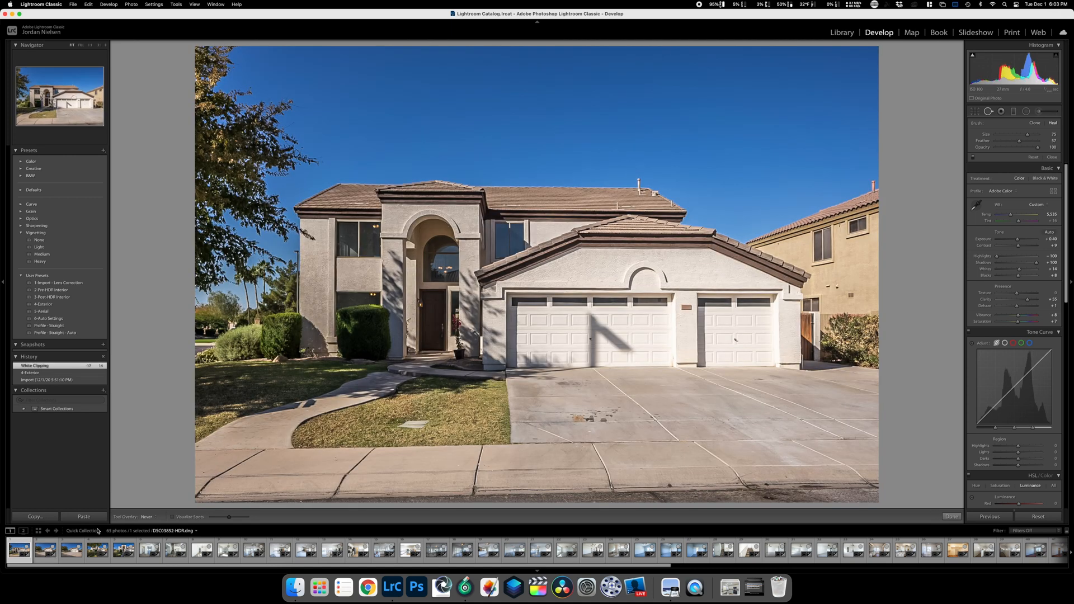
Examine the exterior photos in the Library grid, and recheck the second exterior and its TIFF copy in the Develop module.
left_click(842, 31)
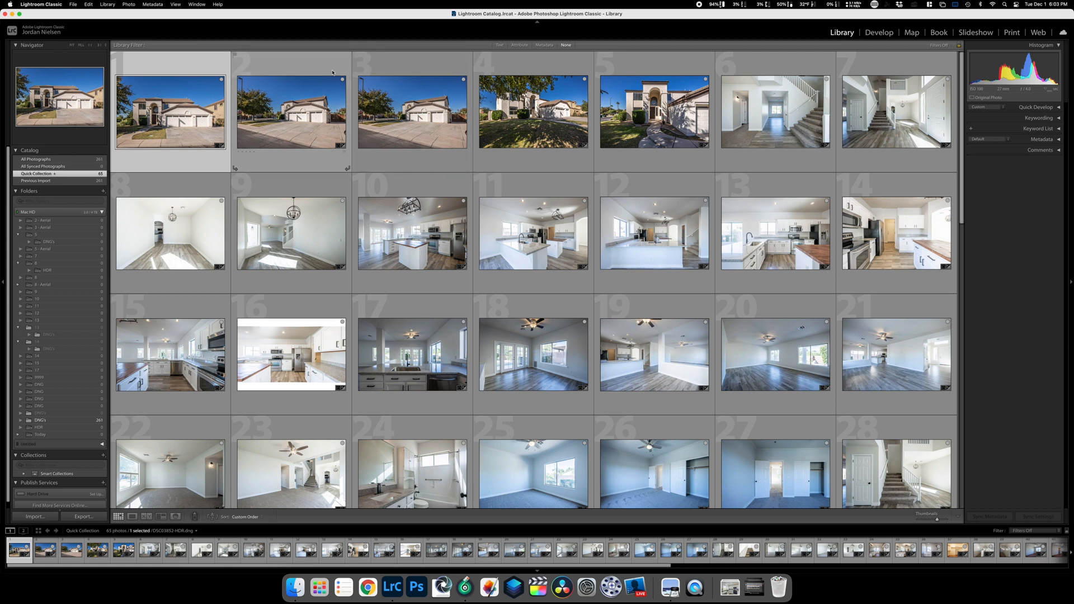
left_click(286, 153)
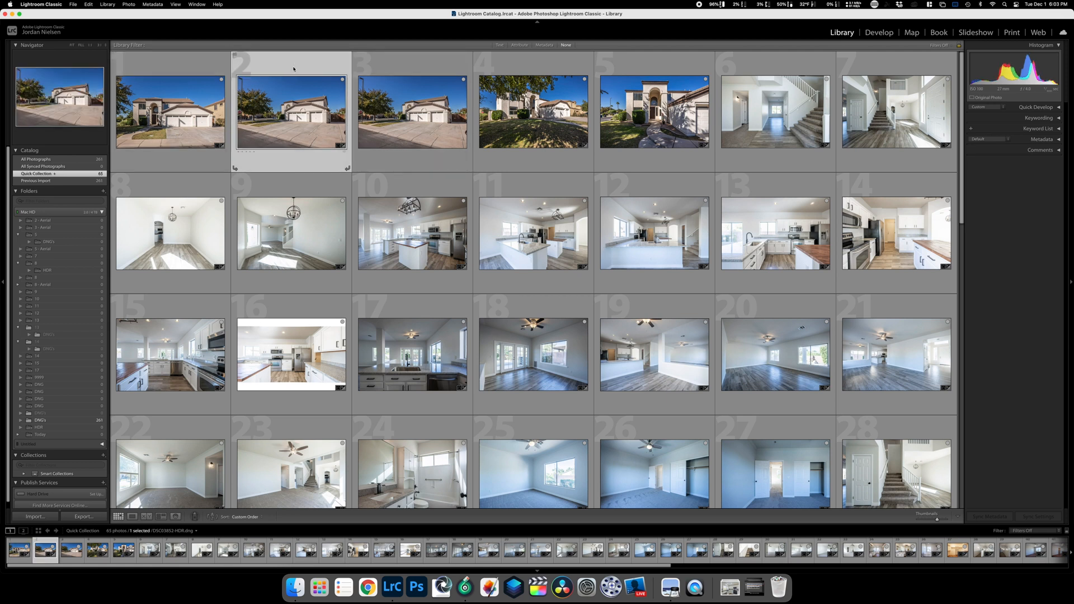
left_click(227, 85)
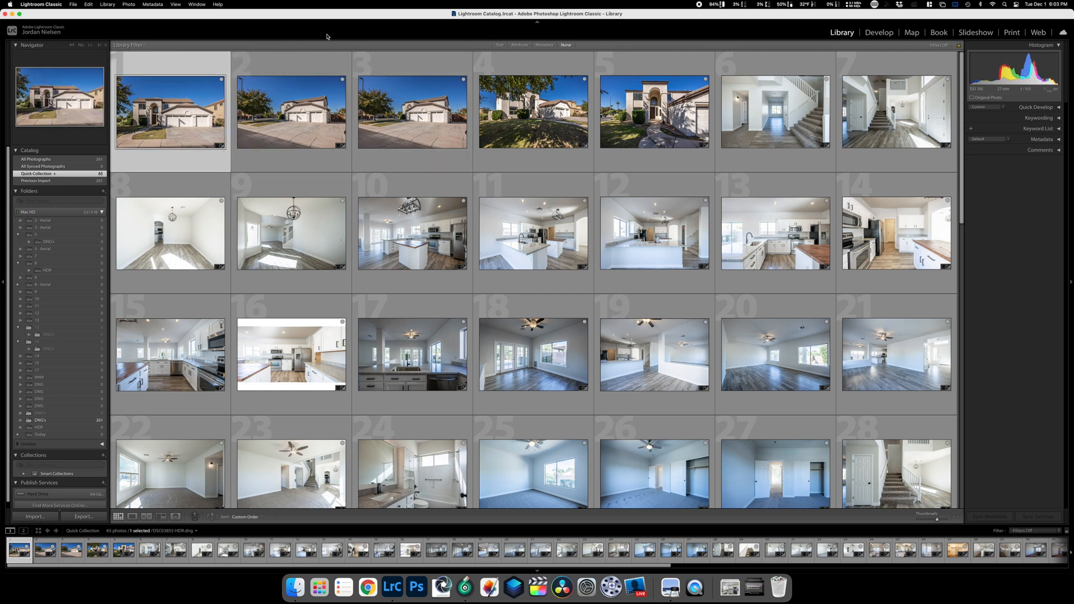
left_click(880, 33)
key("Right")
key("Right")
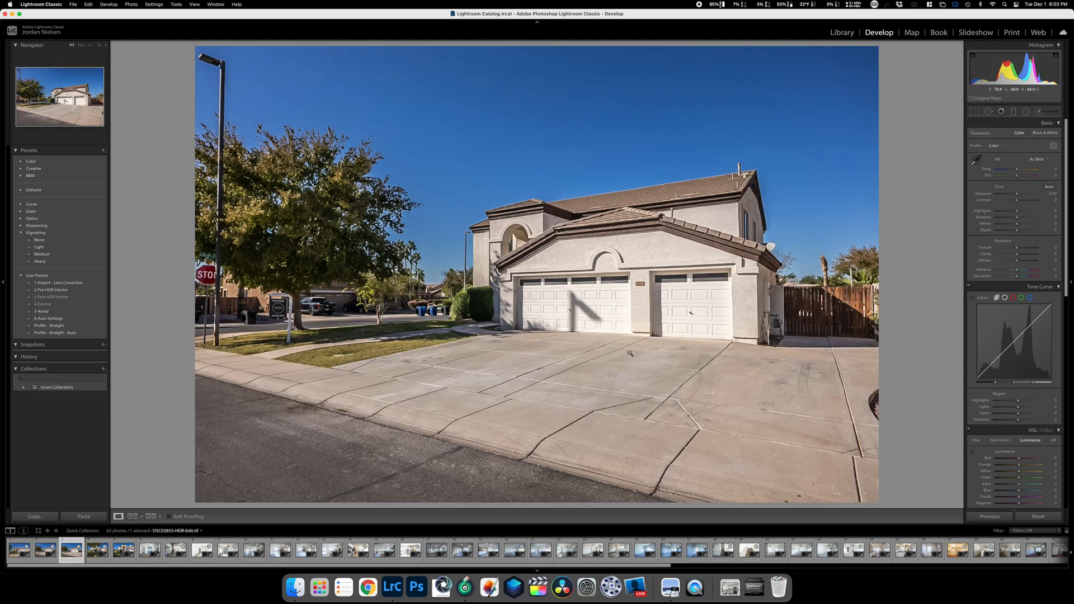
key("Right")
key("Left")
key("super+shift+v")
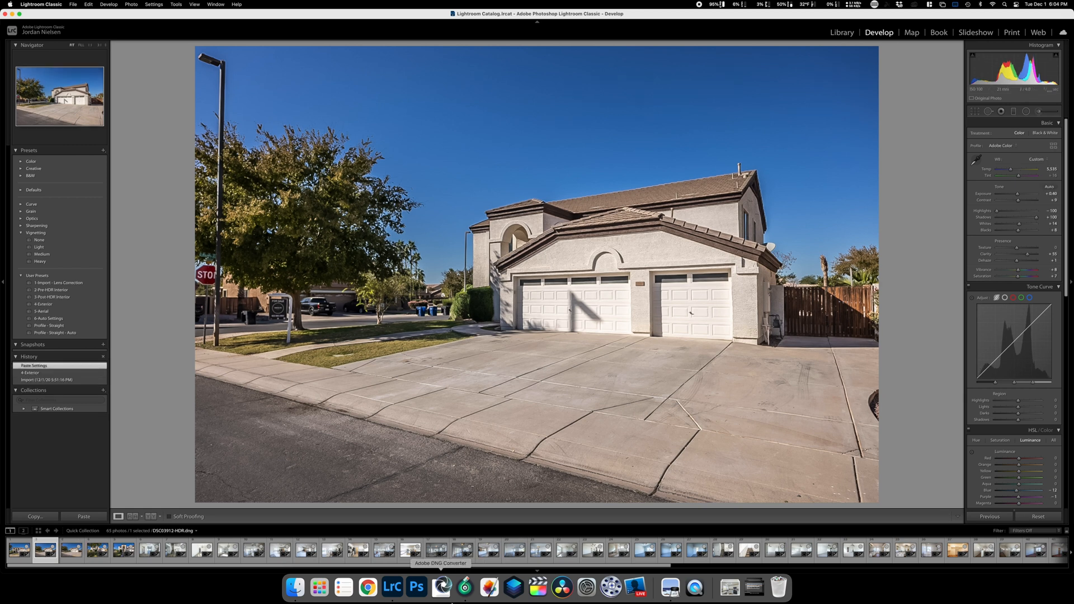
Switch to TouchRetouch and look through its recently opened files for the second exterior photo's TIFF.
left_click(464, 586)
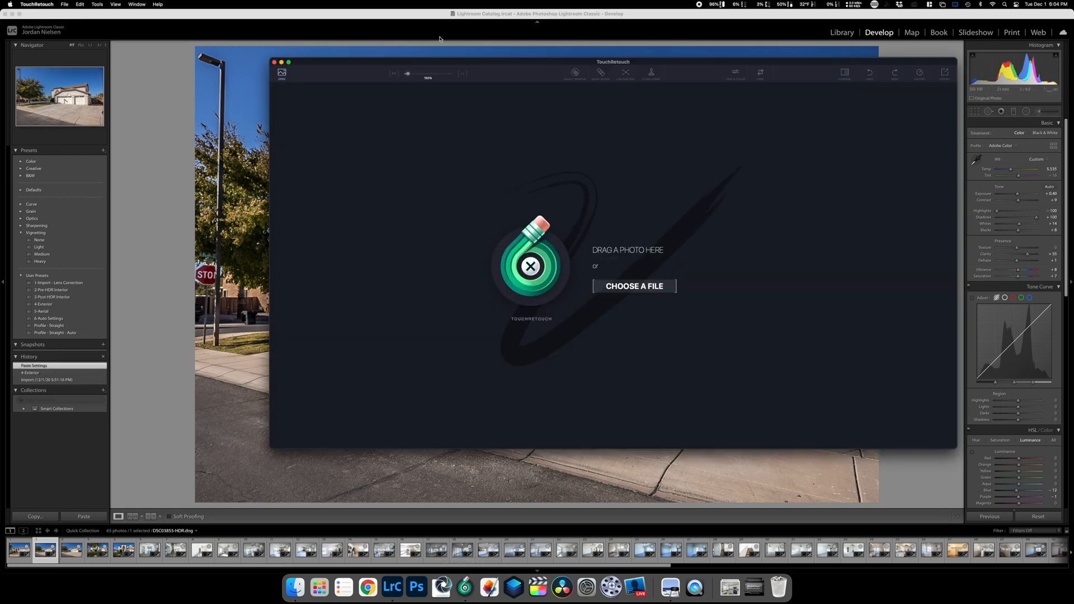
left_click(65, 4)
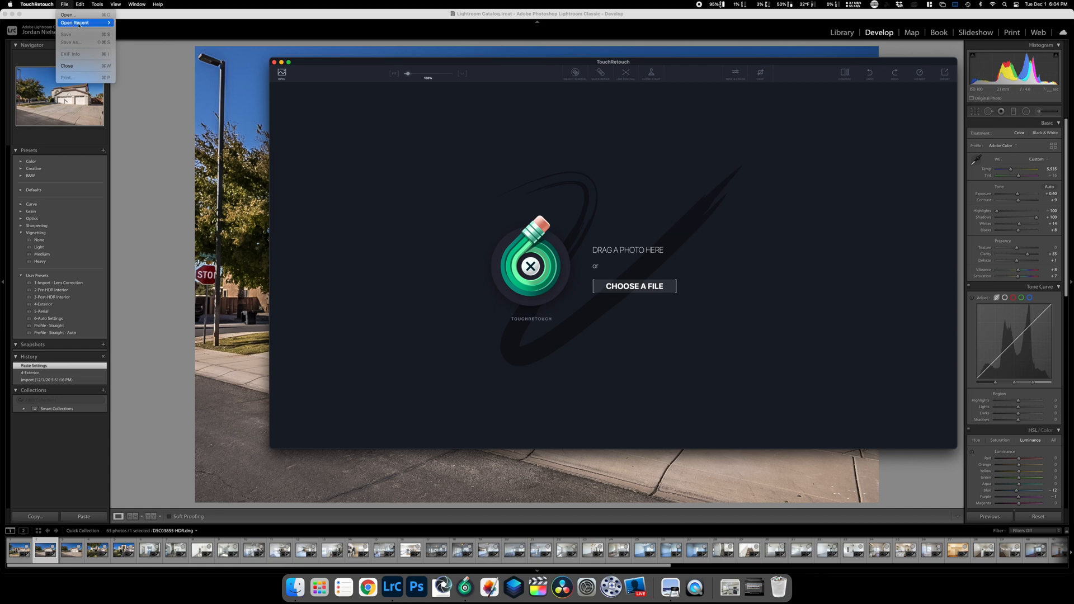
mouse_move(90, 23)
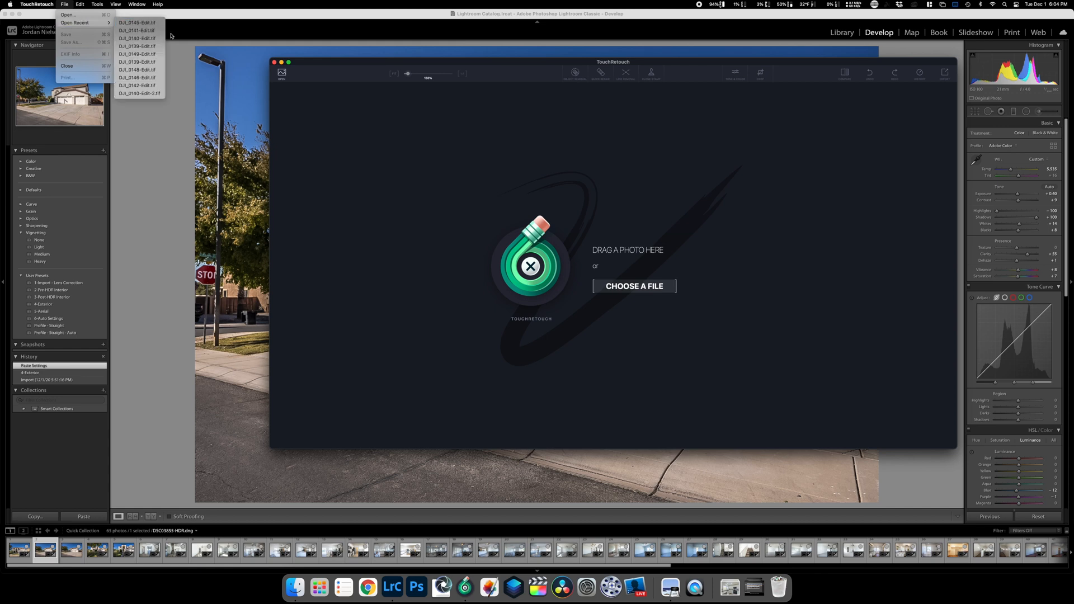
left_click(379, 232)
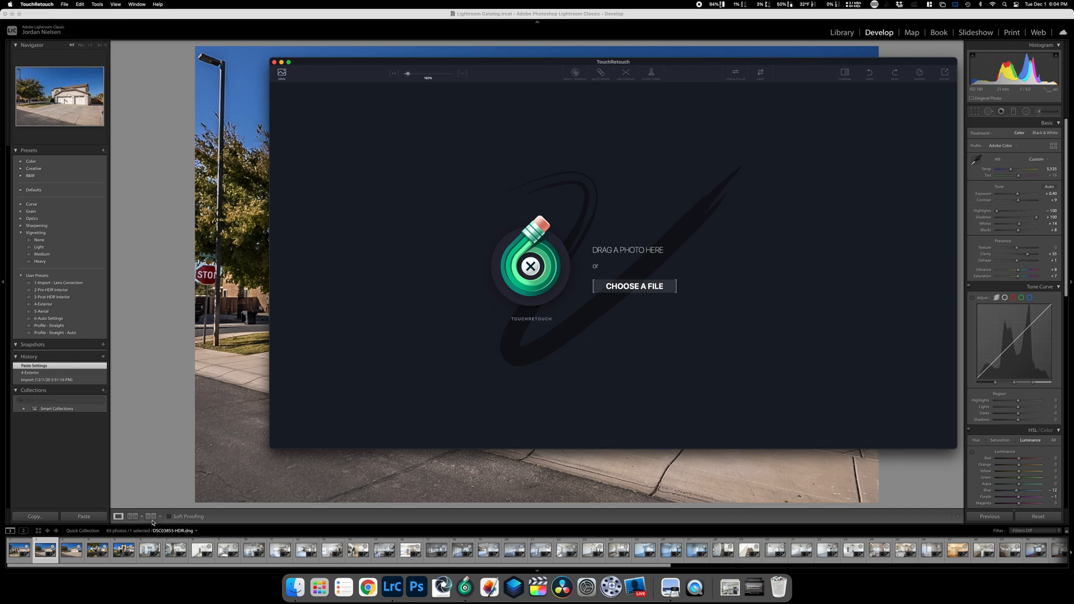
left_click(175, 424)
right_click(42, 557)
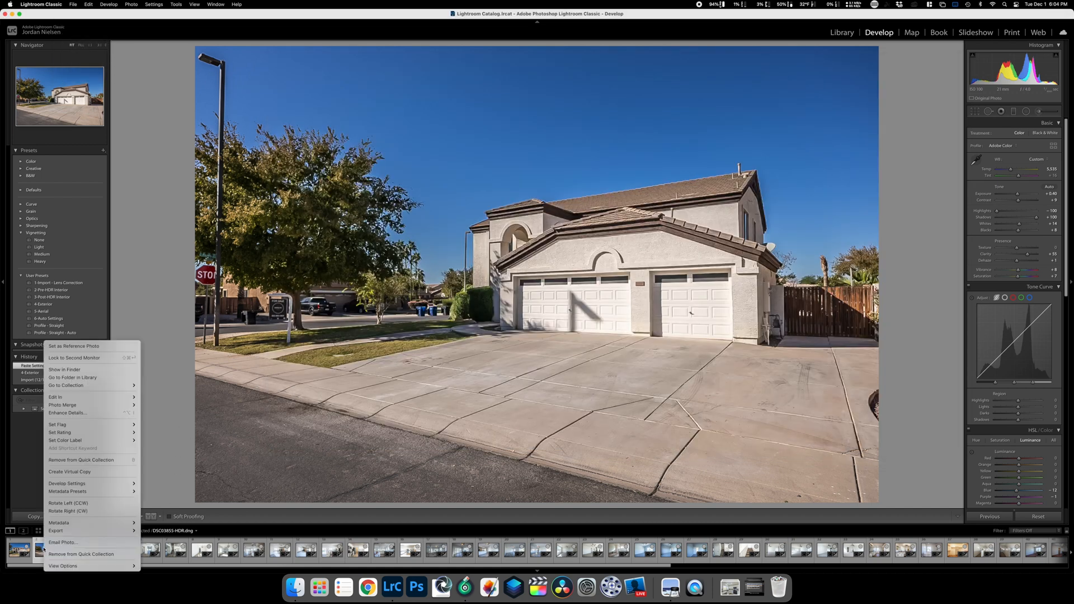
mouse_move(117, 399)
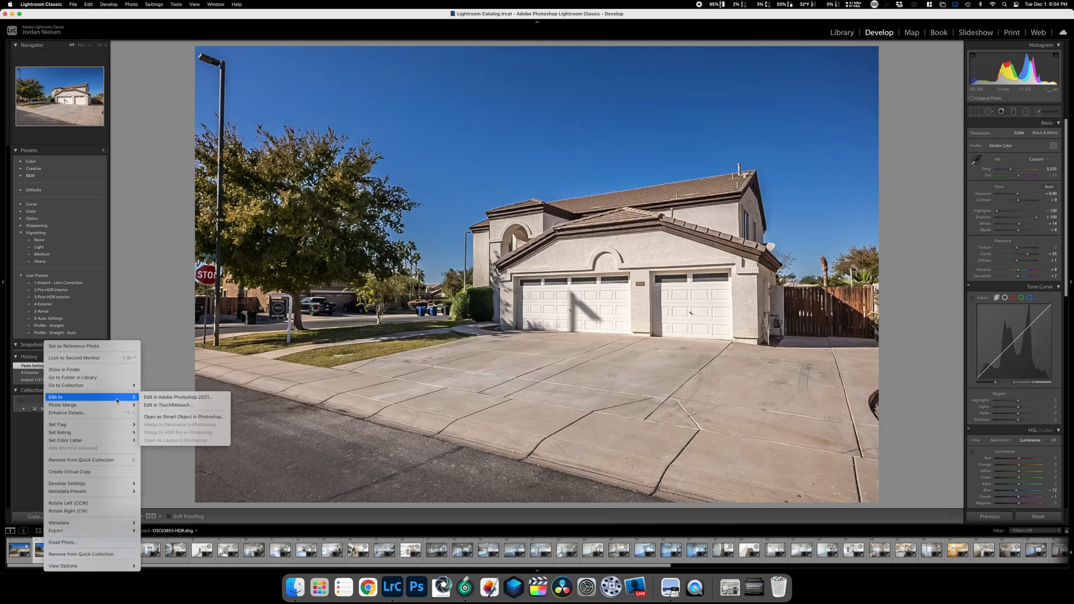
left_click(168, 405)
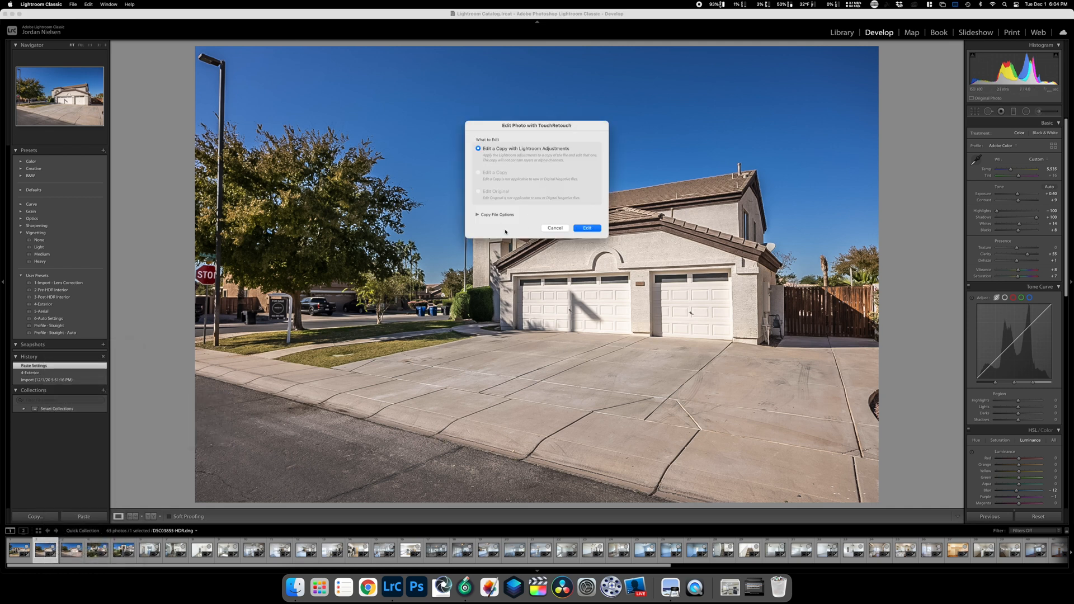
left_click(555, 228)
Open the second exterior's TIFF copy, DSC03855-HDR-Edit.tif, from Lightroom Classic in TouchRetouch using the Edit Original option.
left_click(70, 549)
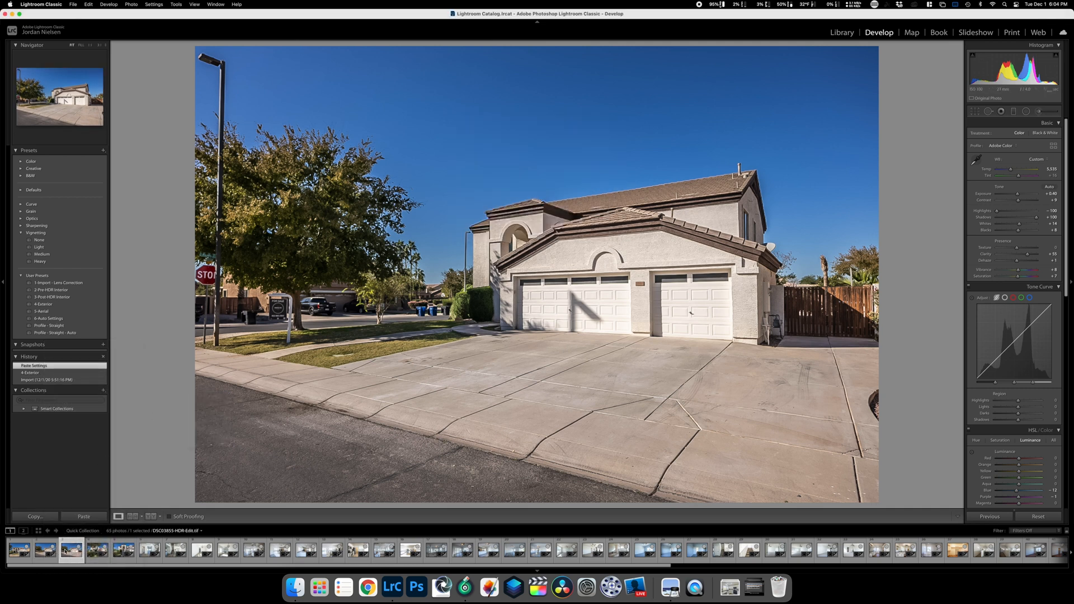
right_click(69, 549)
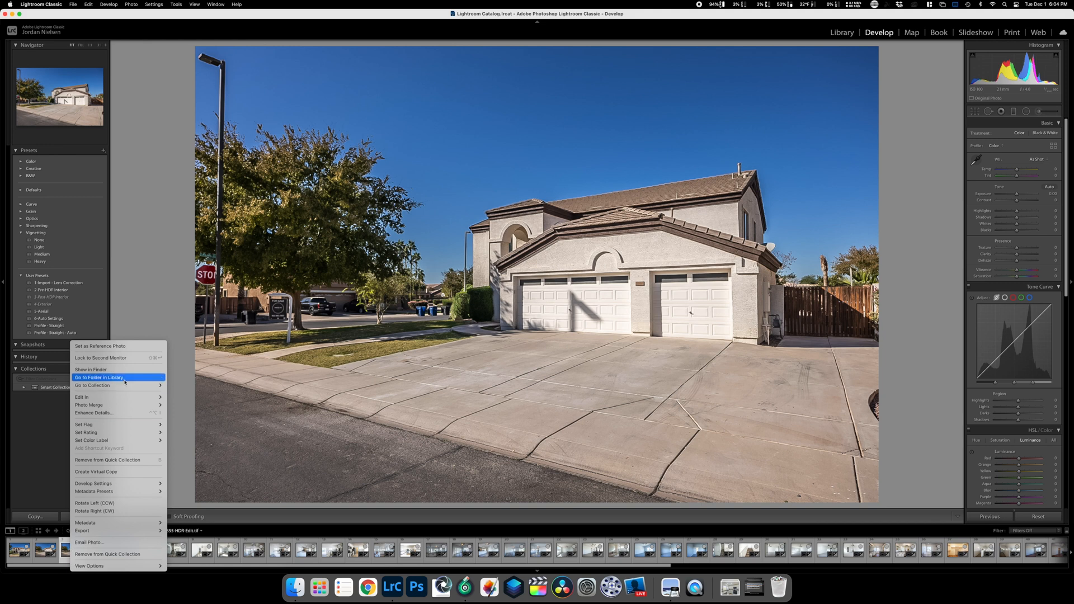
mouse_move(129, 397)
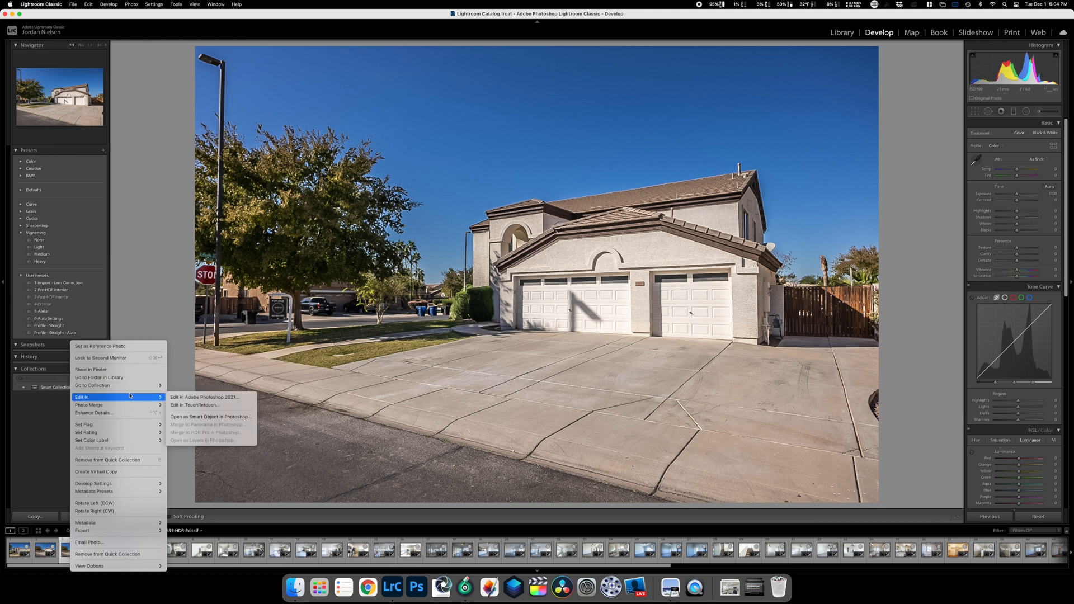
left_click(195, 405)
left_click(477, 196)
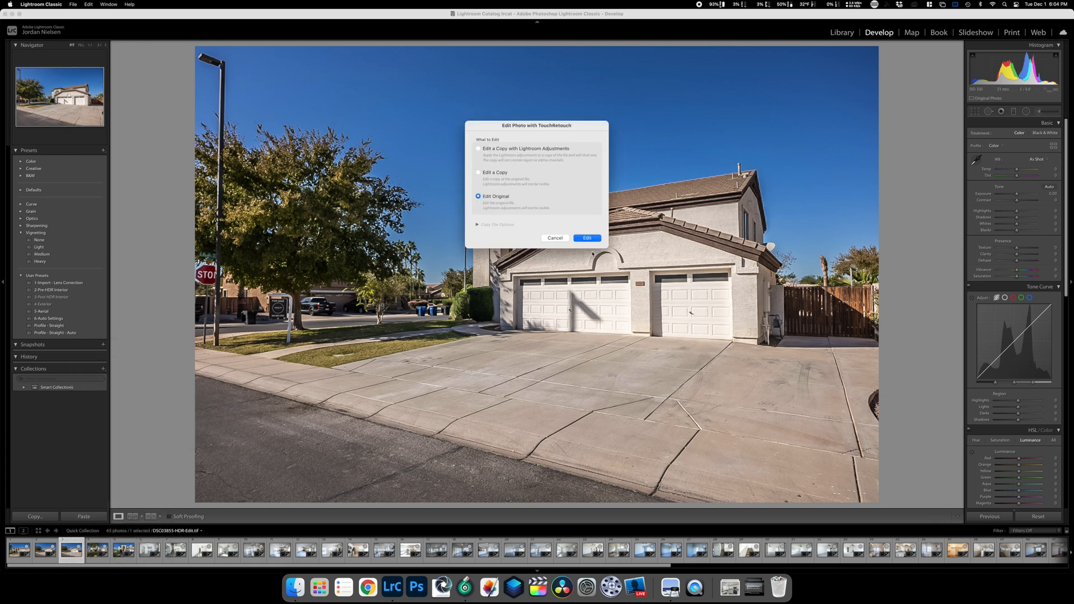
left_click(587, 238)
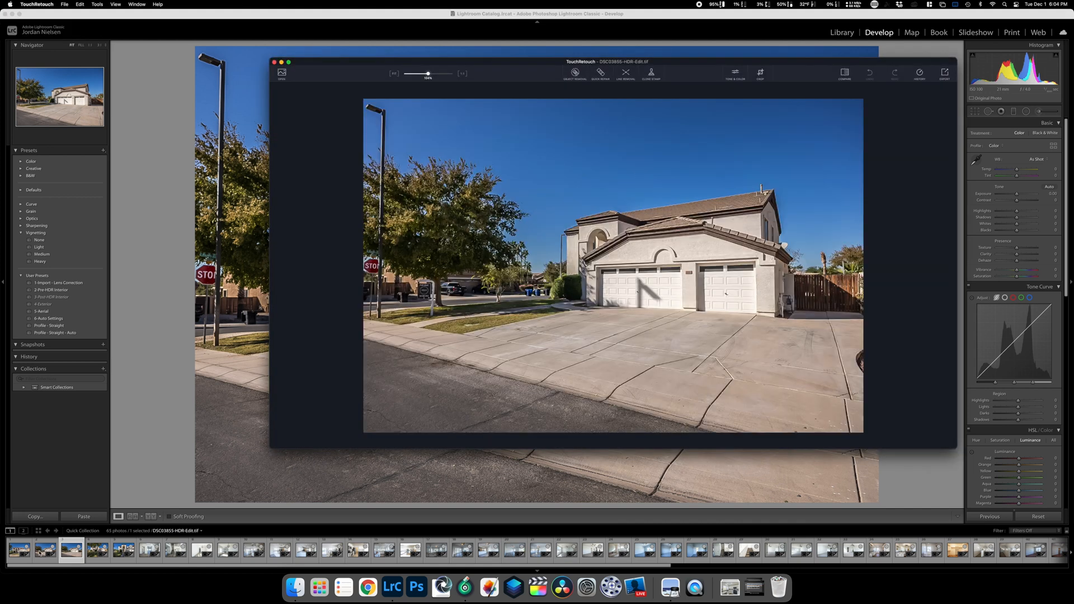
Take the second exterior's original DSC03855-HDR.dng out of the Quick Collection in Lightroom Classic, and return to TouchRetouch.
left_click(46, 548)
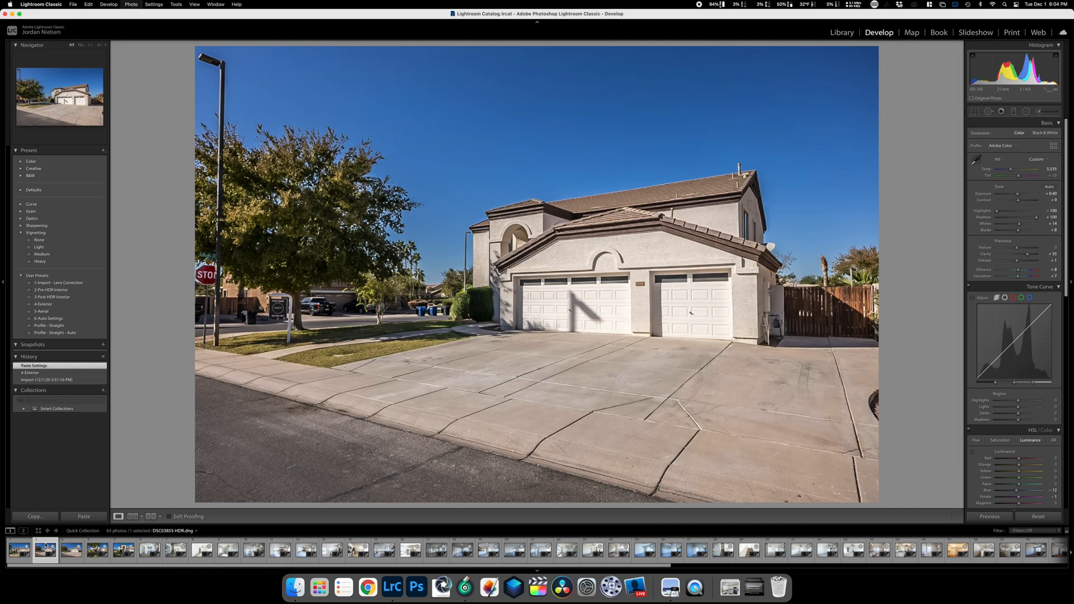
left_click(465, 586)
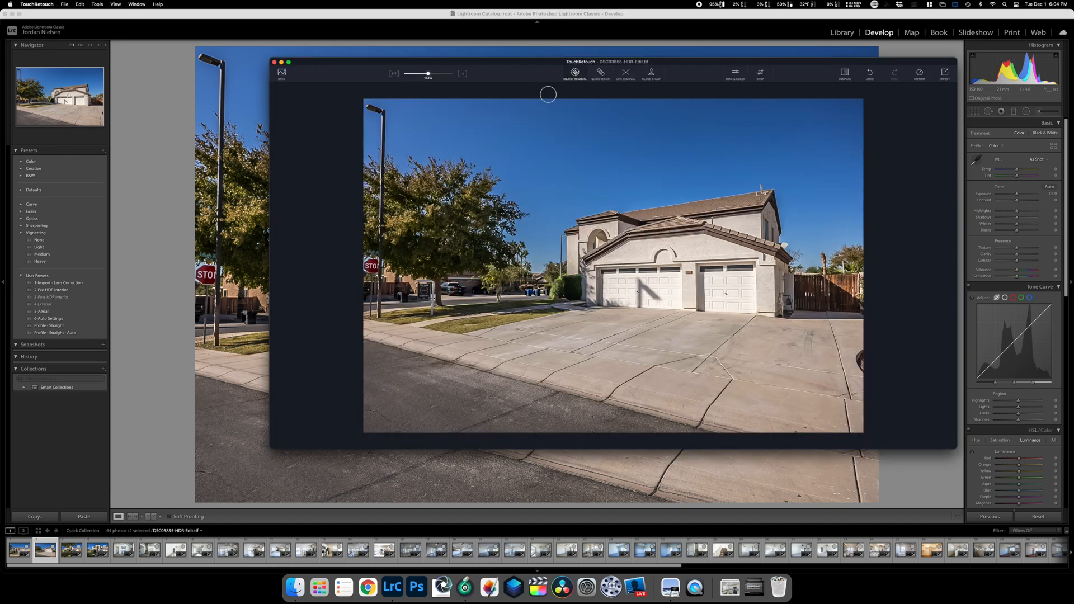
Try to remove the whole For Sale sign with a single broad Object Removal stroke, and undo it.
left_click(573, 74)
left_click_drag(421, 295, 426, 319)
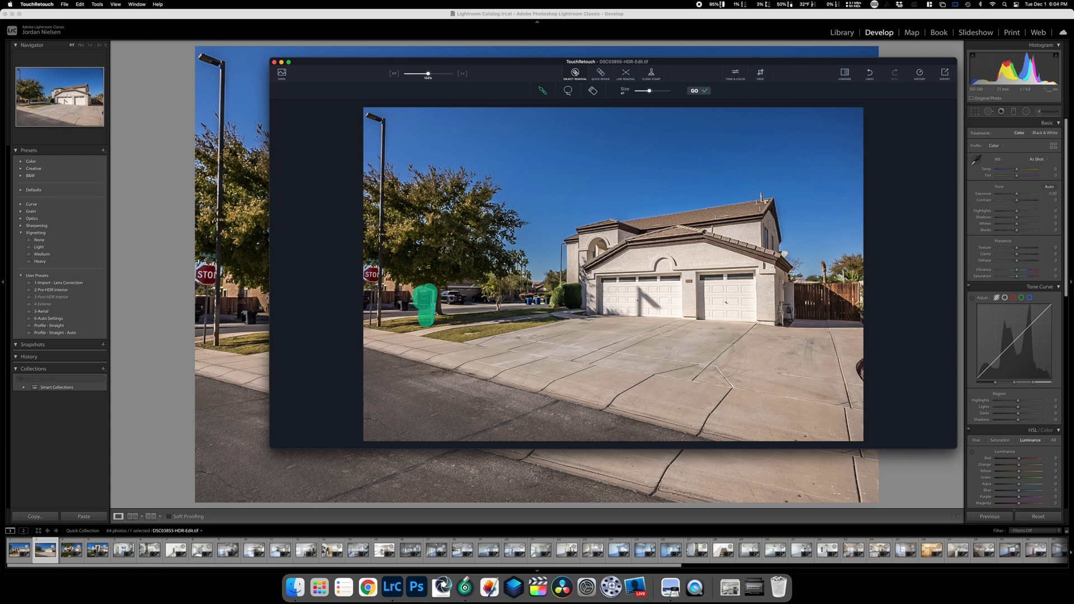
left_click(695, 91)
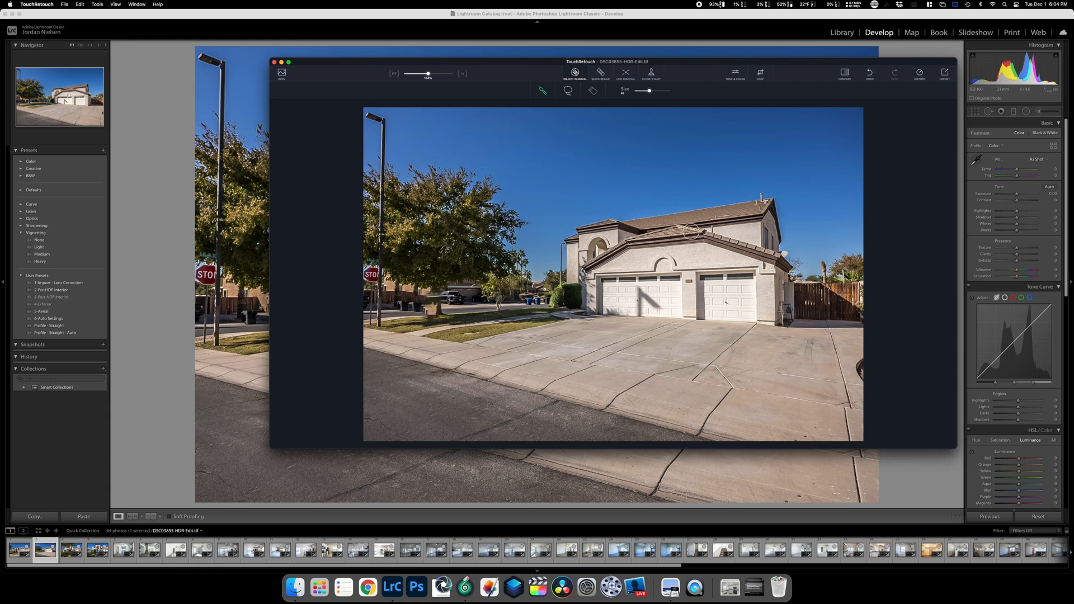
key("super+z")
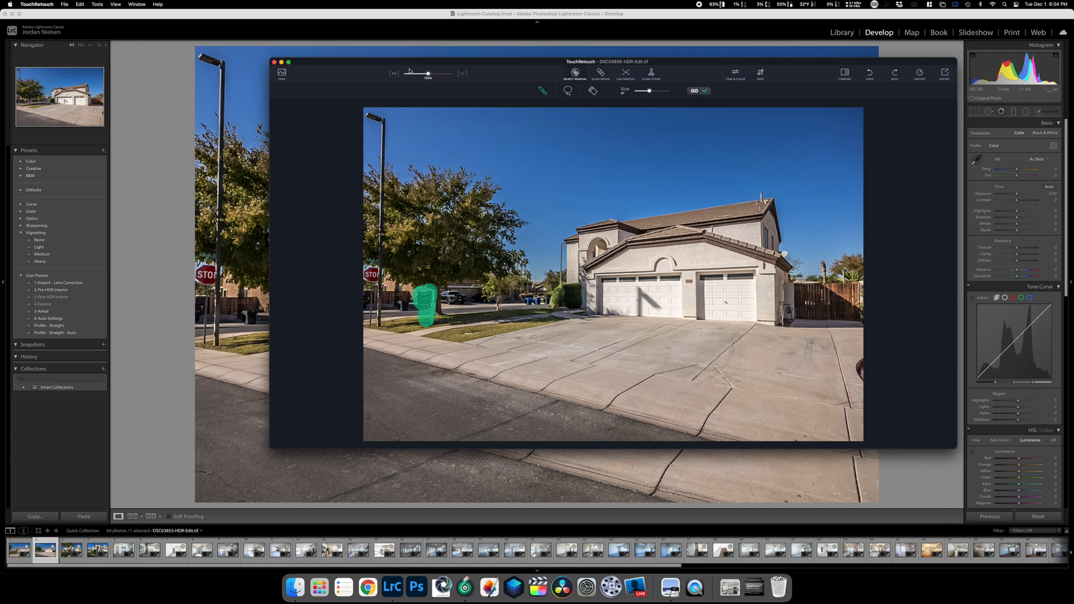
Remove the For Sale sign's vertical white post with Object Removal, using a smaller brush.
left_click_drag(427, 74, 437, 74)
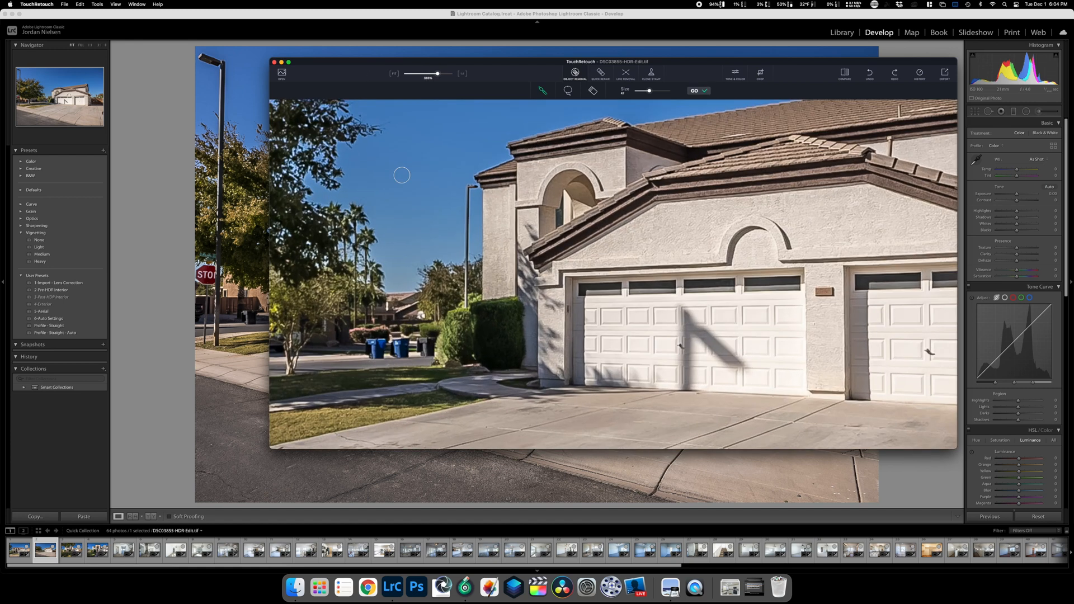
left_click(574, 73)
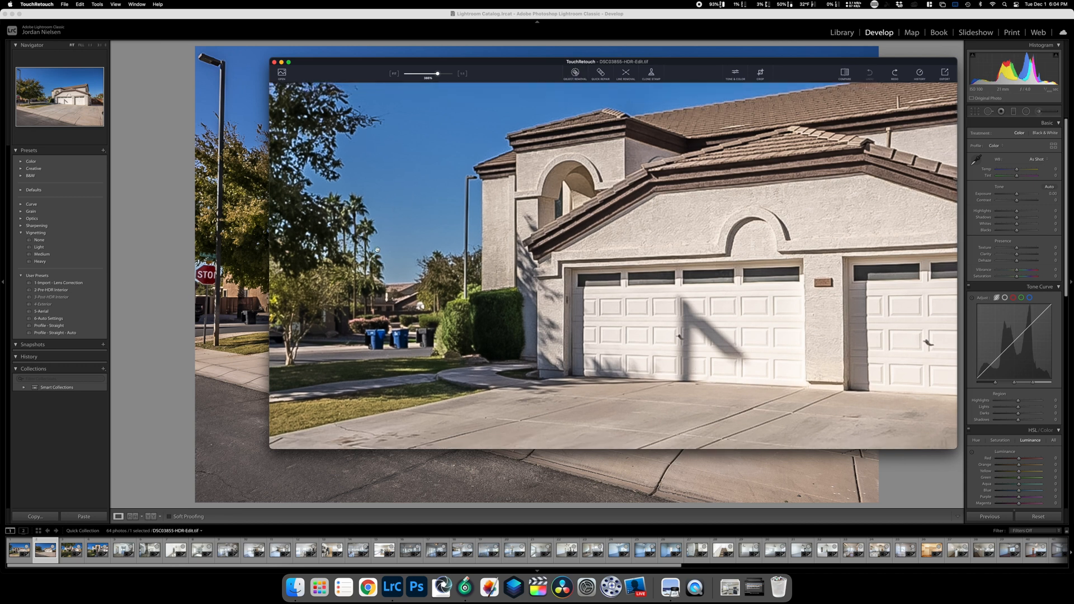
scroll(797, 216, "left", 15)
scroll(738, 157, "down", 2)
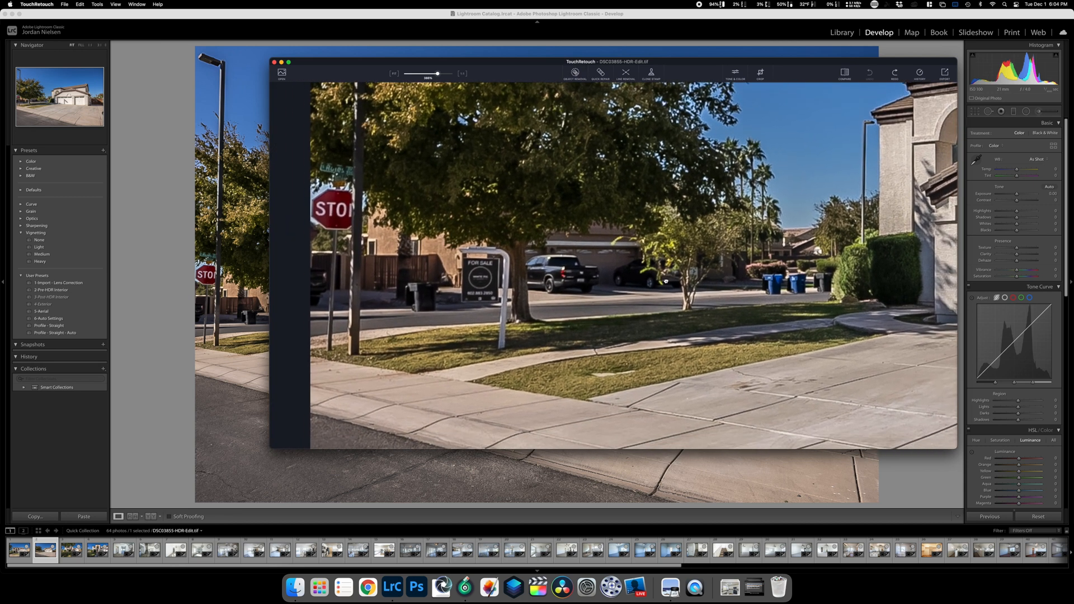
left_click(581, 73)
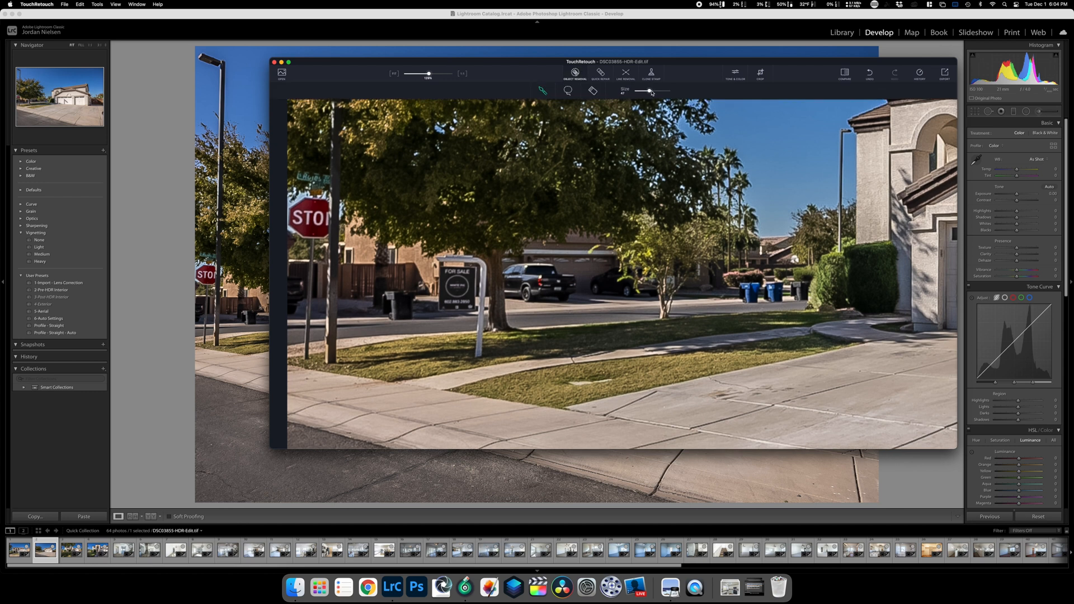
left_click_drag(650, 91, 642, 92)
left_click_drag(478, 354, 482, 261)
left_click(693, 90)
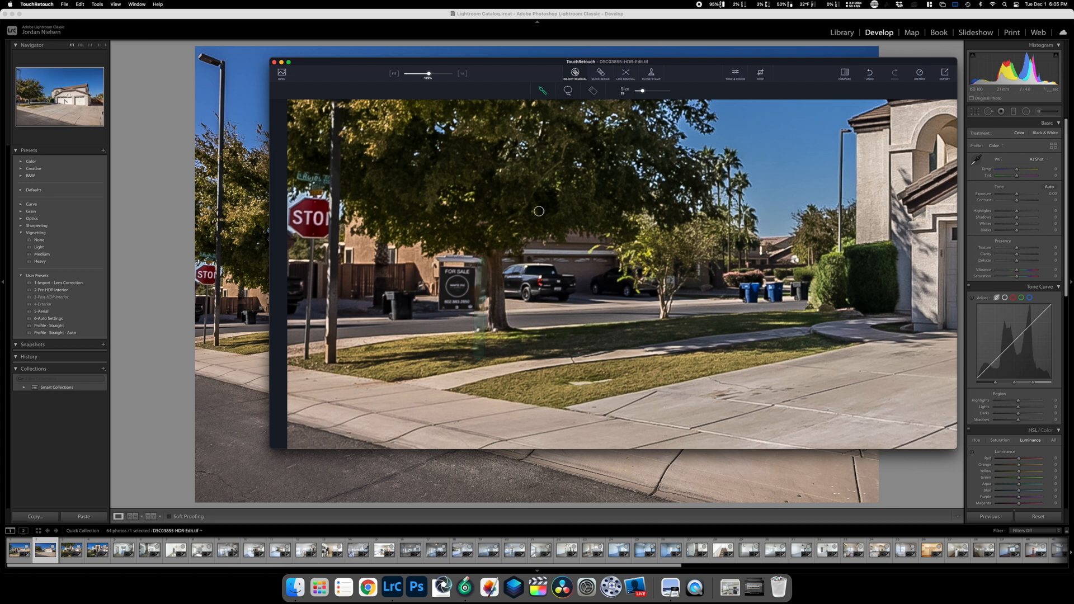
Remove the sign's horizontal arm and the For Sale panel with Object Removal.
left_click_drag(440, 258, 483, 259)
left_click(695, 90)
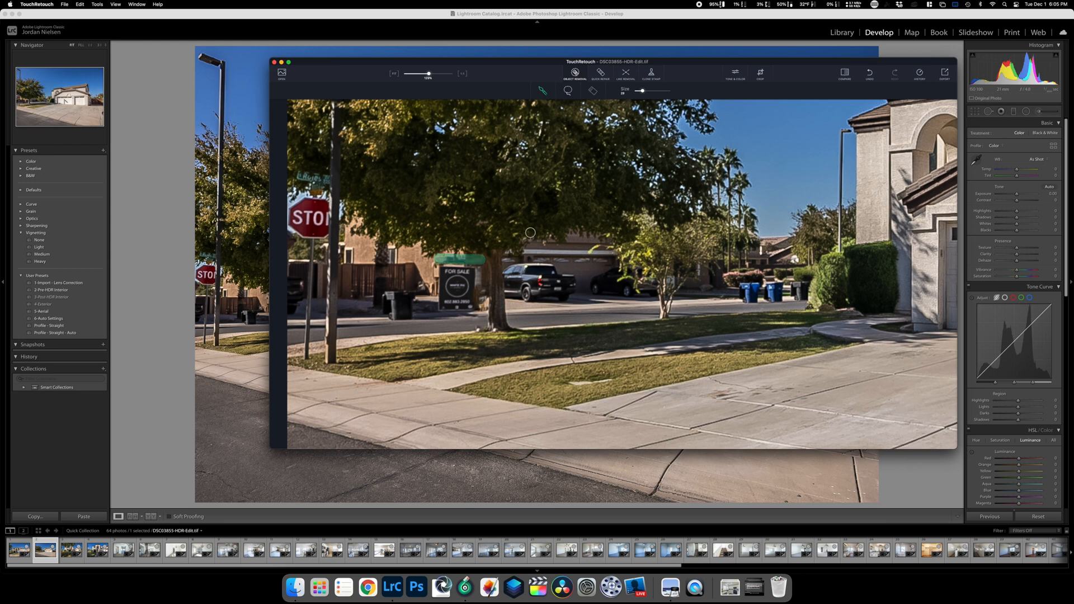
mouse_move(474, 271)
left_mouse_down()
mouse_move(472, 306)
mouse_move(436, 307)
mouse_move(442, 270)
mouse_move(468, 268)
mouse_move(461, 303)
mouse_move(450, 298)
mouse_move(466, 299)
mouse_move(451, 275)
left_mouse_up()
left_click(694, 90)
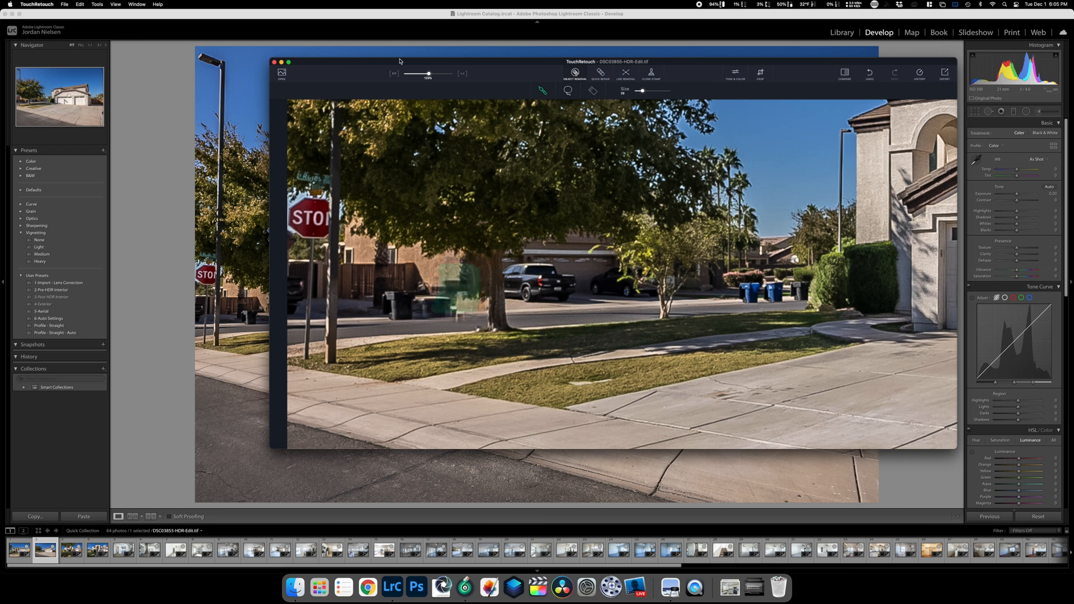
Close the retouched photo and save it in TIFF format as DSC03855-HDR-Edit.tif, replacing the existing file.
left_click(274, 62)
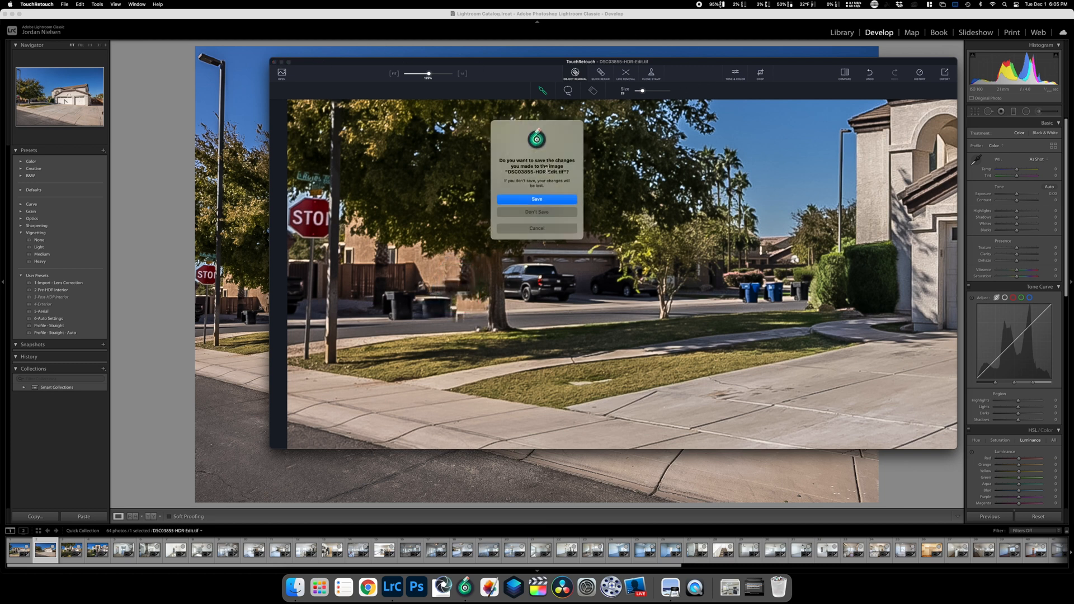
left_click(552, 202)
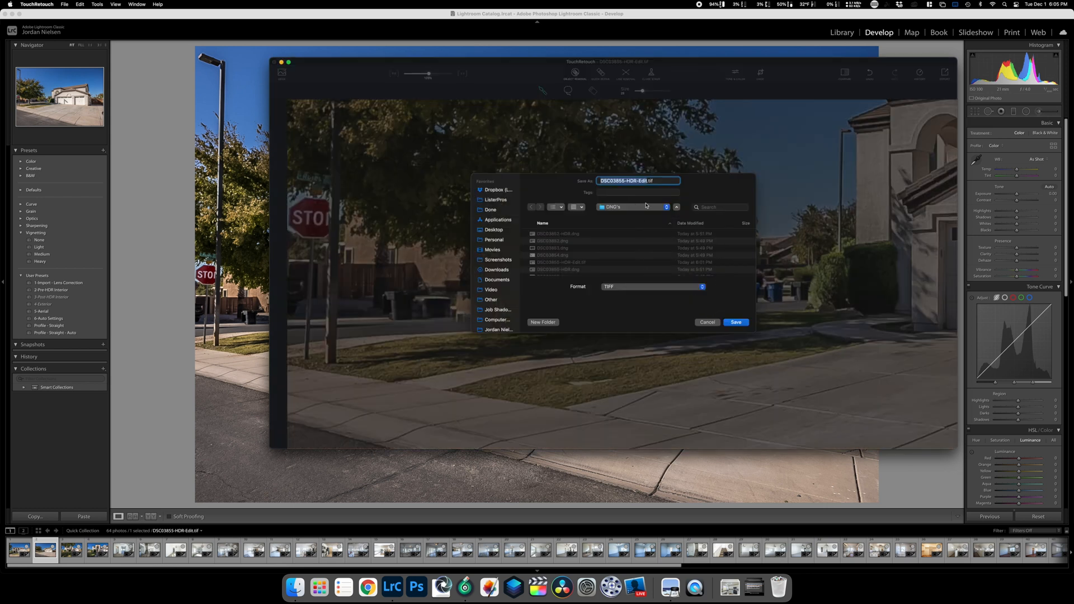
left_click(647, 207)
left_click(712, 317)
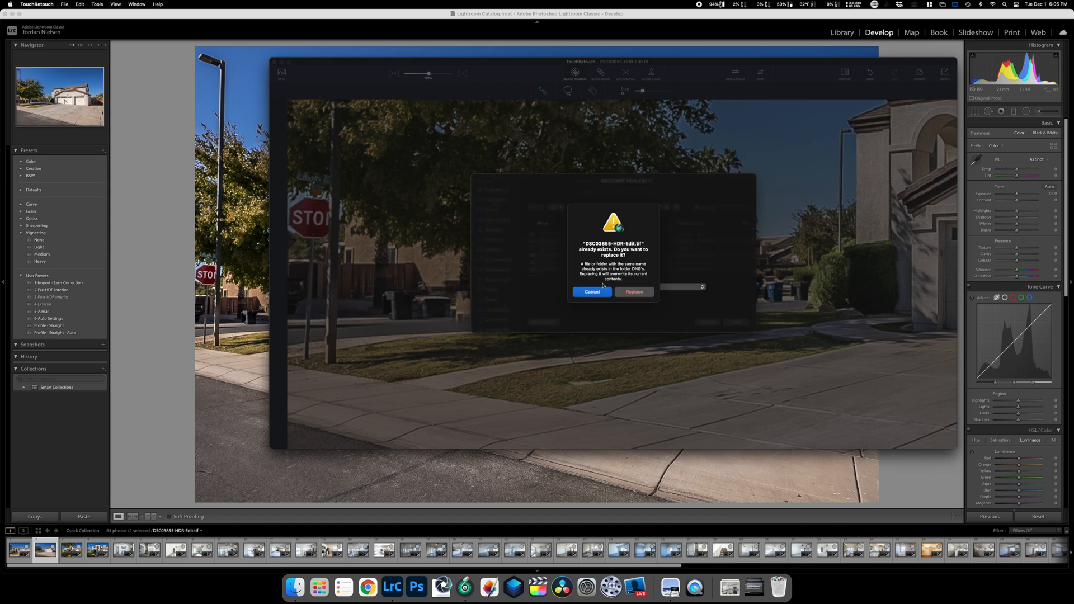
left_click(634, 292)
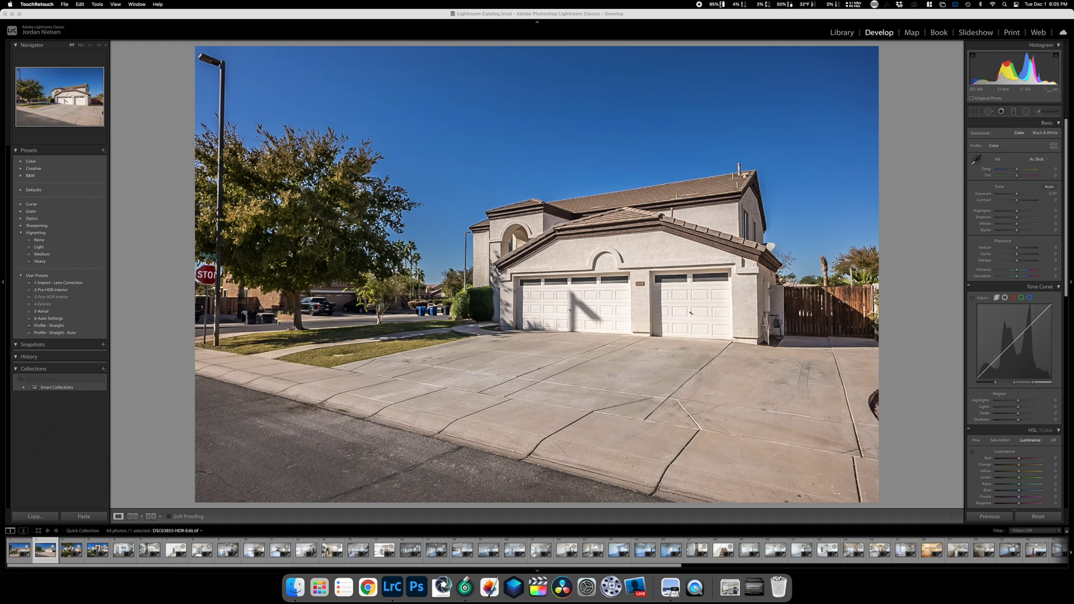
Return to Lightroom Classic and heal a spot beside the trash bins where the sign stood, using Spot Removal.
left_click(143, 337)
key("q")
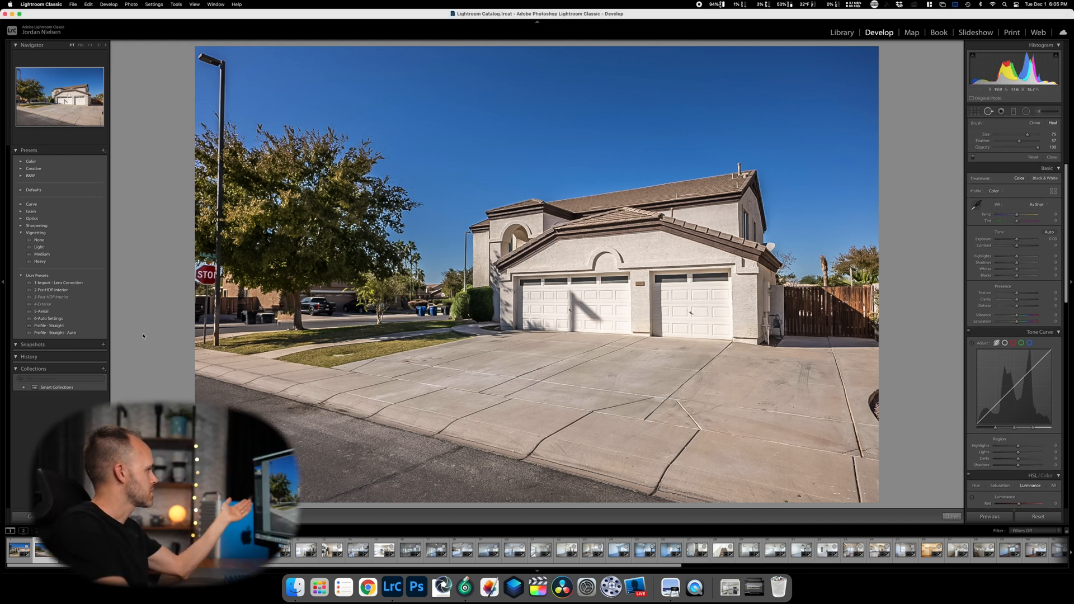
left_click(283, 305)
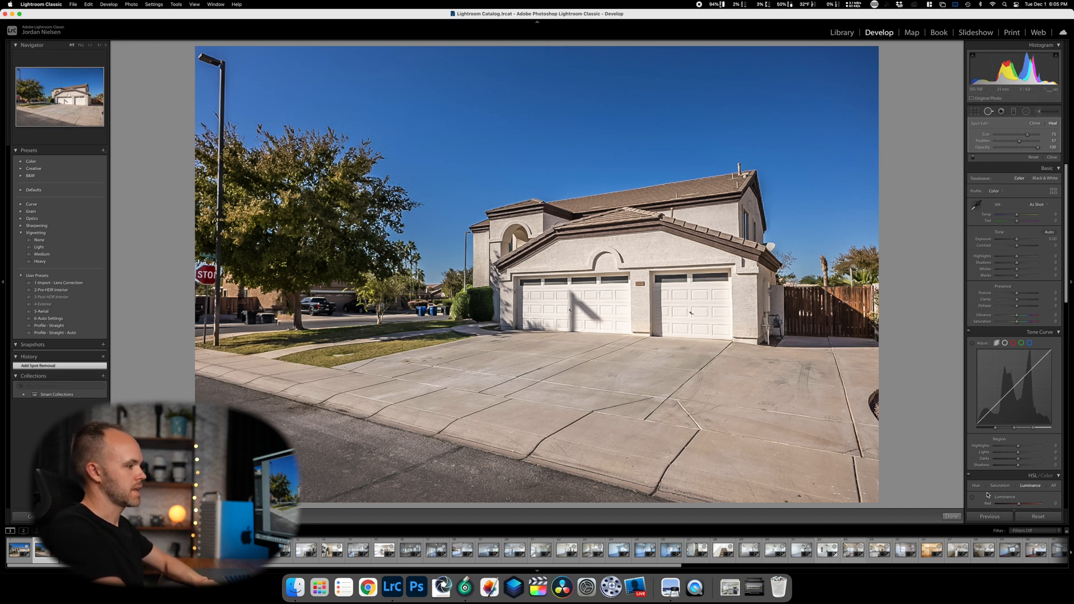
left_click(951, 517)
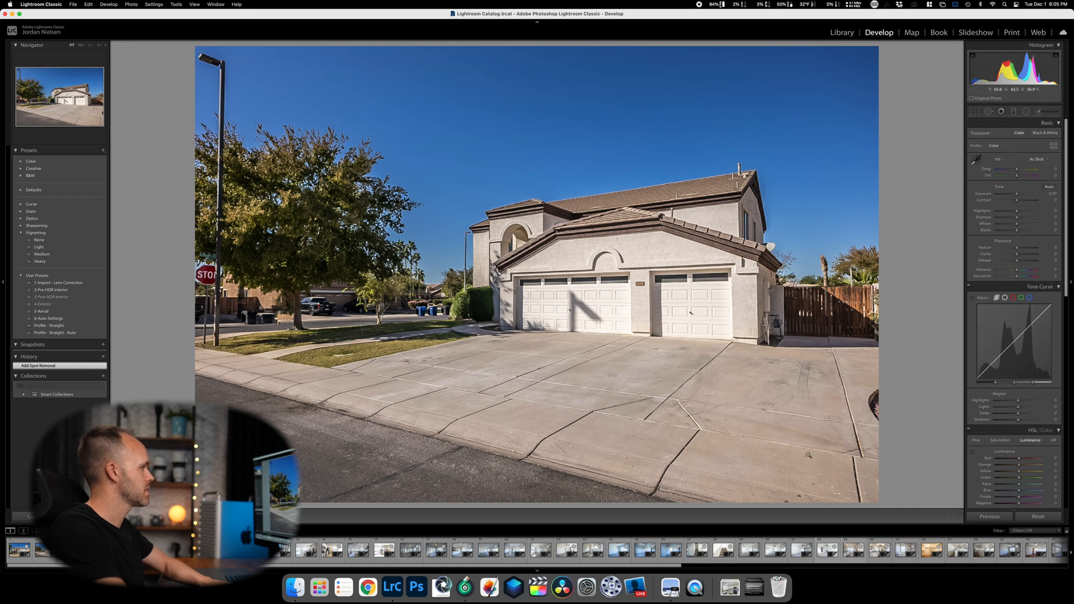
Go to the staircase interior, DSC03864-HDR.dng, and set its exposure to +1.80 and temperature to 4,152.
key("Right")
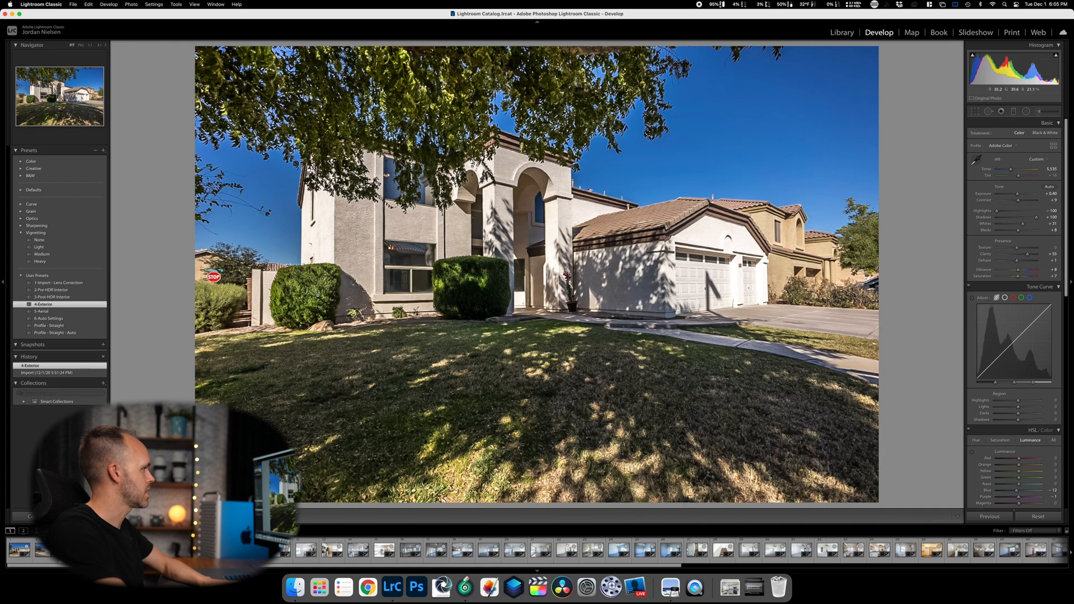
key("Right")
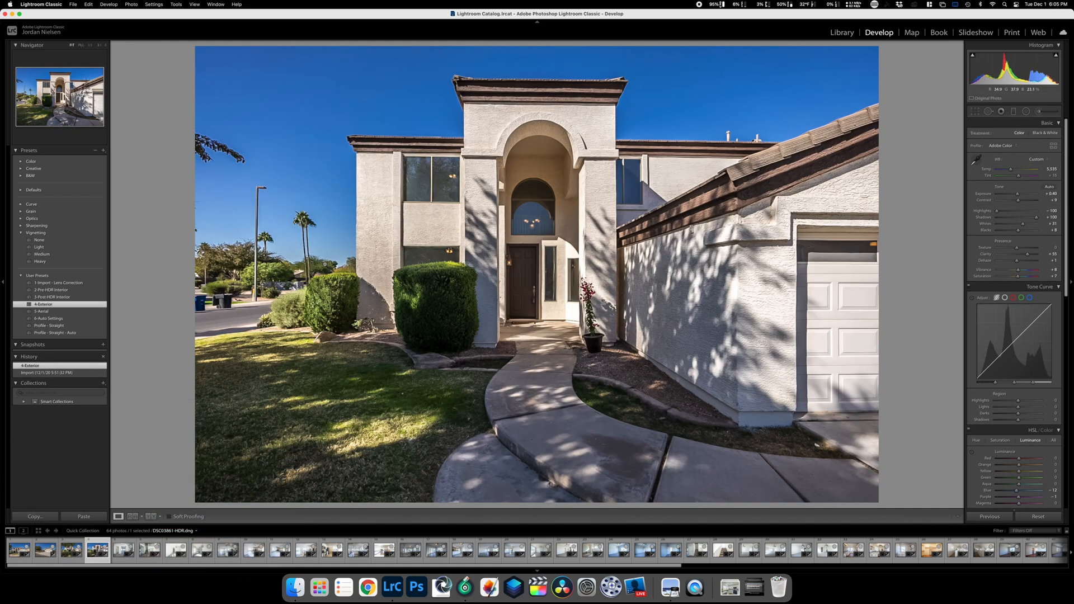
key("Right")
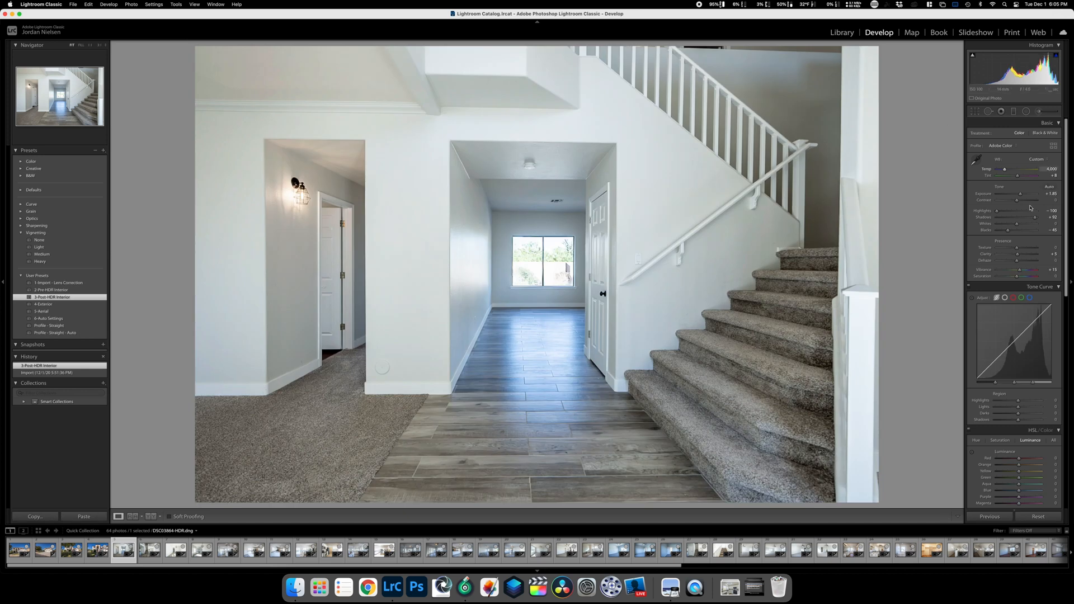
left_click_drag(1020, 194, 1019, 195)
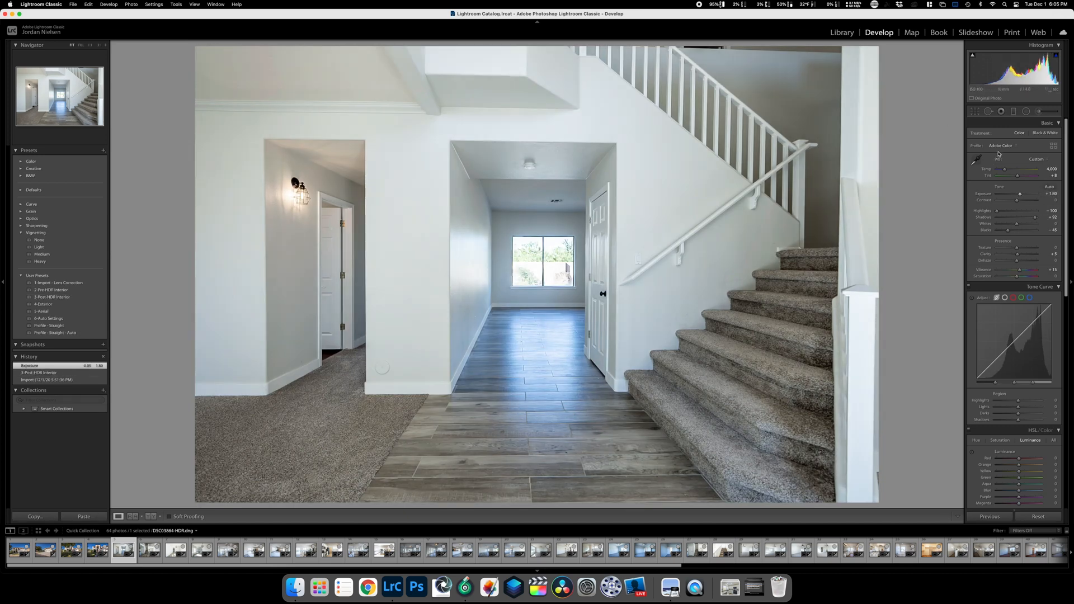
left_click_drag(1004, 171, 1005, 171)
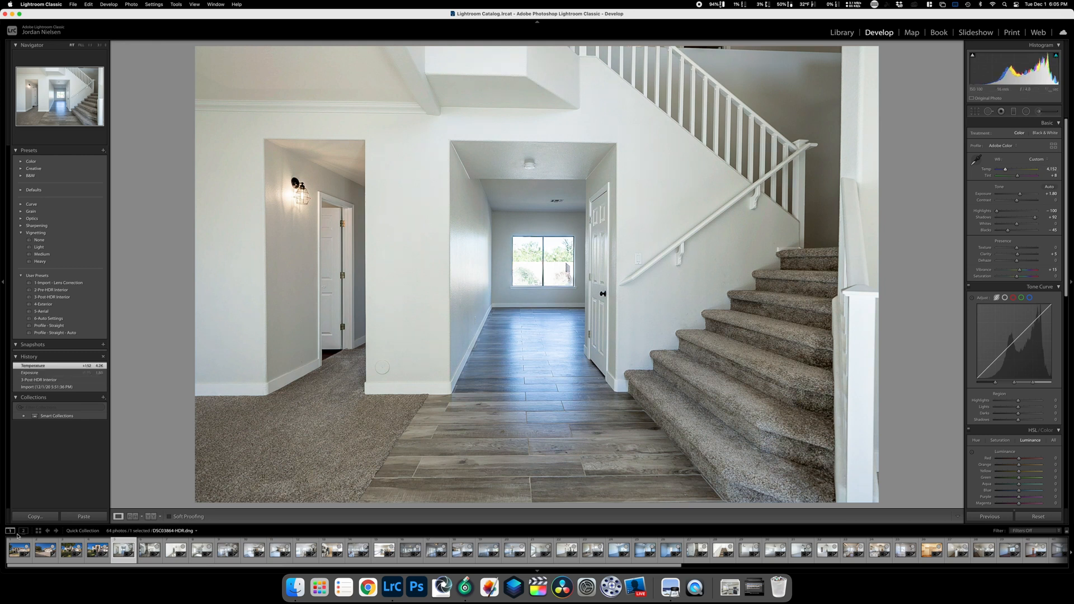
Copy the staircase photo's develop settings and paste them onto the next interior photo.
left_click(34, 516)
key("Return")
key("Right")
left_click(80, 517)
Paste the copied settings onto DSC03870-HDR.dng, set its exposure to +1.05, and move on to the next interior photo.
key("Right")
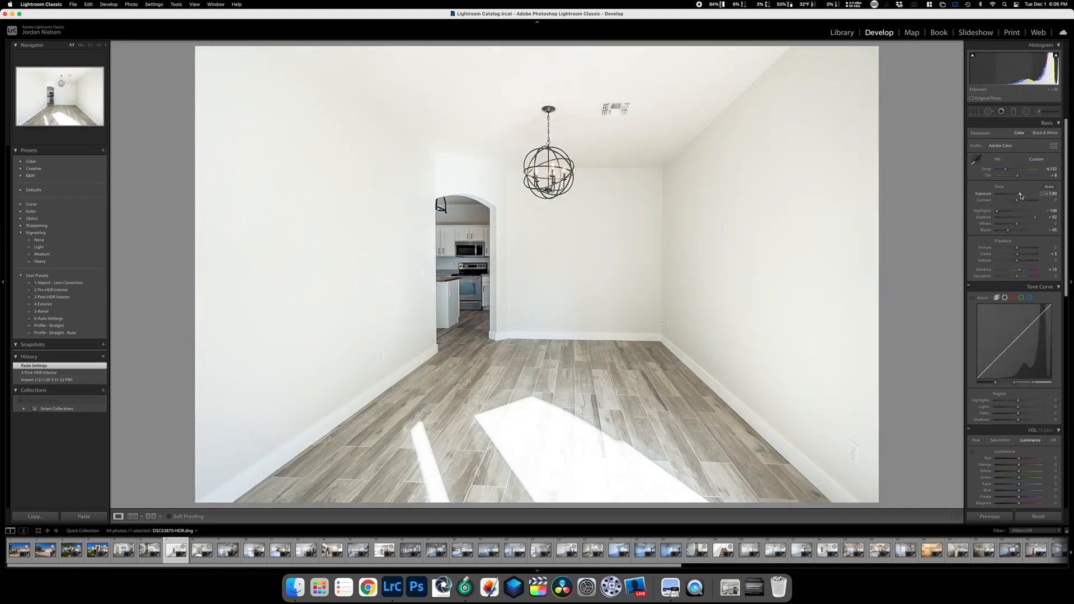
left_click_drag(1019, 196, 1016, 196)
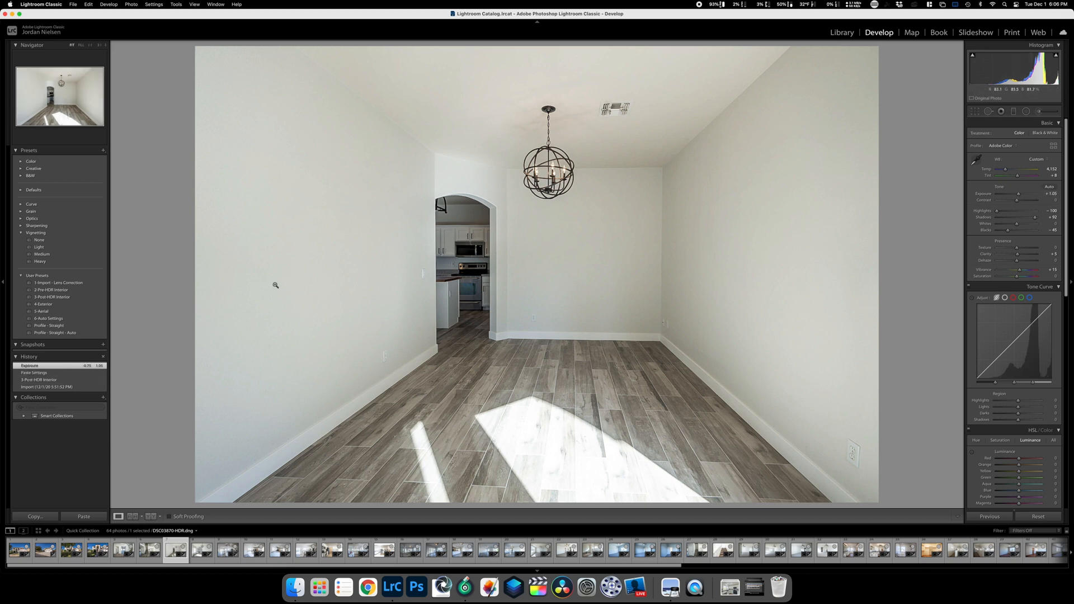
key("Right")
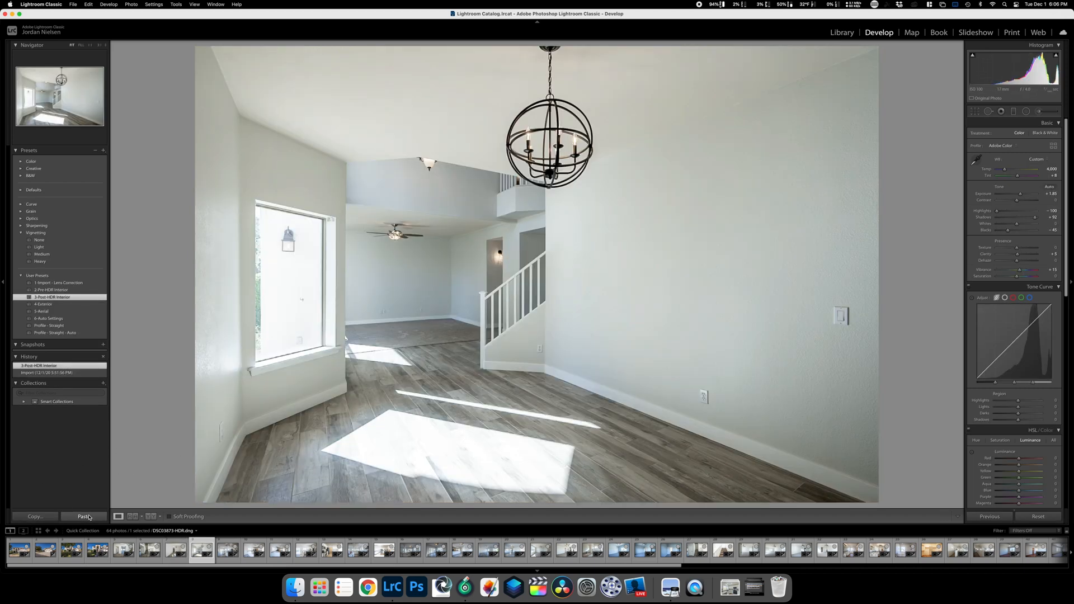
Paste the copied settings onto DSC03873-HDR.dng and turn off its Upright perspective correction.
left_click(89, 517)
key("Right")
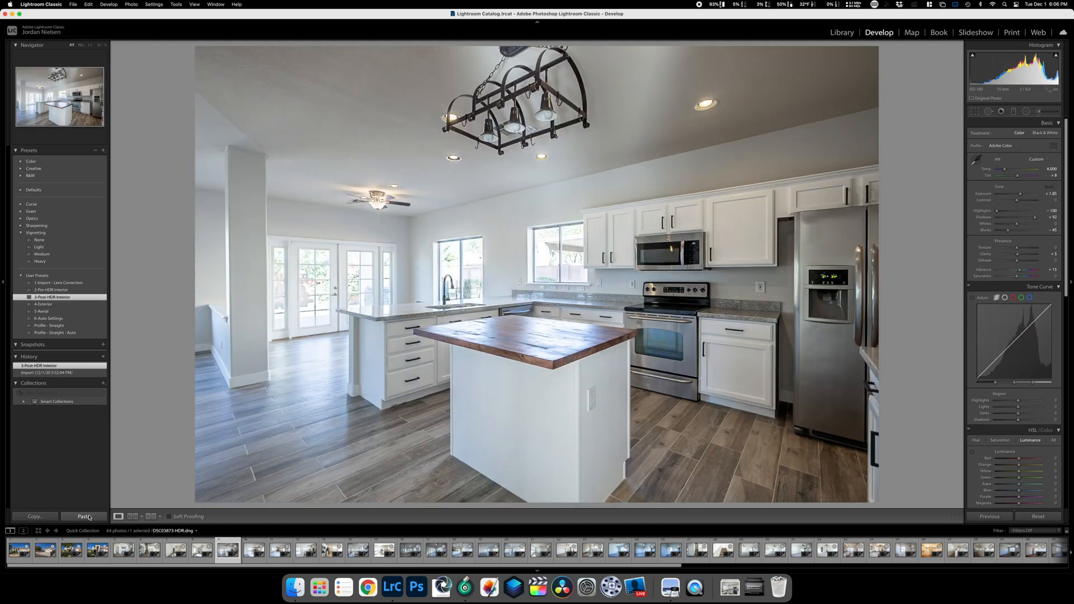
key("Left")
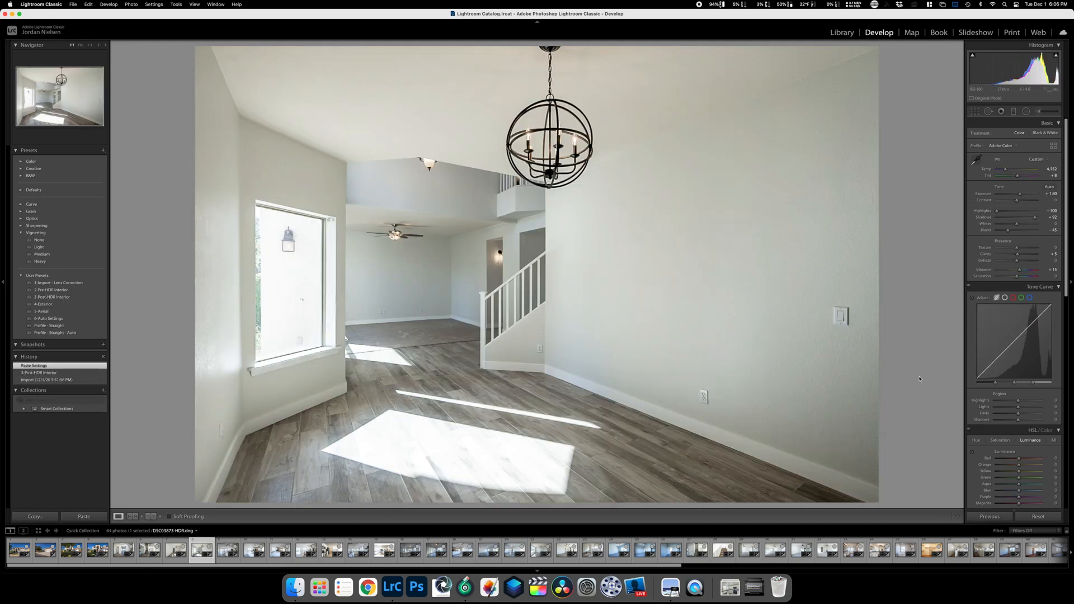
scroll(996, 348, "down", 10)
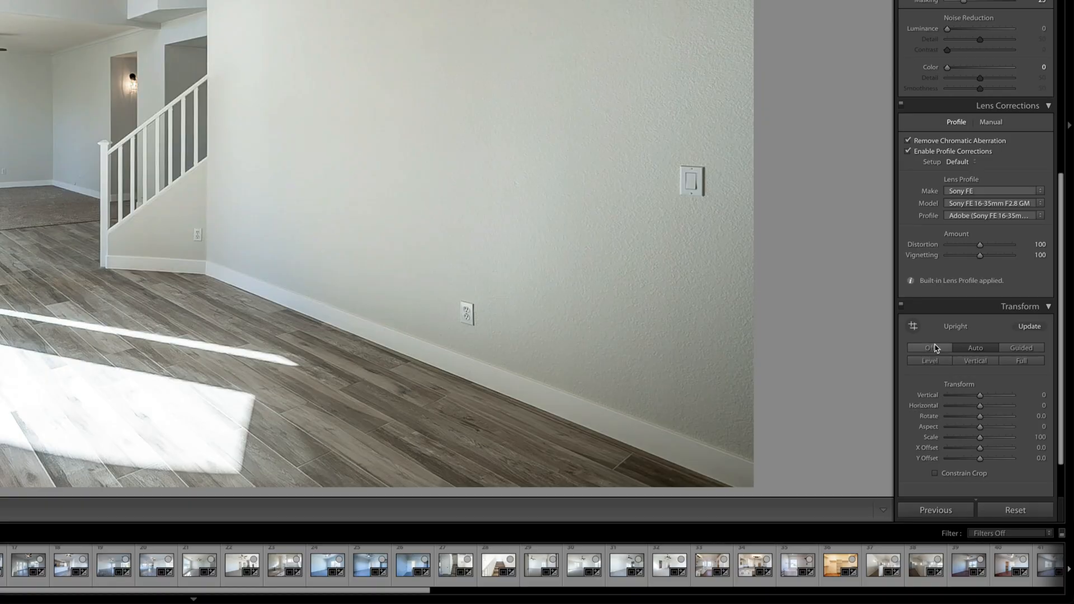
left_click(990, 418)
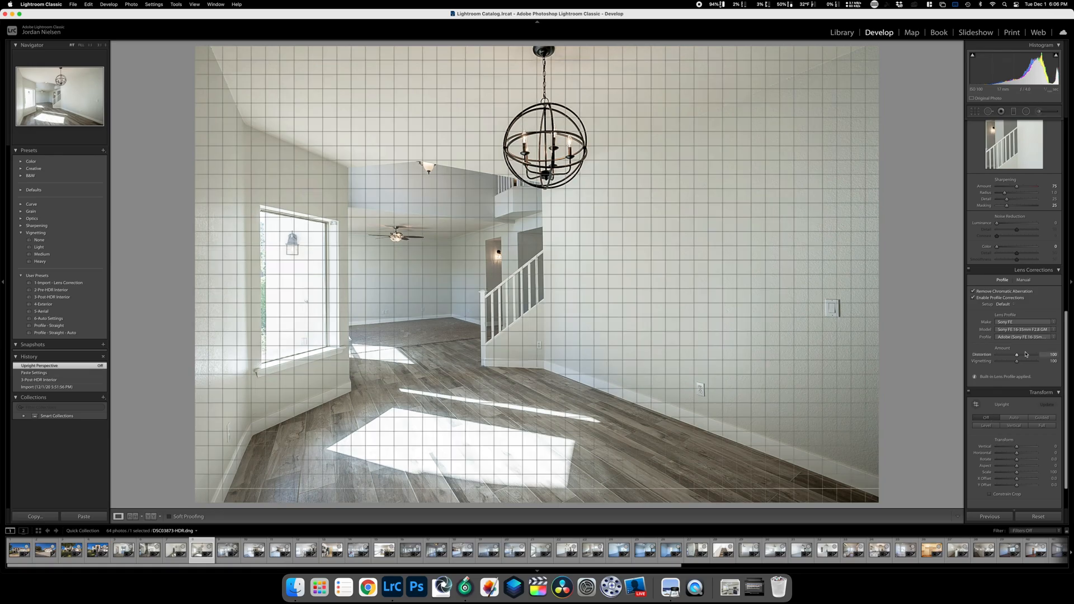
key("Right")
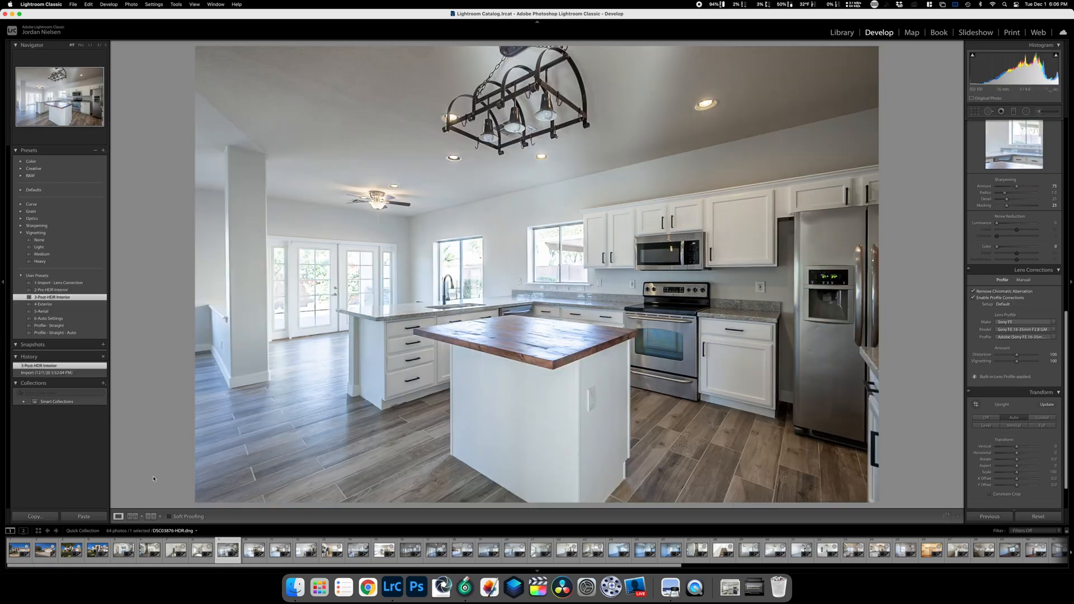
key("Left")
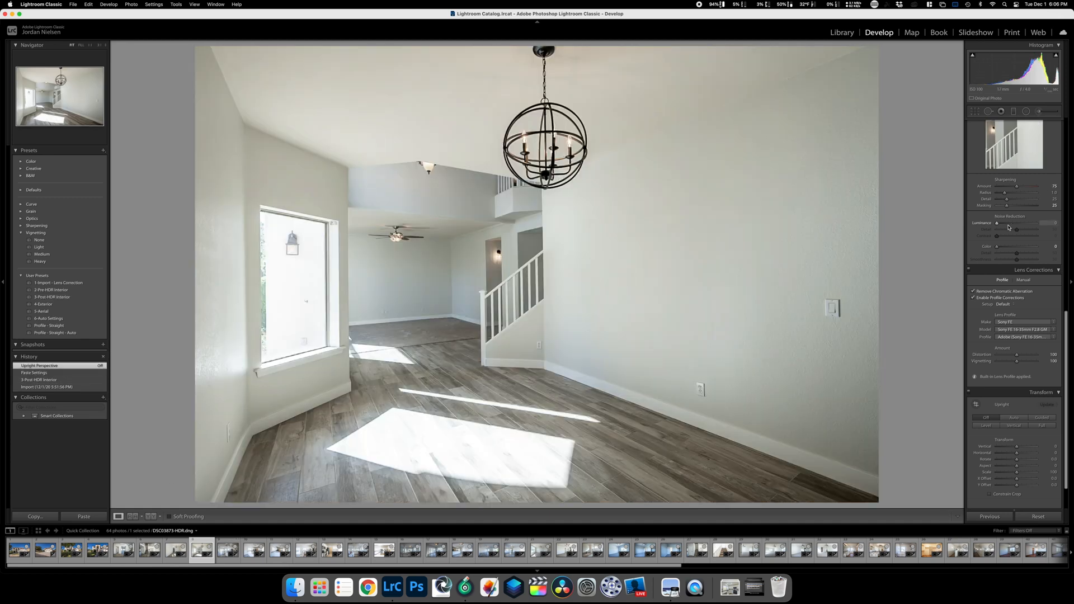
Paste the copied settings onto the kitchen photo DSC03876-HDR.dng and set its exposure to +1.70.
key("Right")
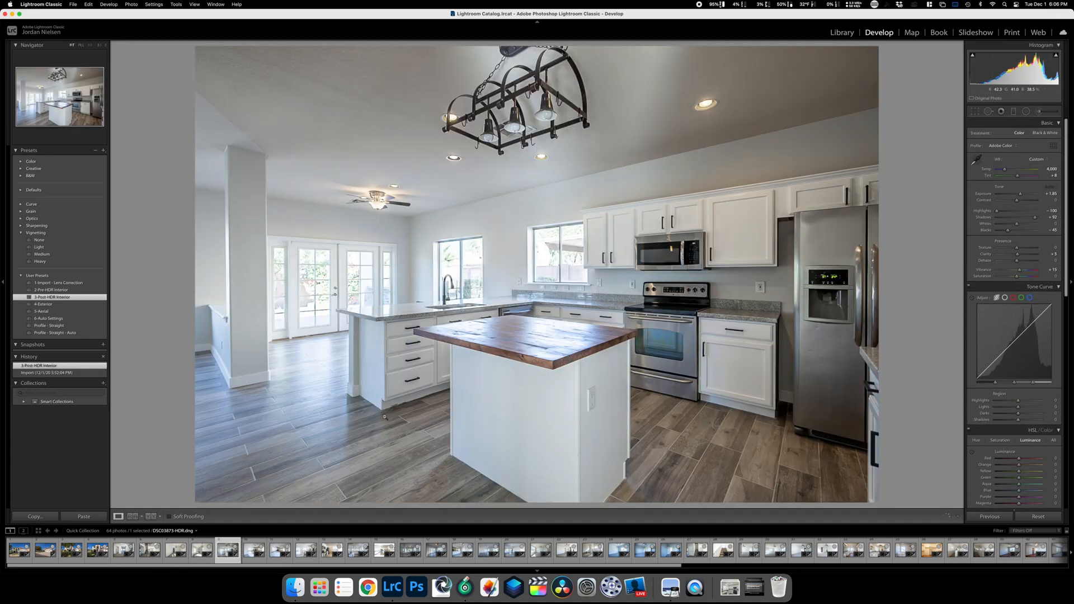
left_click(84, 516)
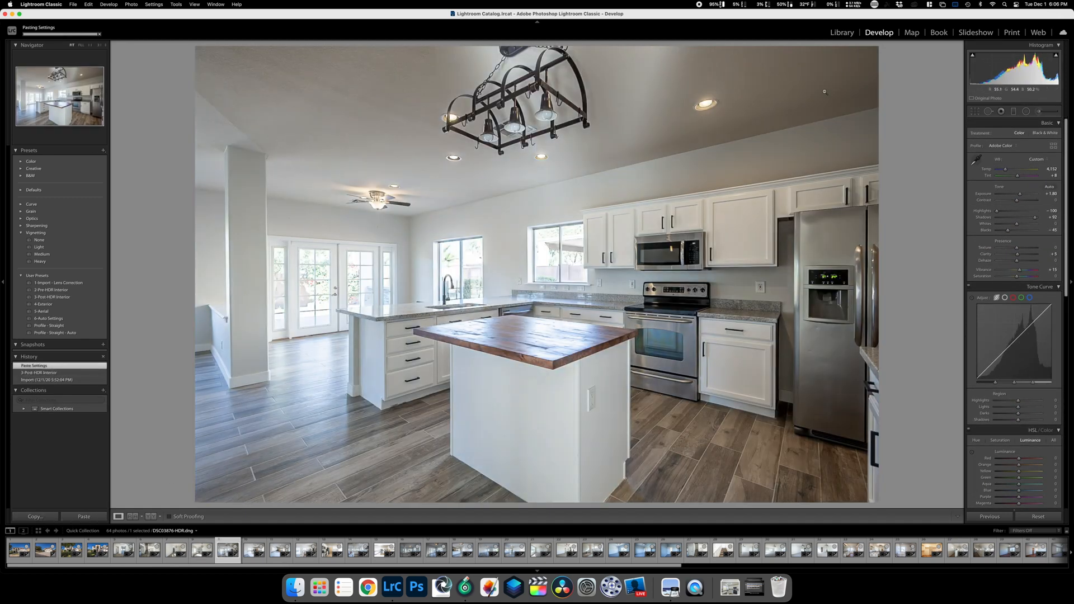
left_click_drag(1019, 195, 1018, 195)
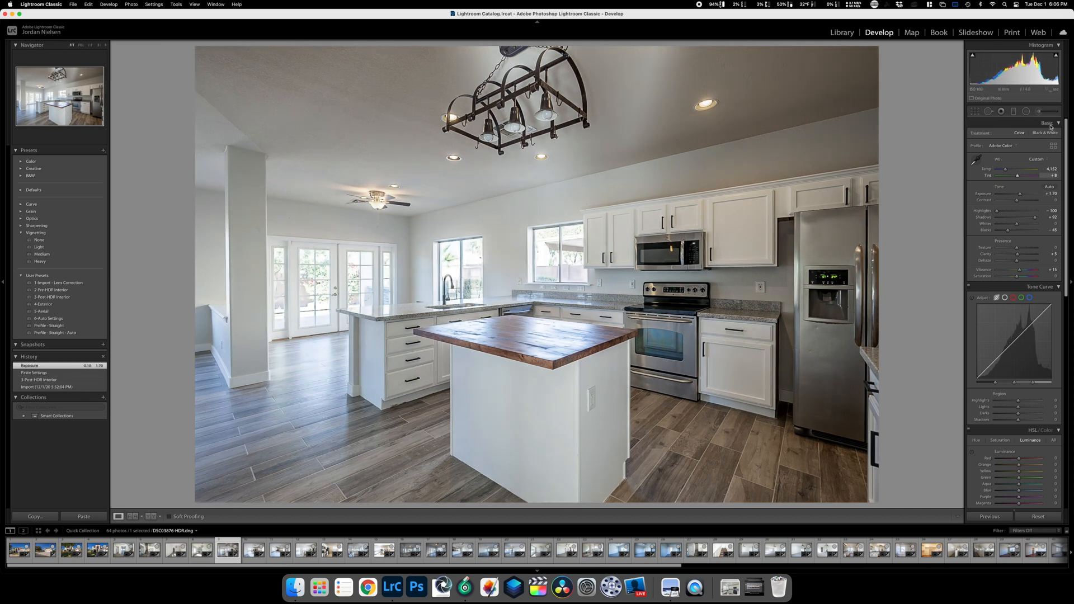
Brighten the kitchen's ceiling and island with the Adjustment Brush's Exposure effect, and slightly lower the brushed exposure.
key("k")
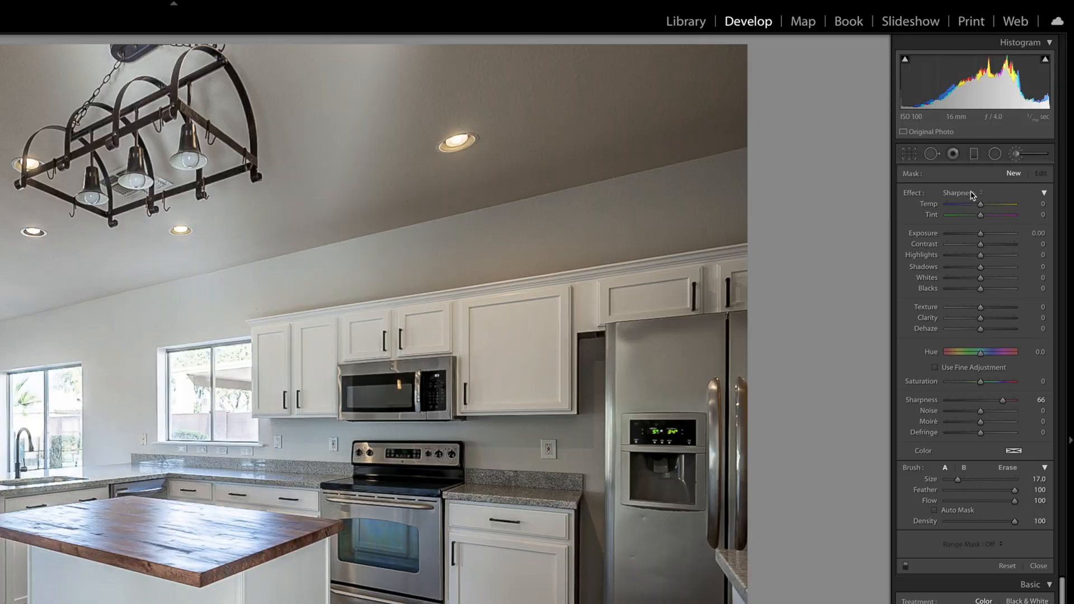
left_click(1011, 135)
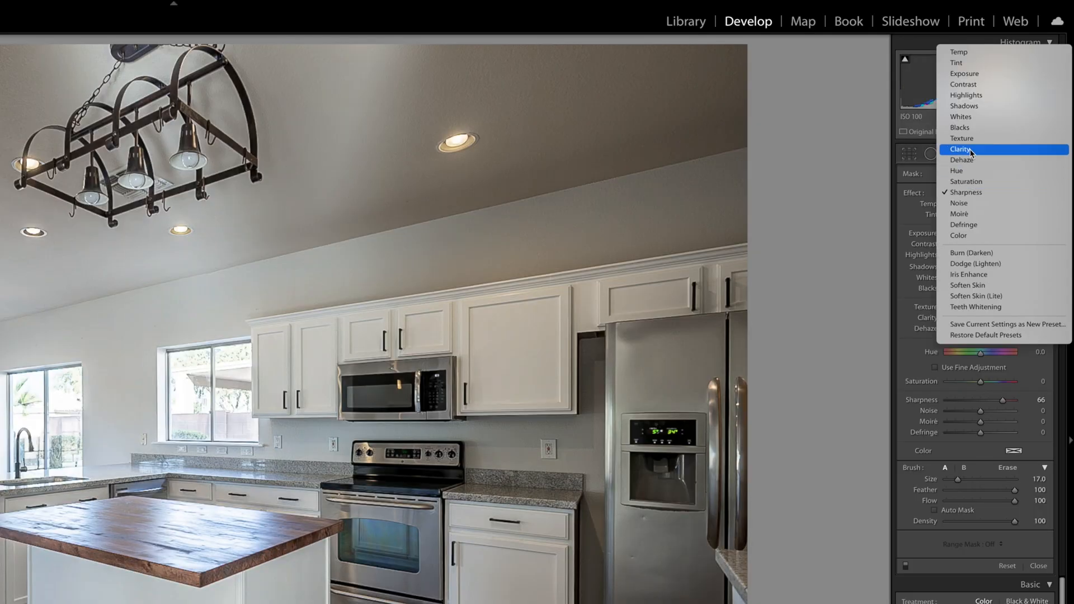
left_click(1014, 64)
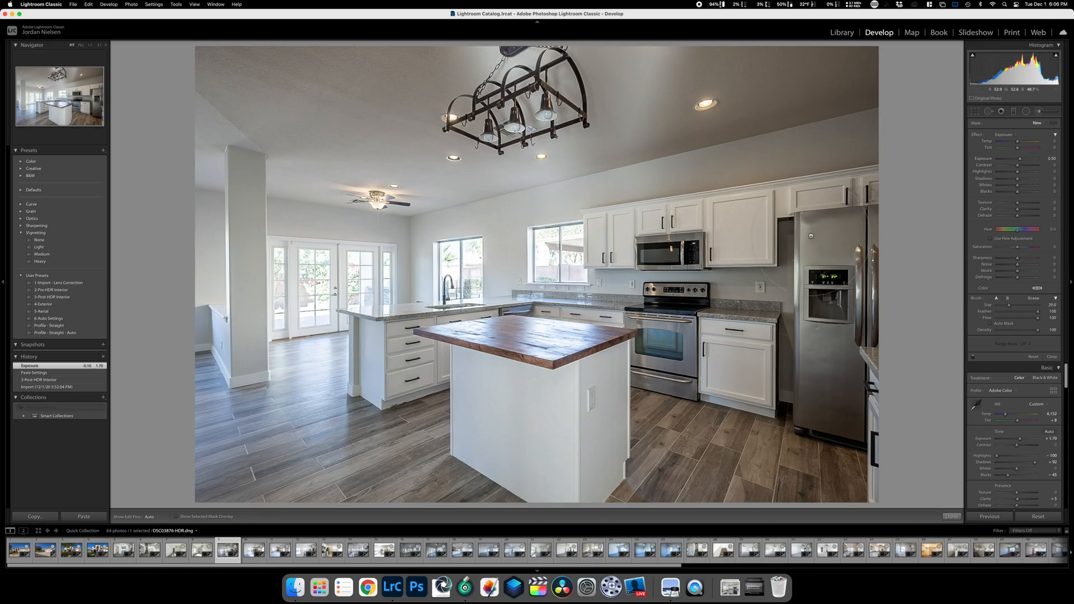
mouse_move(632, 108)
left_mouse_down()
mouse_move(787, 114)
mouse_move(797, 485)
mouse_move(638, 313)
mouse_move(626, 442)
mouse_move(543, 464)
left_mouse_up()
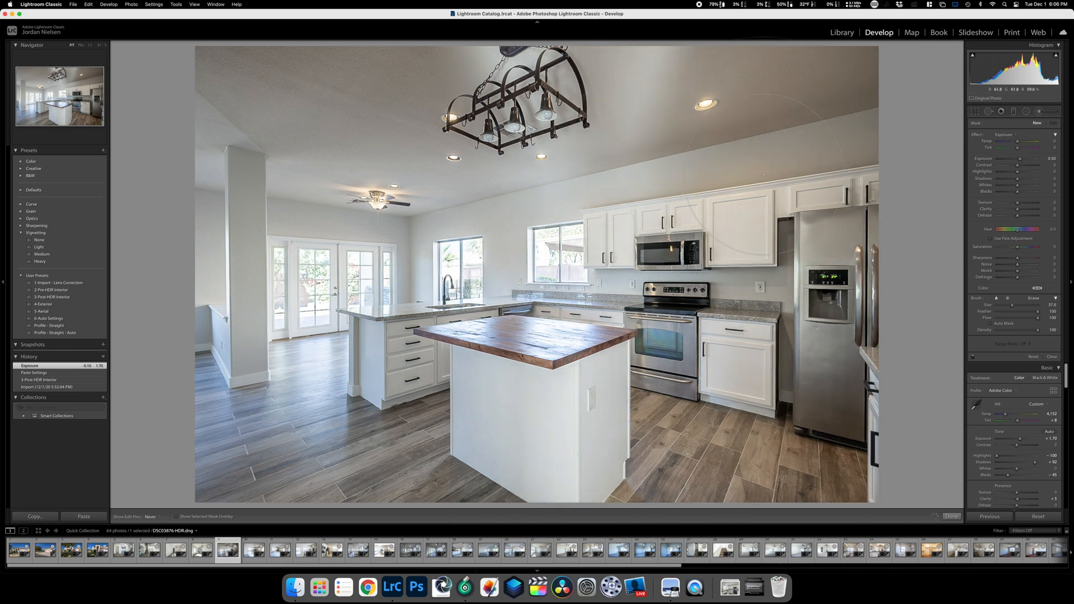
left_click_drag(878, 121, 889, 123)
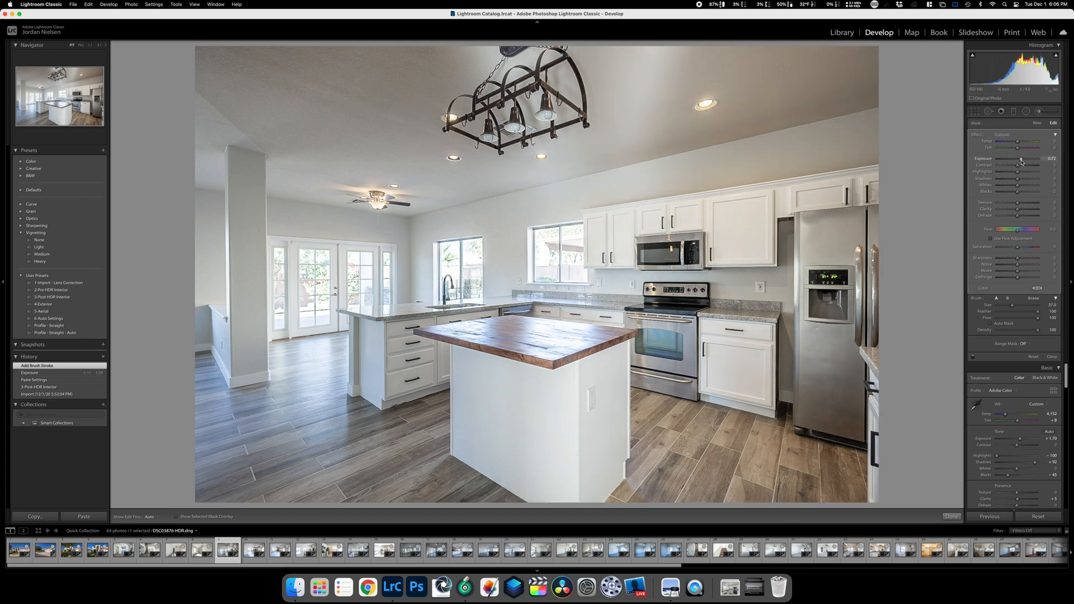
left_click_drag(1020, 162, 1019, 163)
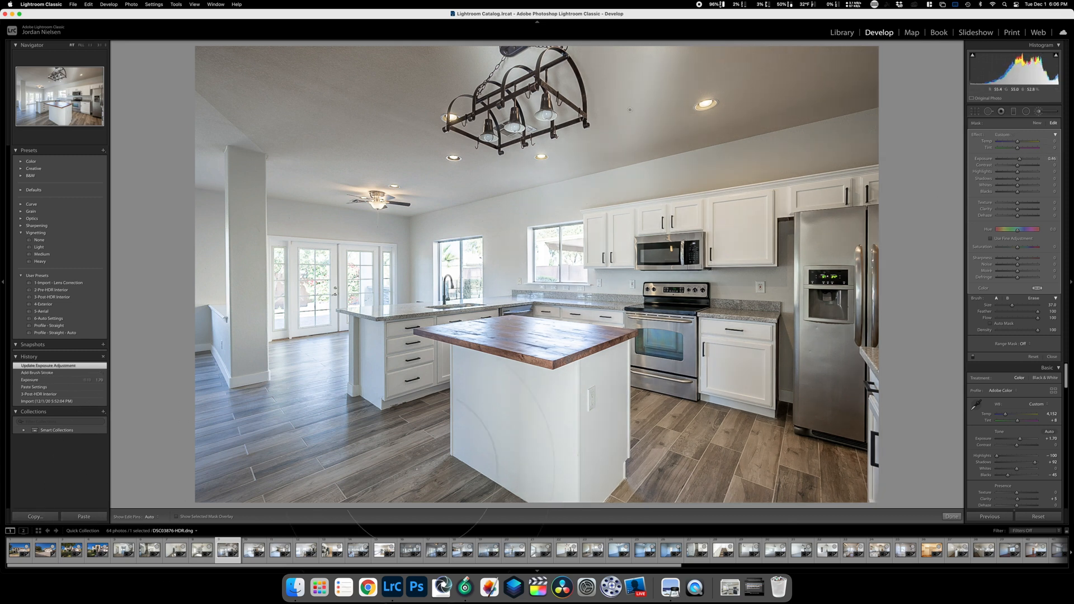
left_click(951, 517)
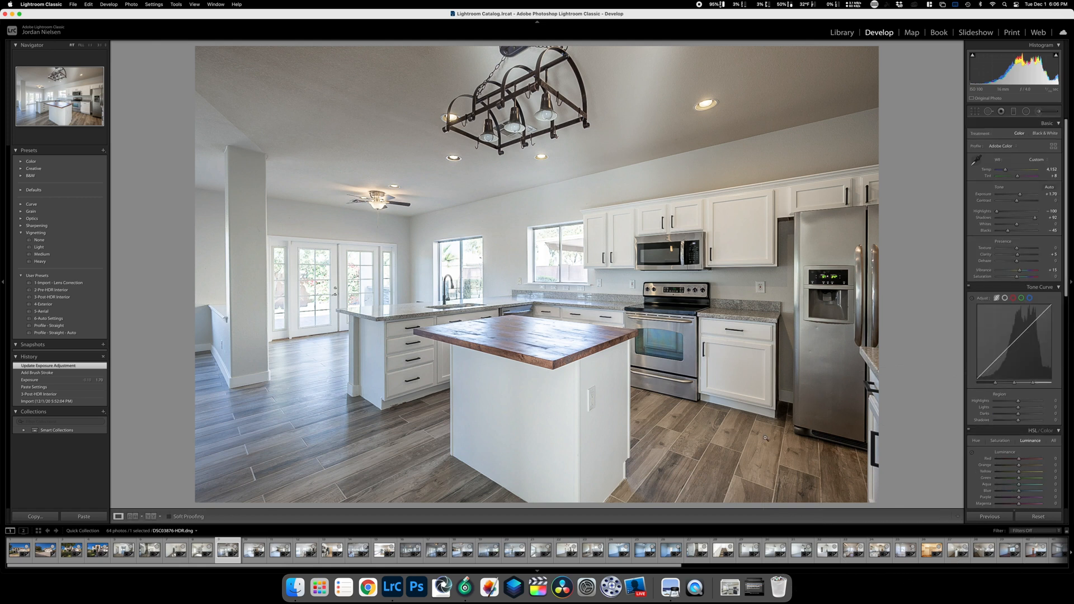
Paste the copied settings onto the next kitchen photo, DSC03879-HDR.dng, and set its exposure to +1.60.
key("Right")
left_click(66, 518)
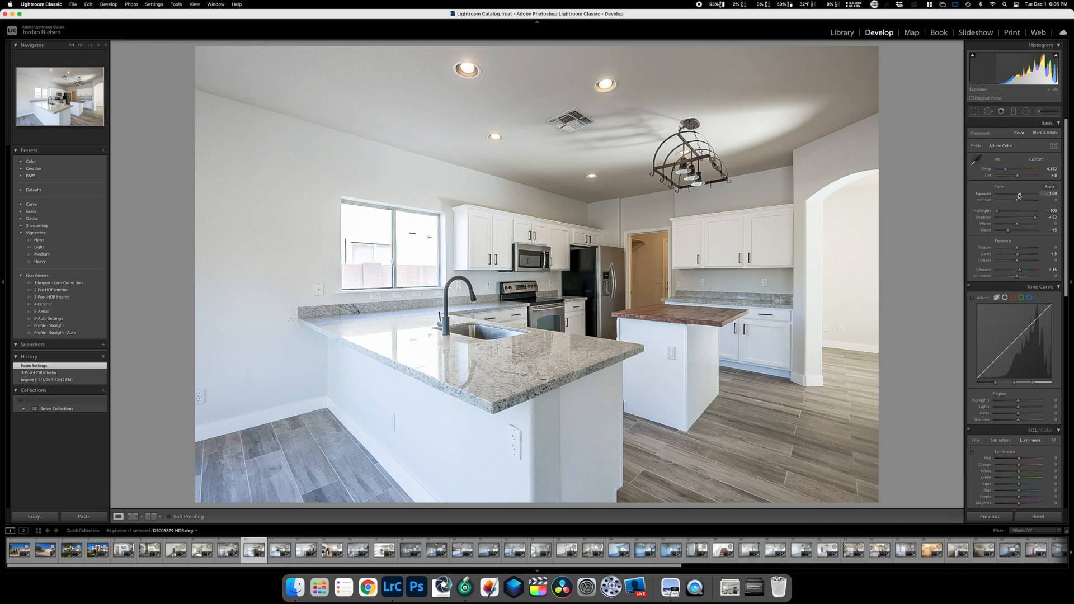
left_click_drag(1019, 195, 1018, 195)
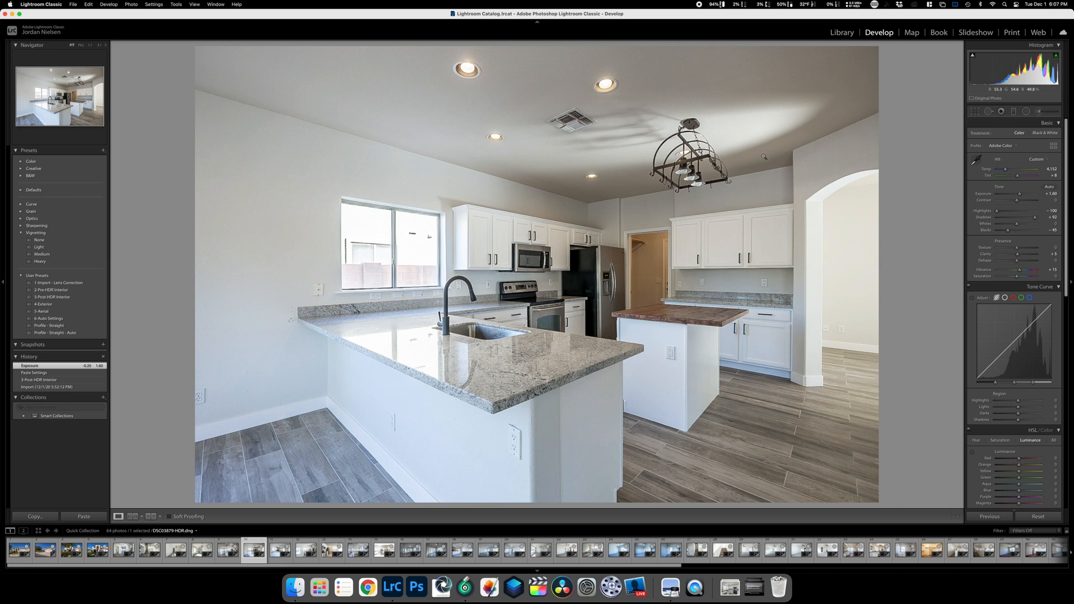
Brighten the ceiling and lower island area of DSC03879-HDR.dng with the Adjustment Brush's Exposure effect.
left_click(1038, 112)
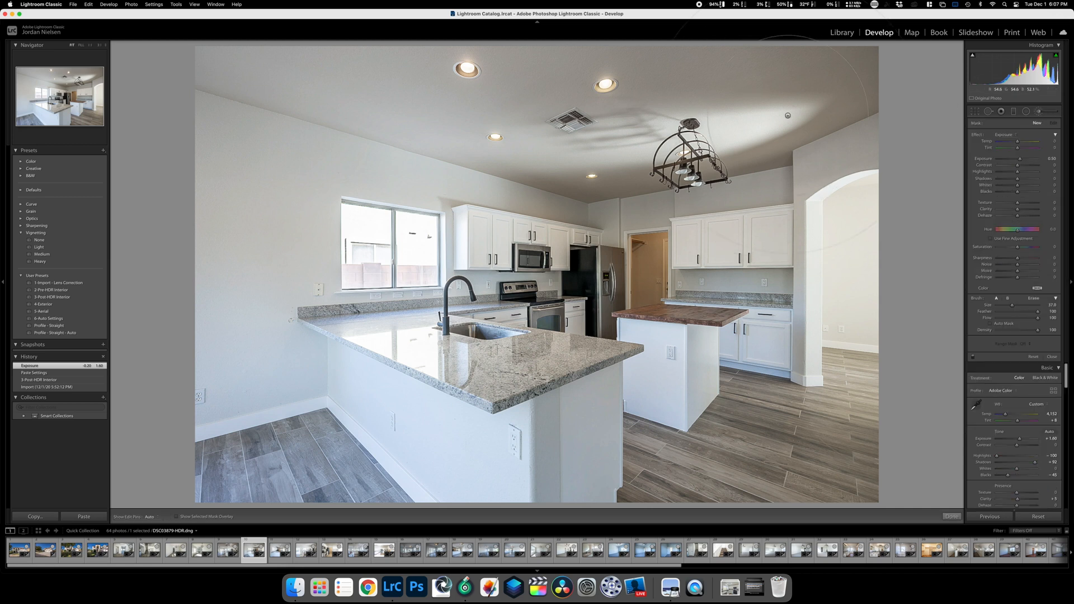
mouse_move(535, 369)
left_mouse_down()
mouse_move(598, 403)
mouse_move(688, 392)
left_mouse_up()
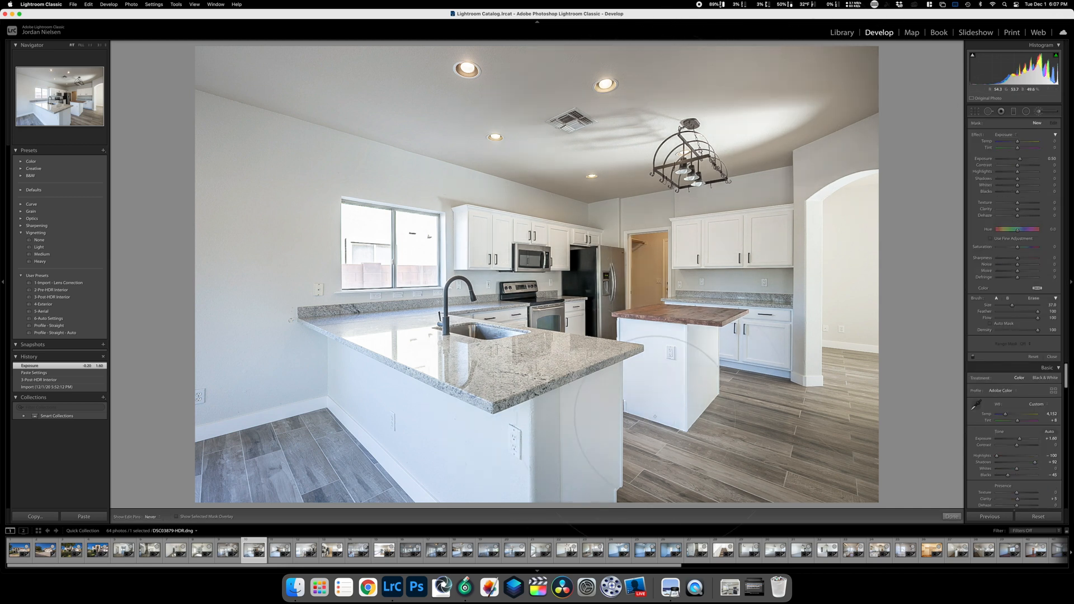
left_click(950, 516)
Paste the copied settings onto DSC03882-HDR.dng and DSC03885-HDR.dng, and lower the exposure of DSC03885-HDR.dng.
key("Right")
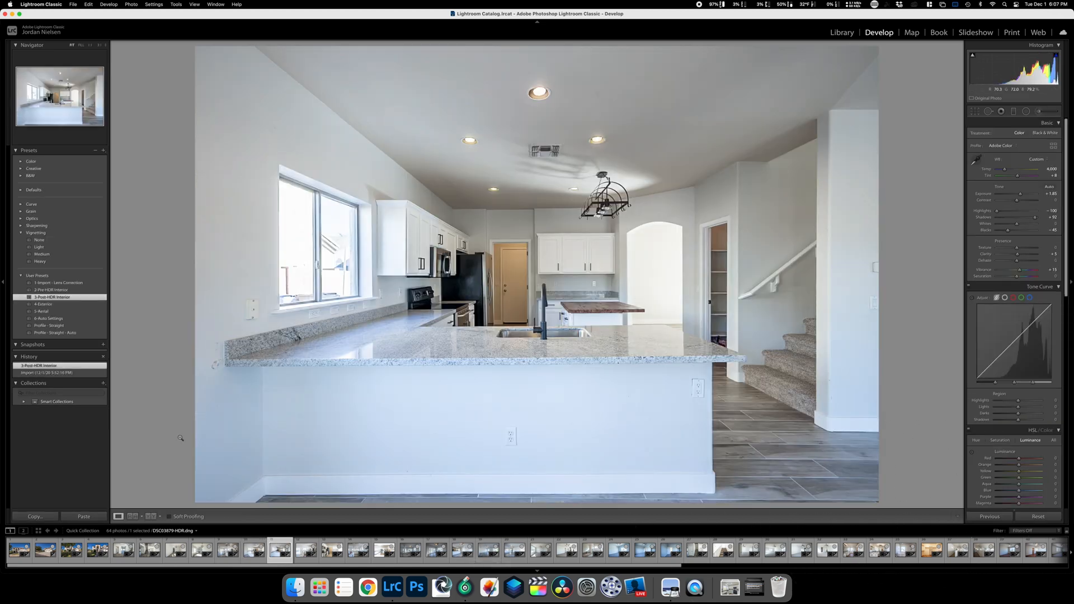
left_click(84, 517)
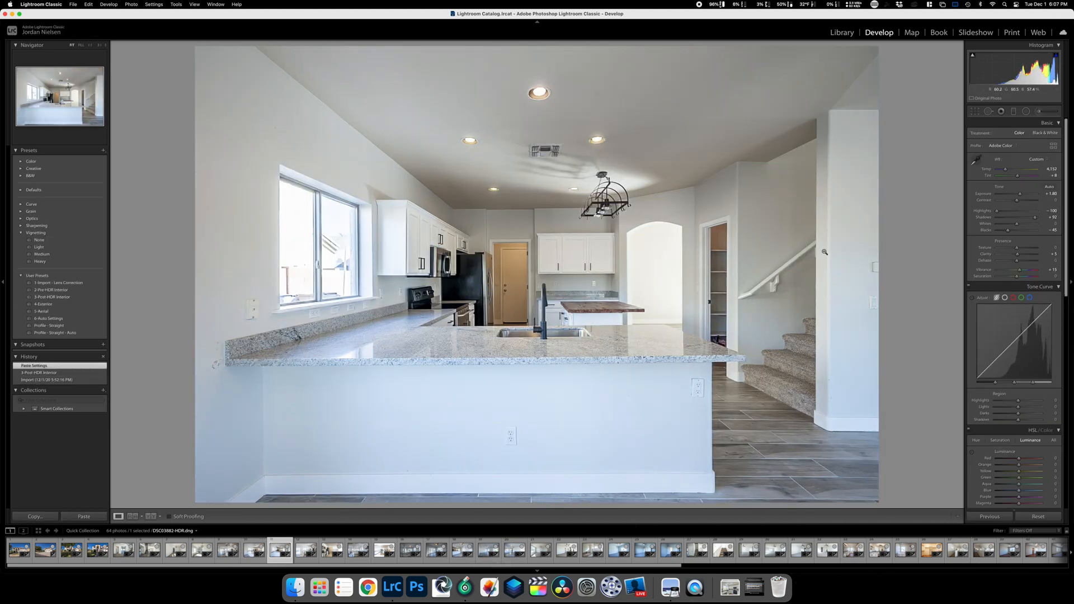
key("Right")
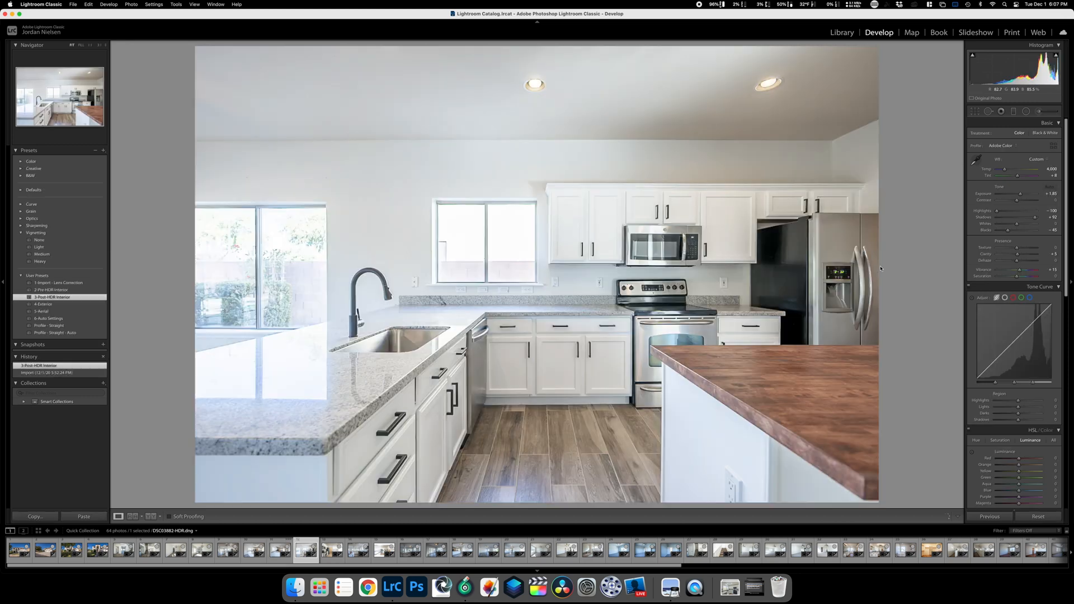
left_click(84, 517)
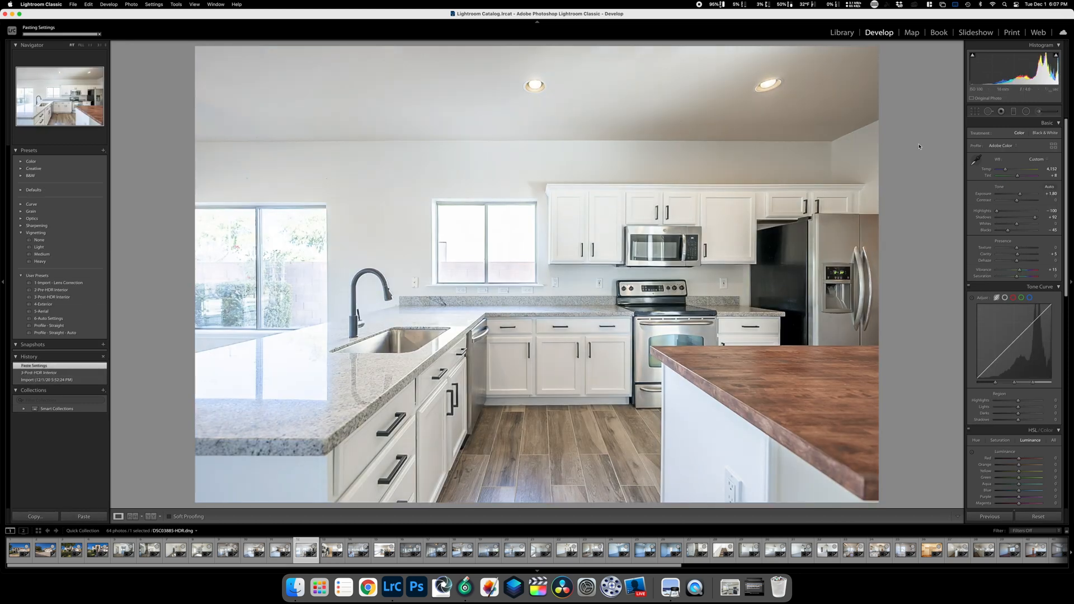
left_click_drag(1019, 194, 1019, 195)
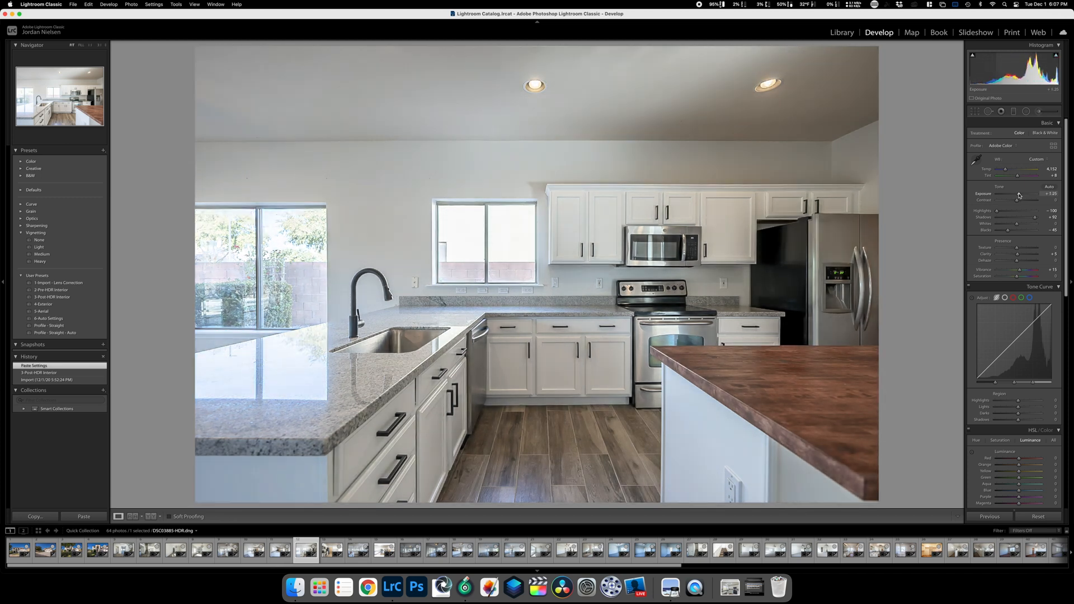
left_click_drag(1019, 195, 1019, 196)
Brush extra exposure over the ceiling and refrigerator side of DSC03885-HDR.dng with the Adjustment Brush.
left_click(1038, 111)
scroll(724, 178, "up", 1)
mouse_move(844, 127)
left_mouse_down()
mouse_move(811, 464)
mouse_move(883, 299)
mouse_move(870, 320)
left_mouse_up()
left_click(951, 516)
Paste the copied settings onto DSC03888-HDR.dng and set its exposure to +1.50.
key("Right")
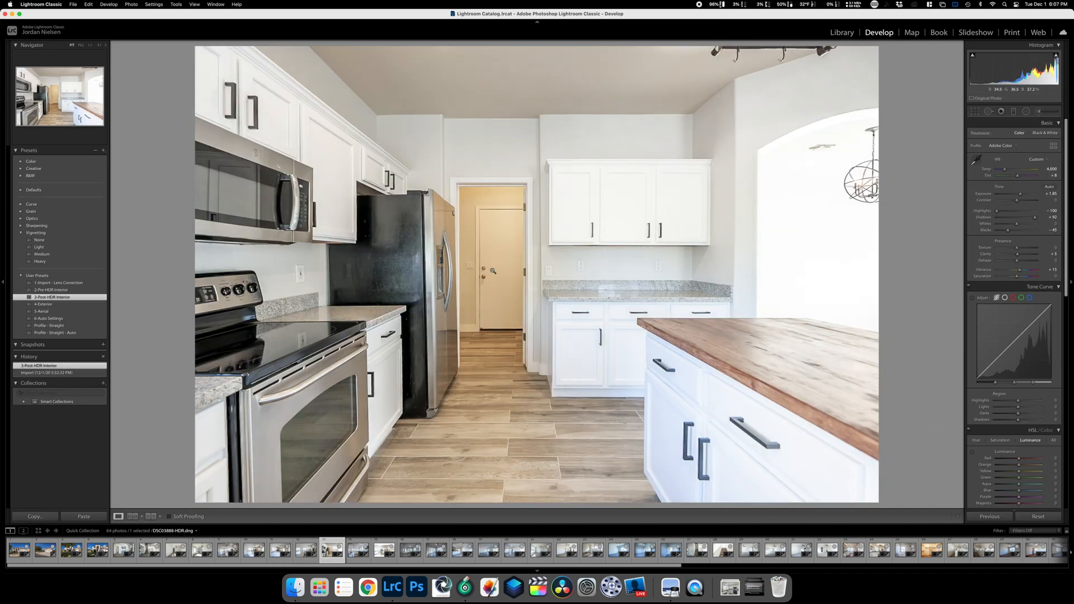
left_click(84, 516)
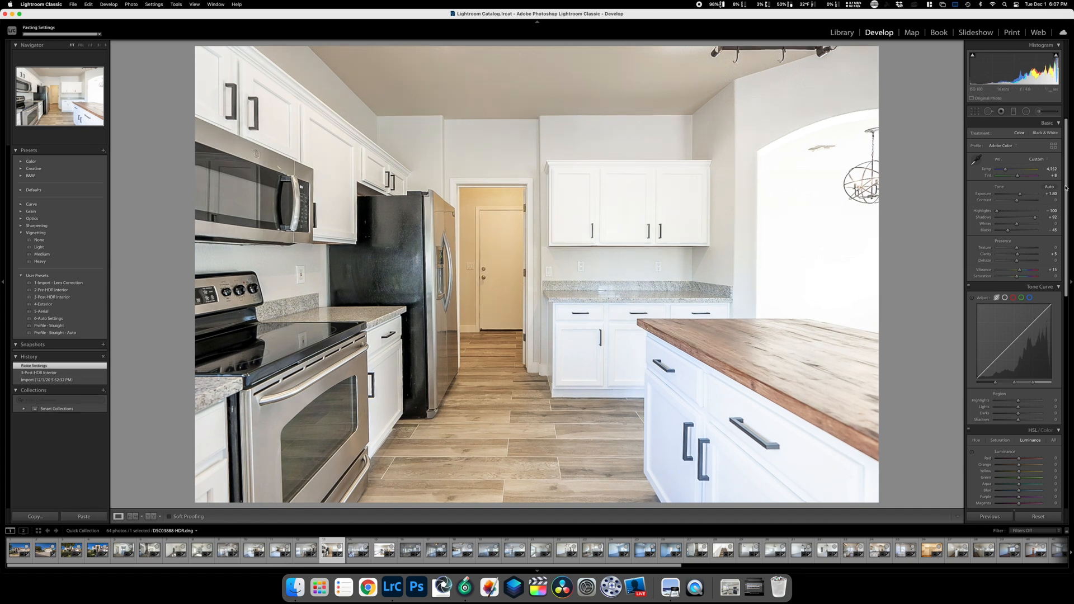
left_click_drag(1019, 195, 1019, 195)
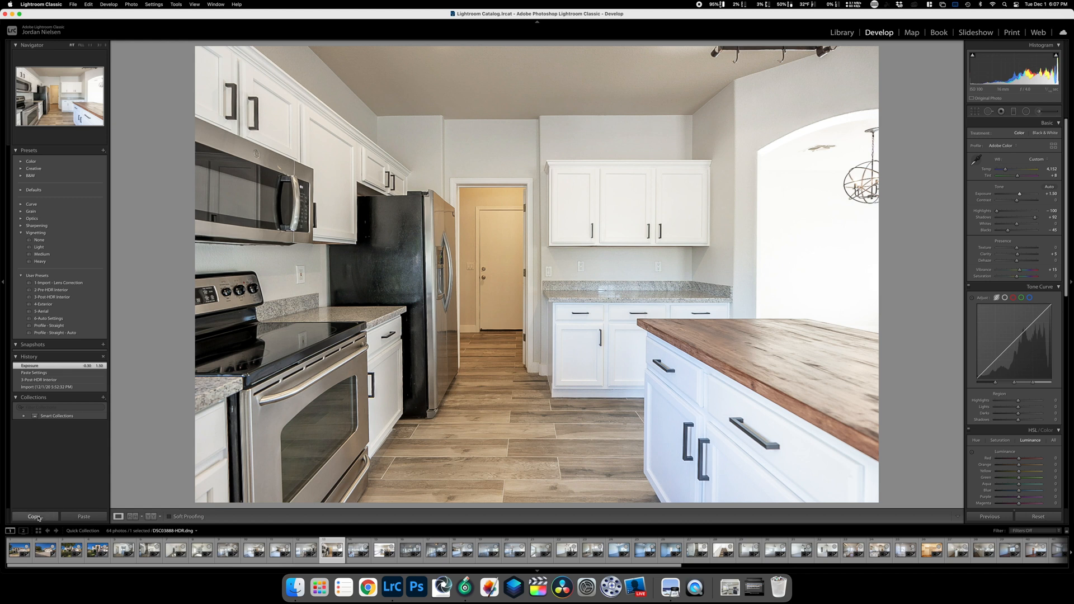
Carry the settings over to DSC03891-HDR.dng, set its exposure to +2.00 and temperature to 4,332, and copy its develop settings.
key("Right")
left_click(85, 516)
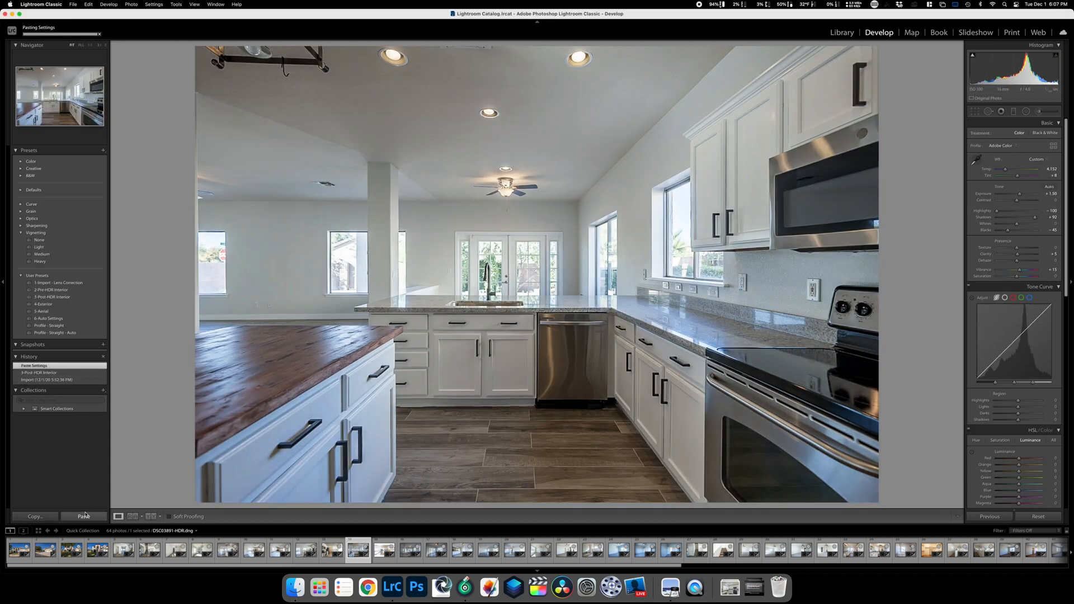
left_click_drag(1017, 193, 1021, 193)
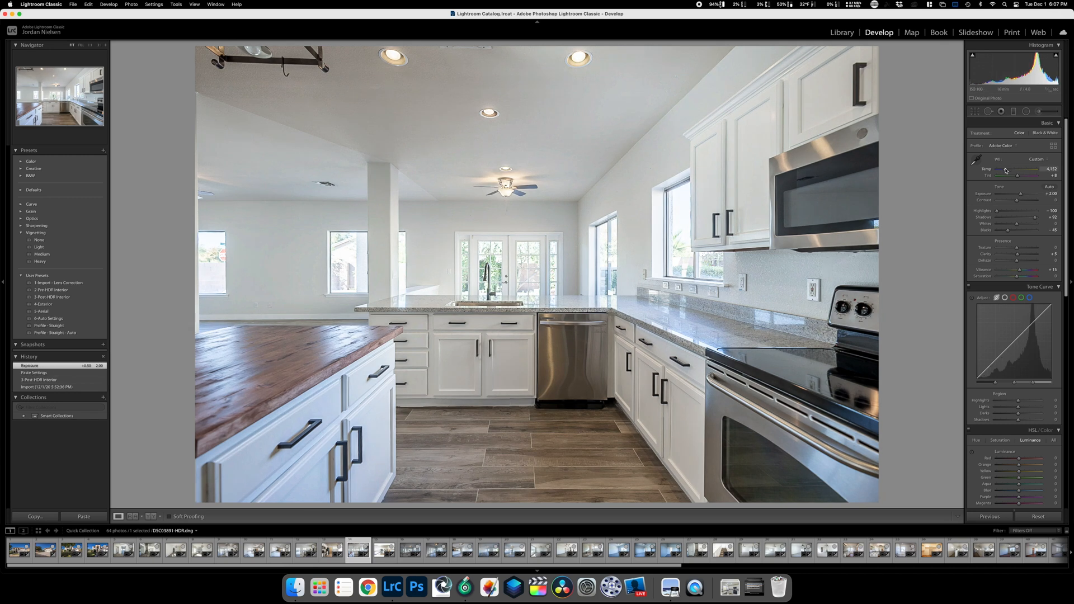
left_click_drag(1007, 170, 1006, 170)
left_click(54, 513, "alt")
Paste the copied settings onto DSC03894-HDR.dng, turn off its Upright correction, and set its exposure to +1.50.
key("Right")
left_click(77, 517)
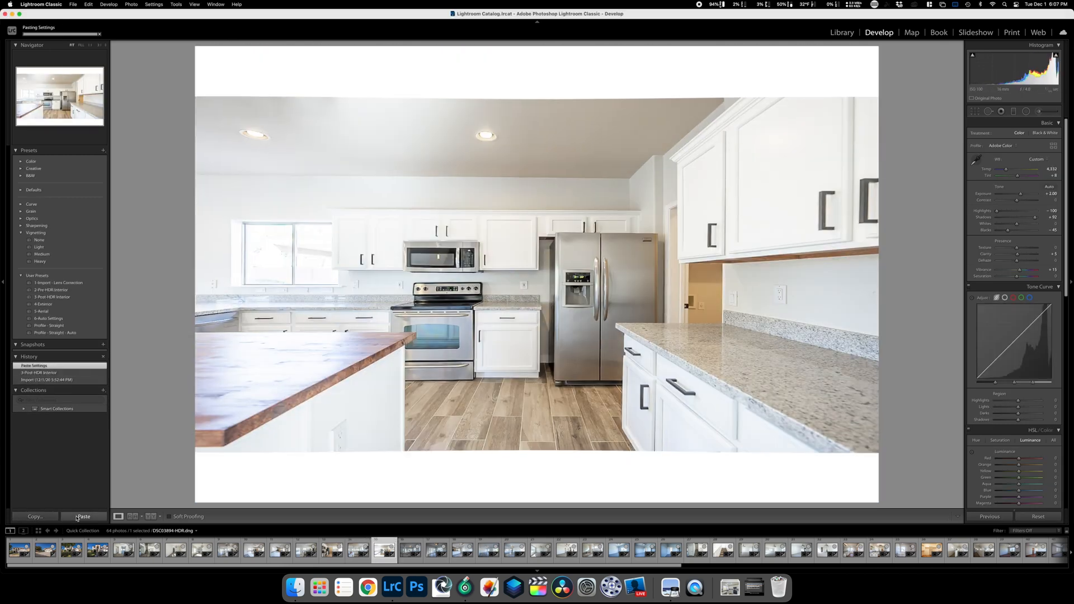
scroll(1011, 441, "down", 10)
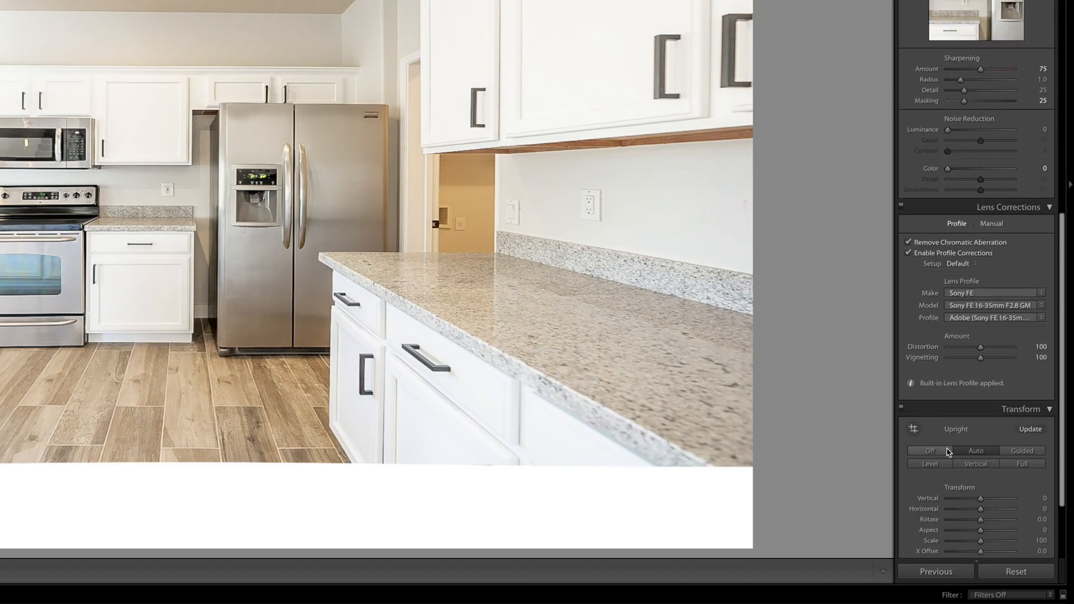
left_click(945, 451)
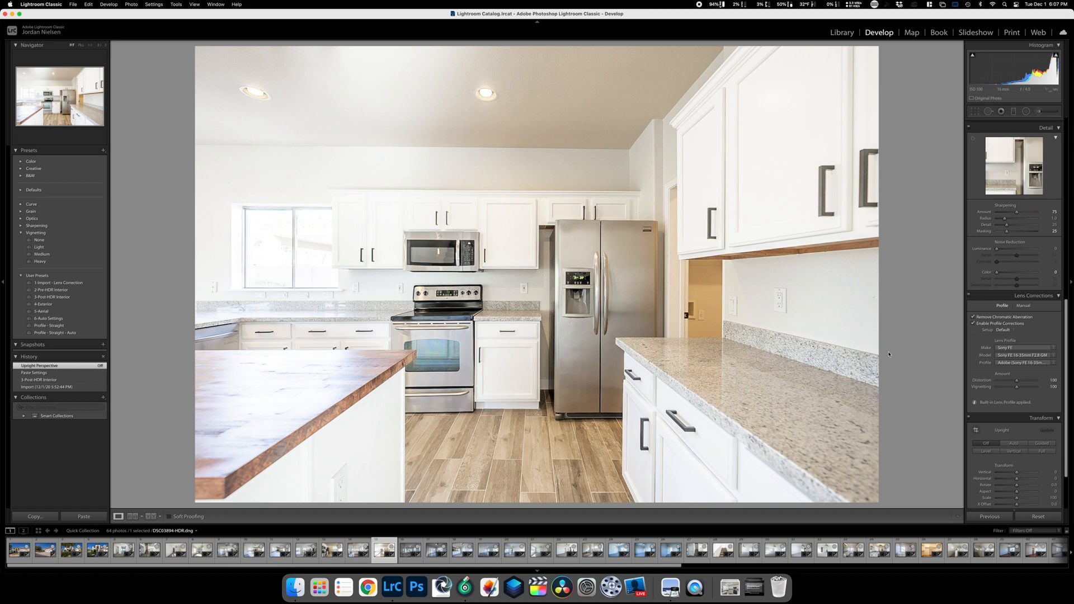
scroll(1013, 253, "up", 10)
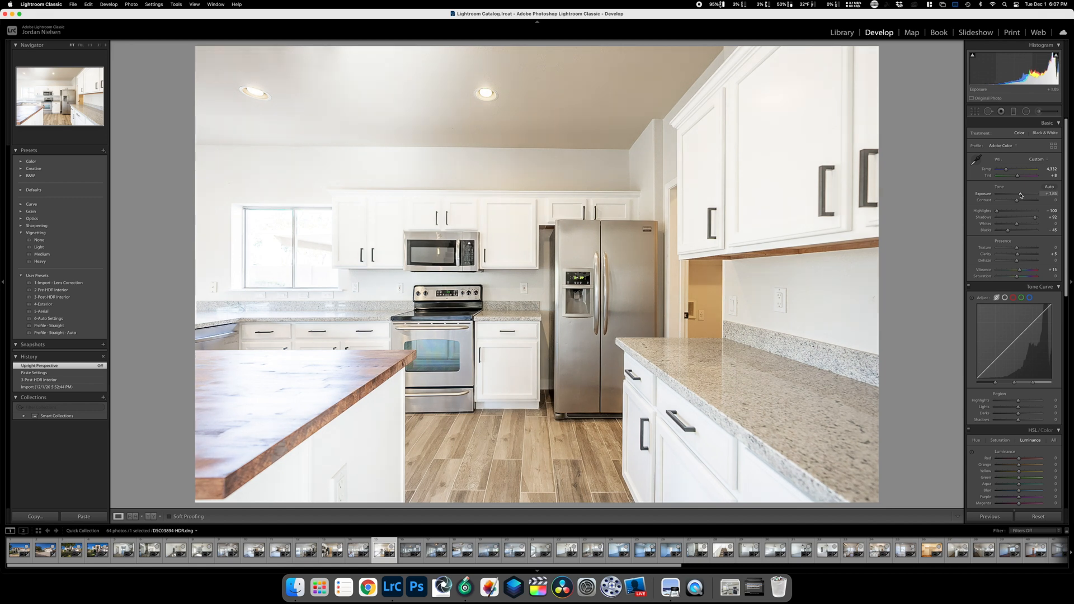
left_click_drag(1020, 195, 1018, 195)
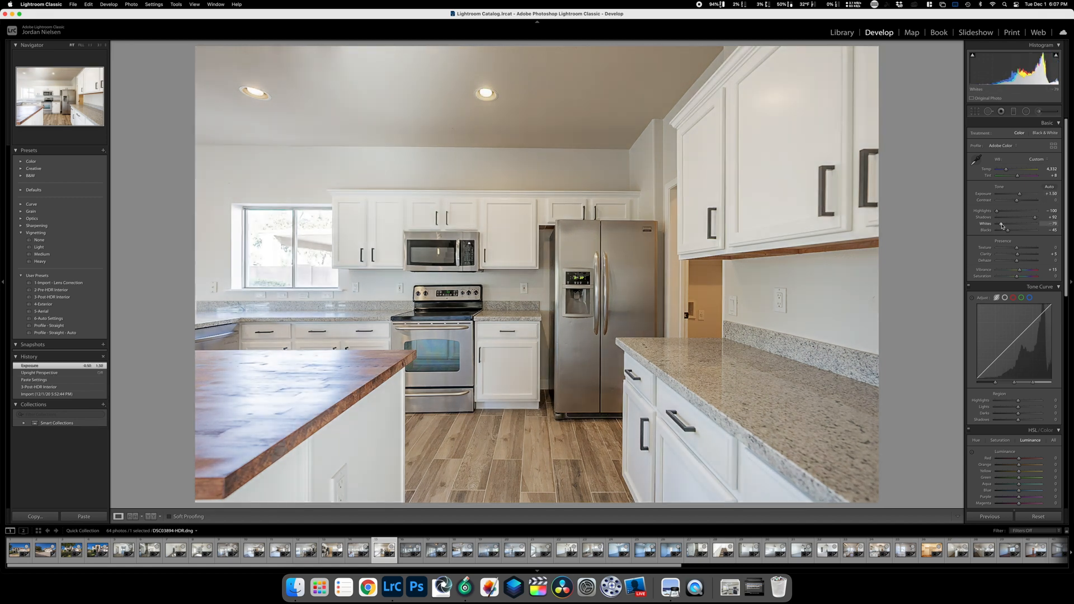
Set the whites to −47 and the temperature to 4,342 on DSC03894-HDR.dng, and copy its develop settings.
mouse_move(1018, 224)
left_mouse_down()
mouse_move(996, 225)
mouse_move(1009, 222)
left_mouse_up()
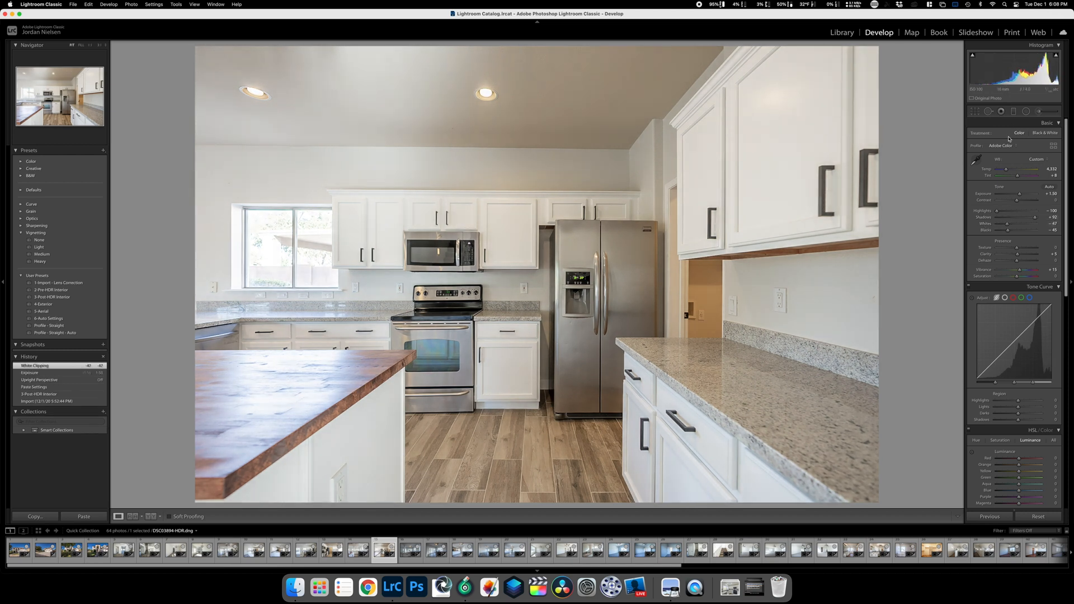
left_click(1005, 170)
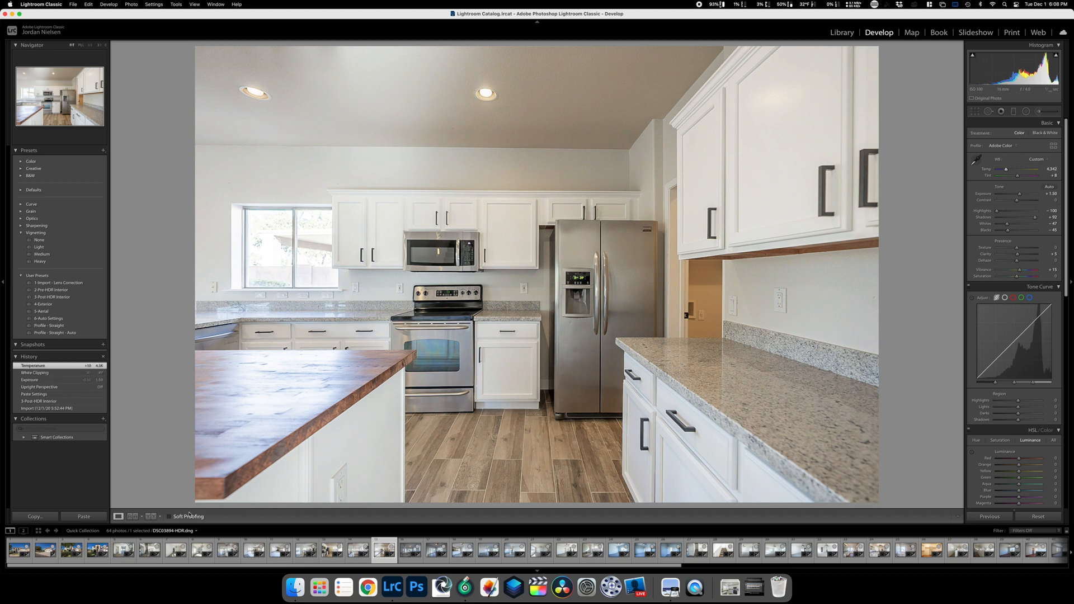
Paste the copied settings onto DSC03897-HDR.dng and set its exposure to +2.55.
key("Right")
left_click(84, 516)
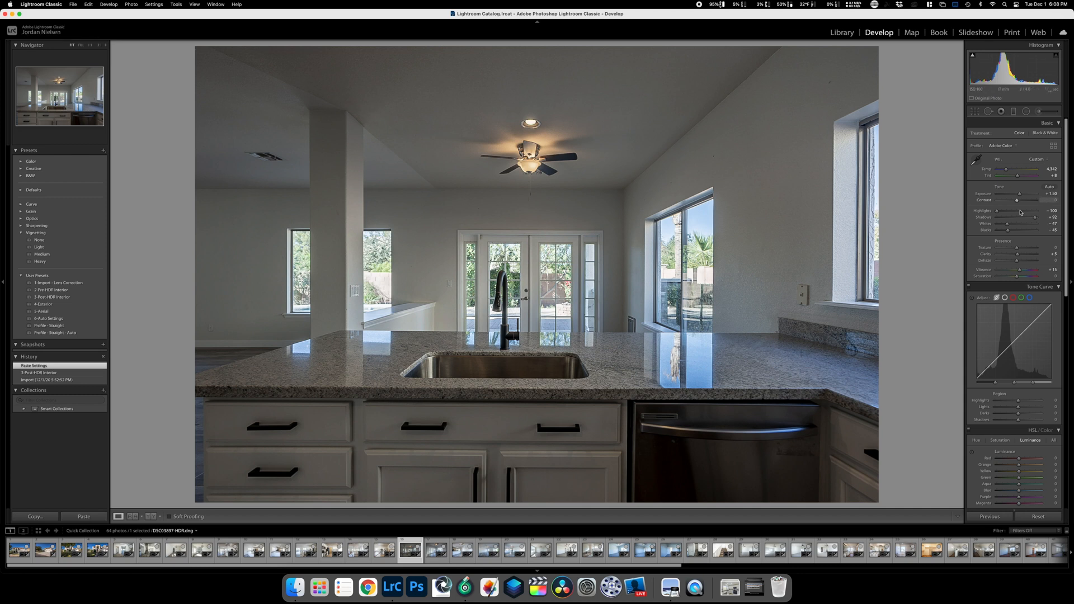
left_click_drag(1018, 197, 1021, 197)
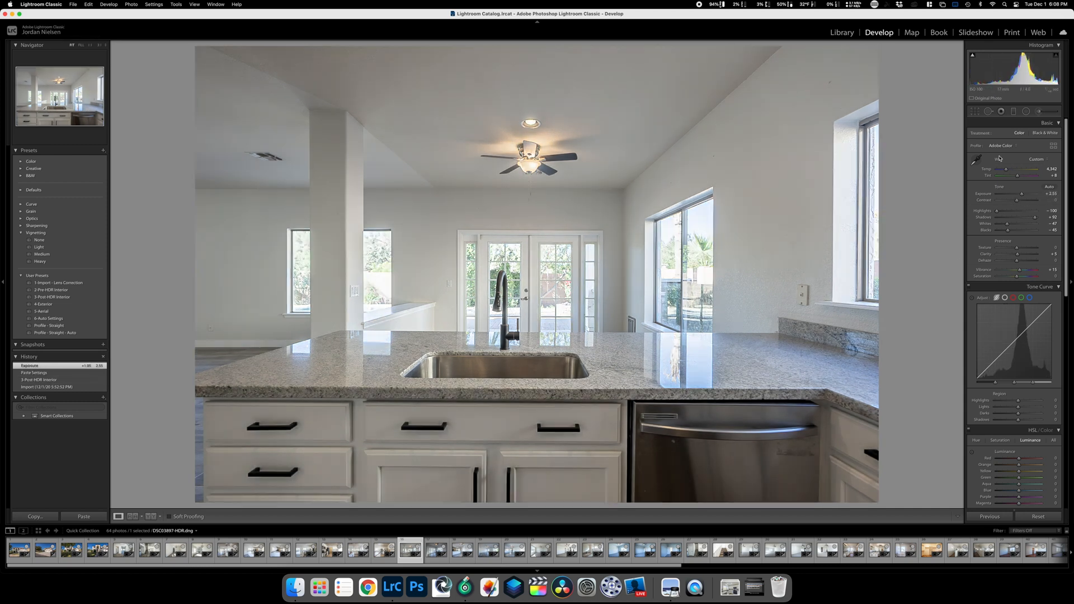
Brush extra exposure across the lower cabinets and dishwasher of DSC03897-HDR.dng with the Adjustment Brush.
left_click(1039, 112)
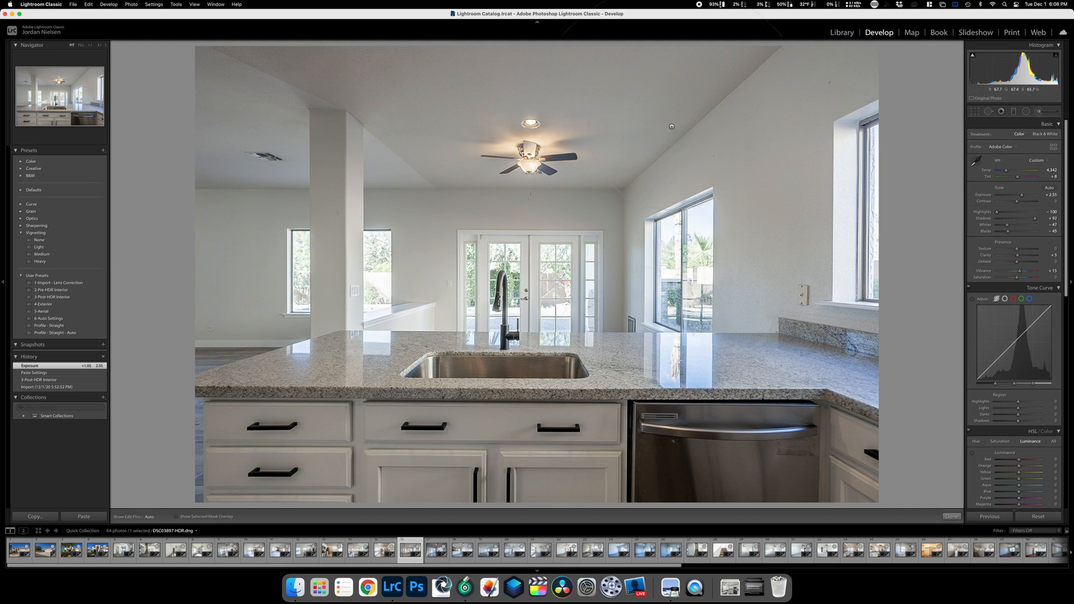
mouse_move(226, 436)
left_mouse_down()
mouse_move(501, 489)
mouse_move(751, 456)
mouse_move(867, 450)
left_mouse_up()
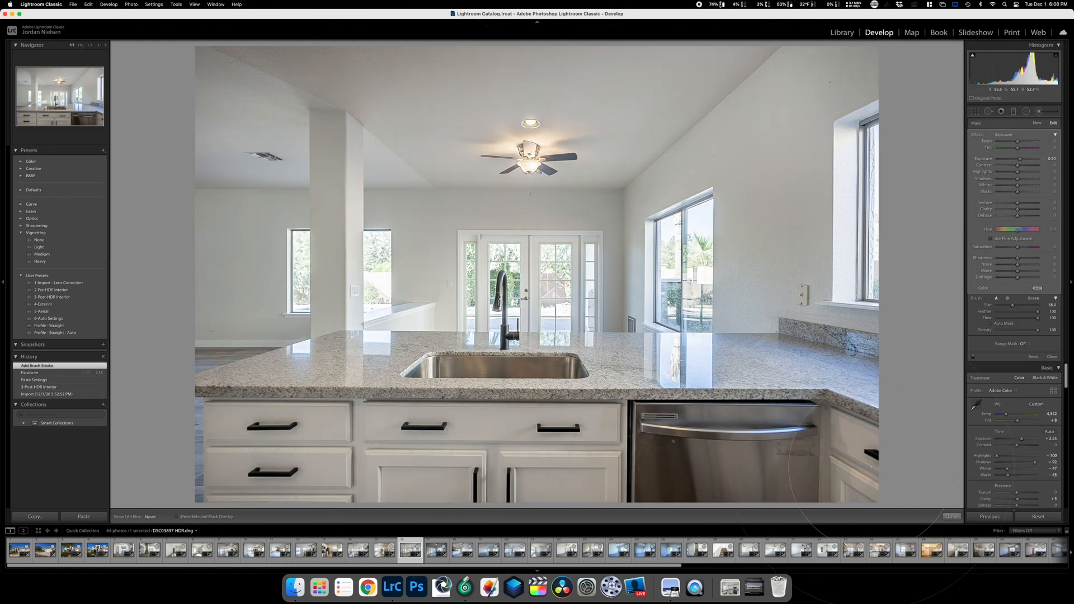
left_click(950, 516)
Paste the copied settings onto DSC03909-HDR.dng and set its exposure to +2.30.
key("Right")
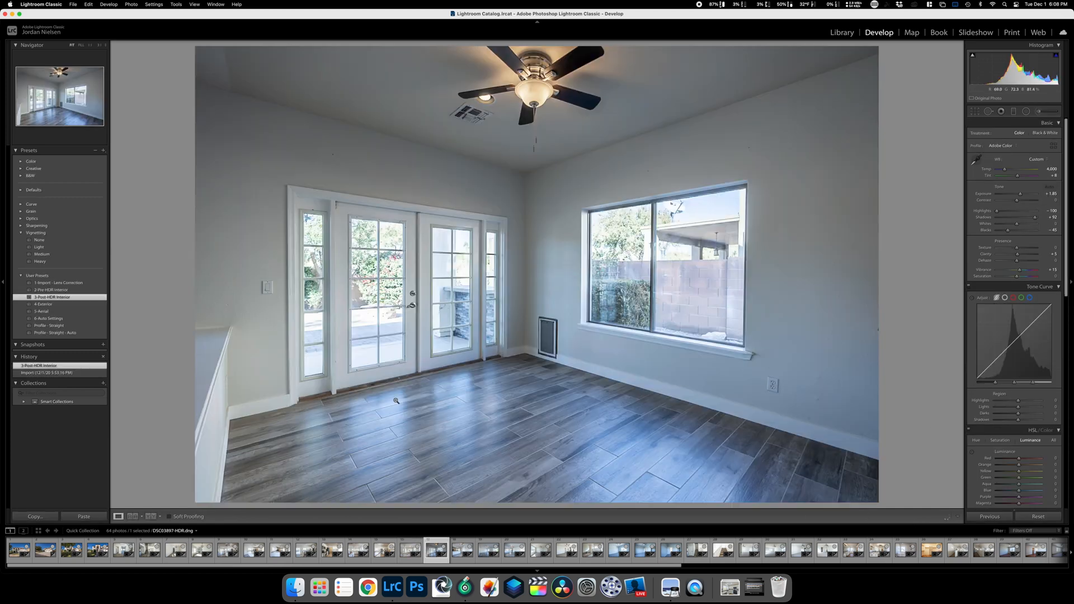
left_click(84, 516)
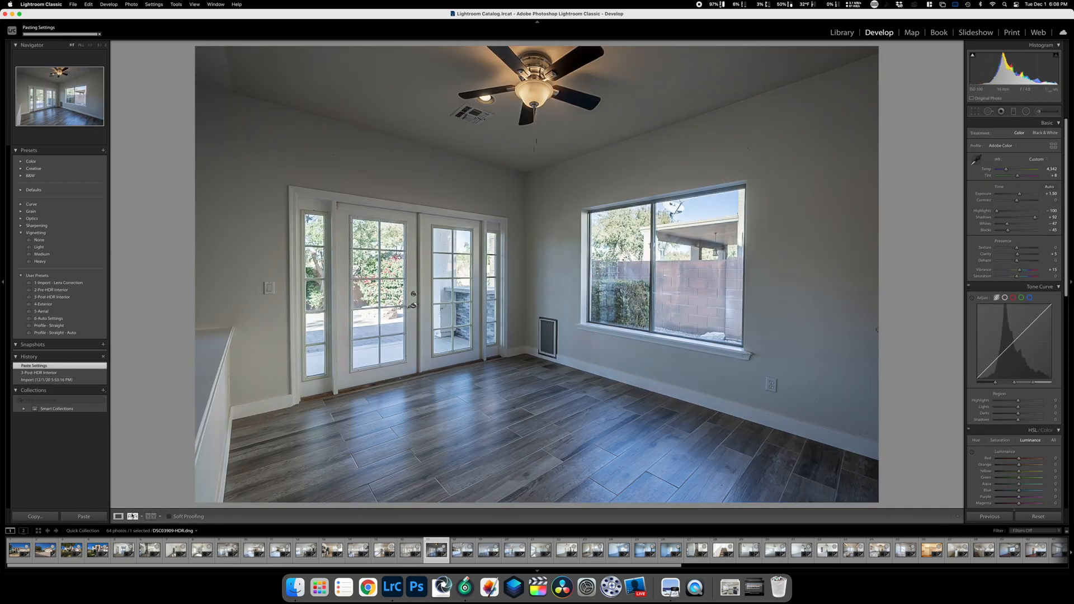
left_click_drag(1019, 192, 1021, 194)
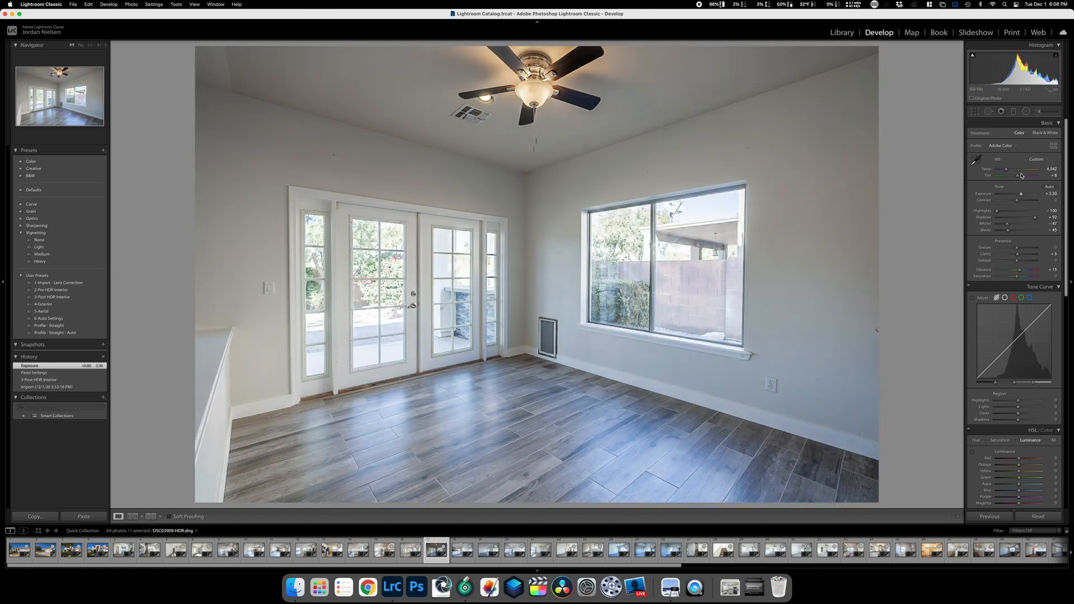
Brush extra exposure over the walls and floor of DSC03909-HDR.dng with the Adjustment Brush, and set the photo's temperature to 4,625.
left_click(1038, 111)
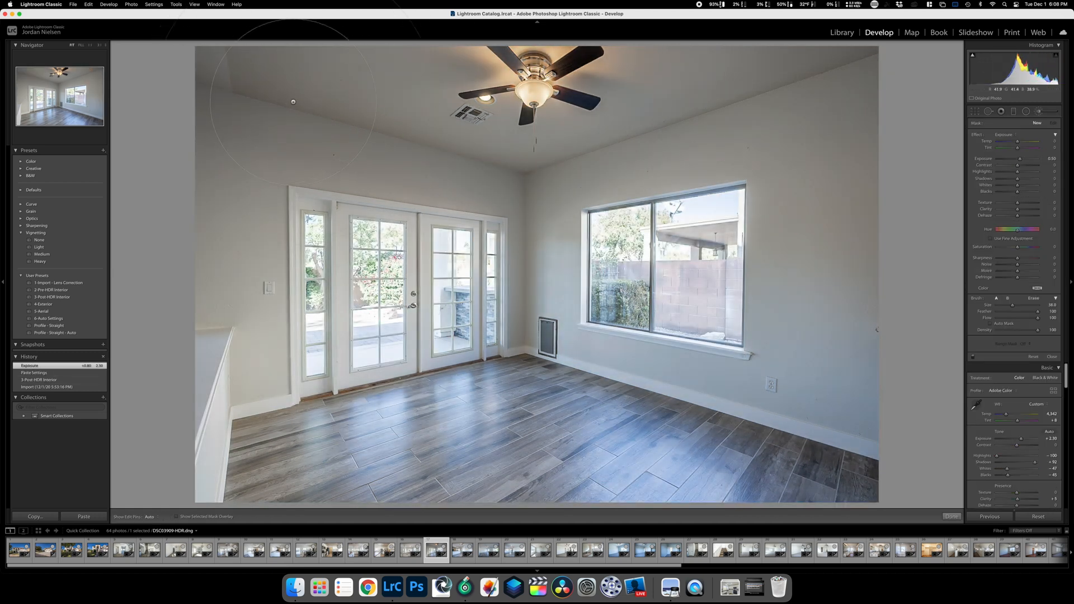
mouse_move(776, 316)
left_mouse_down()
mouse_move(755, 459)
mouse_move(425, 442)
mouse_move(252, 448)
left_mouse_up()
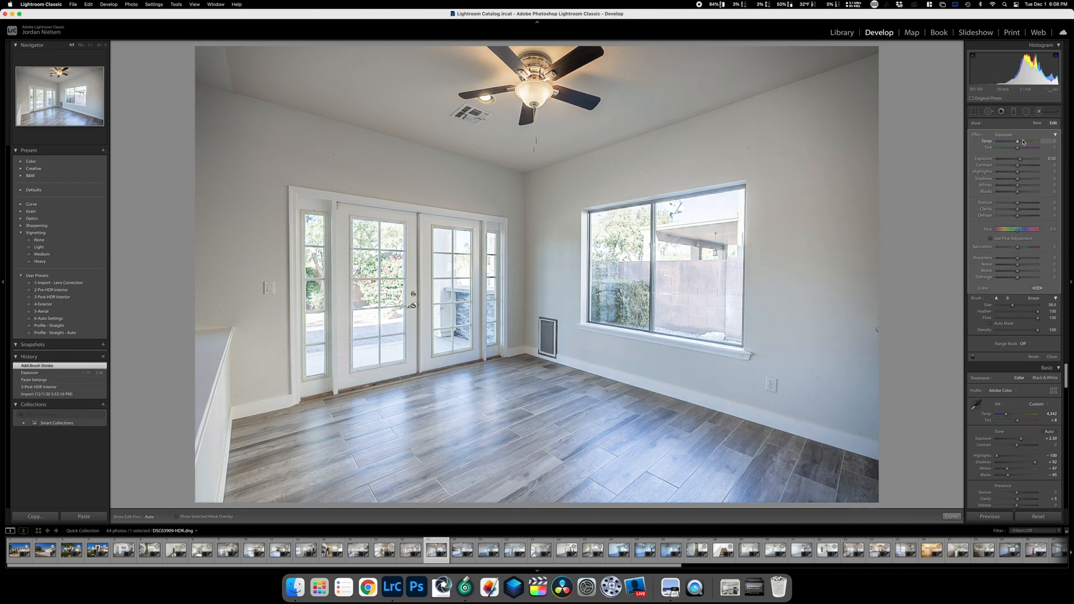
left_click(1036, 112)
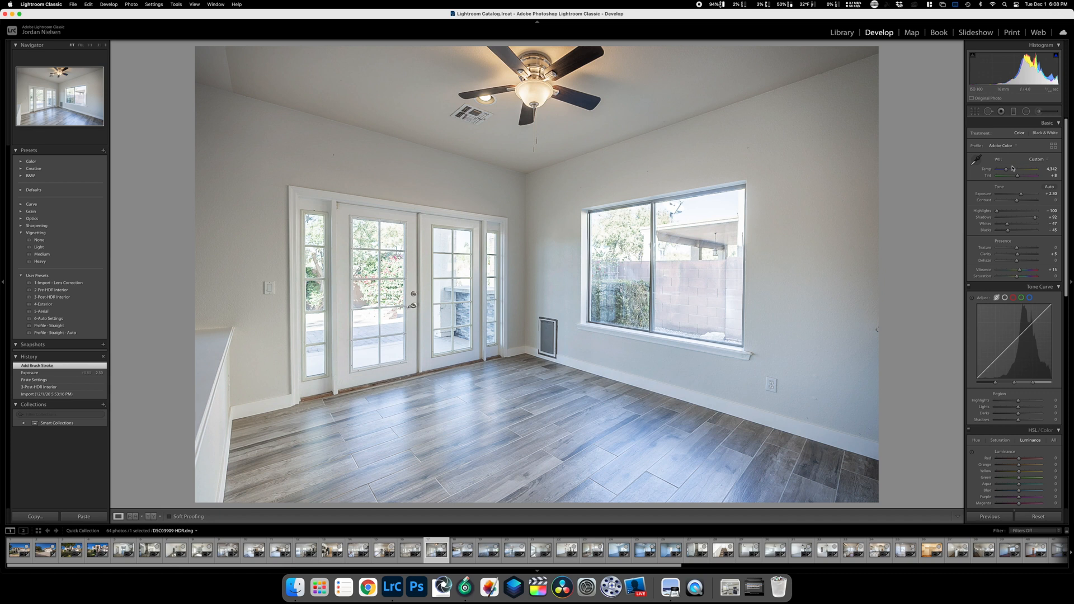
left_click_drag(1005, 171, 1008, 172)
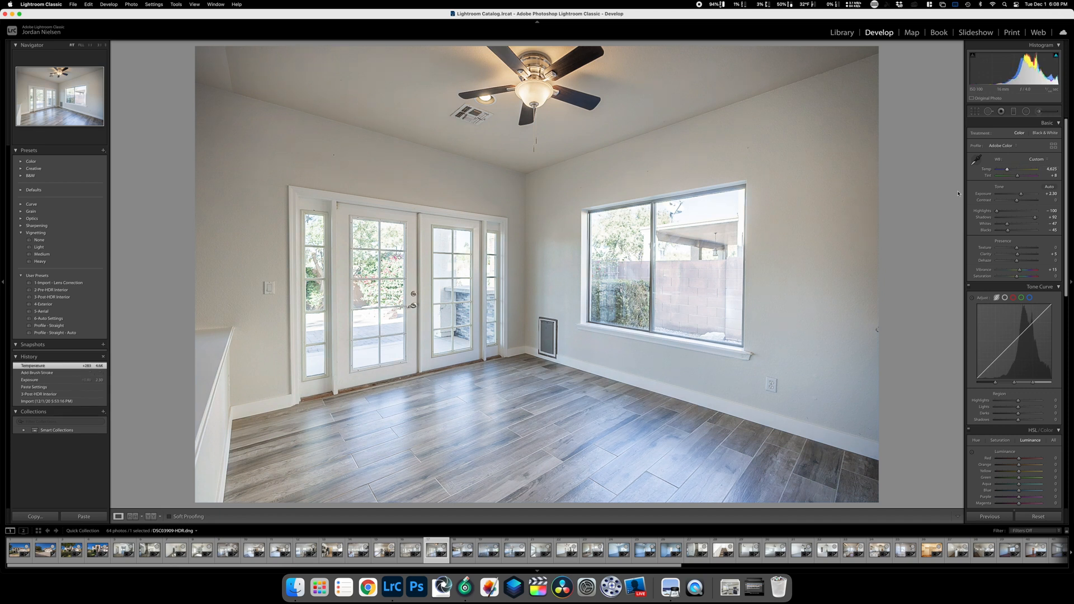
Paste the copied settings onto DSC03912-HDR.dng, set its exposure to +2.00, and apply Auto Upright correction.
key("Right")
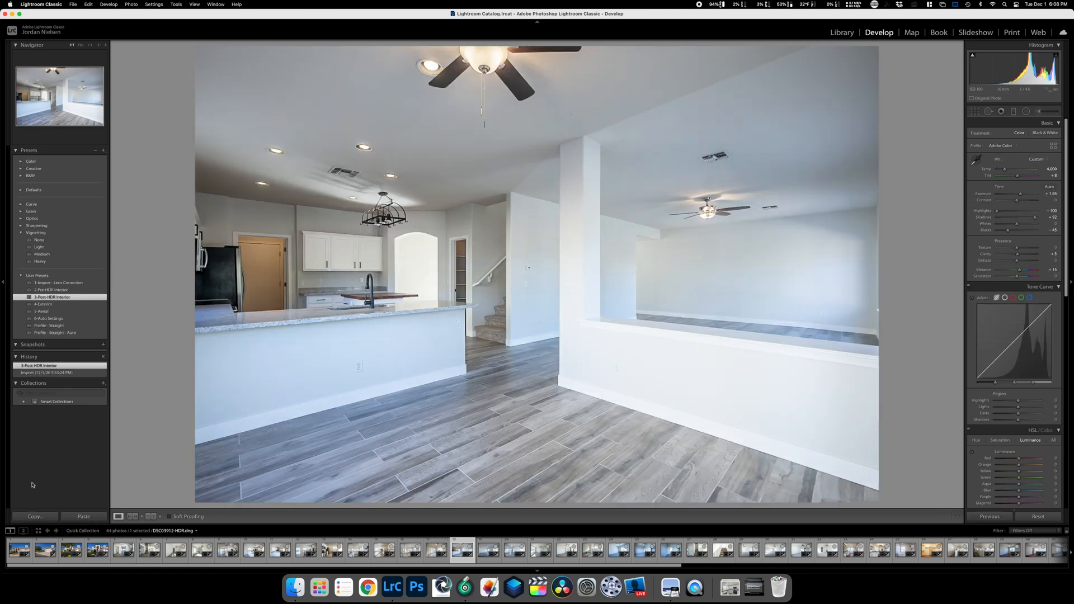
left_click(83, 515)
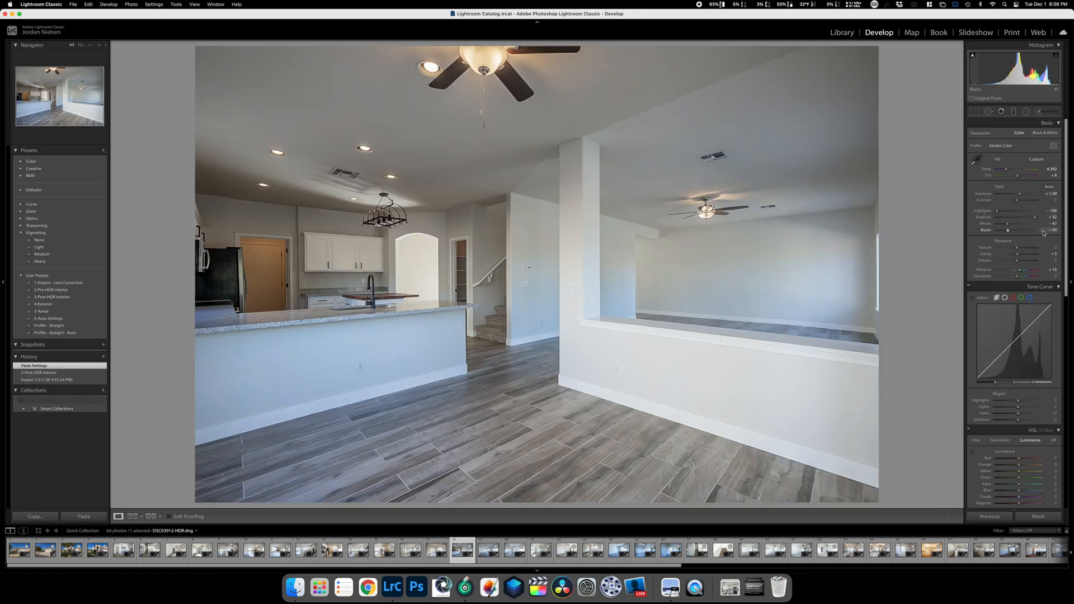
scroll(1012, 335, "down", 10)
scroll(1011, 423, "down", 2)
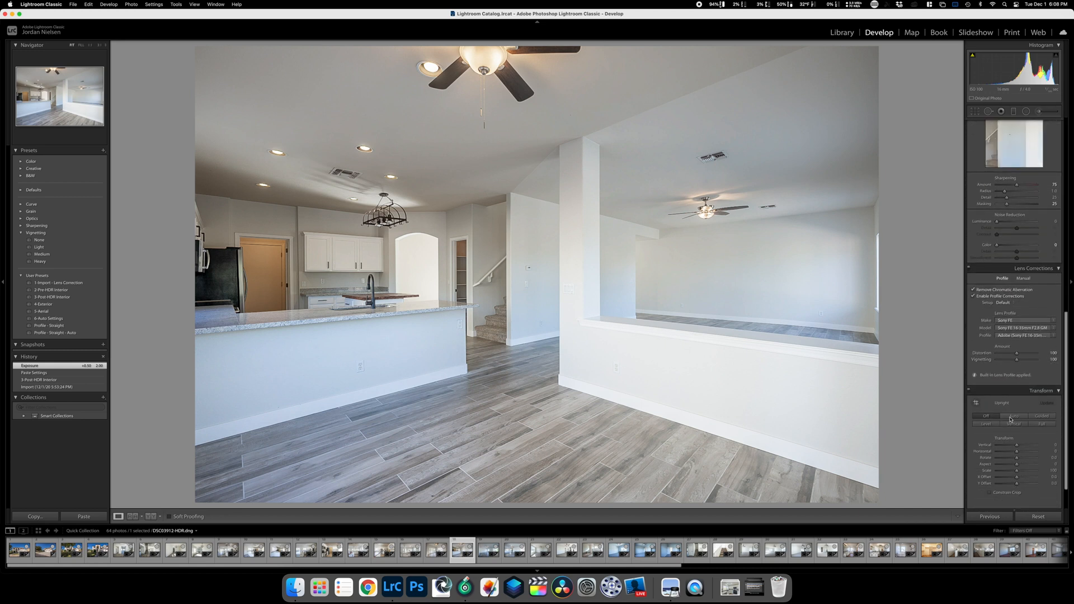
left_click(1013, 416)
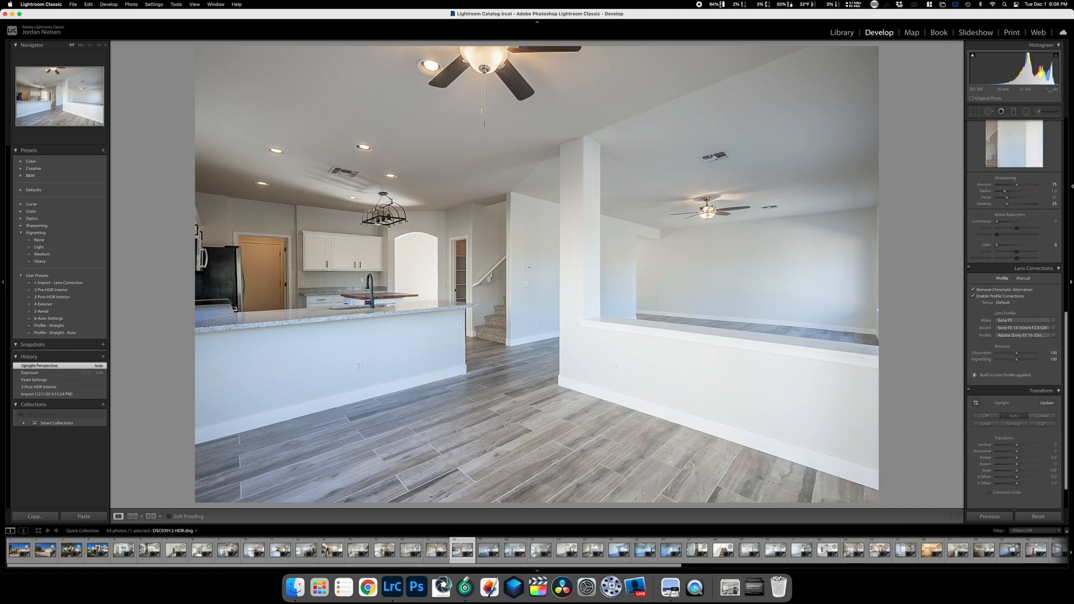
Set DSC03912-HDR.dng to +2.05 exposure and −69 whites, and brush extra exposure over its ceiling and kitchen area.
scroll(1021, 198, "up", 12)
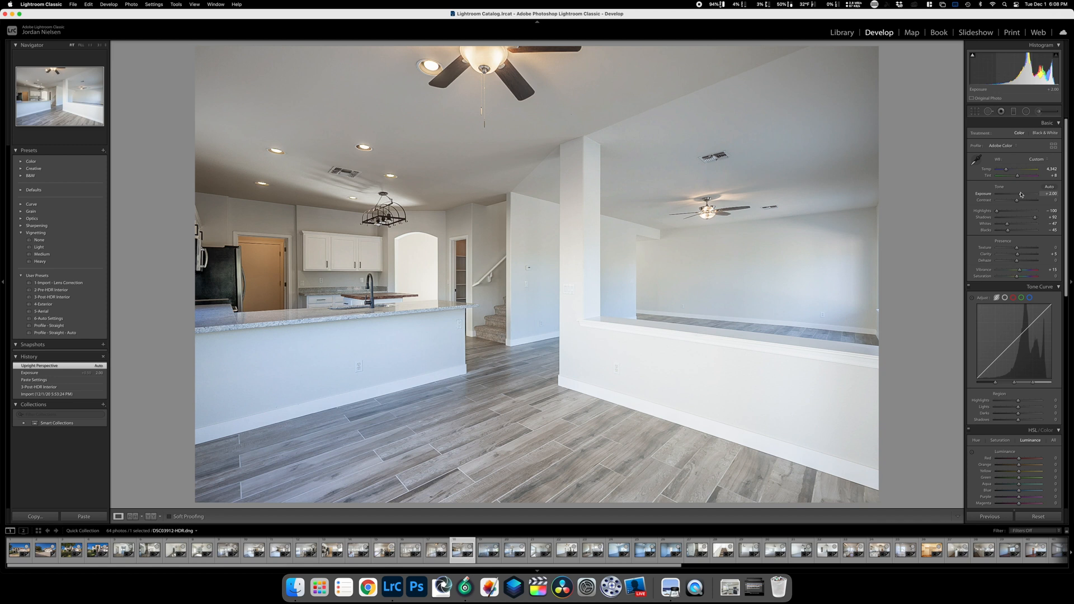
left_click_drag(1020, 194, 1002, 225)
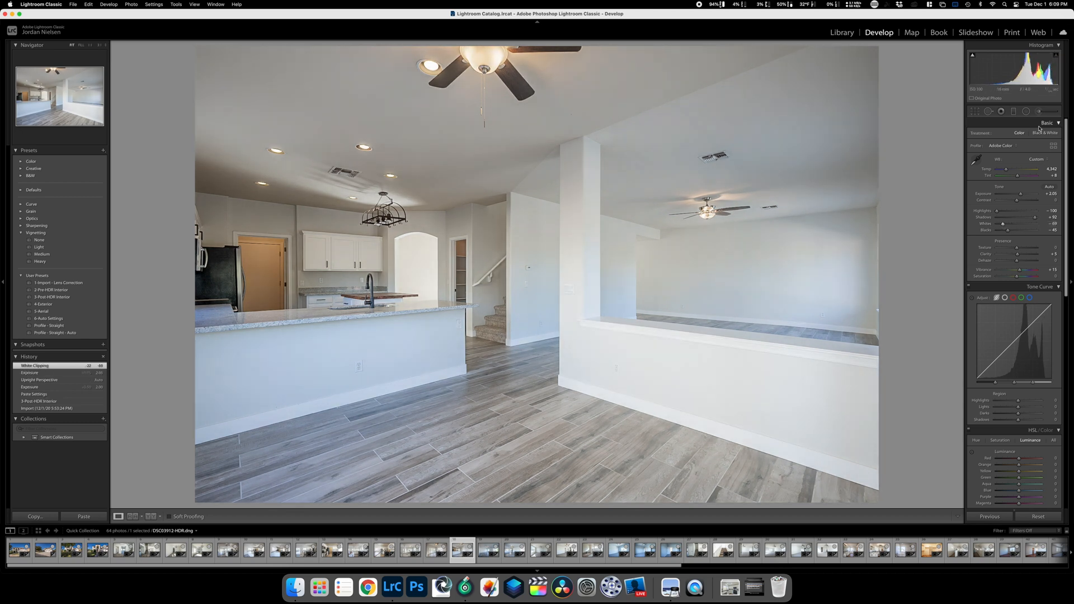
left_click(1038, 112)
mouse_move(386, 134)
left_mouse_down()
mouse_move(271, 243)
mouse_move(422, 229)
left_mouse_up()
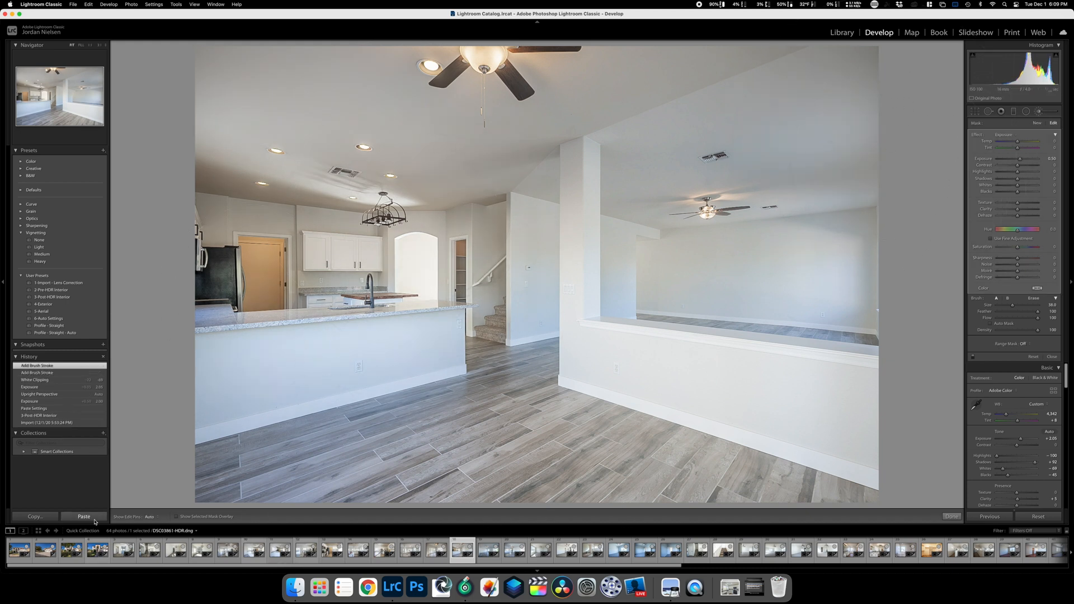
Copy the kitchen photo's develop settings with the default selection and paste them onto the next three photos.
left_click(39, 516)
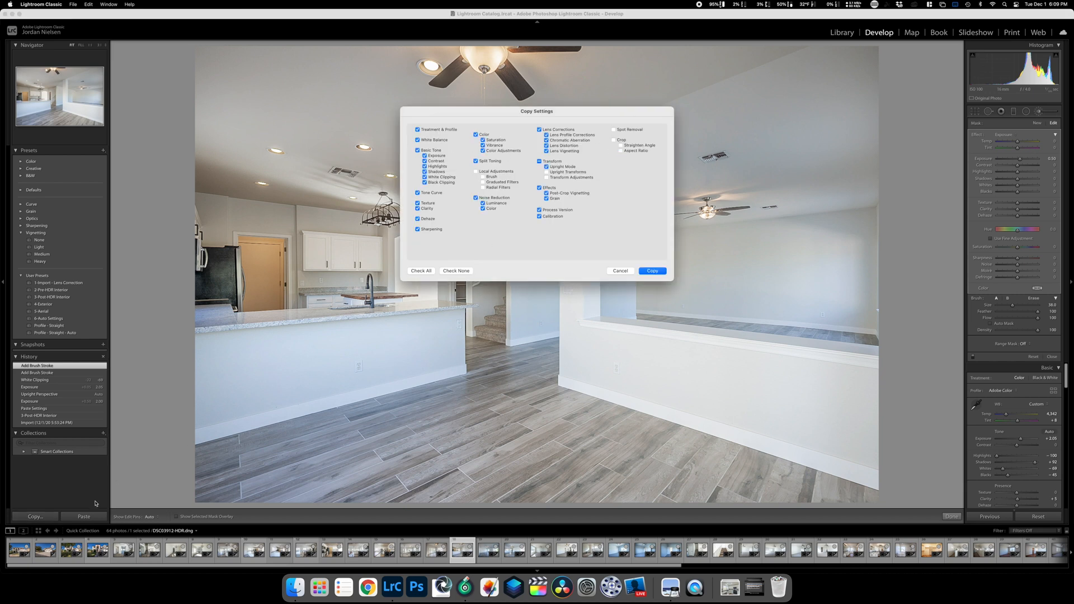
left_click(652, 271)
left_click(488, 550)
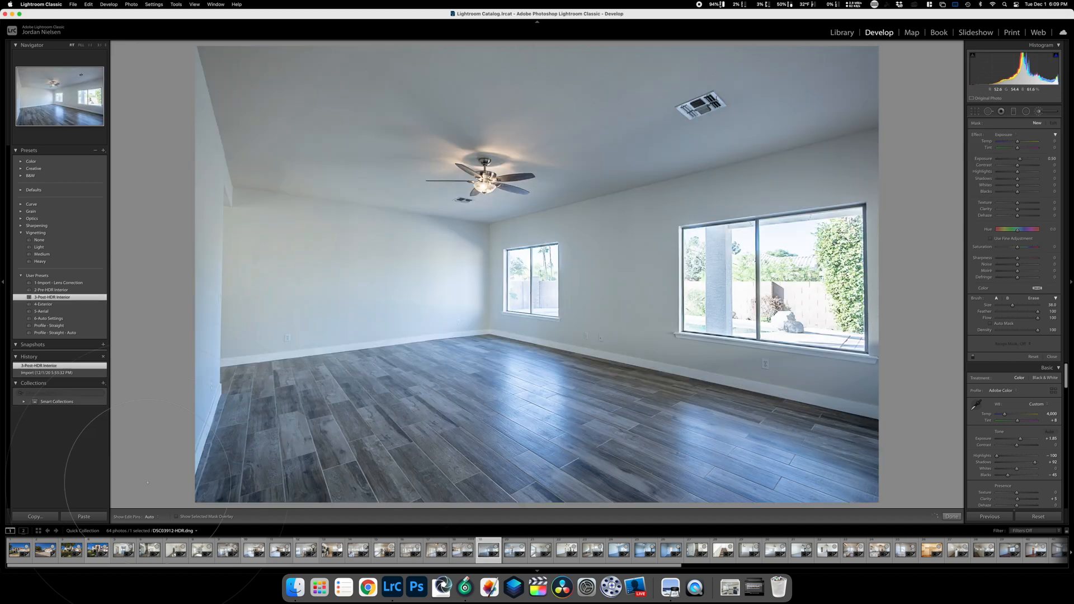
left_click(84, 517)
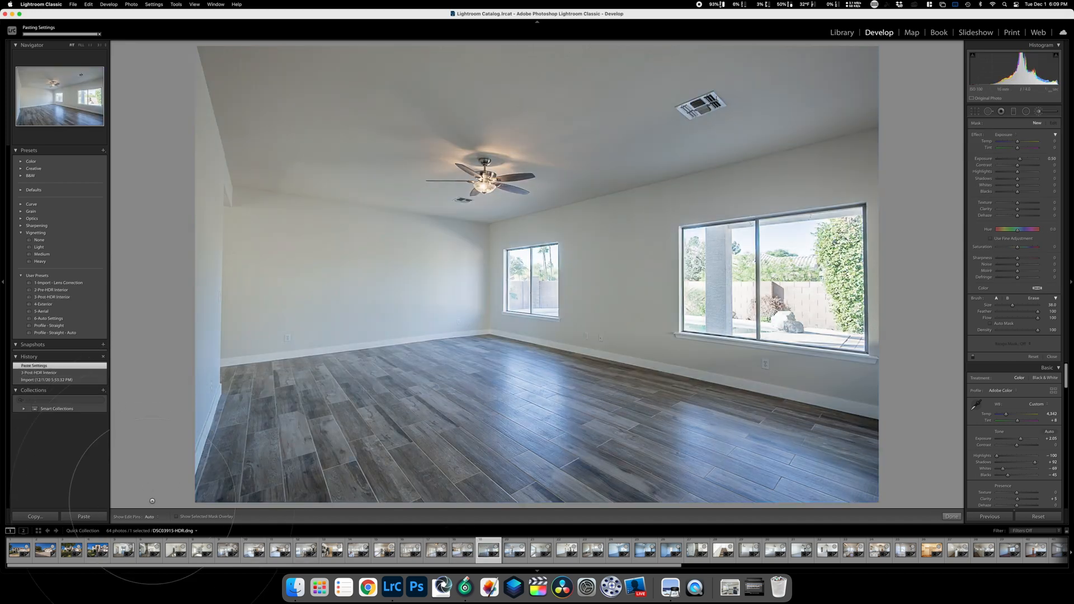
key("Right")
left_click(90, 518)
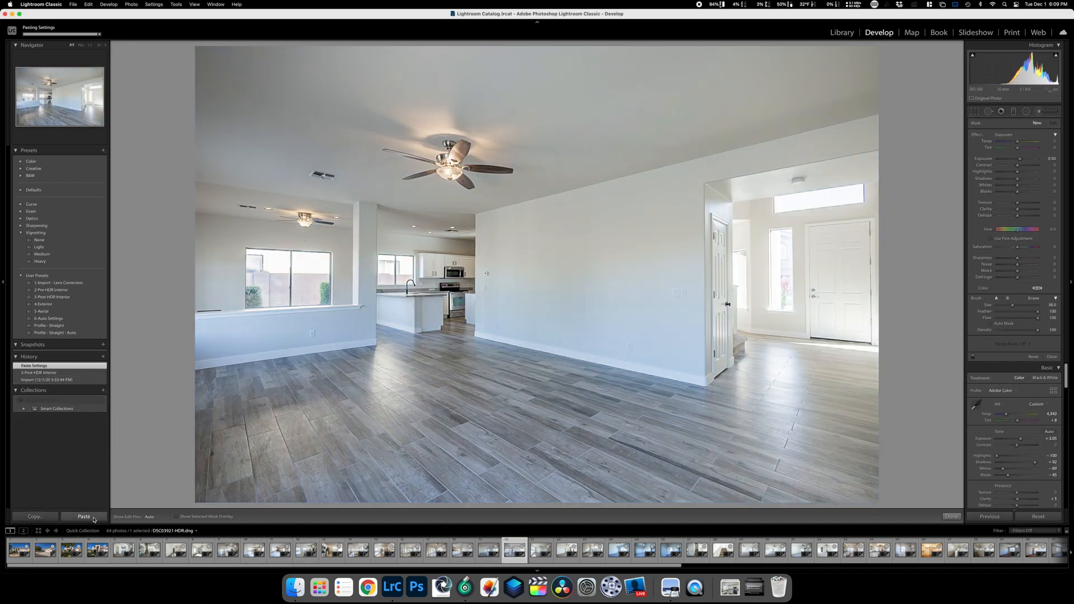
key("Right")
left_click(94, 518)
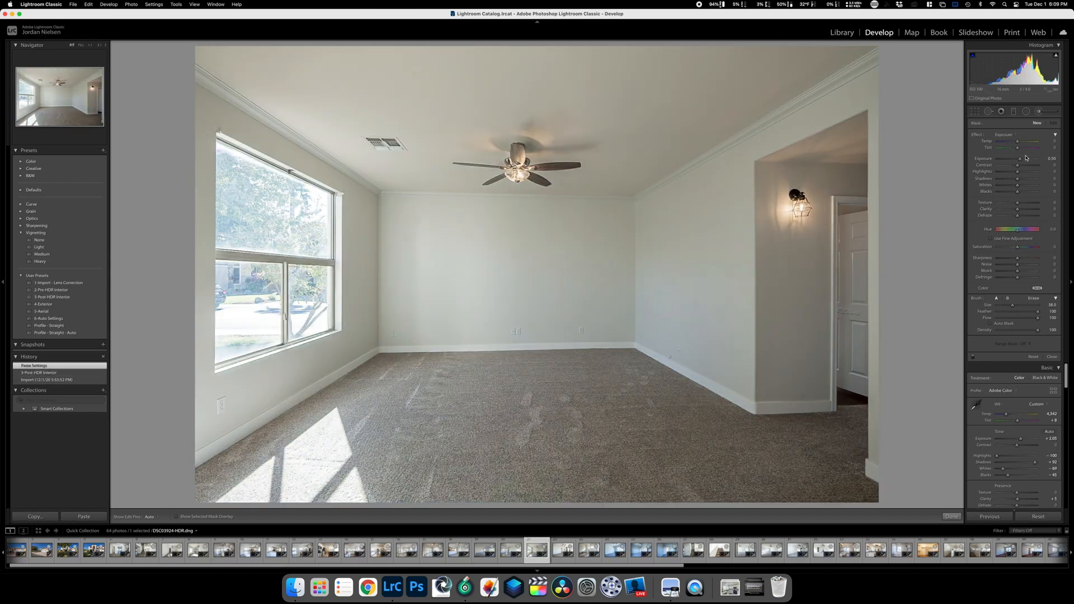
Close the adjustment brush and set the carpeted window room photo's exposure to +2.65 and temperature to 4,173.
left_click(1037, 112)
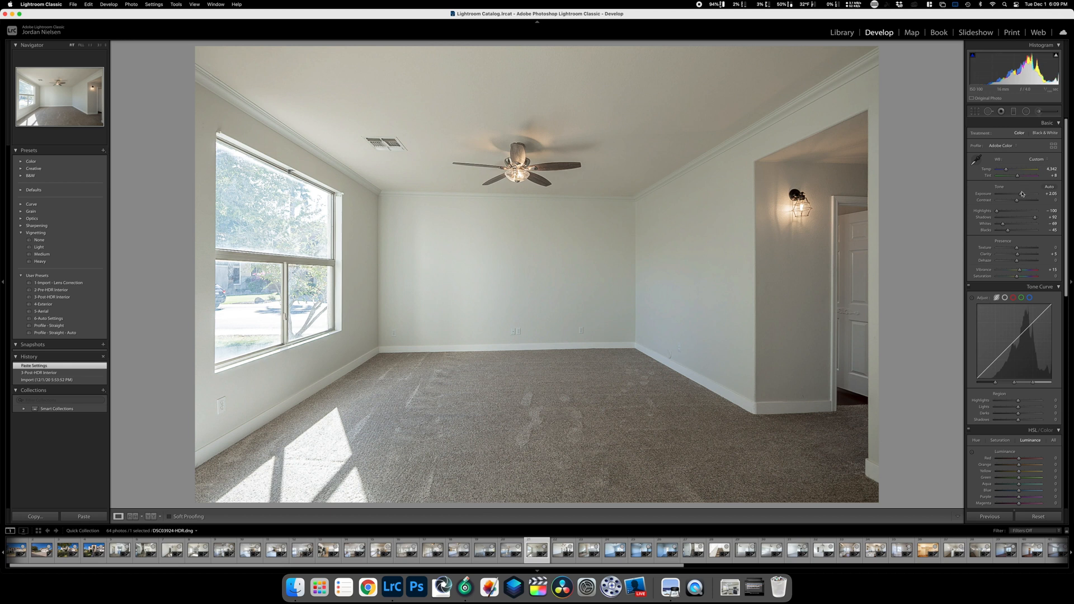
left_click_drag(1021, 196, 1025, 195)
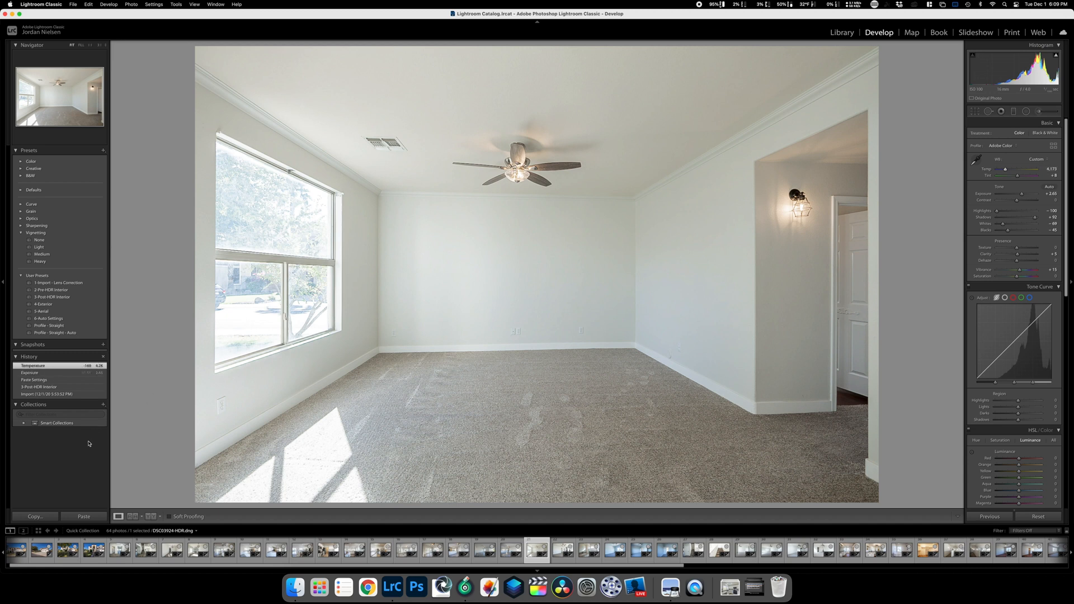
Copy the window room's settings onto the next photo, with the carpeted room and stairs, and set its exposure to +2.05.
left_click(49, 511)
key("Return")
key("Right")
left_click(93, 515)
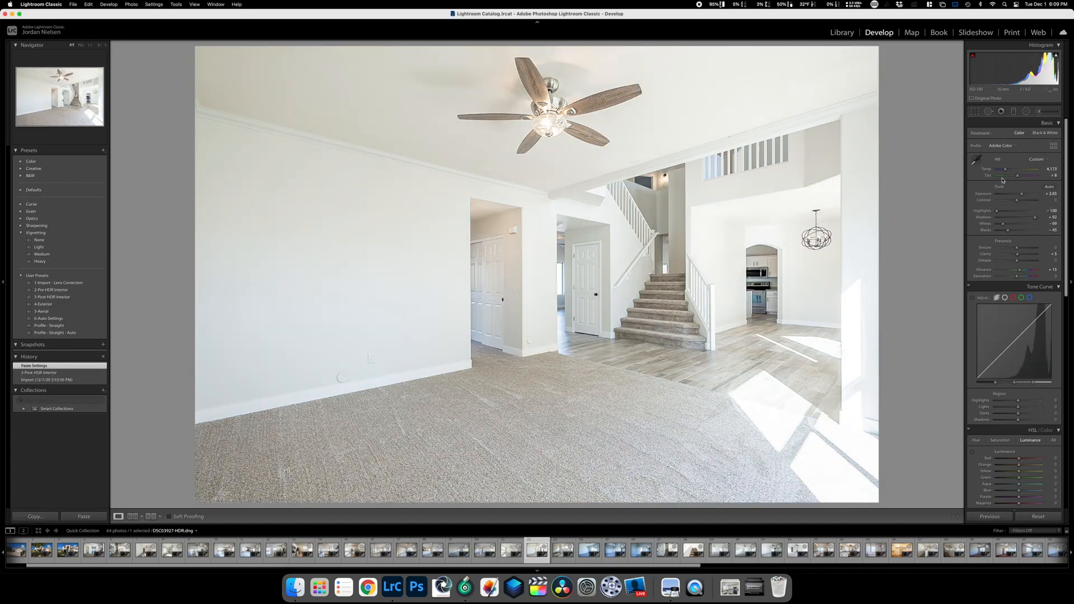
left_click_drag(1021, 195, 1021, 195)
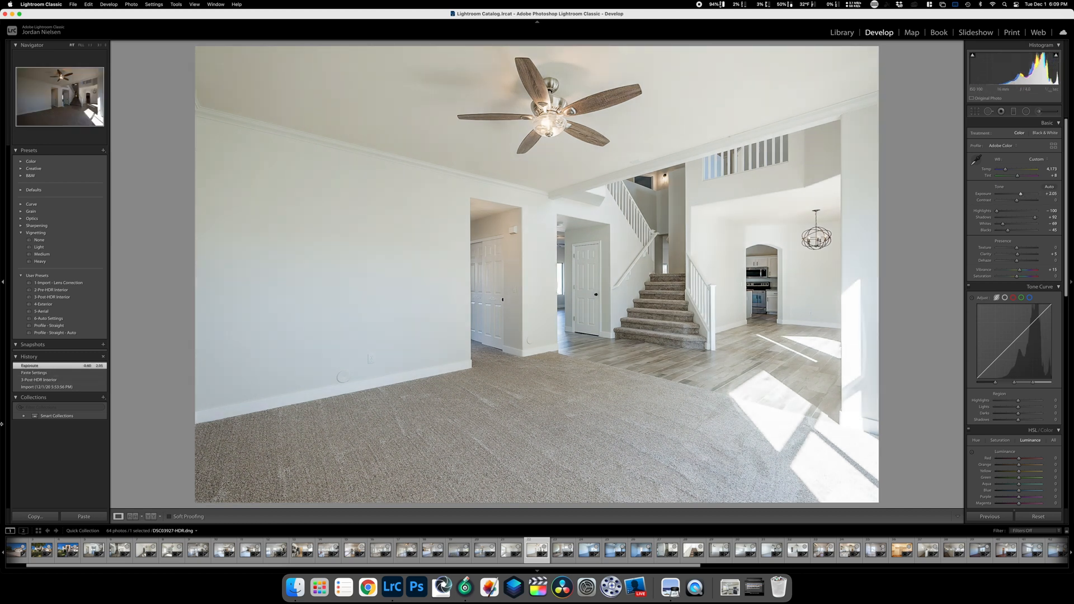
Copy the stair-view photo's settings onto the bathroom photo with the tub and set its exposure to +2.50.
left_click(37, 520, "alt")
key("Right")
left_click(84, 517)
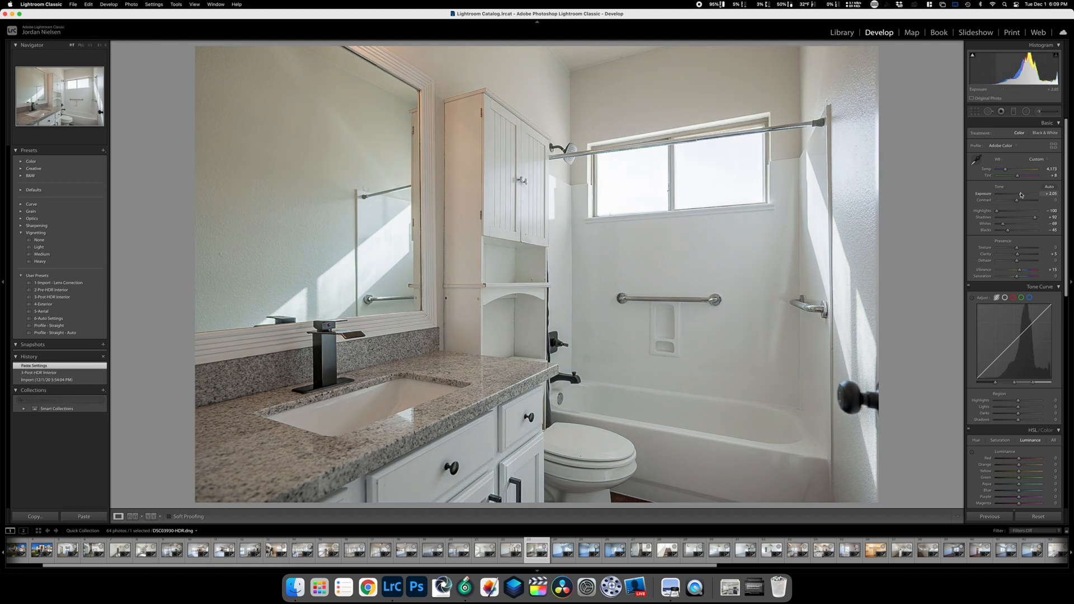
left_click_drag(1021, 196, 1022, 195)
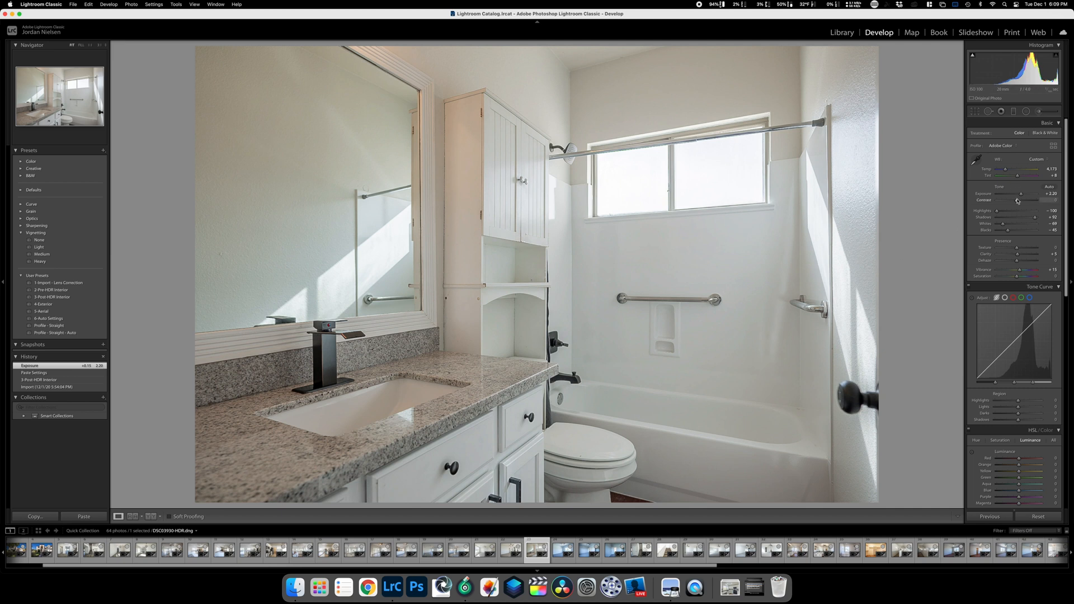
left_click_drag(1020, 194, 1020, 197)
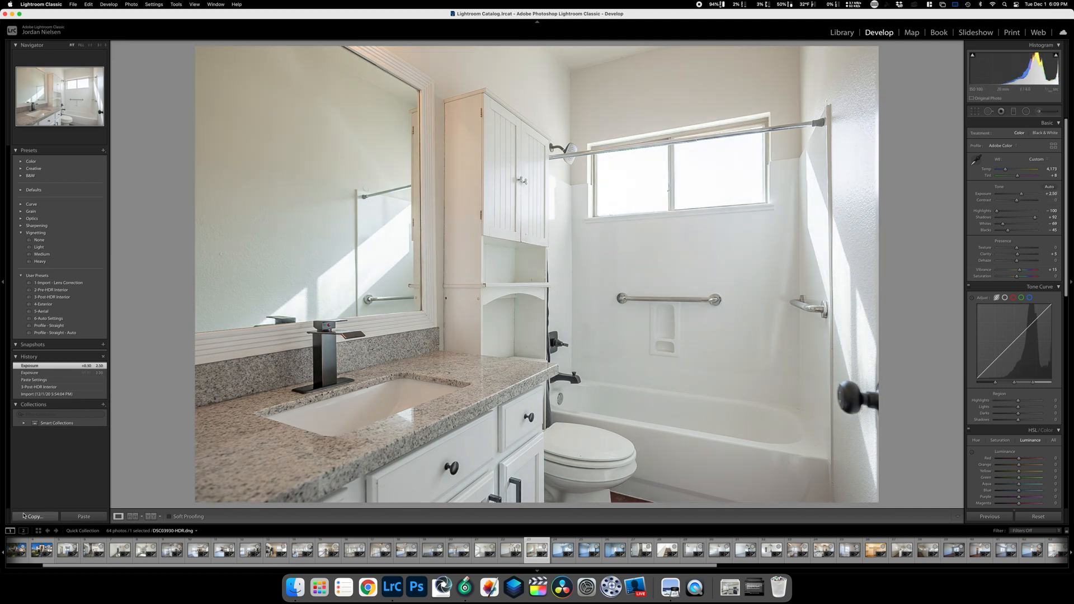
On the next, blue-tinted bedroom photo, sample the white balance from the wall outlet and set the temperature to 6,219.
key("Right")
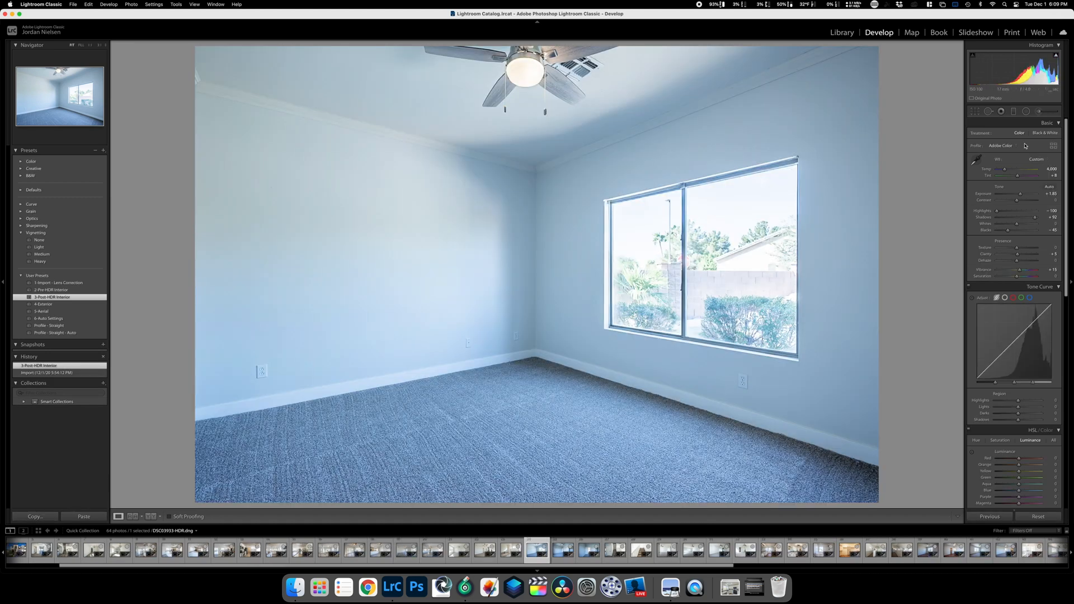
left_click(976, 160)
left_click(265, 369)
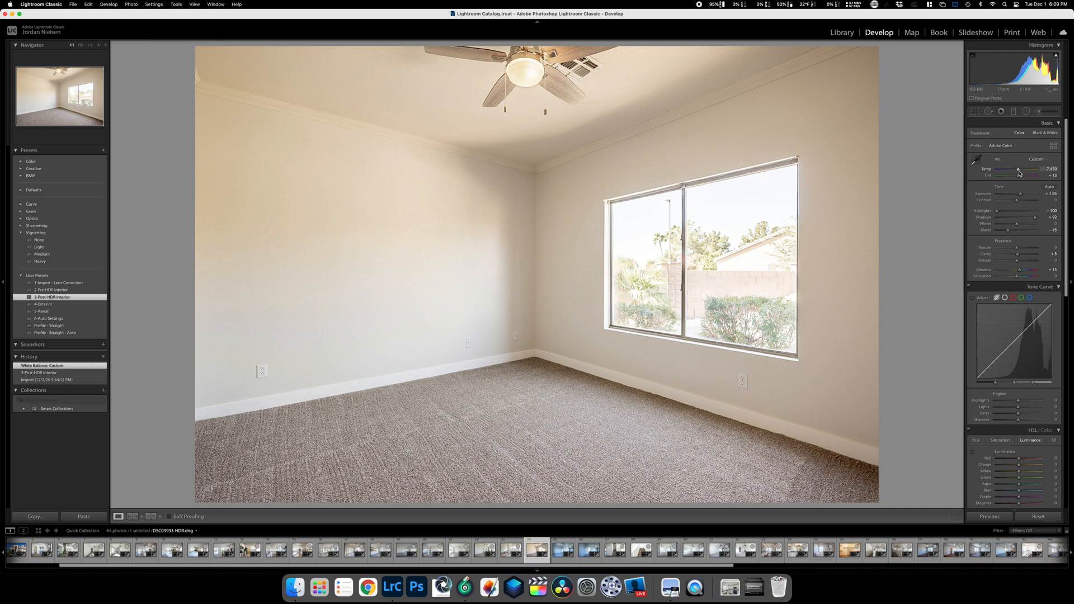
left_click_drag(1018, 171, 1014, 171)
Set the bedroom photo's whites to -61, clarity to +37, dehaze to +7 and contrast to +7.
left_click_drag(1016, 224, 1004, 224)
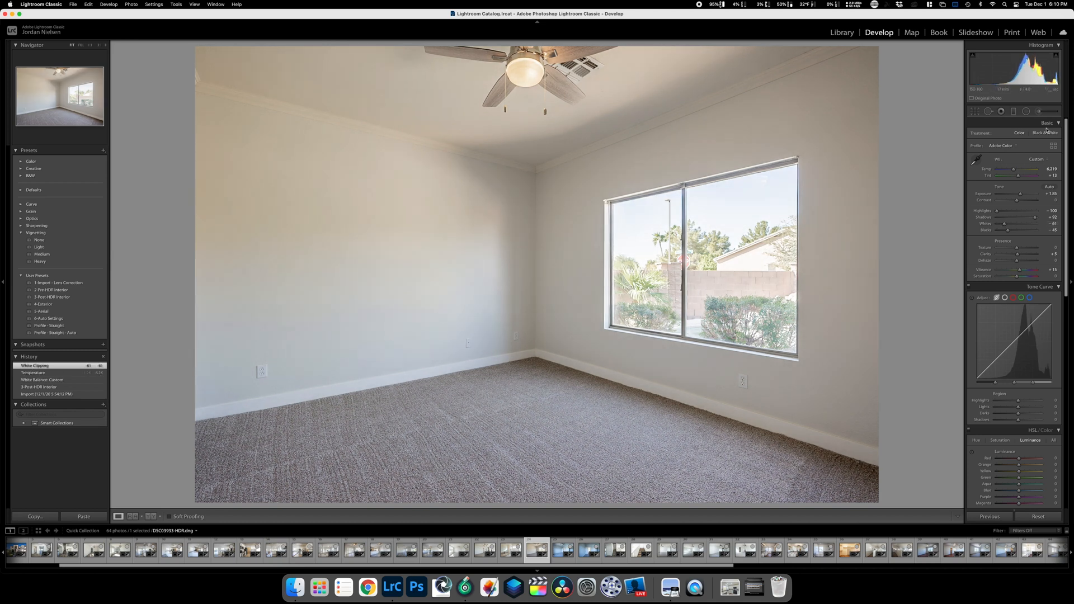
left_click_drag(1018, 257, 1018, 260)
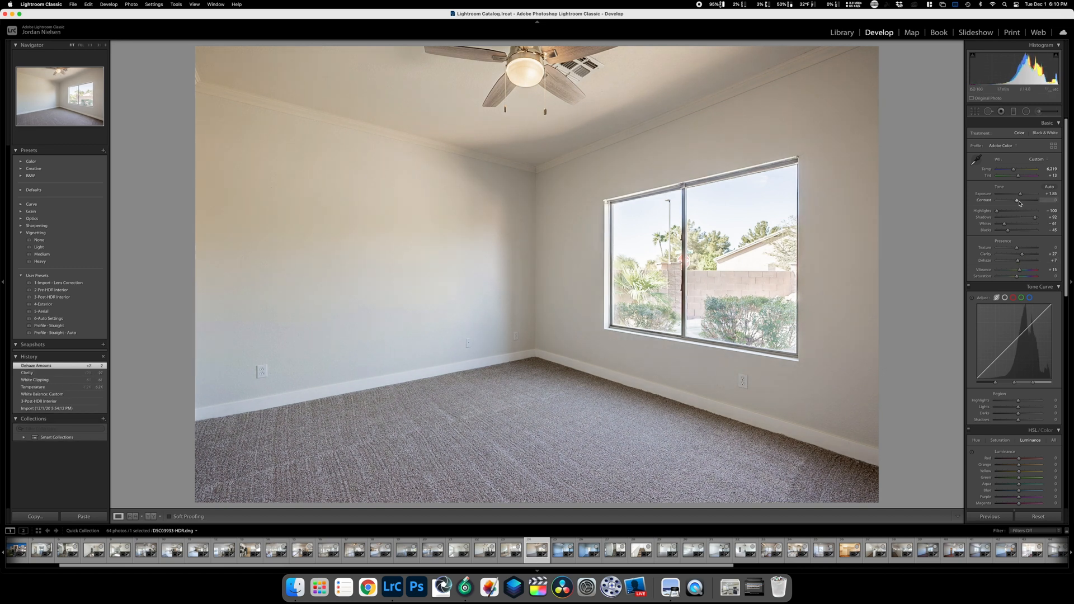
left_click_drag(1016, 202, 1017, 202)
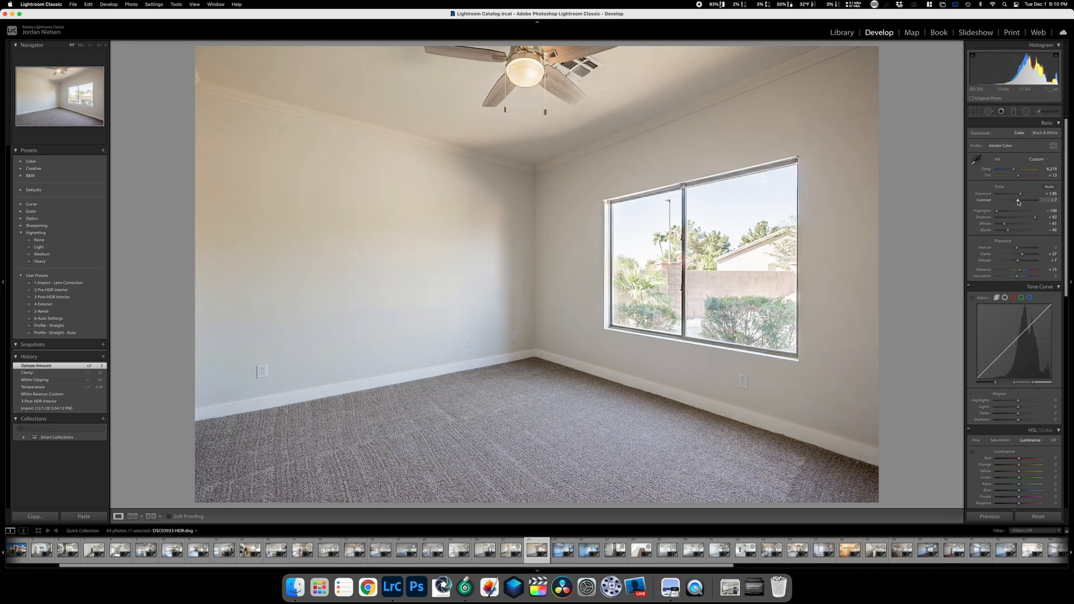
Copy the bedroom photo's settings and paste them onto the next three photos, up to the front staircase view.
left_click(26, 515)
key("Return")
key("Right")
left_click(83, 516)
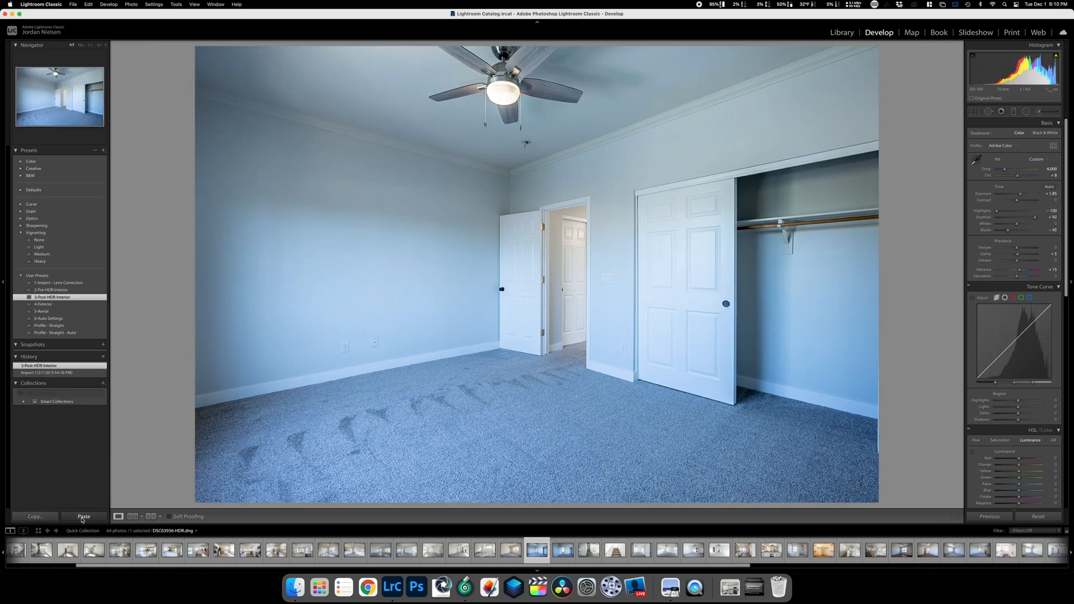
key("Right")
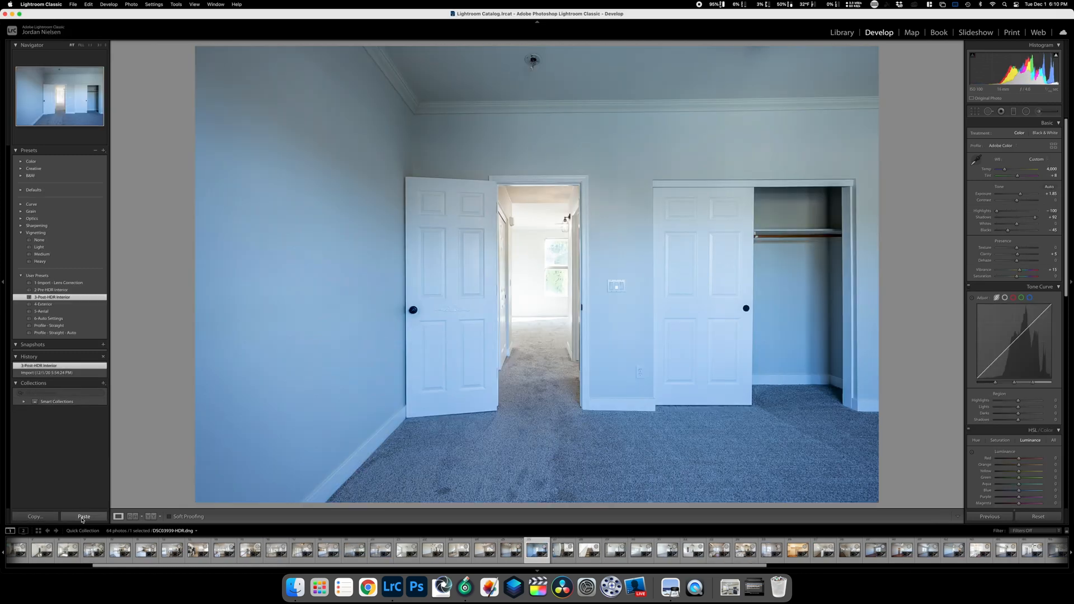
left_click(83, 516)
key("Right")
left_click(83, 516)
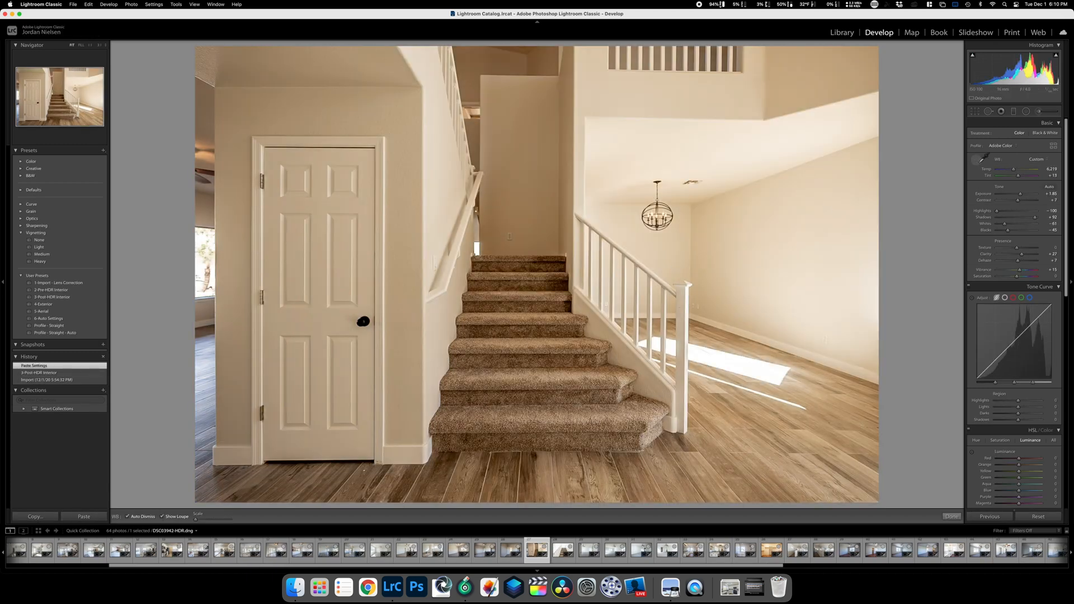
Sample the staircase photo's white balance from the baseboard beside the door and set its exposure to +2.35.
left_click(417, 448)
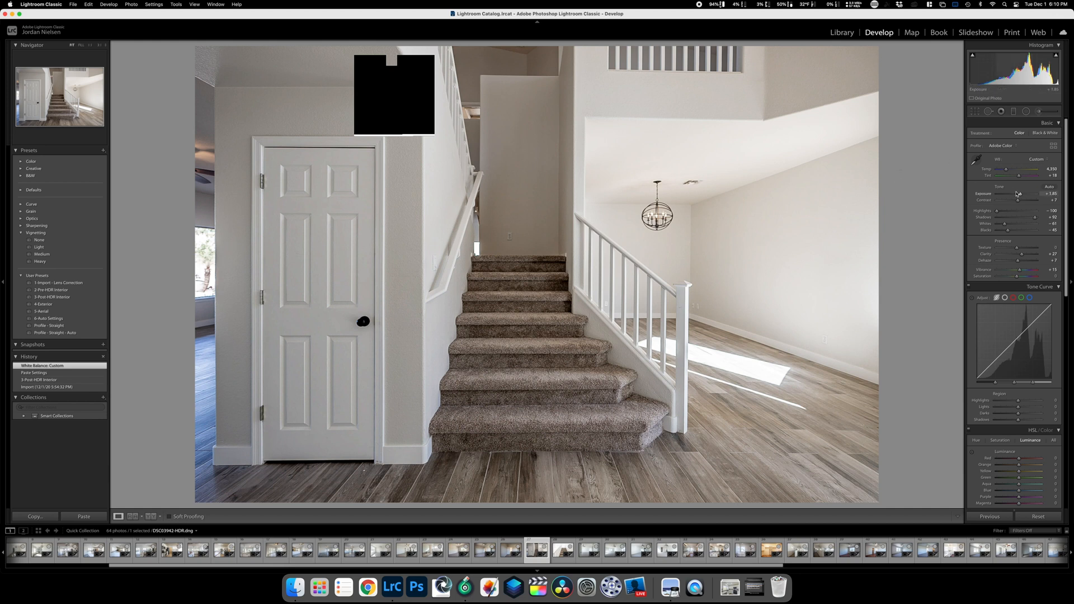
left_click_drag(1020, 195, 1021, 194)
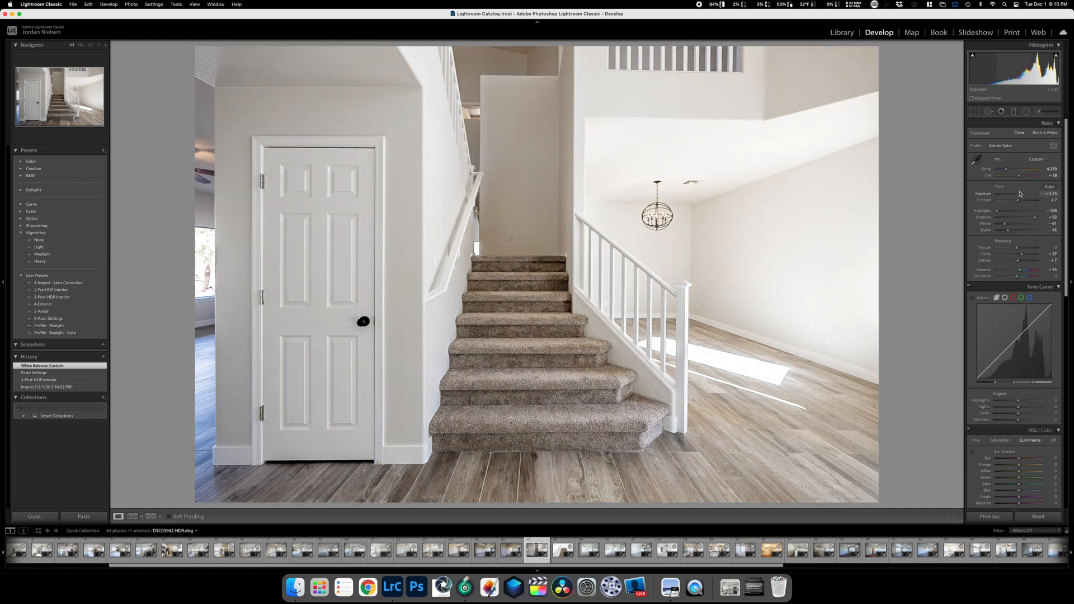
Copy the staircase photo's settings and paste them onto the next four photos.
left_click(51, 519)
key("Return")
key("Right")
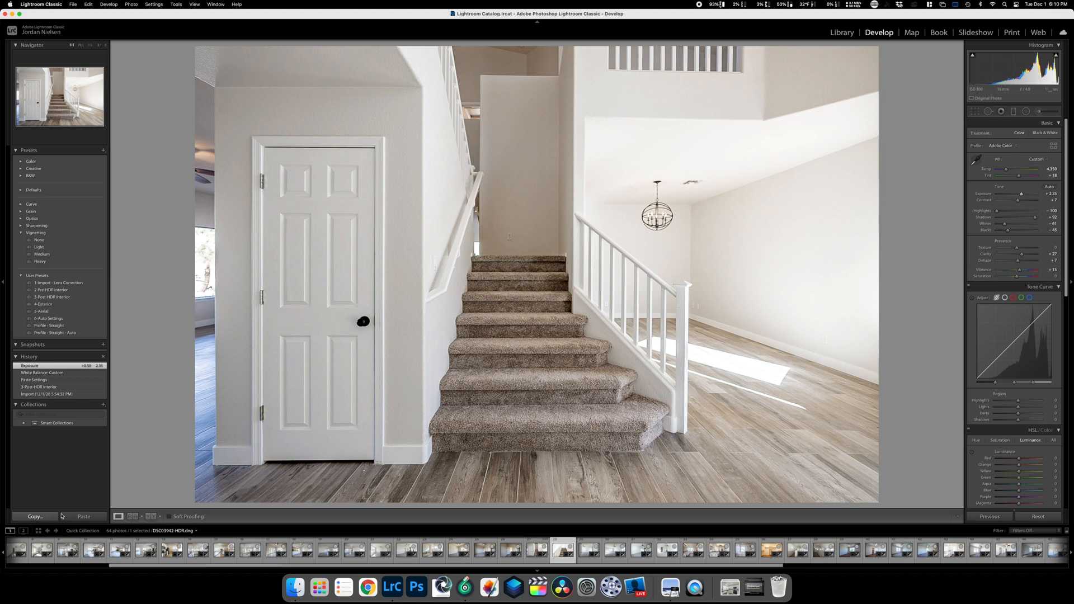
left_click(84, 516)
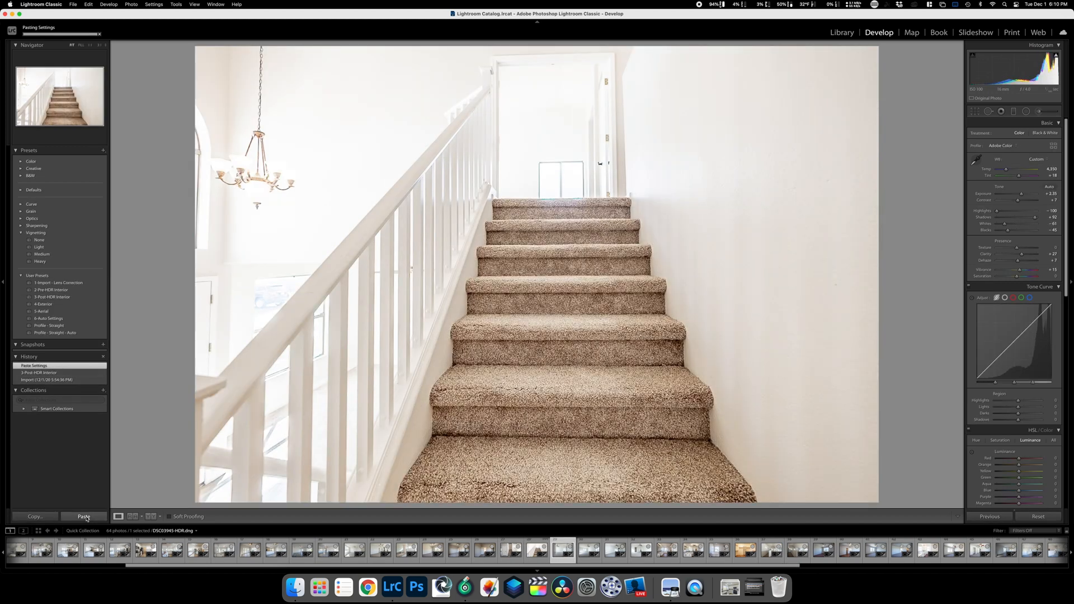
key("Right")
left_click(86, 517)
key("Right")
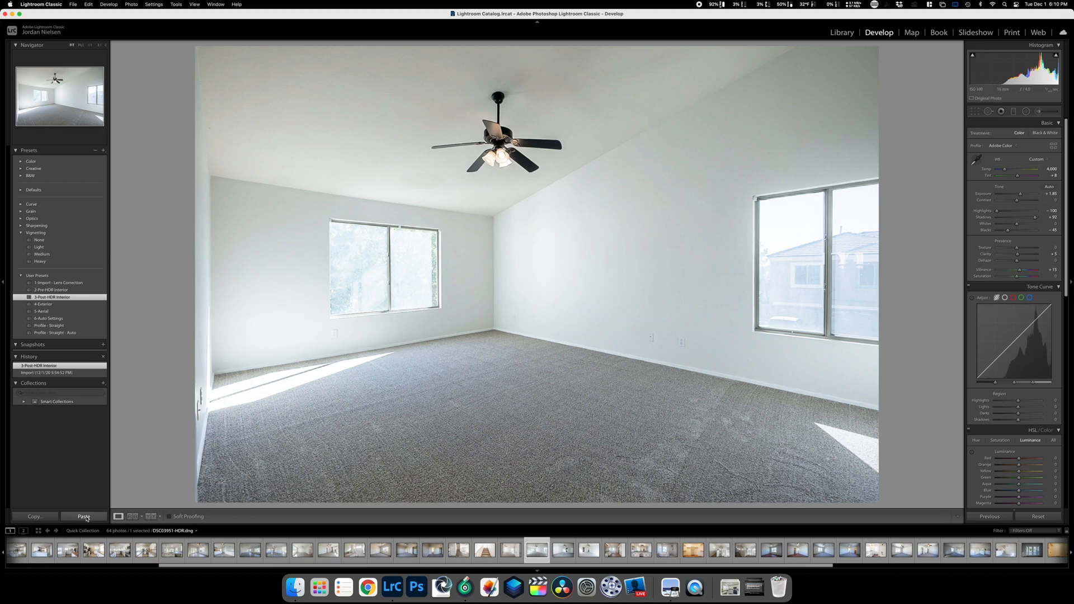
left_click(84, 516)
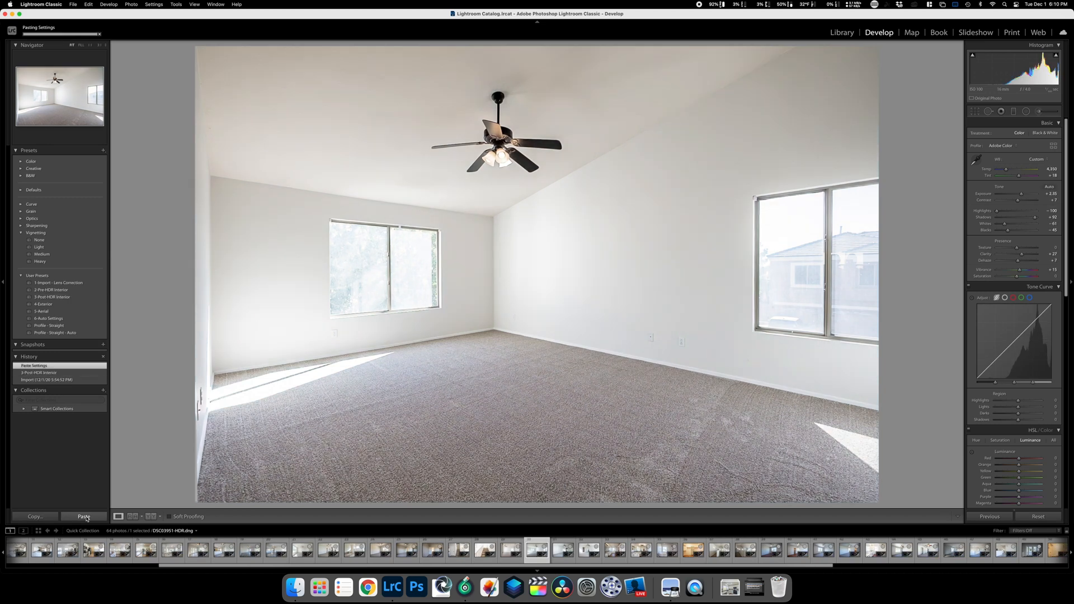
key("Right")
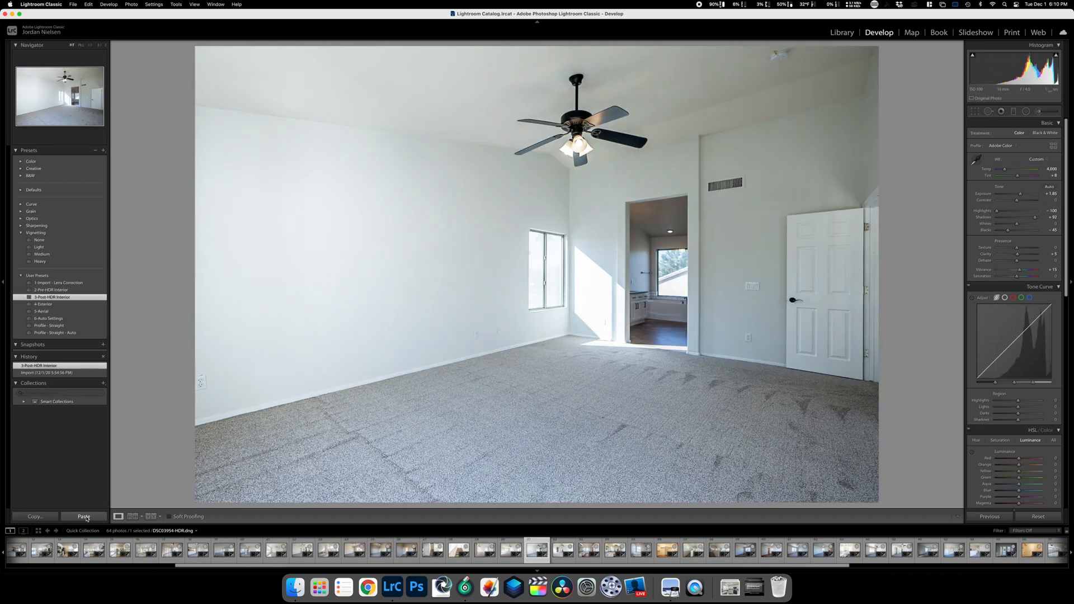
left_click(86, 518)
Paste the same settings onto the bedroom photo with the double doors and lower its exposure.
key("Right")
left_click(85, 517)
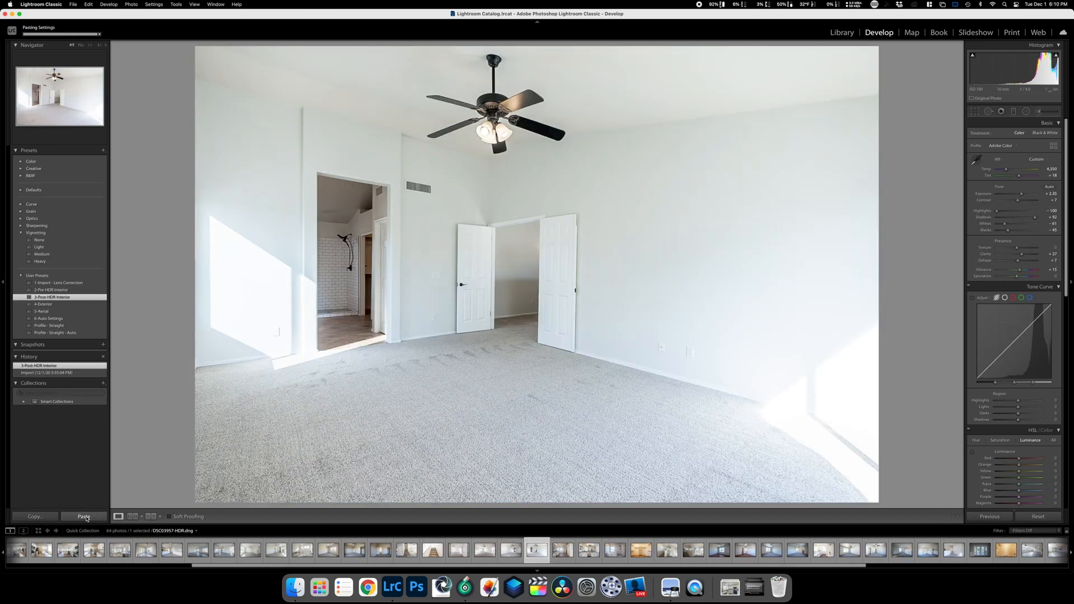
left_click_drag(1021, 194, 1020, 194)
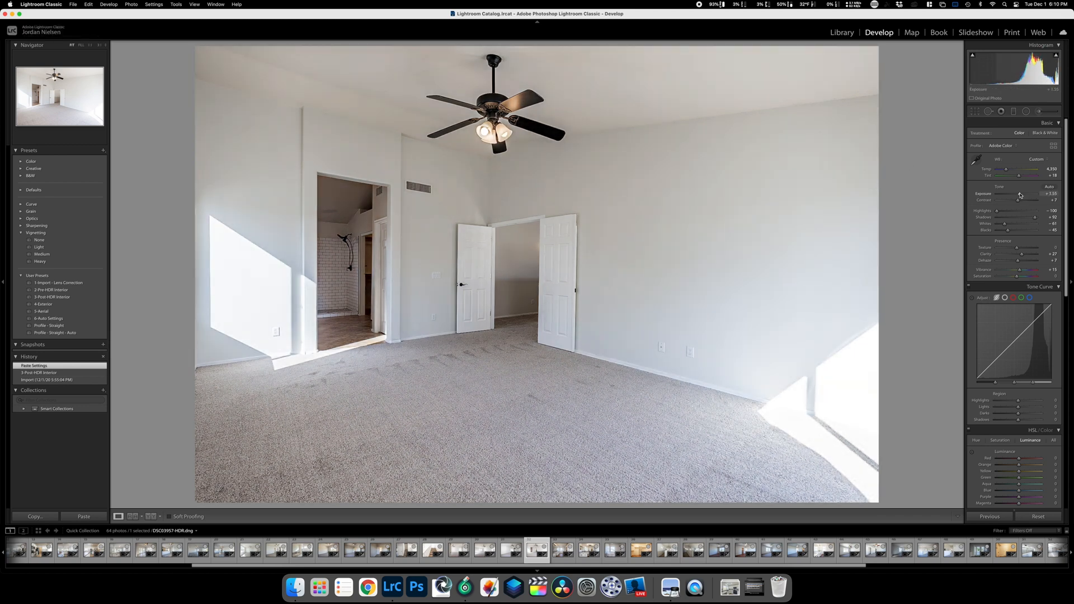
Paste the settings onto the main bathroom photo and resample its white balance from the white surface beside the tub.
key("Right")
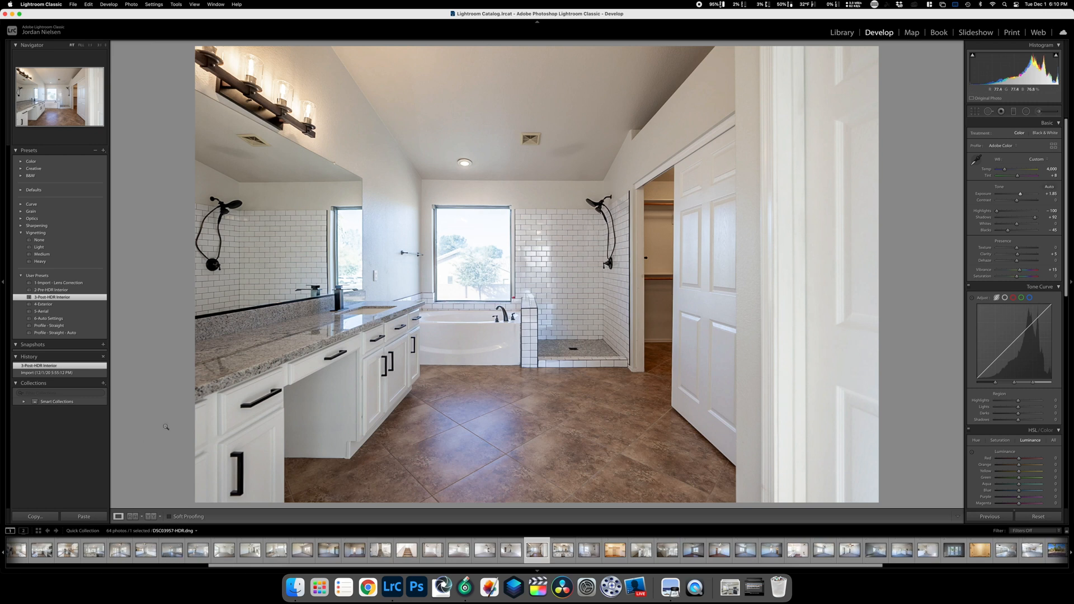
left_click(98, 516)
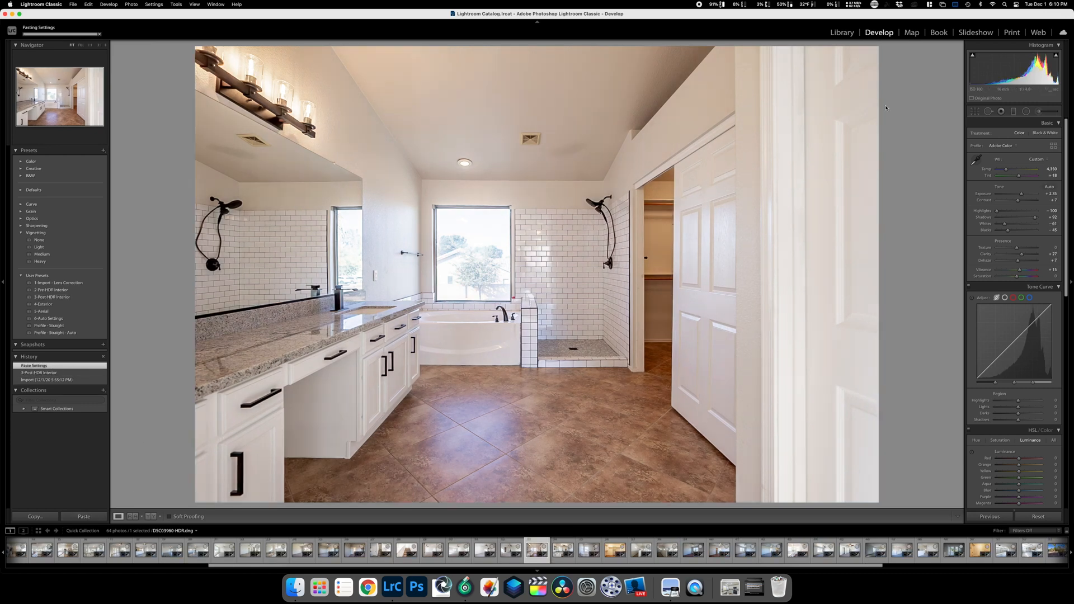
key("w")
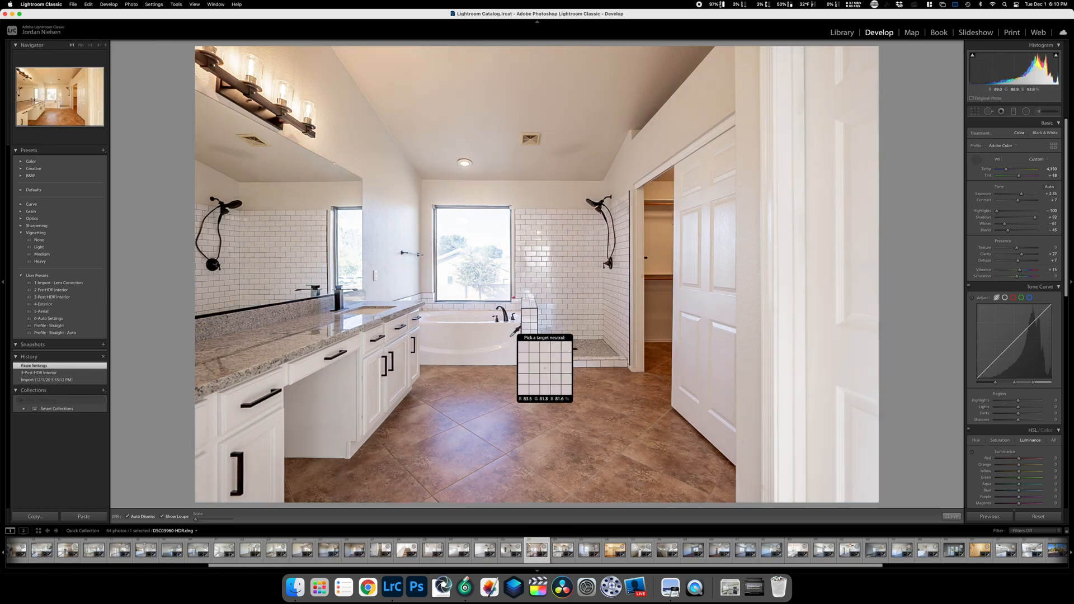
left_click(513, 328)
Copy the main bathroom photo's settings and paste them onto the double vanity photo.
left_click(35, 516)
key("Return")
key("Right")
left_click(79, 516)
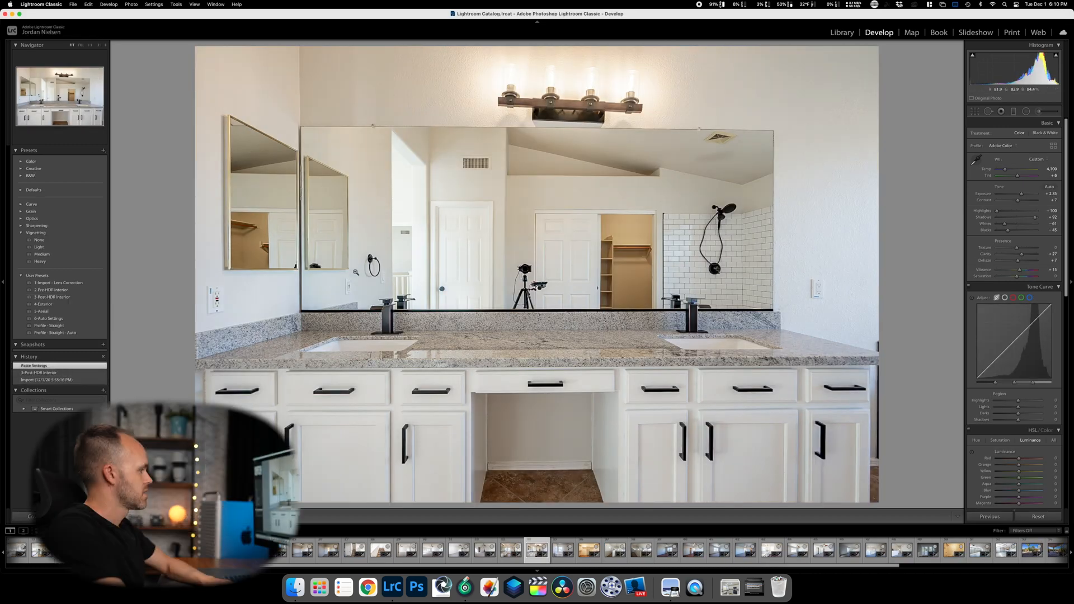
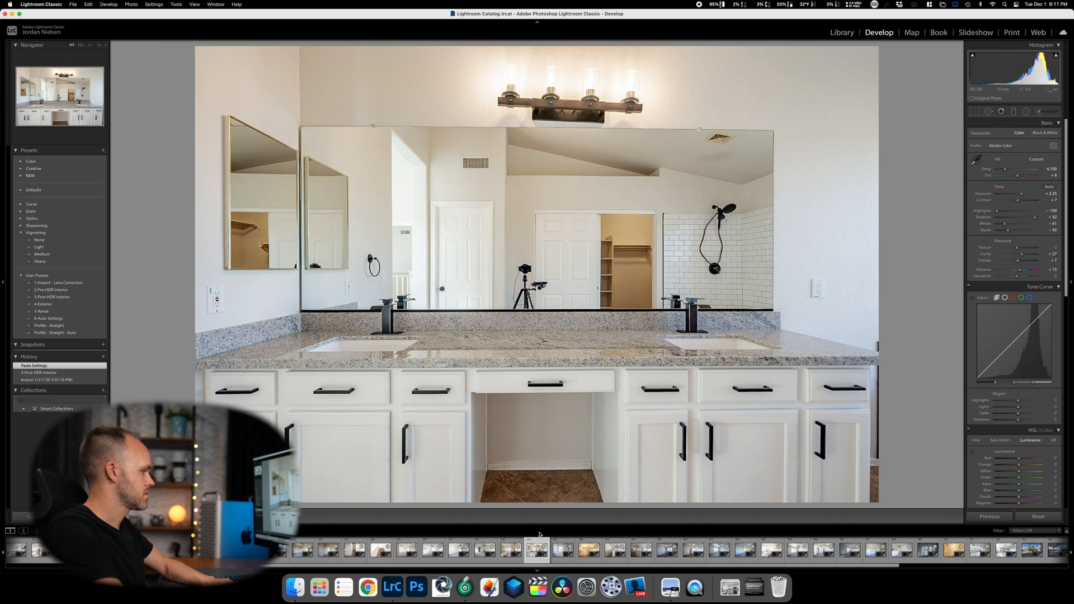
Open a copy of the double vanity photo with Lightroom adjustments in TouchRetouch, with a larger window and Object Removal active.
right_click(536, 551)
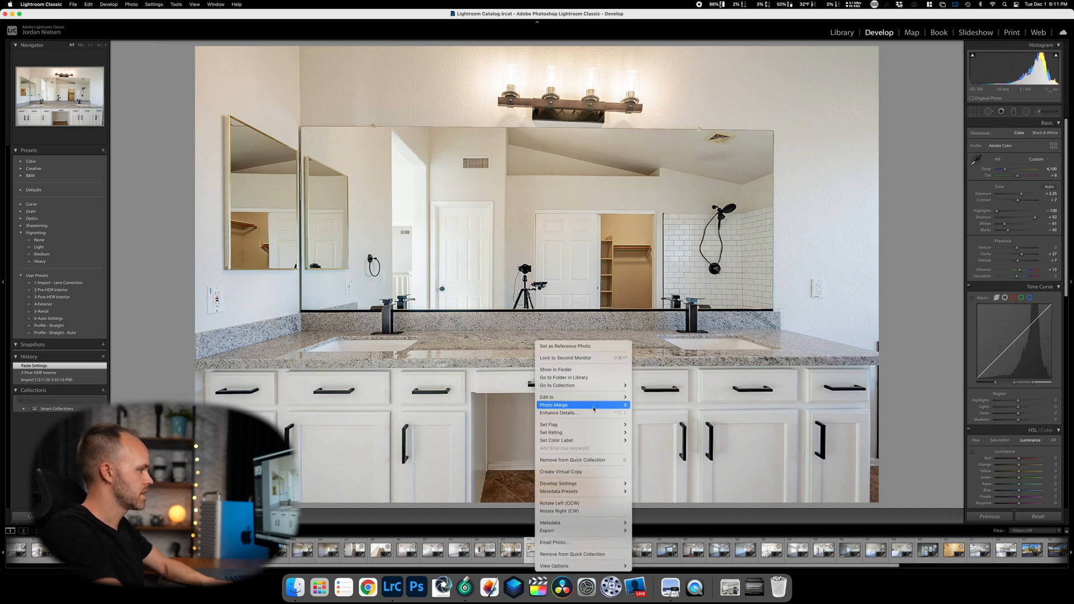
mouse_move(594, 408)
left_click(651, 403)
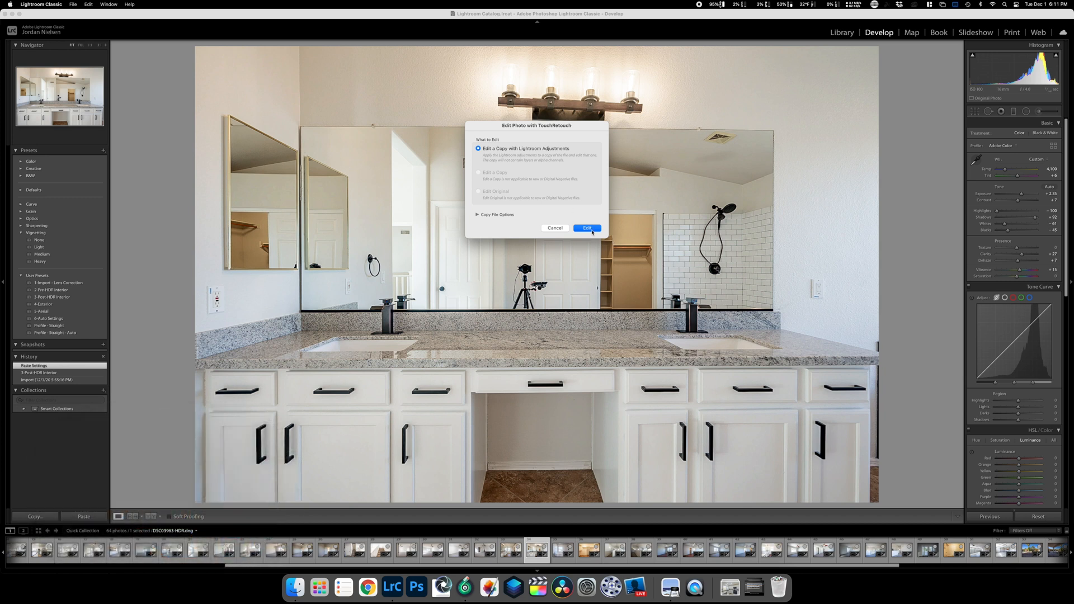
left_click(586, 228)
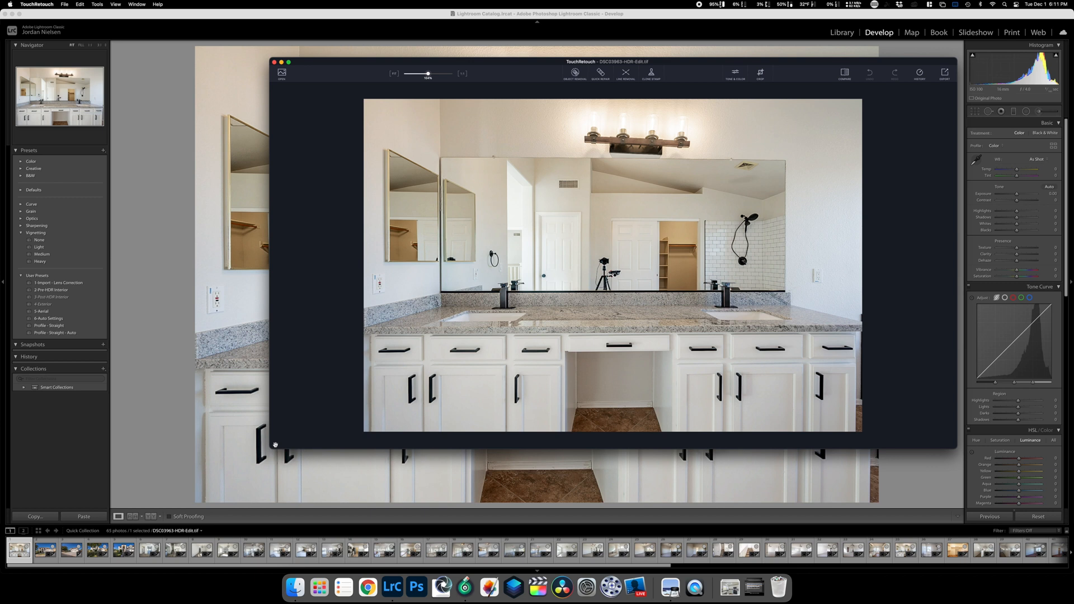
left_click_drag(273, 446, 105, 519)
left_click(493, 73)
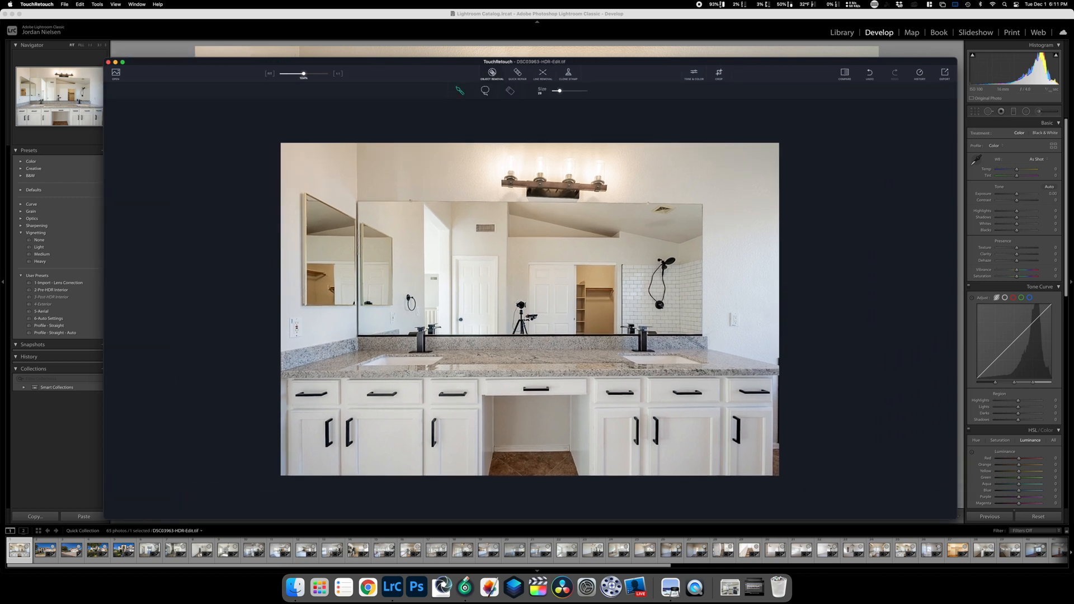
Try to remove the camera and tripod reflected in the mirror in a single pass, and undo the removal and its mask.
left_click_drag(521, 305, 520, 316)
left_click_drag(519, 310, 520, 305)
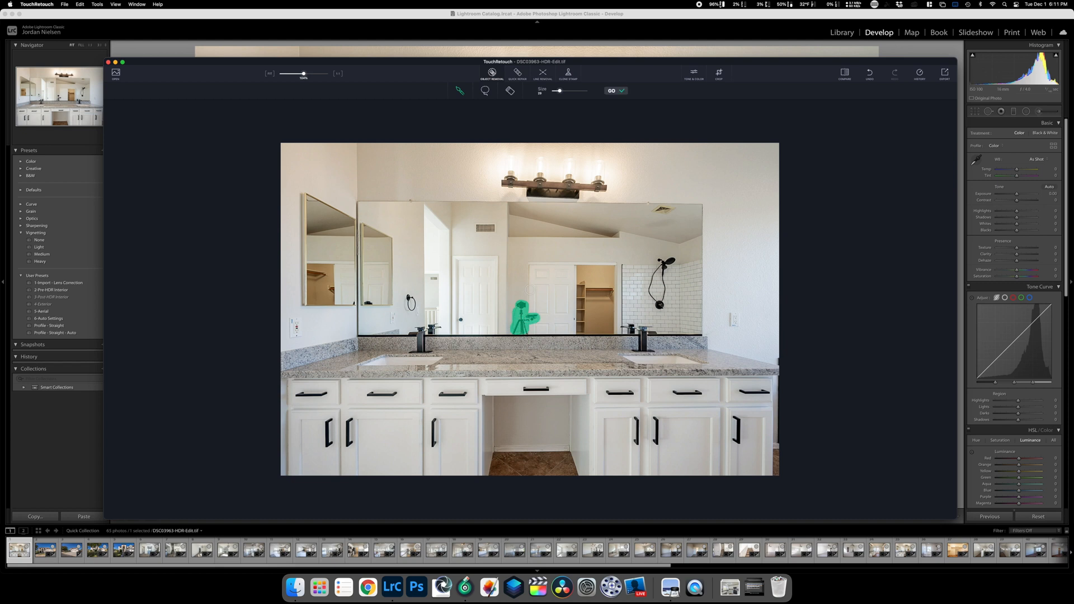
left_click(616, 91)
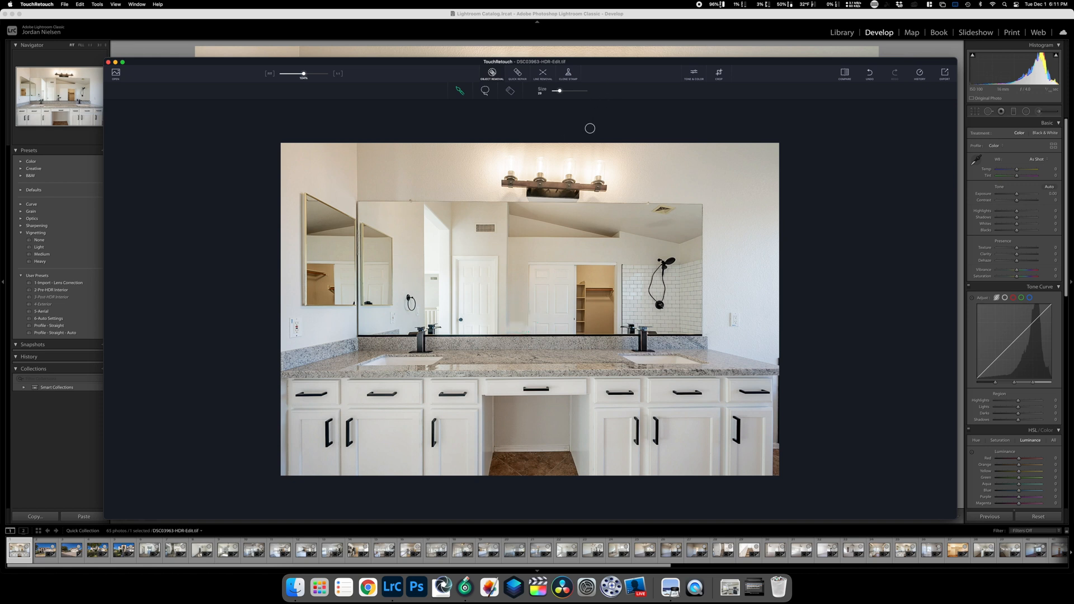
key("super+z")
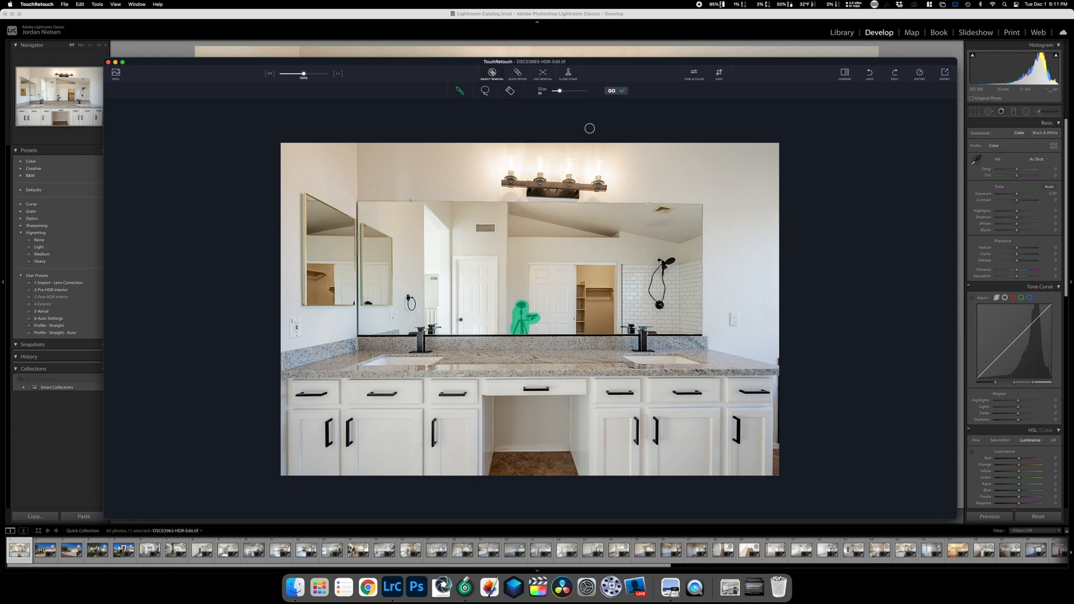
key("super+z")
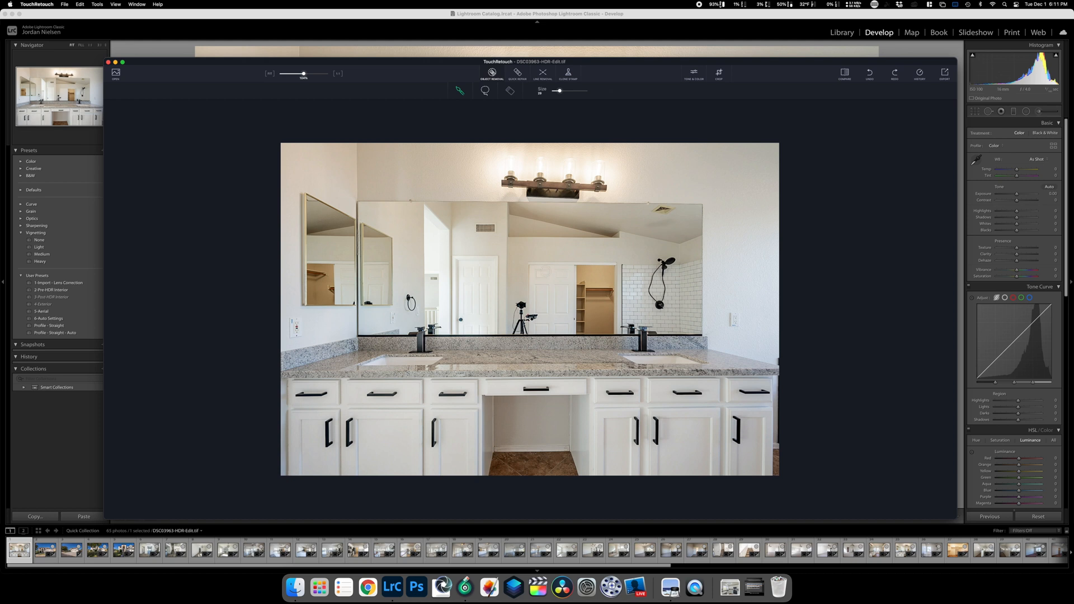
Remove the reflected camera body and its hanging cable from the mirror with Object Removal.
left_click_drag(304, 75, 324, 74)
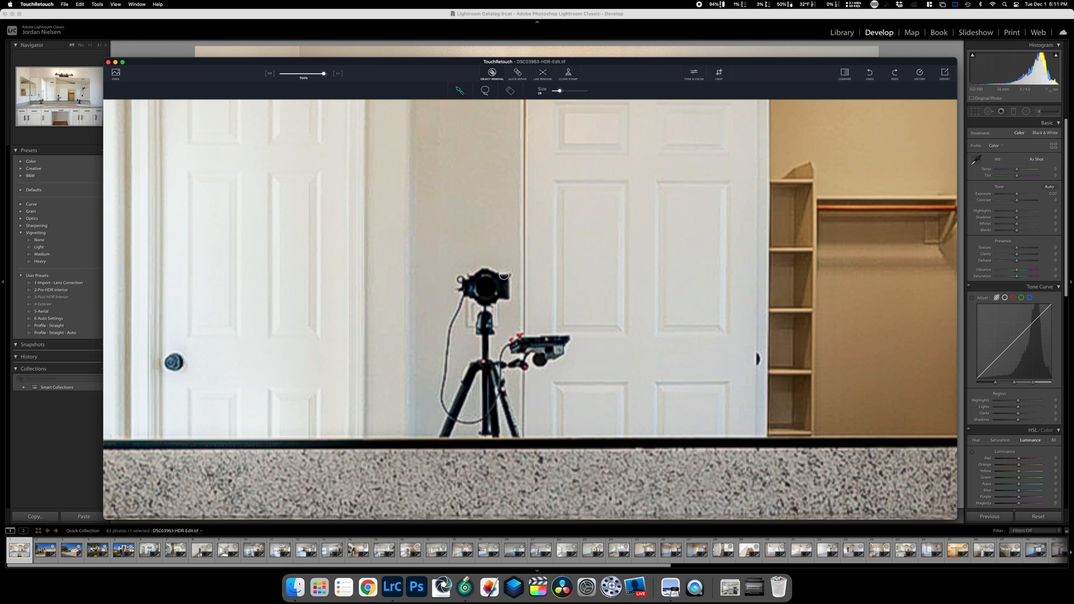
mouse_move(507, 275)
left_mouse_down()
mouse_move(464, 275)
mouse_move(459, 289)
mouse_move(479, 303)
mouse_move(506, 297)
mouse_move(503, 277)
mouse_move(499, 293)
mouse_move(500, 280)
mouse_move(490, 296)
mouse_move(479, 297)
left_mouse_up()
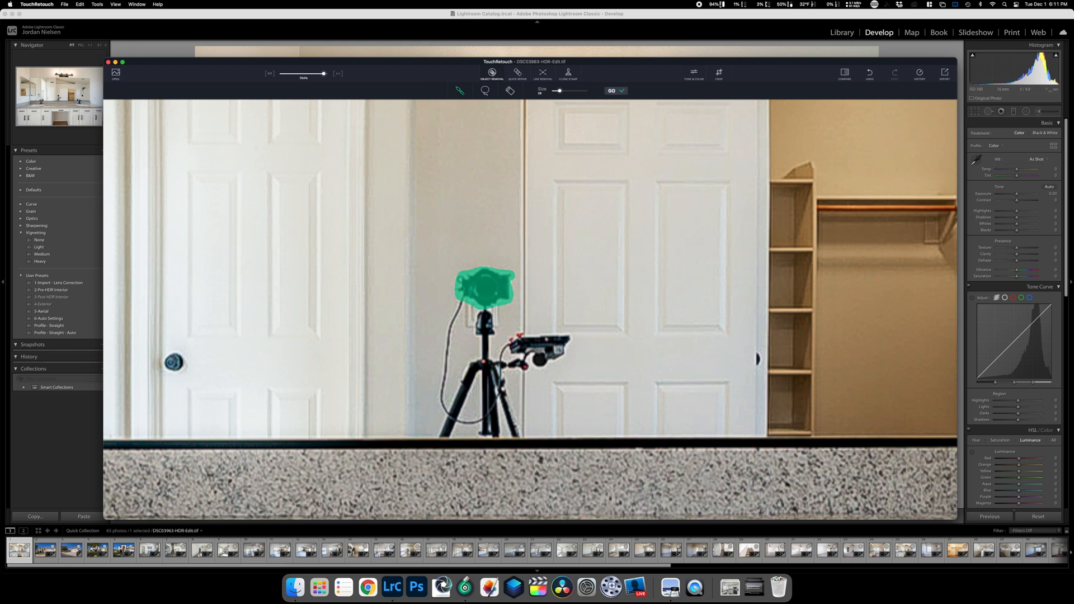
left_click(619, 88)
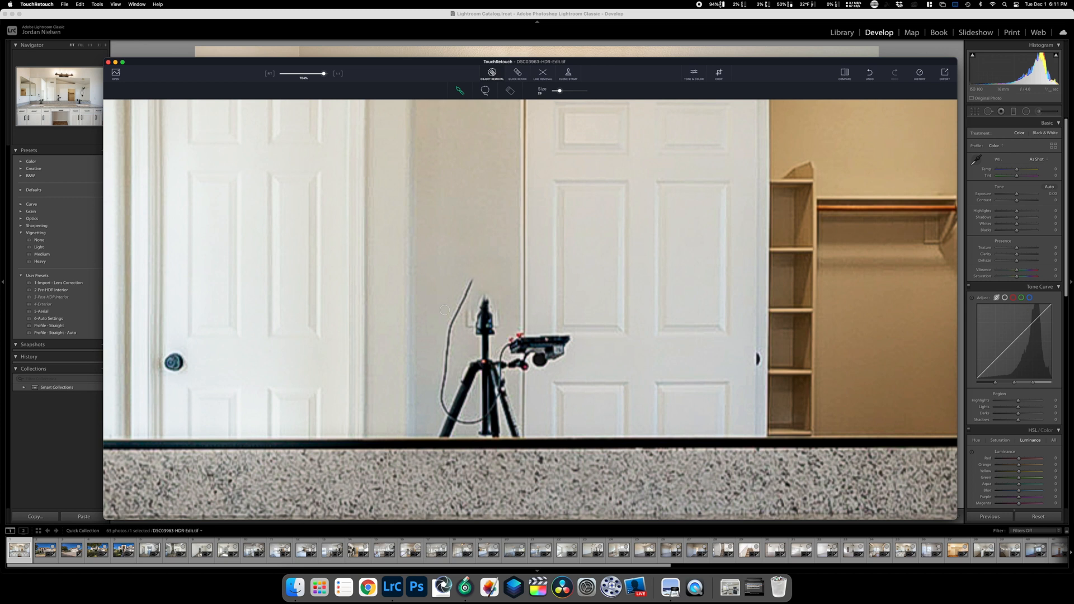
mouse_move(474, 281)
left_mouse_down()
mouse_move(451, 337)
mouse_move(443, 410)
left_mouse_up()
left_click(617, 91)
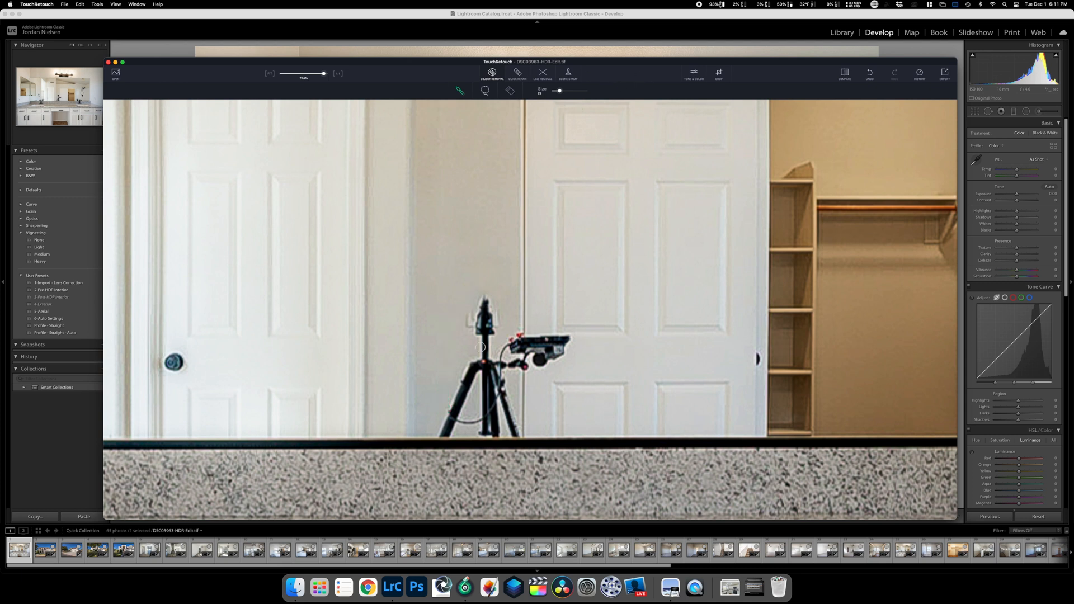
Remove the tripod head, the upper centre column and the side-mounted device from the mirror reflection with Object Removal.
mouse_move(470, 333)
left_mouse_down()
mouse_move(492, 333)
mouse_move(479, 301)
mouse_move(463, 322)
mouse_move(476, 331)
mouse_move(481, 308)
mouse_move(486, 323)
left_mouse_up()
left_click(616, 92)
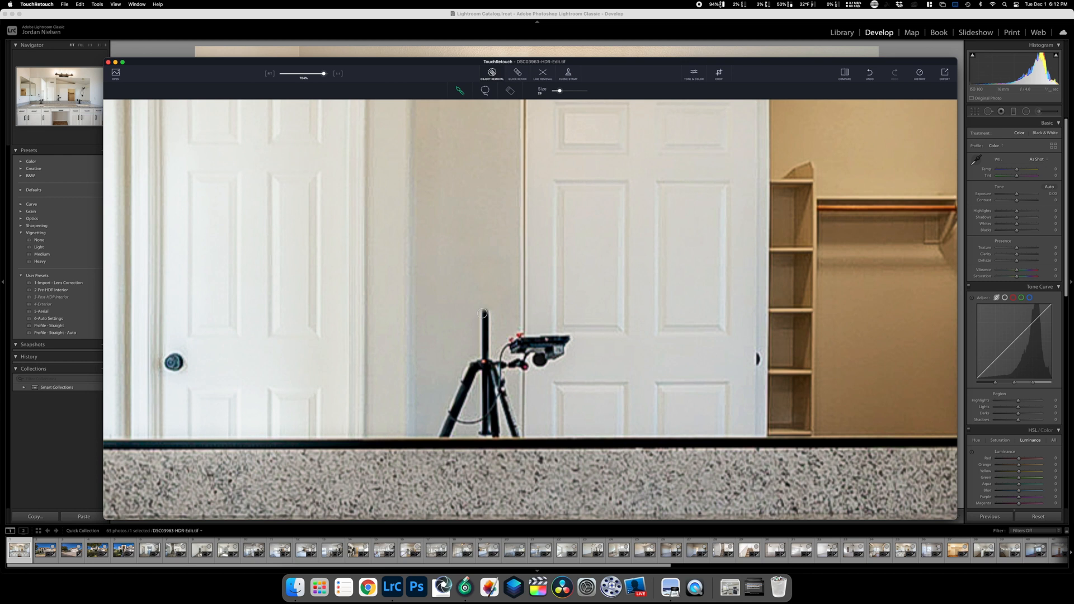
left_click_drag(484, 311, 486, 343)
left_click_drag(486, 356, 486, 356)
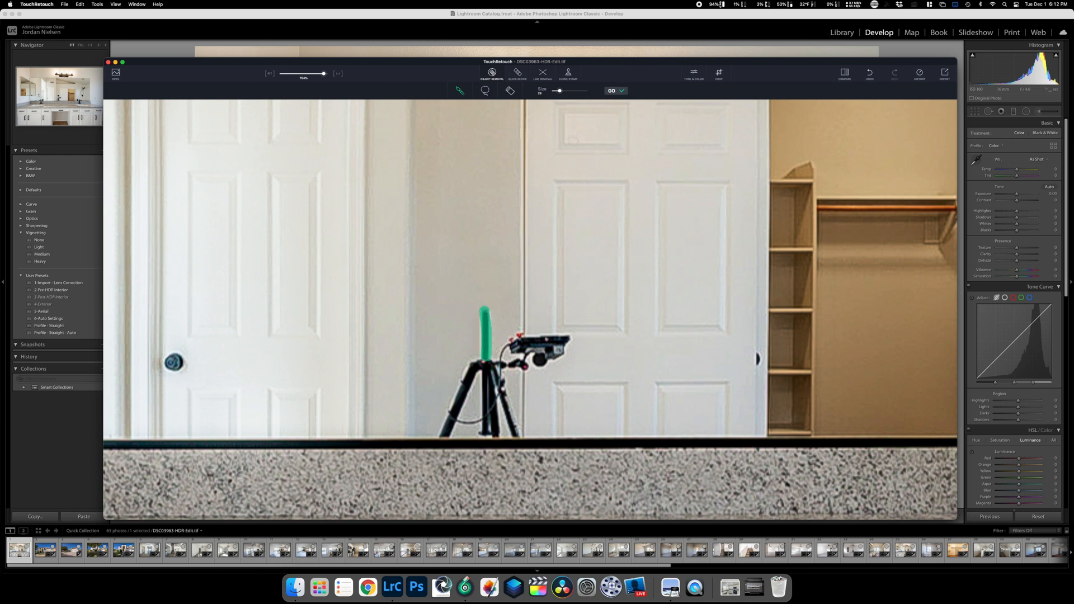
left_click(622, 91)
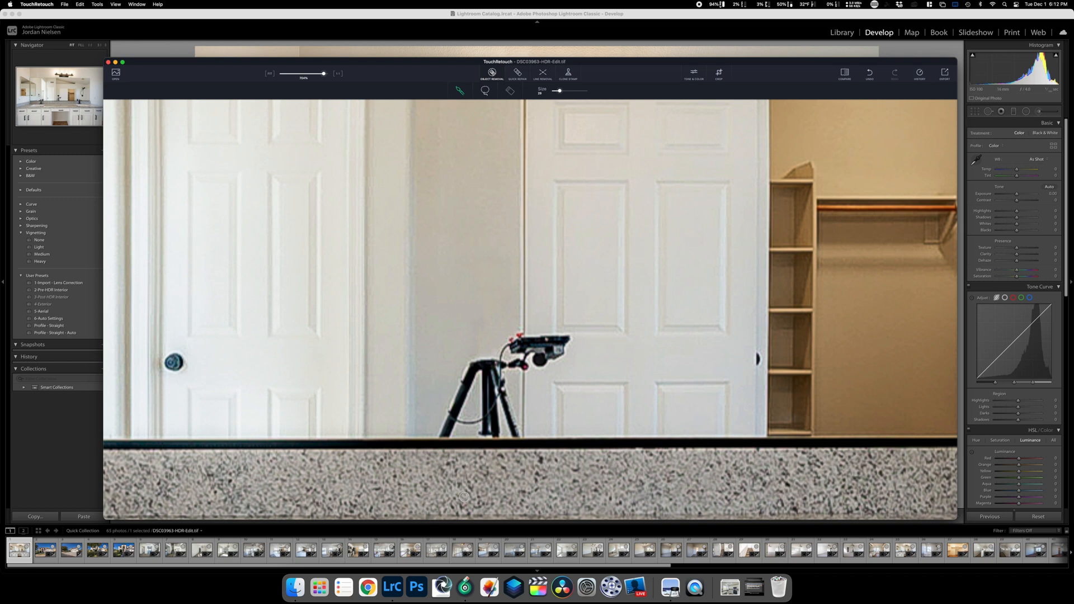
mouse_move(567, 338)
left_mouse_down()
mouse_move(511, 346)
mouse_move(563, 348)
mouse_move(523, 341)
left_mouse_up()
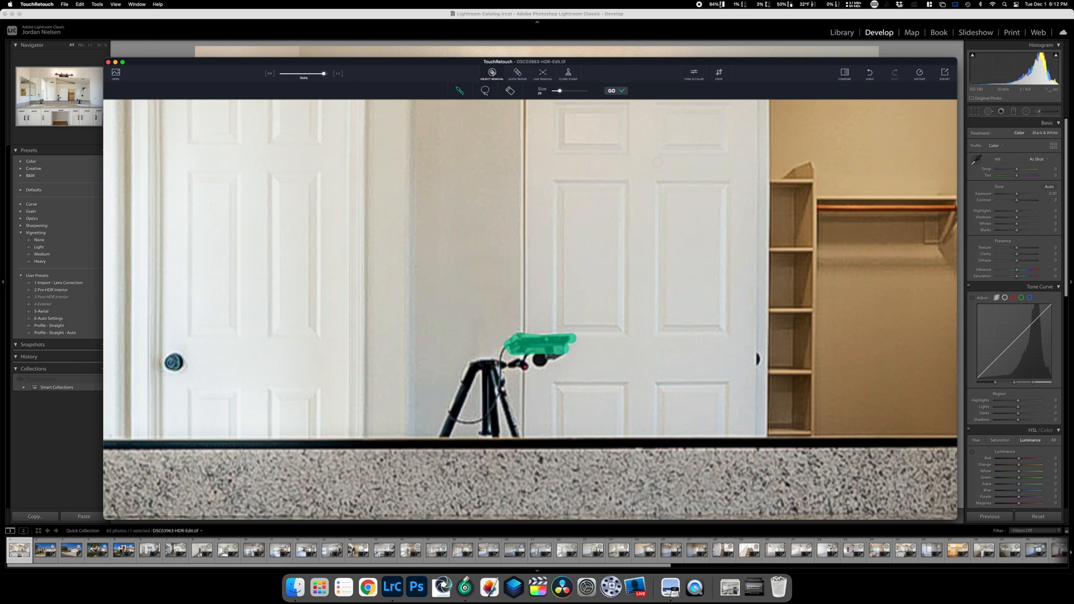
left_click(614, 91)
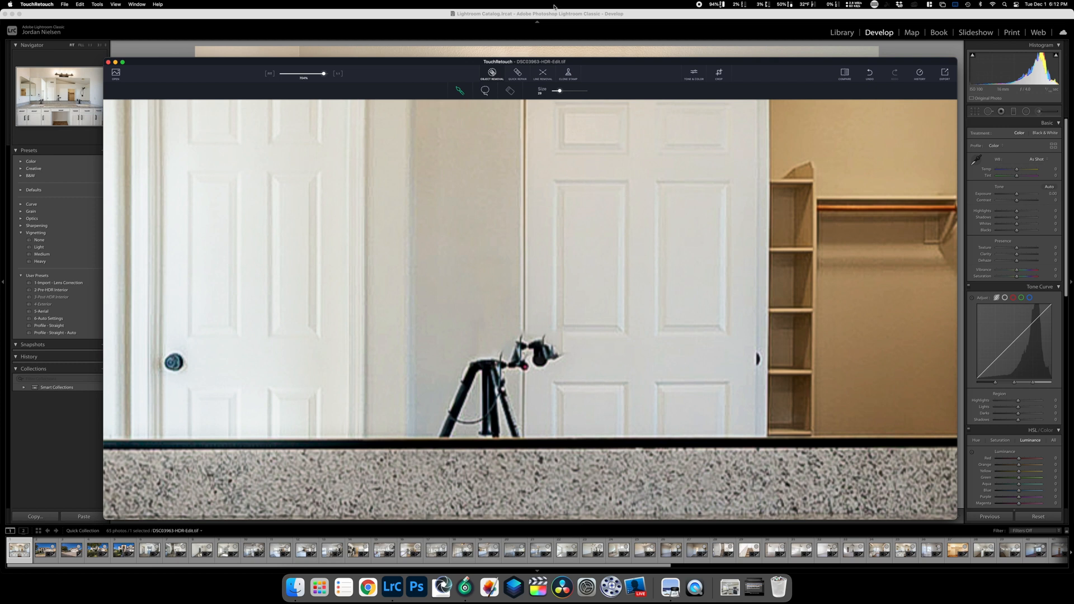
Clone the clean door edge and panel over the leftover device pieces beside the tripod, using a larger Clone Stamp brush.
left_click(566, 74)
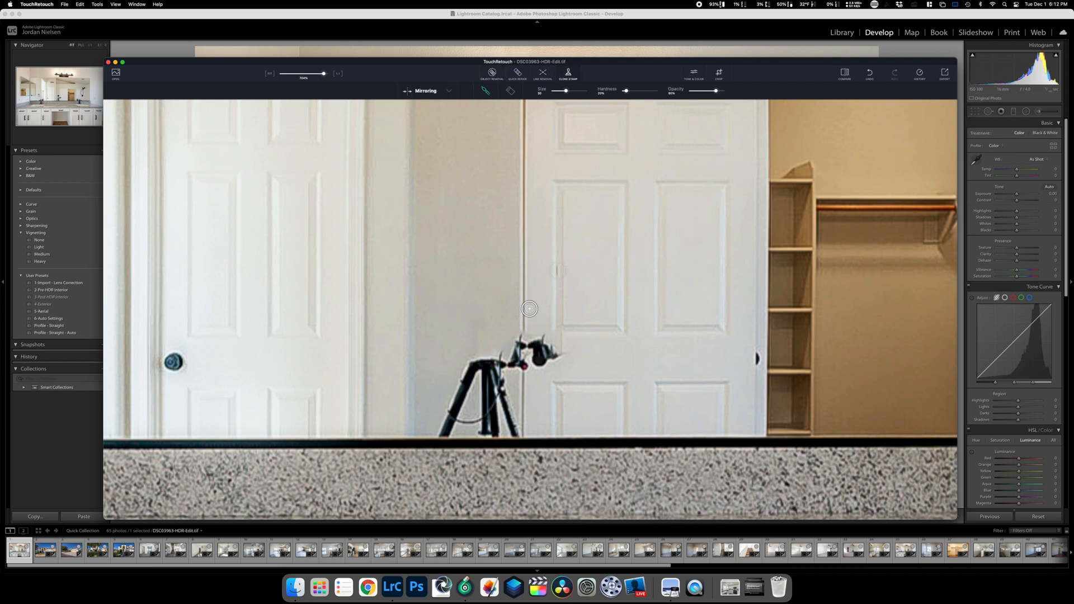
scroll(529, 309, "down", 2)
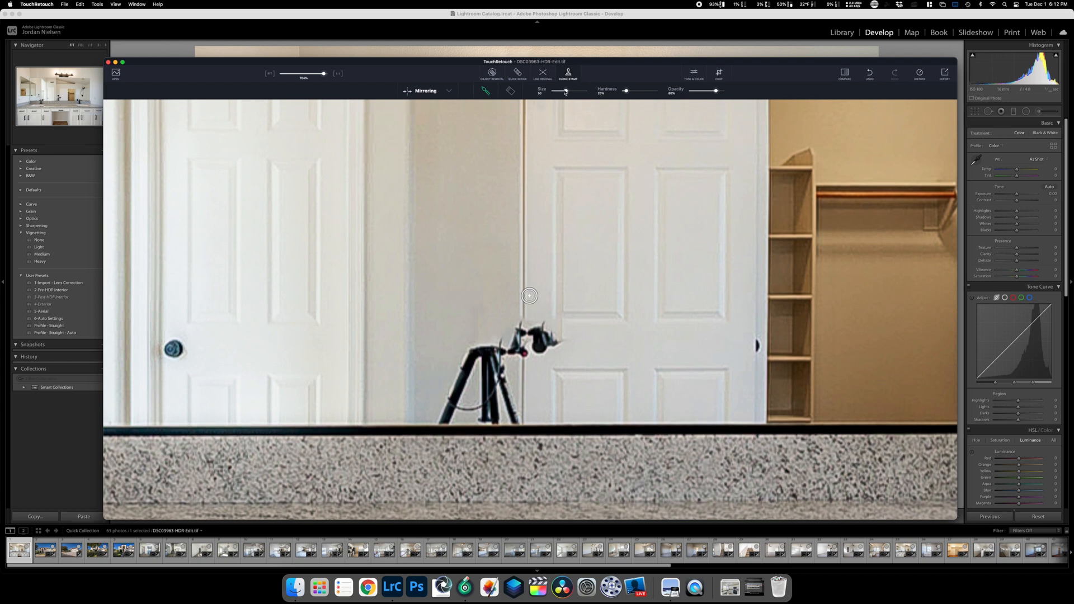
left_click_drag(565, 92, 580, 91)
left_click(523, 279, "alt")
left_click(520, 326)
scroll(519, 326, "right", 1)
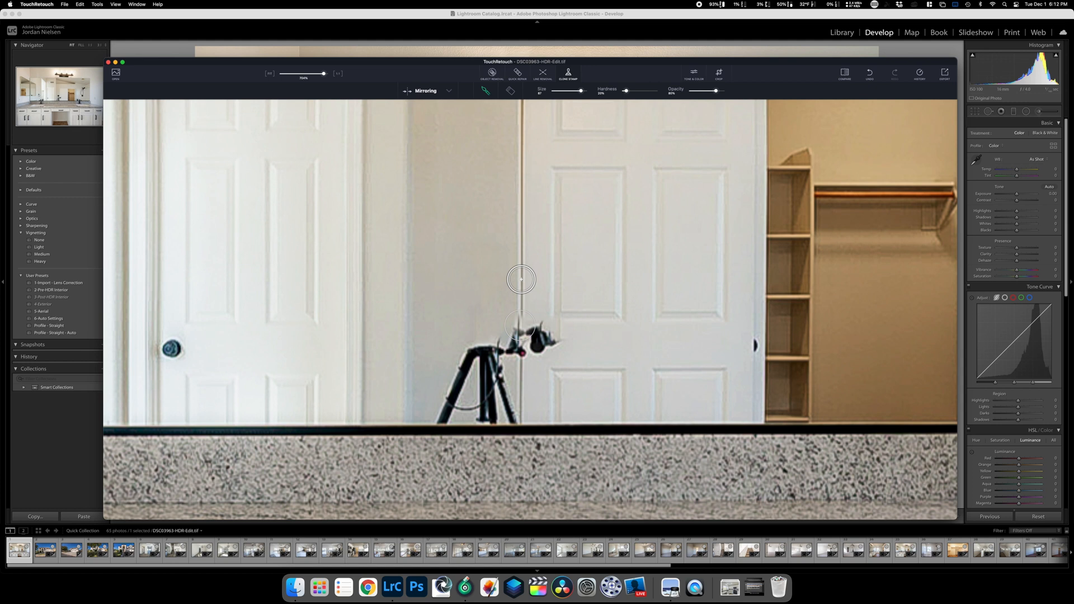
mouse_move(519, 325)
left_mouse_down()
mouse_move(555, 345)
mouse_move(535, 328)
mouse_move(534, 361)
left_mouse_up()
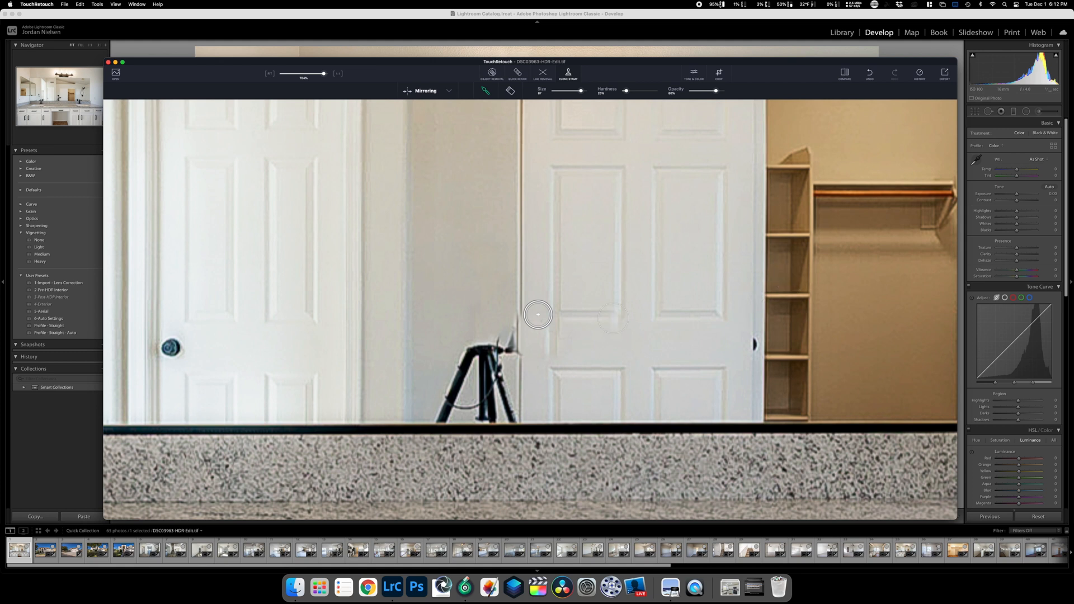
mouse_move(565, 318)
left_mouse_down()
mouse_move(582, 341)
mouse_move(554, 328)
mouse_move(552, 337)
mouse_move(601, 336)
left_mouse_up()
Remove the remaining tripod legs and leftover smudges from the mirror reflection, using a larger Object Removal brush.
left_click(498, 80)
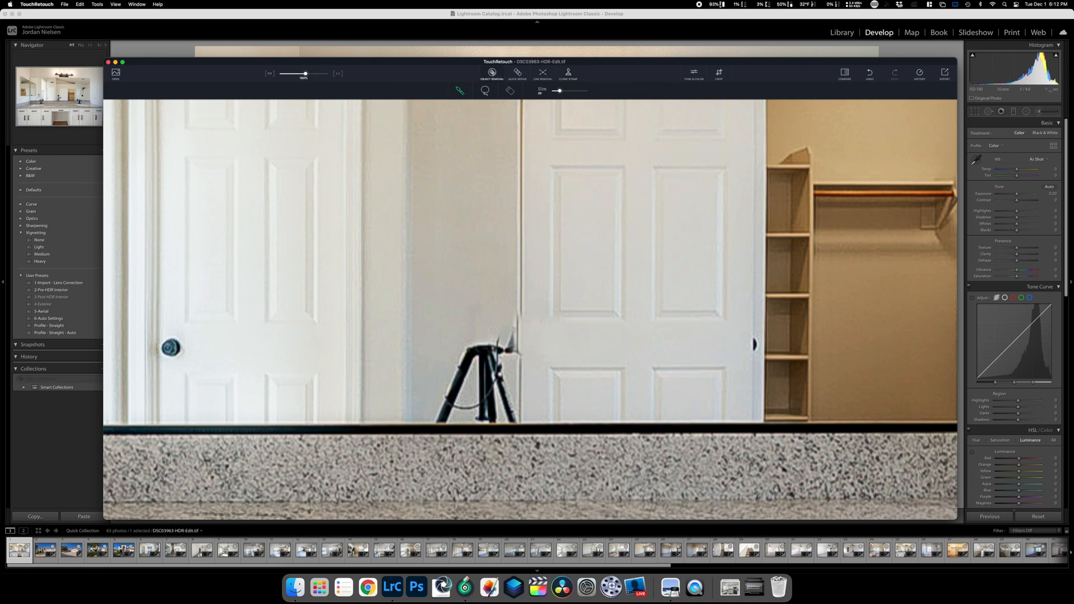
scroll(517, 205, "down", 1)
left_click_drag(562, 92, 569, 92)
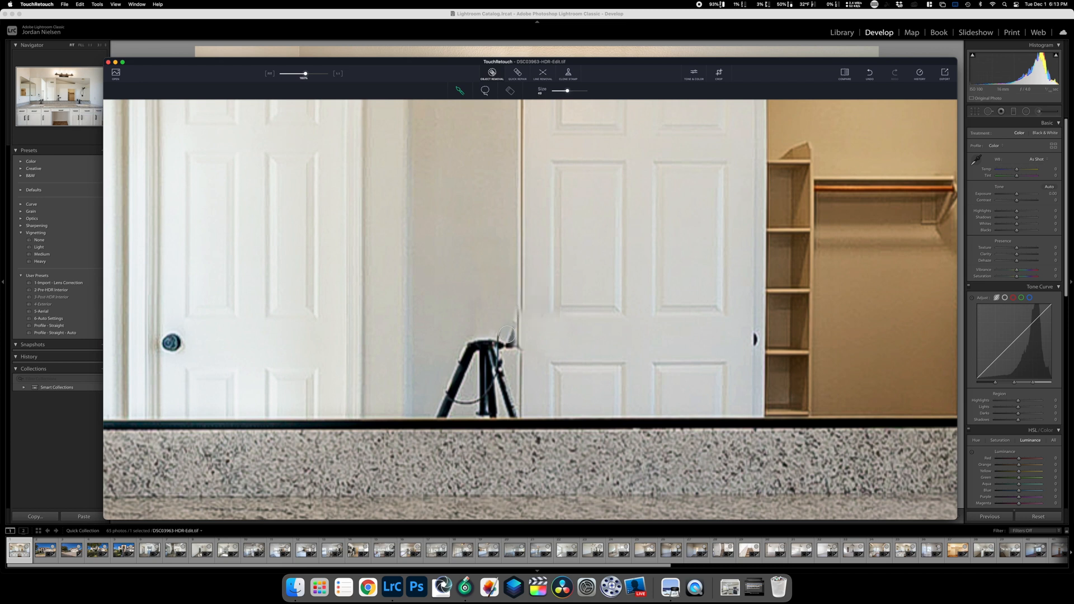
mouse_move(508, 328)
left_mouse_down()
mouse_move(469, 352)
mouse_move(442, 408)
mouse_move(480, 396)
mouse_move(488, 356)
mouse_move(507, 406)
mouse_move(482, 405)
mouse_move(495, 398)
mouse_move(492, 370)
left_mouse_up()
left_click(612, 92)
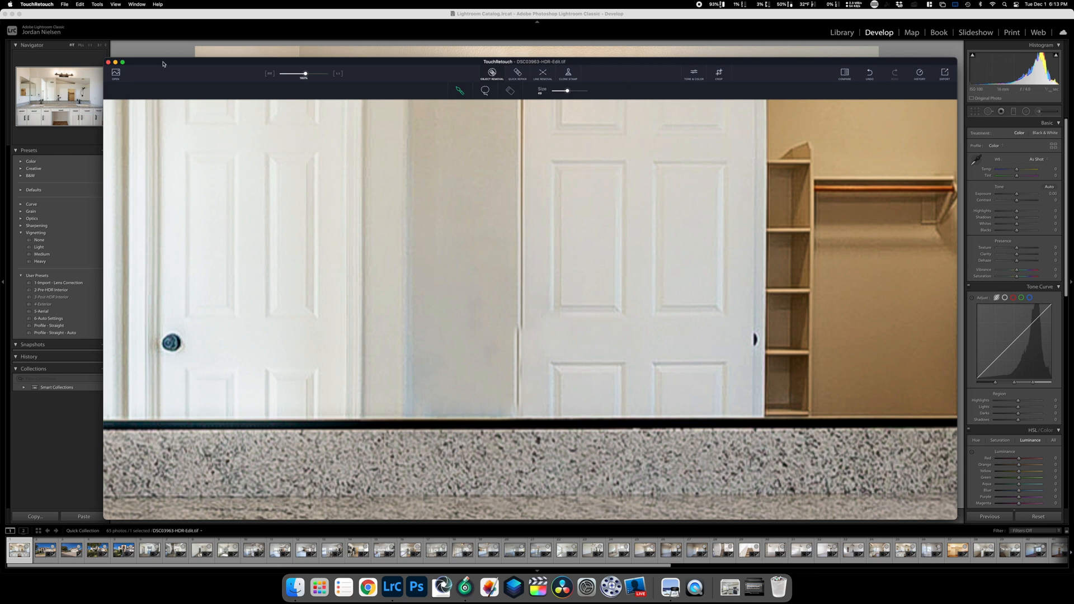
Close the retouched photo and save it as a TIFF, replacing the existing DSC03963-HDR-Edit.tif.
left_click(293, 74)
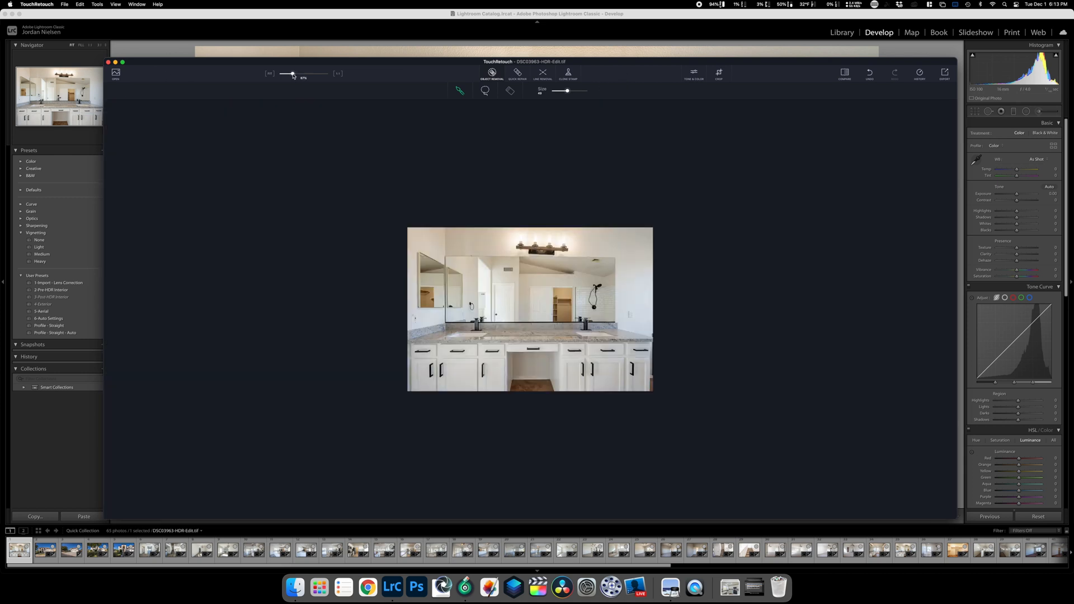
left_click_drag(293, 75, 317, 70)
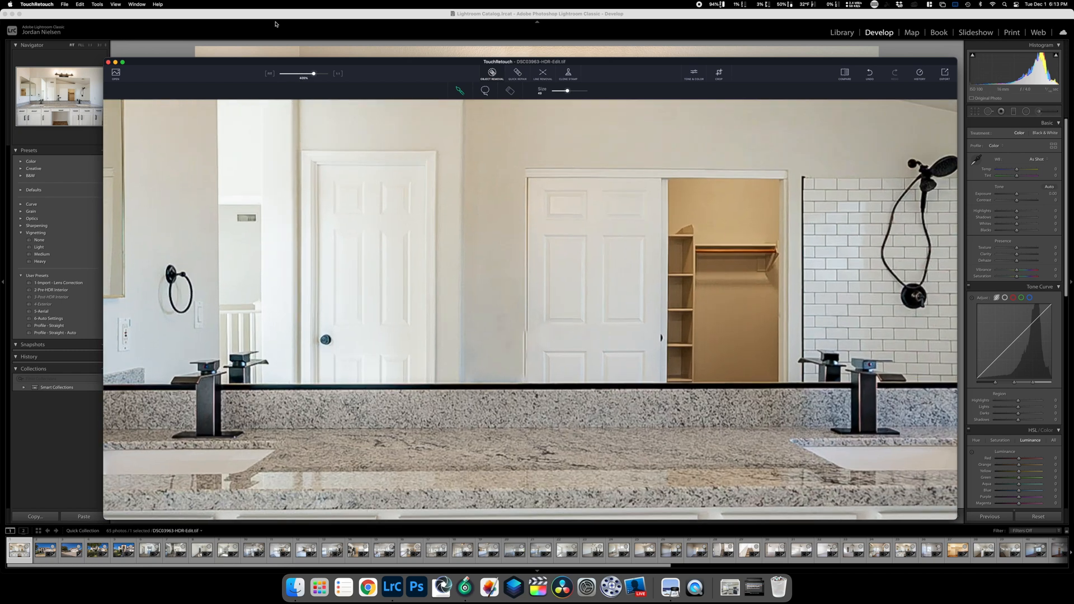
left_click(568, 73)
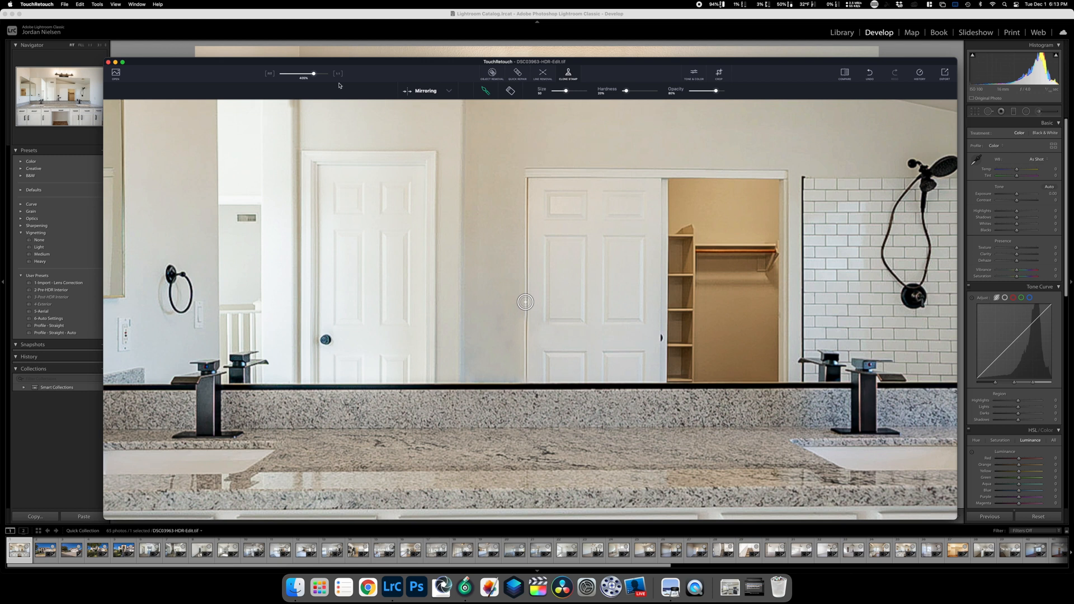
left_click(108, 63)
left_click(545, 200)
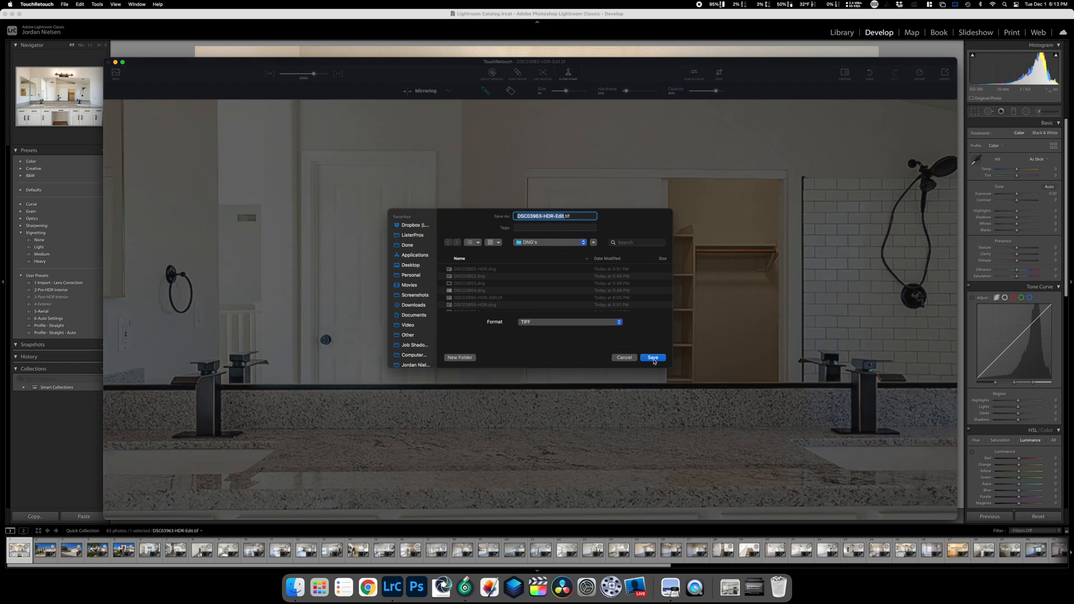
left_click(653, 357)
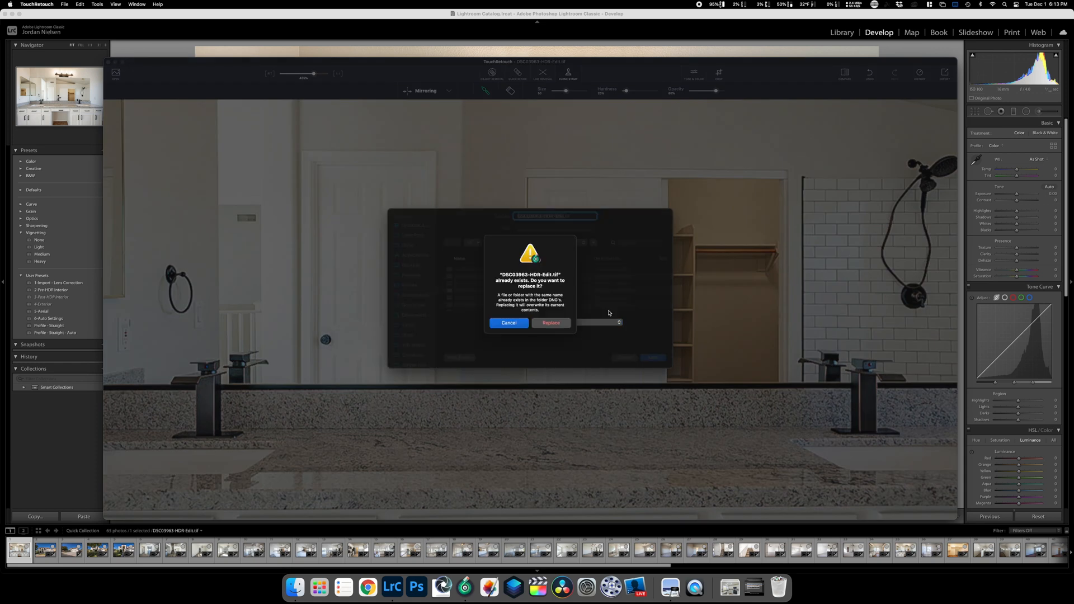
left_click(553, 326)
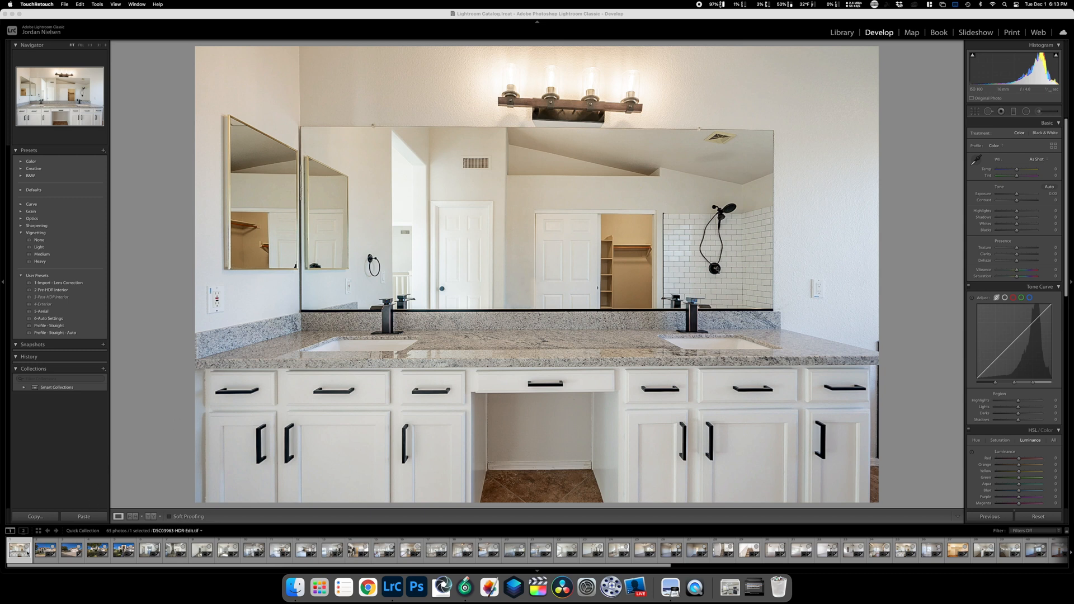
Move the retouched vanity photo next to its original in the Library grid and remove the original from the Quick Collection.
left_click(644, 550)
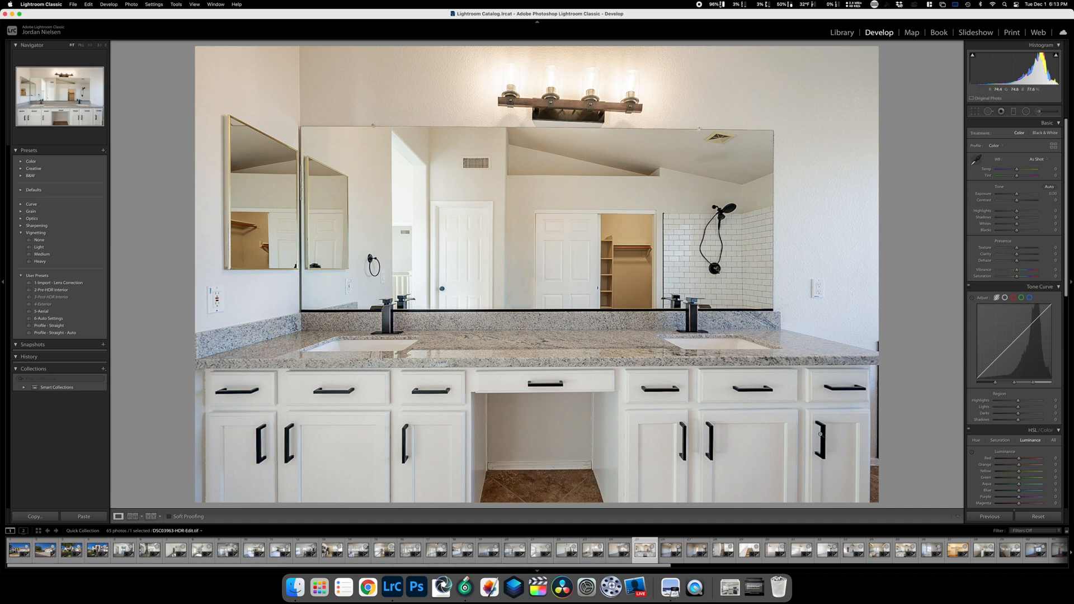
left_click(849, 33)
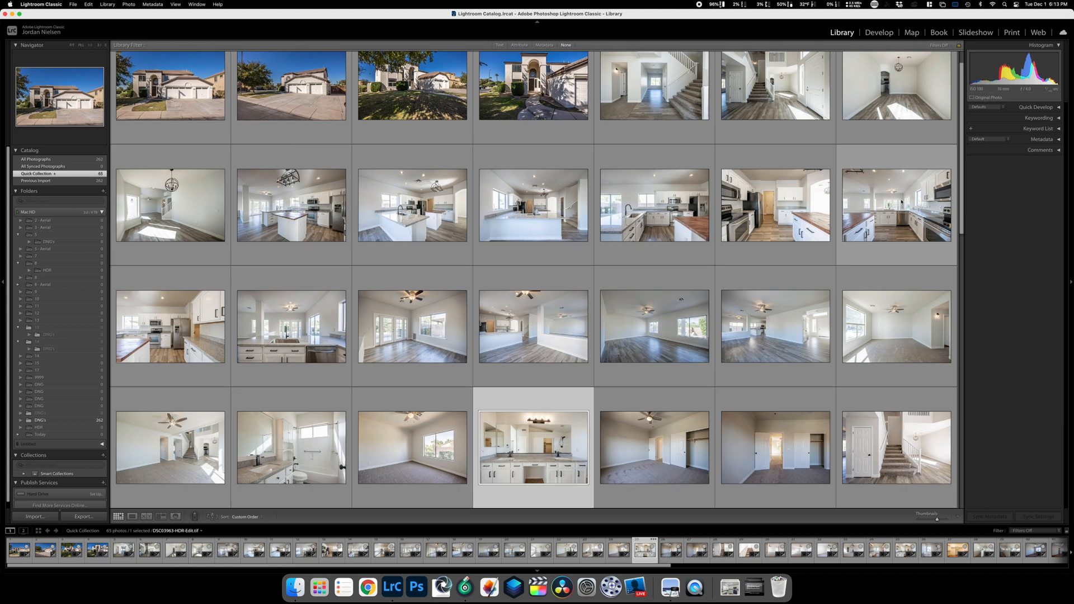
left_click(928, 521)
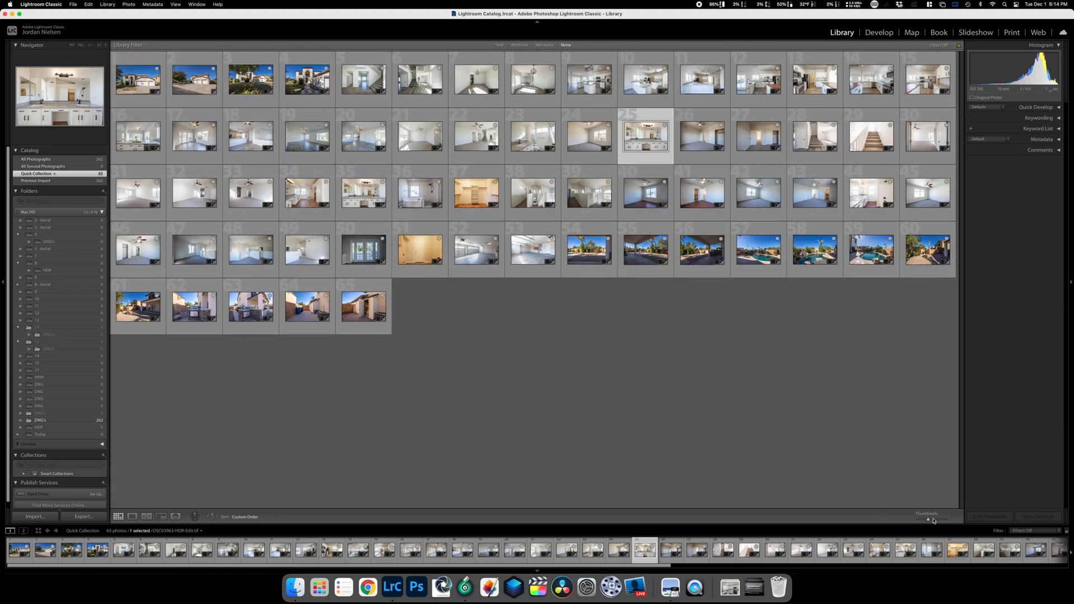
left_click_drag(928, 521, 932, 520)
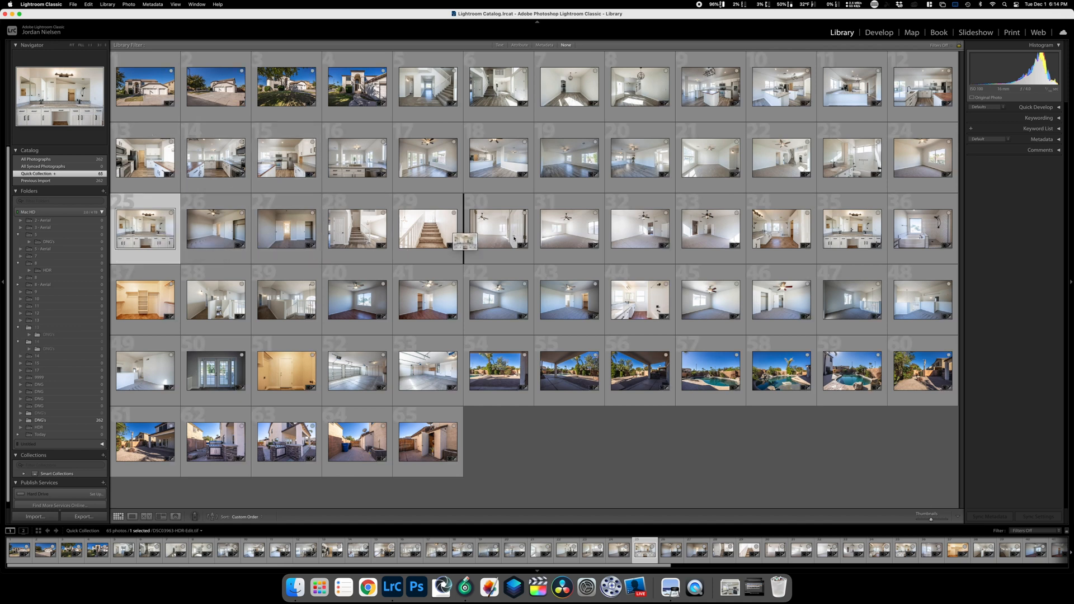
left_click_drag(145, 229, 799, 231)
left_click(847, 234)
key("b")
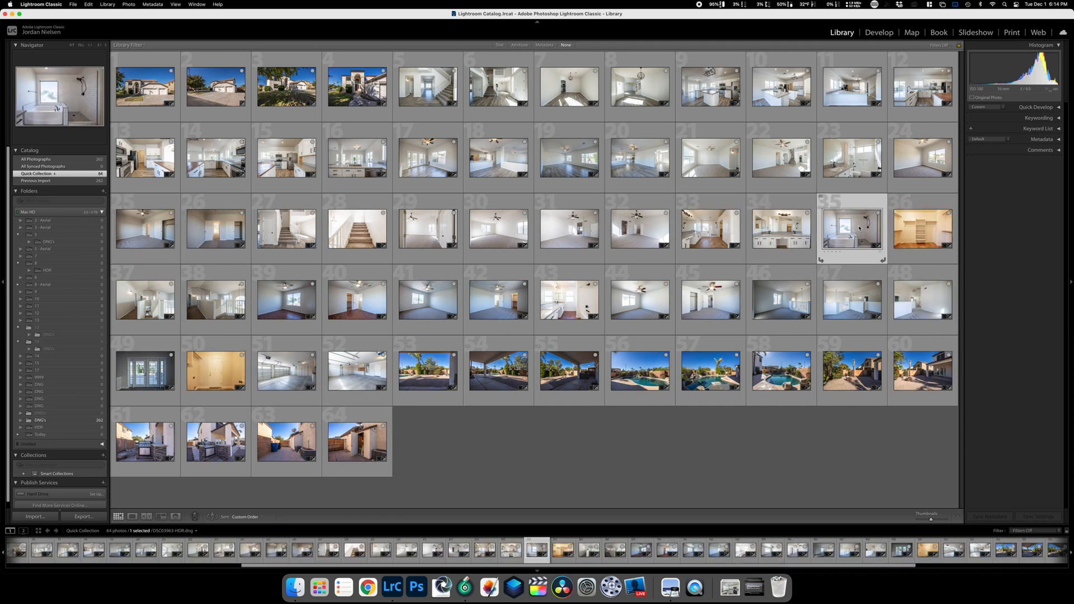
Paste the copied develop settings onto the bathtub and shower photo and lower its Whites to -100.
left_click(878, 32)
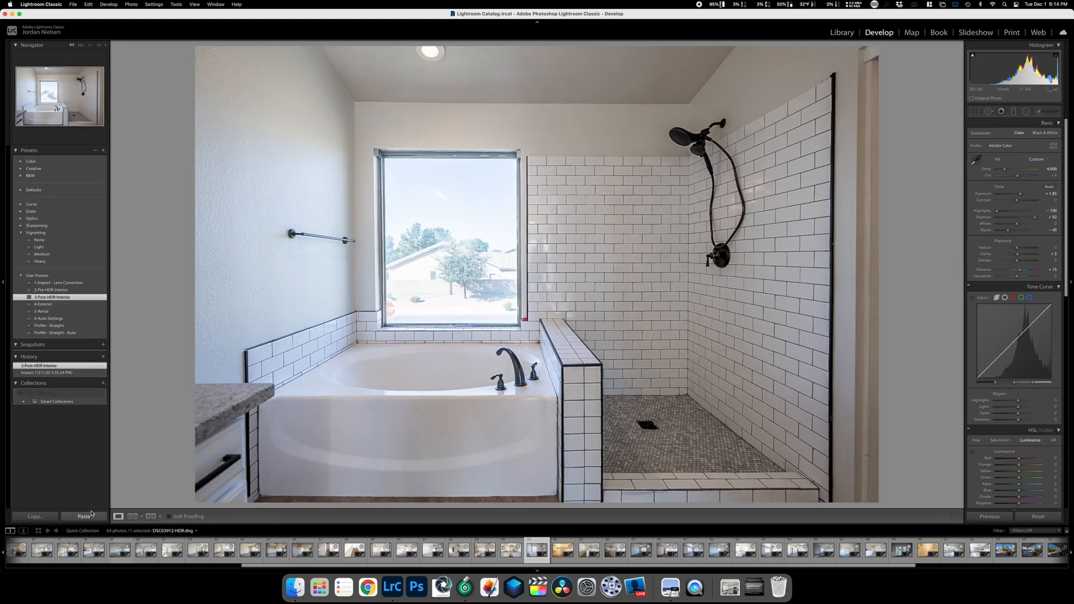
left_click(92, 513)
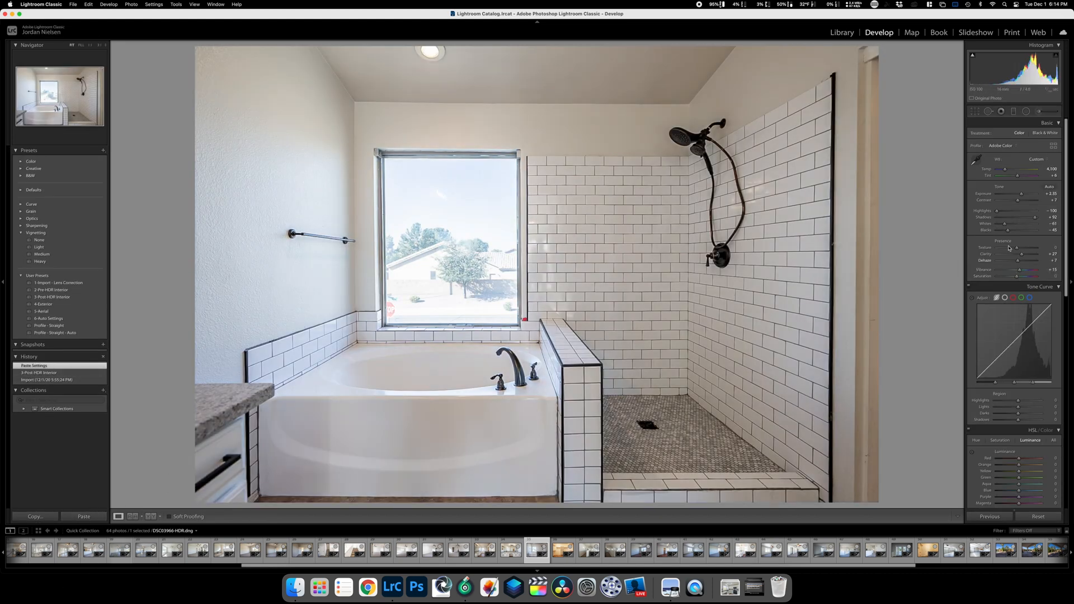
left_click_drag(1004, 224, 983, 226)
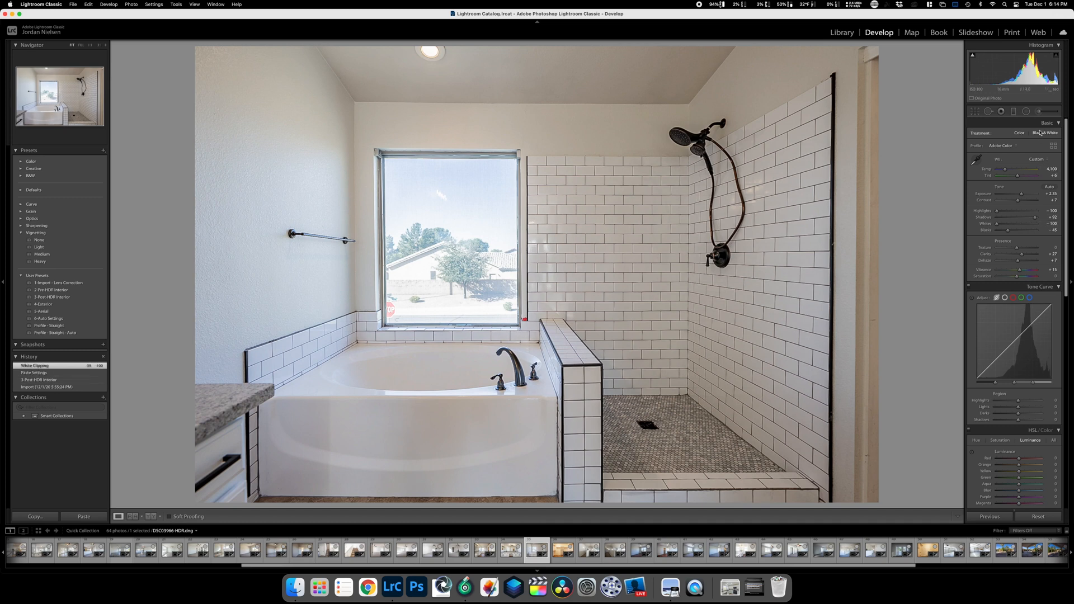
Brighten the bathtub photo locally with a 0.50 Exposure adjustment brush stroke from the upper shower wall to the counter.
left_click(1039, 111)
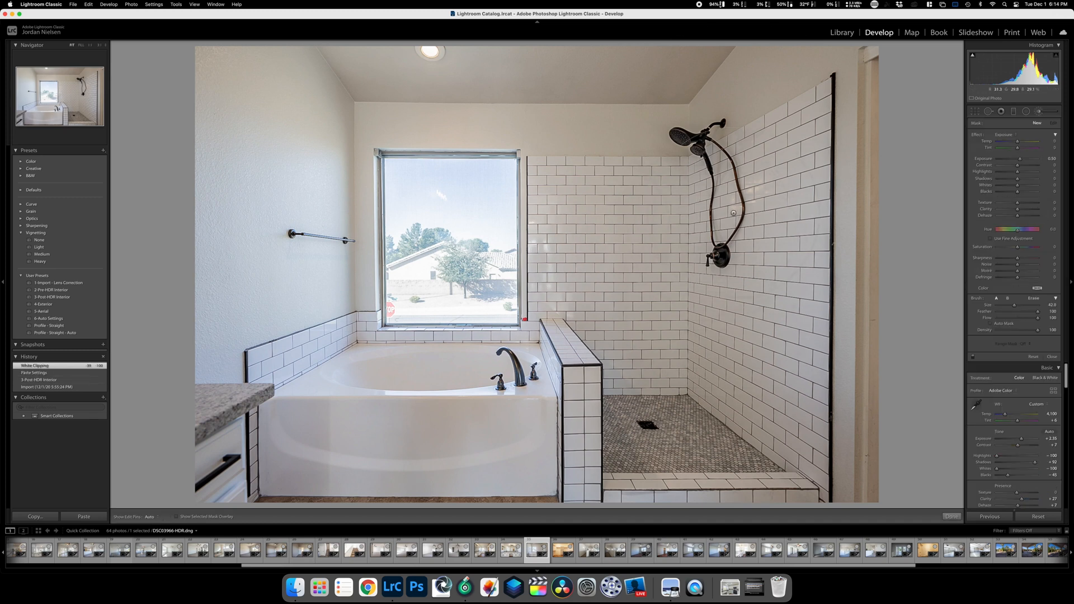
scroll(785, 121, "up", 5)
mouse_move(783, 120)
left_mouse_down()
mouse_move(728, 347)
mouse_move(631, 199)
mouse_move(565, 442)
mouse_move(207, 447)
left_mouse_up()
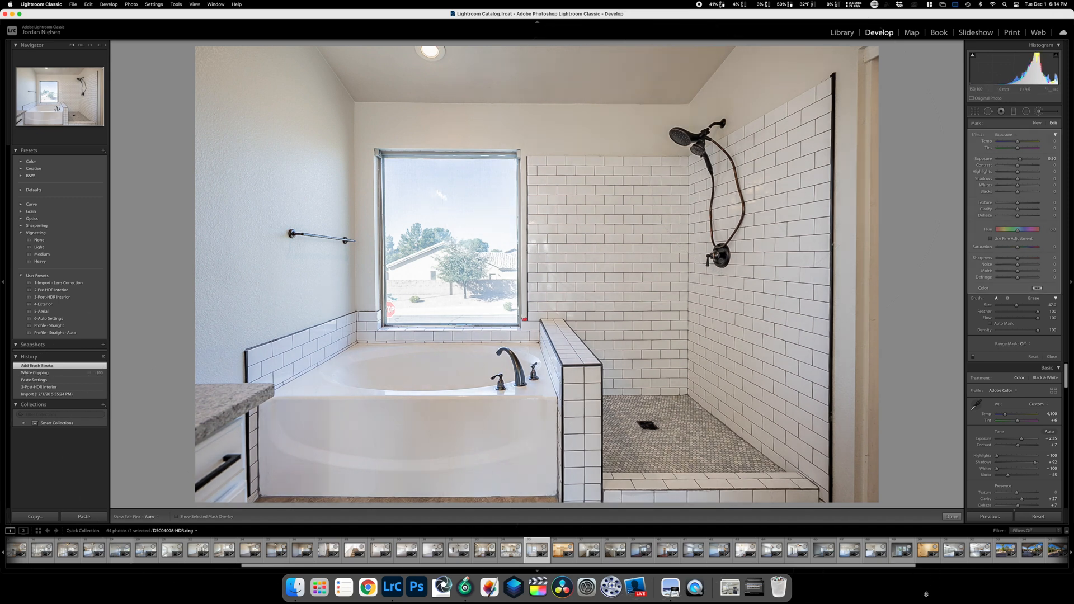
left_click(954, 516)
Go to the walk-in closet photo and copy its develop settings with the current selection of settings.
key("Right")
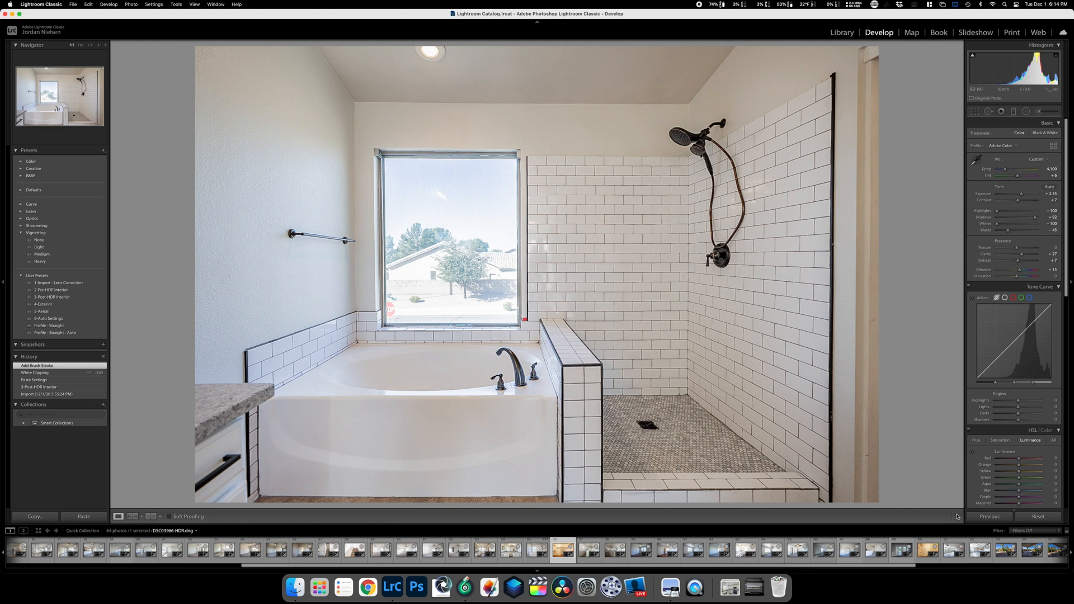
key("Right")
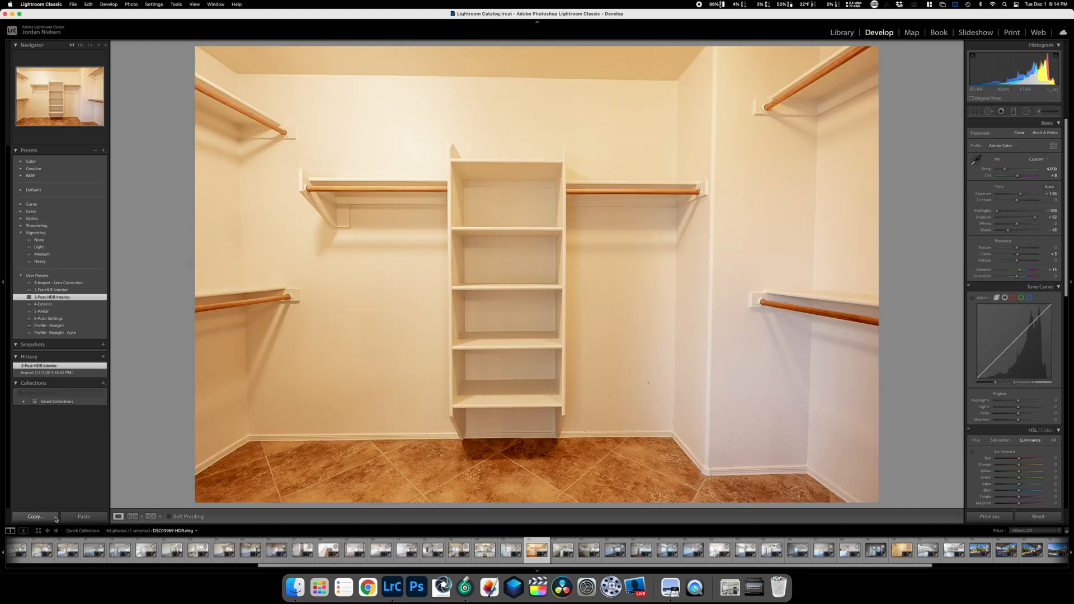
left_click(38, 517)
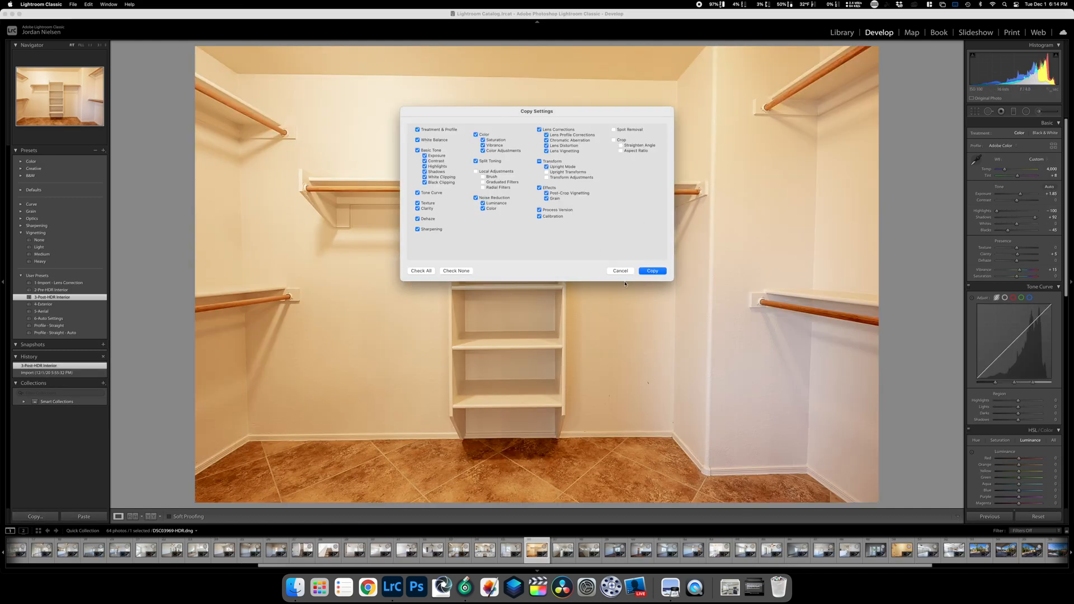
left_click(652, 270)
Try correcting the closet's color by sampling the baseboard as neutral, cooling the temperature and raising Tint to +17.
left_click(976, 159)
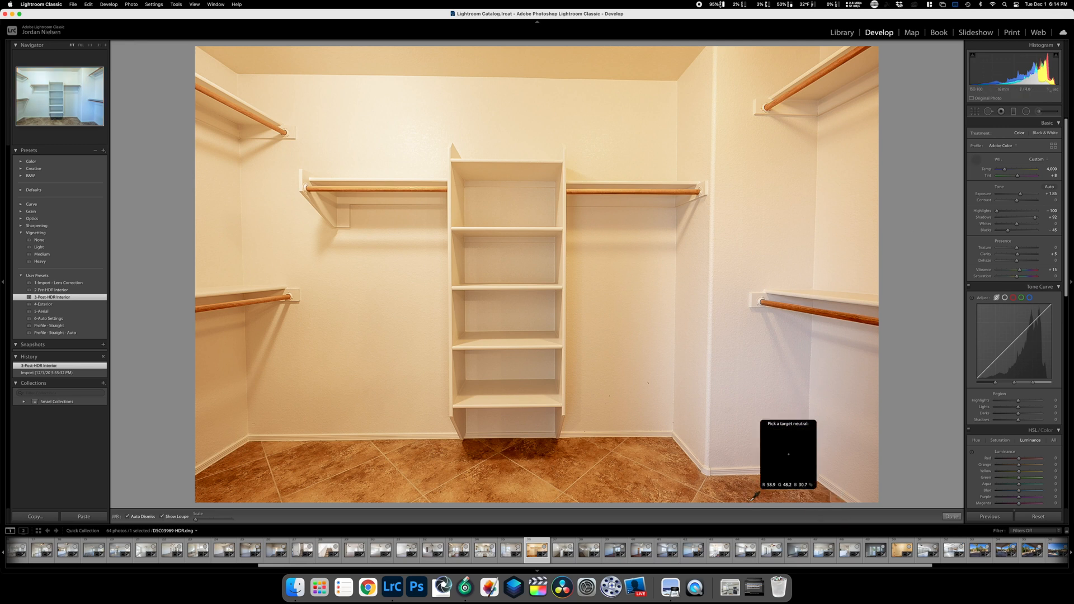
left_click(734, 470)
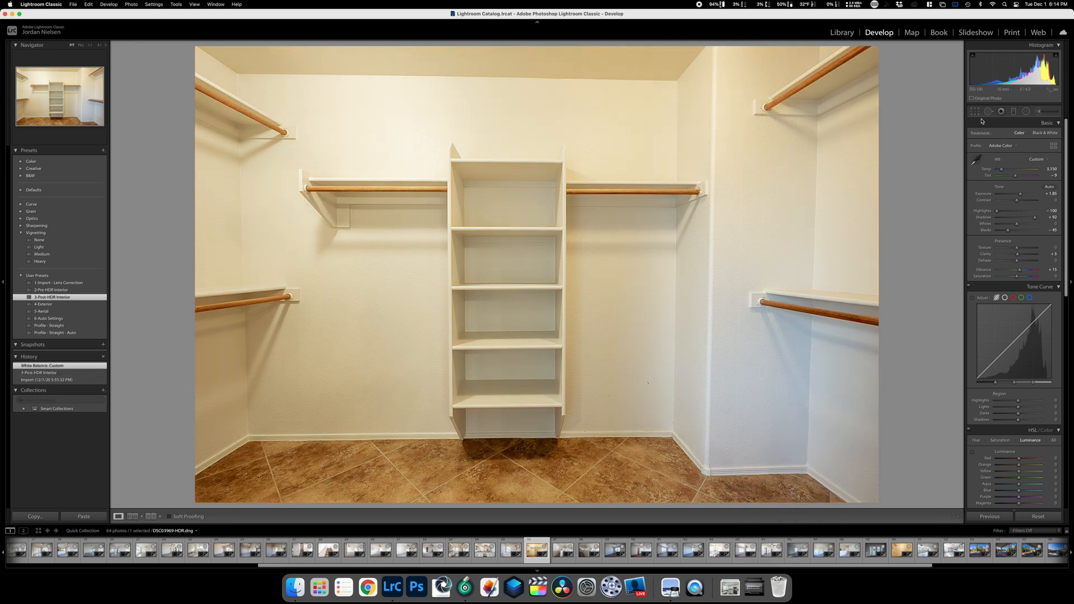
left_click_drag(999, 171, 999, 172)
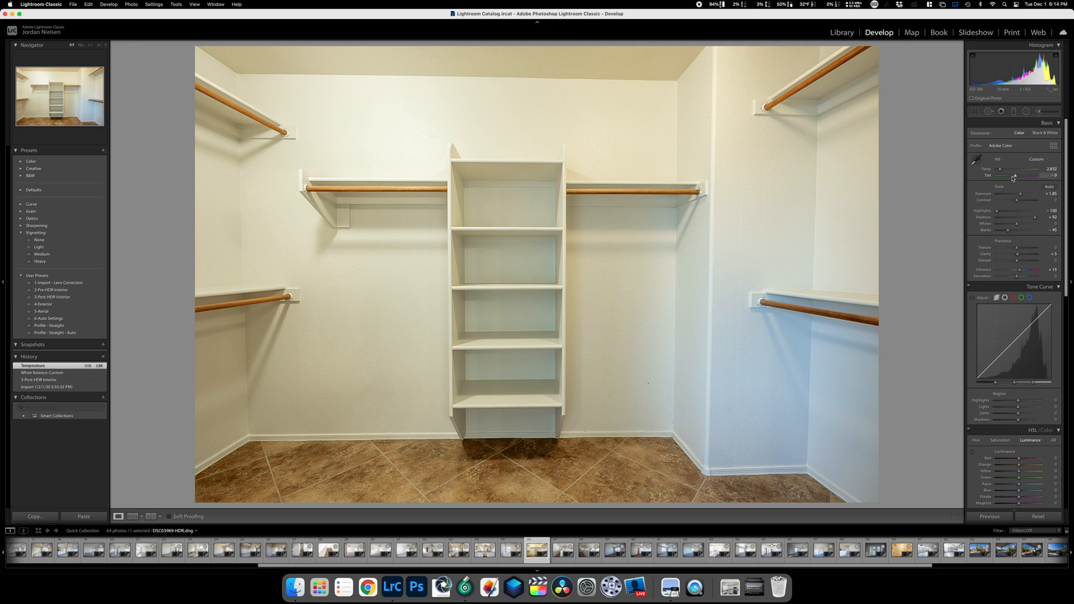
left_click_drag(1015, 178, 1018, 177)
Resample the closet's white balance from the white shelf end, set Tint to +4 and fine-tune the temperature.
left_click(976, 159)
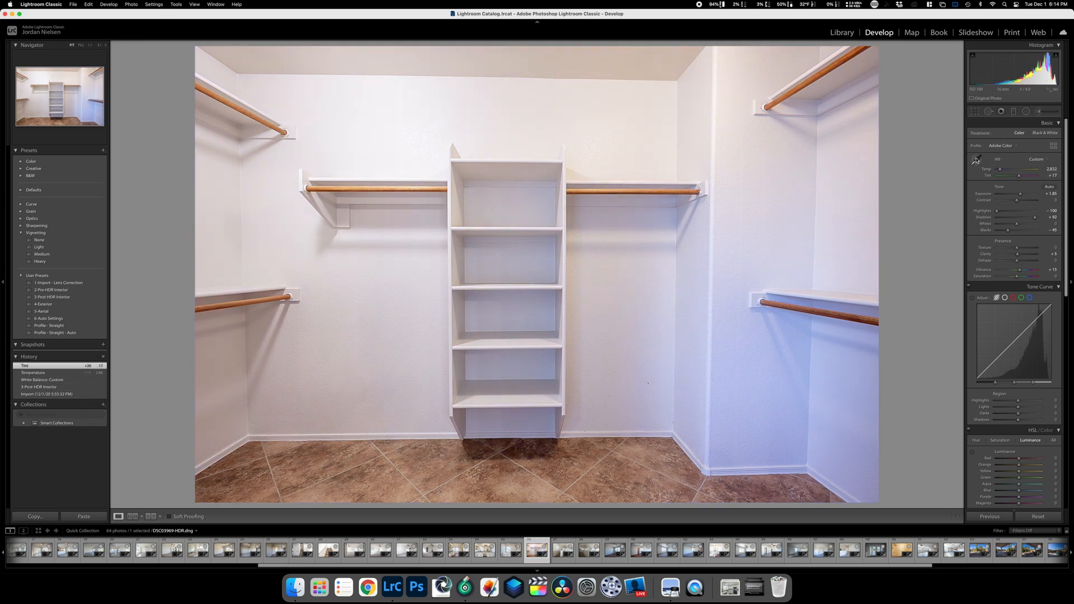
left_click(754, 300)
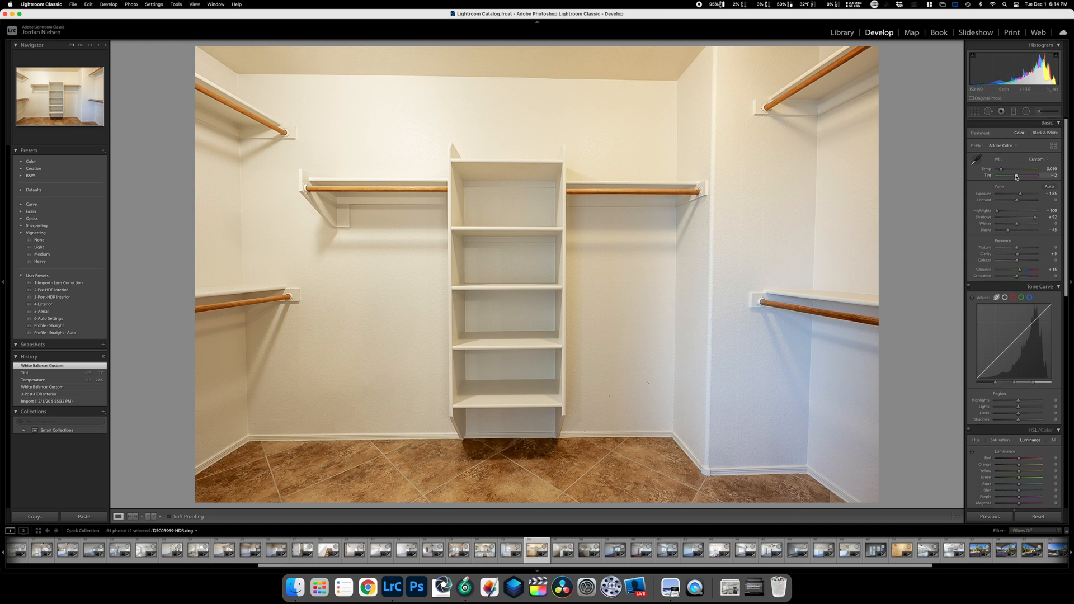
left_click_drag(1016, 177, 1017, 177)
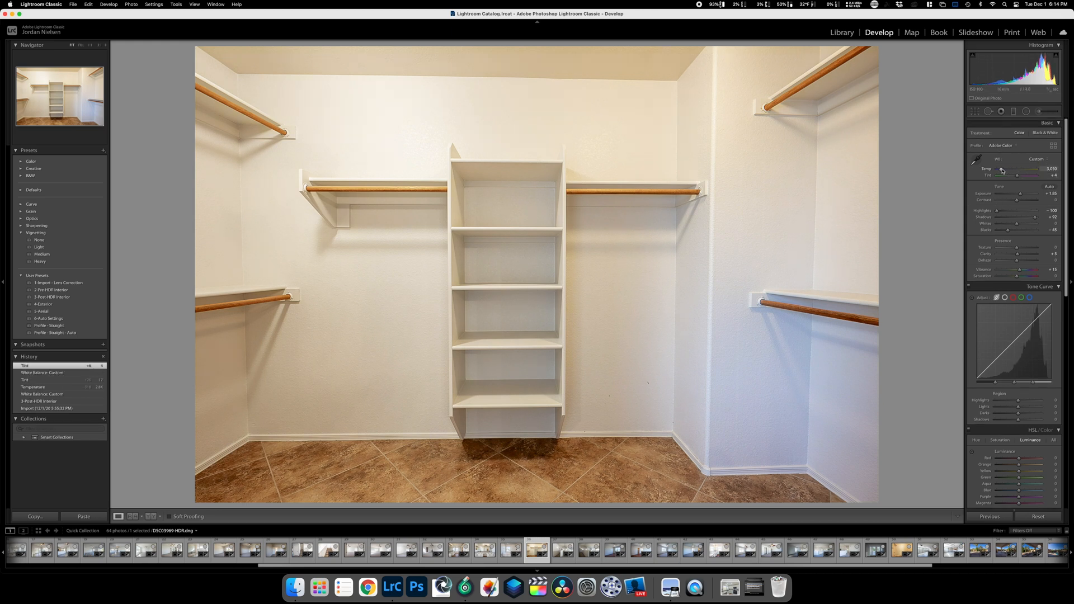
left_click_drag(1001, 171, 994, 180)
Raise the Exposure of the upstairs hallway photo DSC03972-HDR to +2.00 and compare it with the next photo.
key("Right")
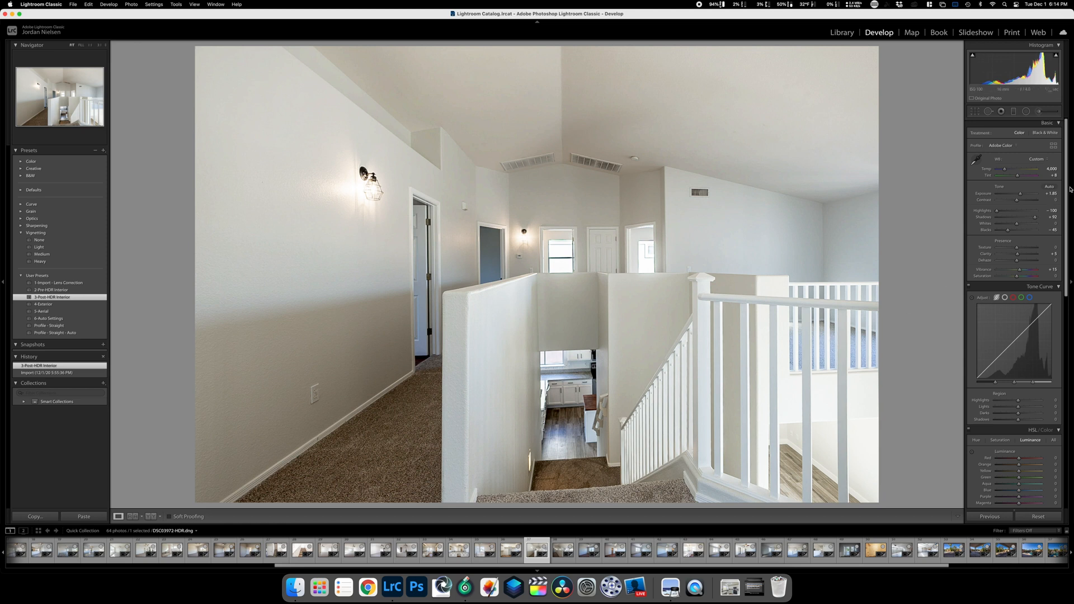
left_click_drag(1019, 194, 1020, 196)
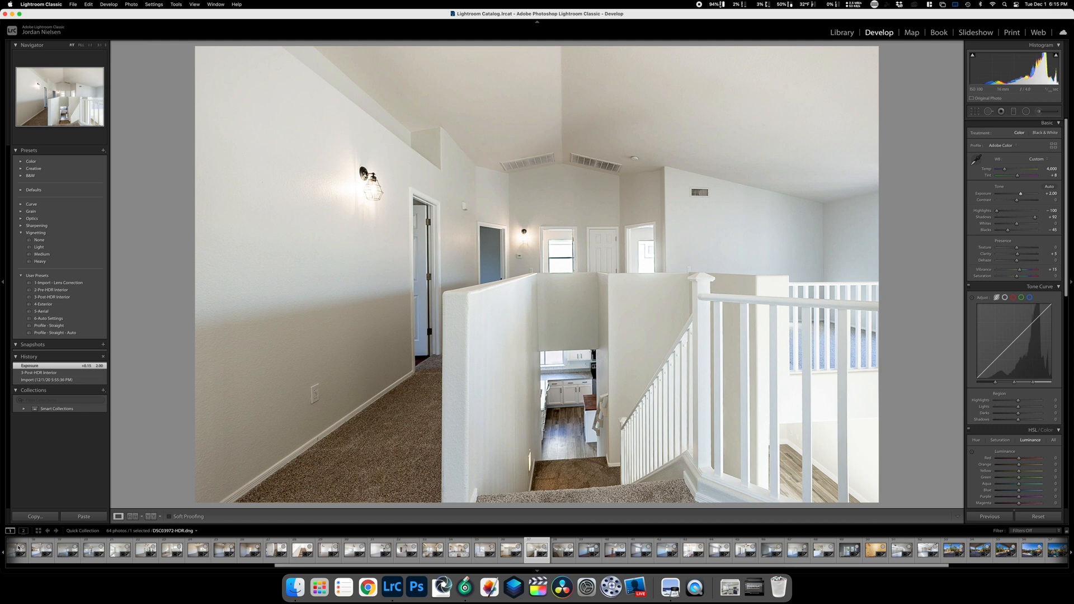
key("Right")
key("Left")
Brighten the hallway wall and dark carpet in stair landing photo DSC03975-HDR using a 0.50 Exposure adjustment brush.
key("Right")
key("Right")
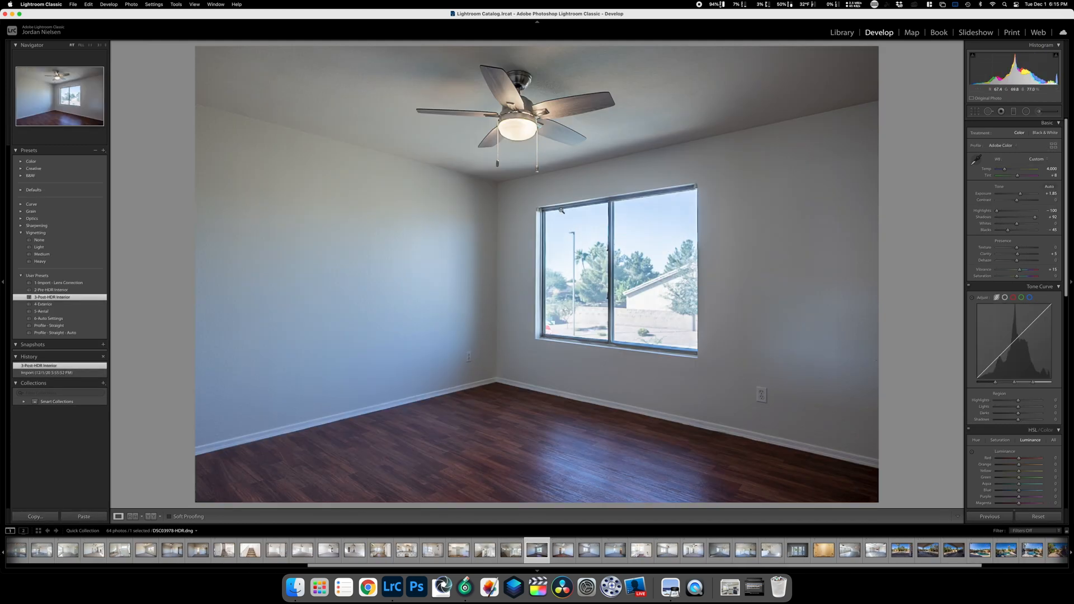
key("Left")
left_click(1037, 112)
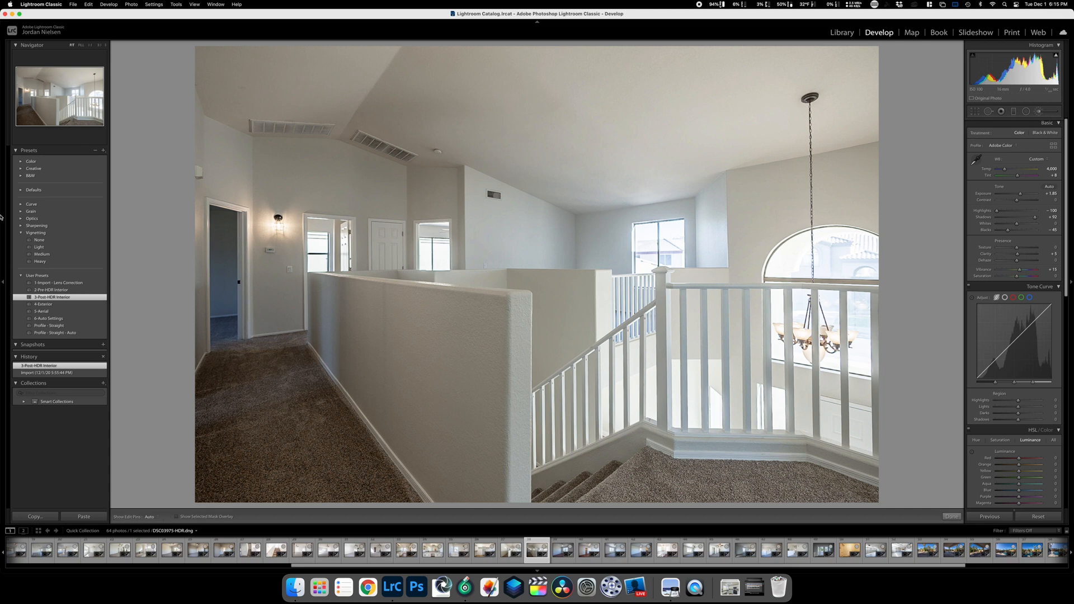
left_click(225, 168)
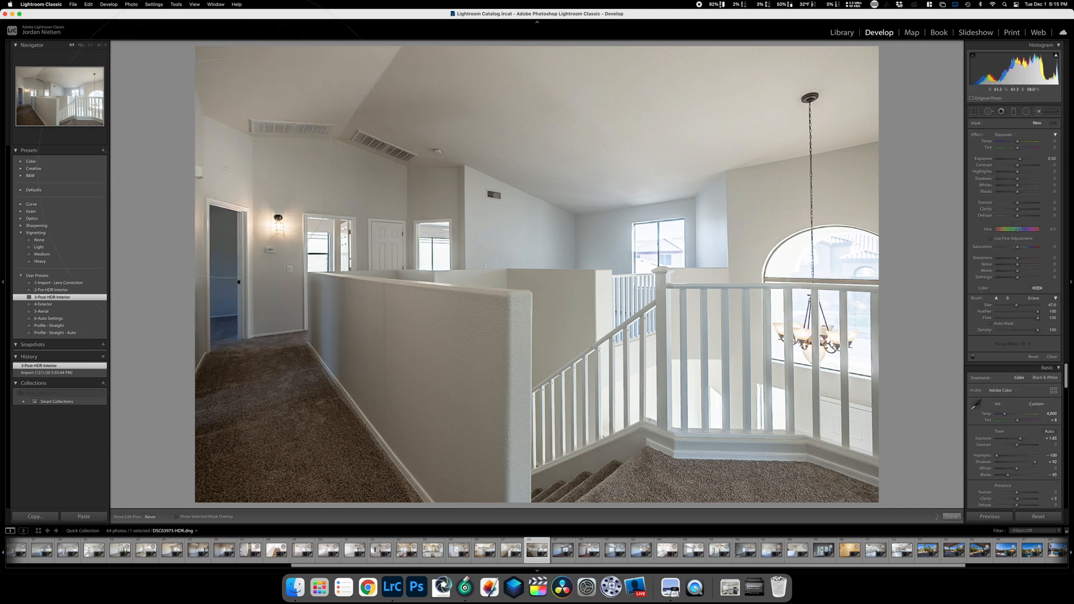
left_click(240, 446)
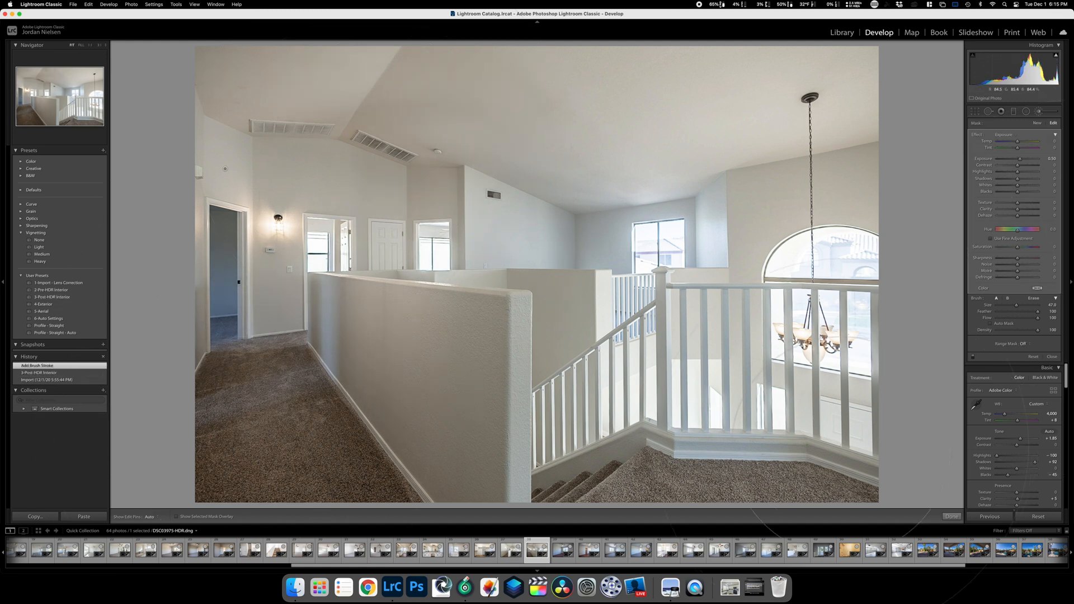
left_click(950, 517)
Set the Exposure to +2.85 and Whites to -99 on the wood-floor bedroom photo with the window.
key("Right")
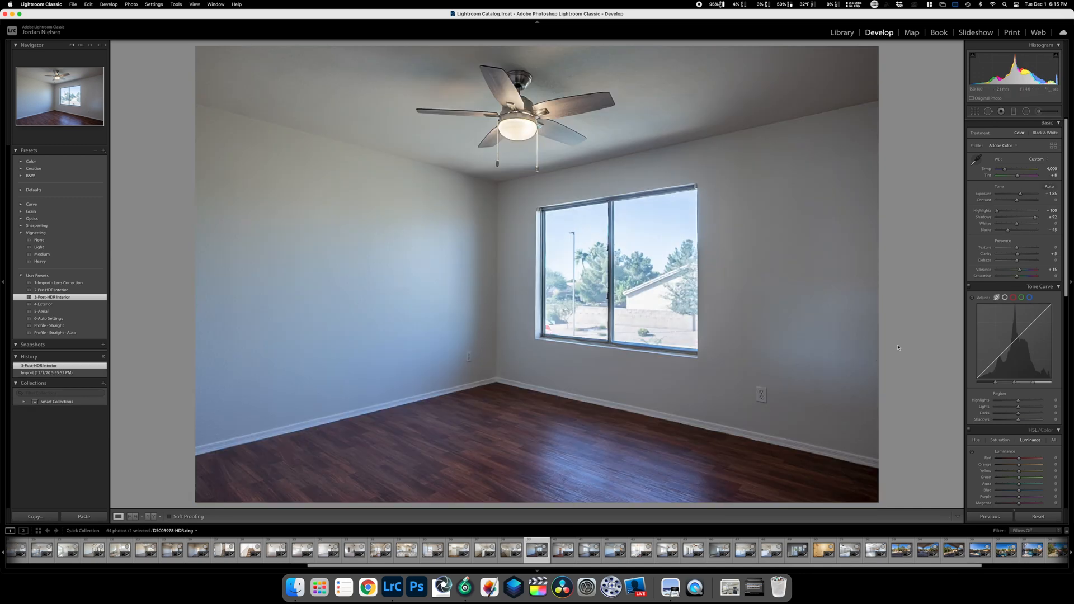
left_click_drag(1020, 195, 997, 226)
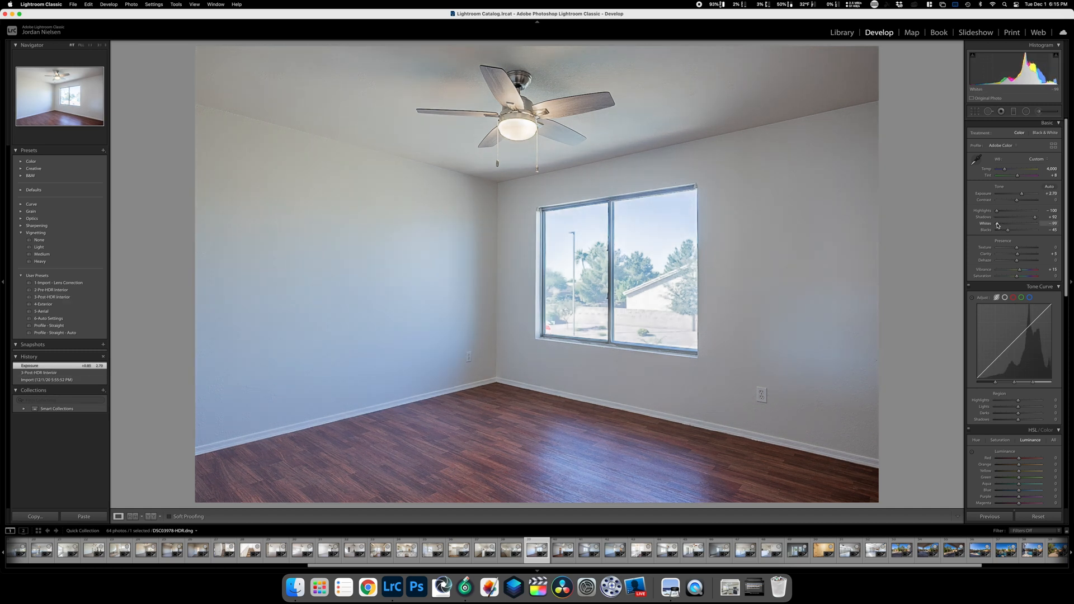
left_click_drag(1023, 195, 1022, 194)
Try a white balance sampled from the bedroom's baseboard and slightly lower the temperature.
left_click(977, 158)
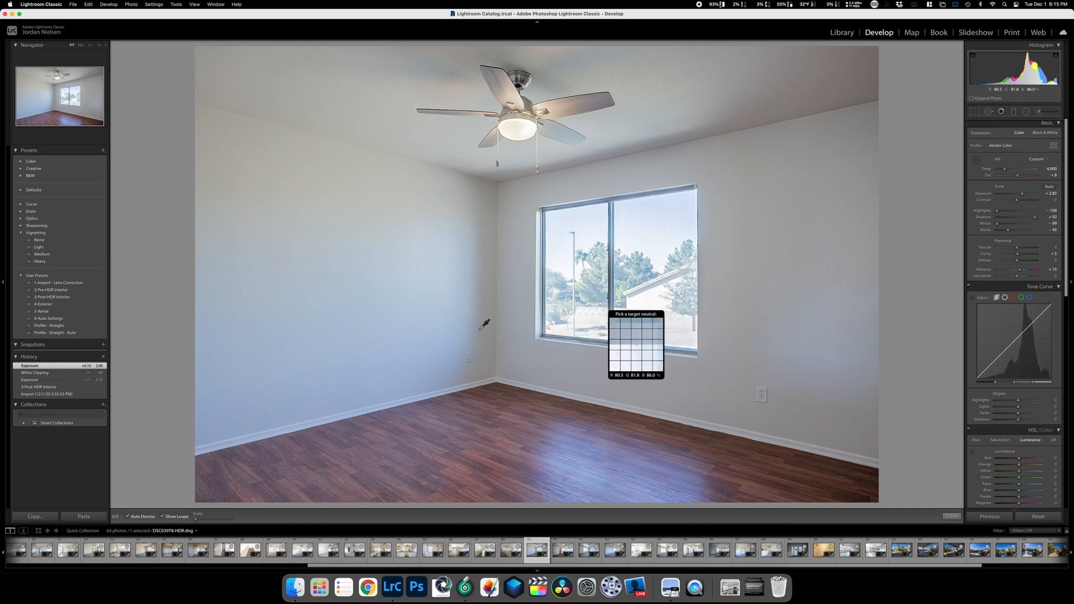
left_click(267, 427)
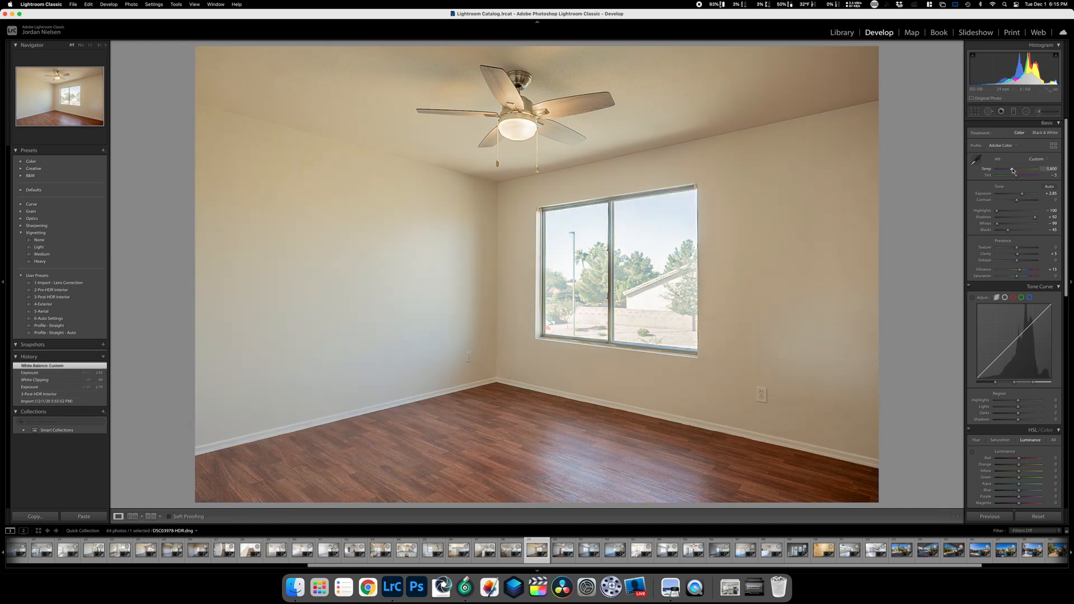
left_click_drag(1011, 170, 1011, 170)
Resample the wood-floor bedroom's white balance from the wall outlet.
left_click(976, 159)
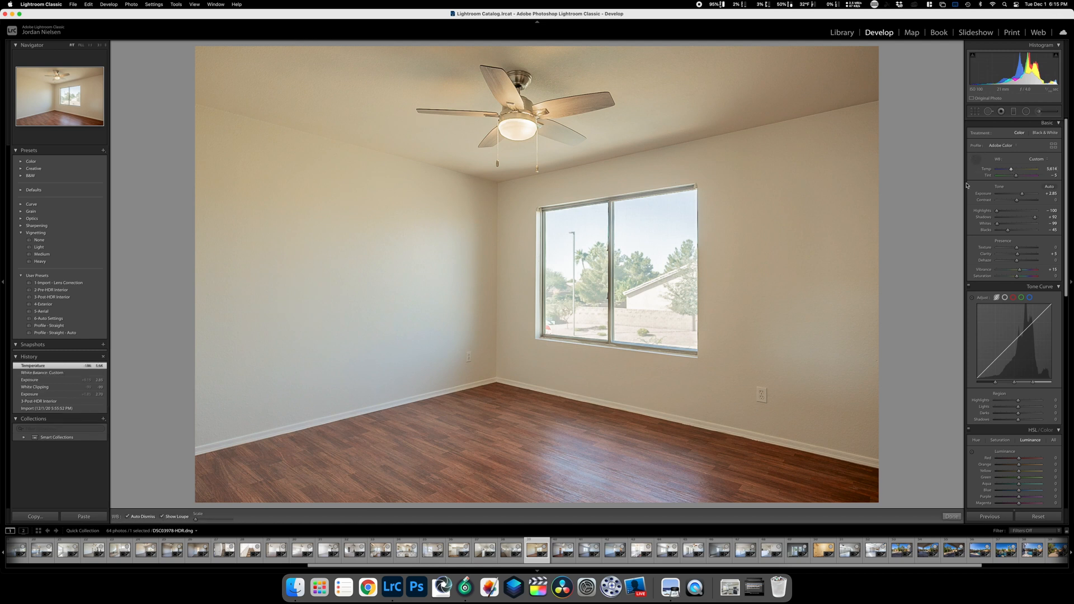
left_click(764, 388)
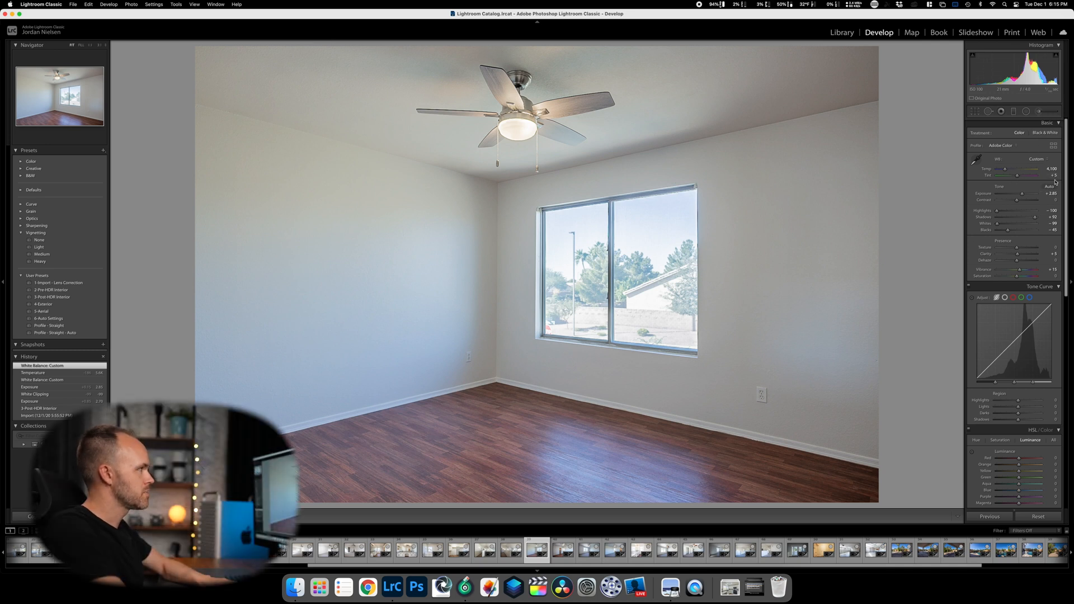
Set the bedroom photo's Contrast to +17, Dehaze to +6 and Clarity to +52.
left_click_drag(1017, 259, 1022, 262)
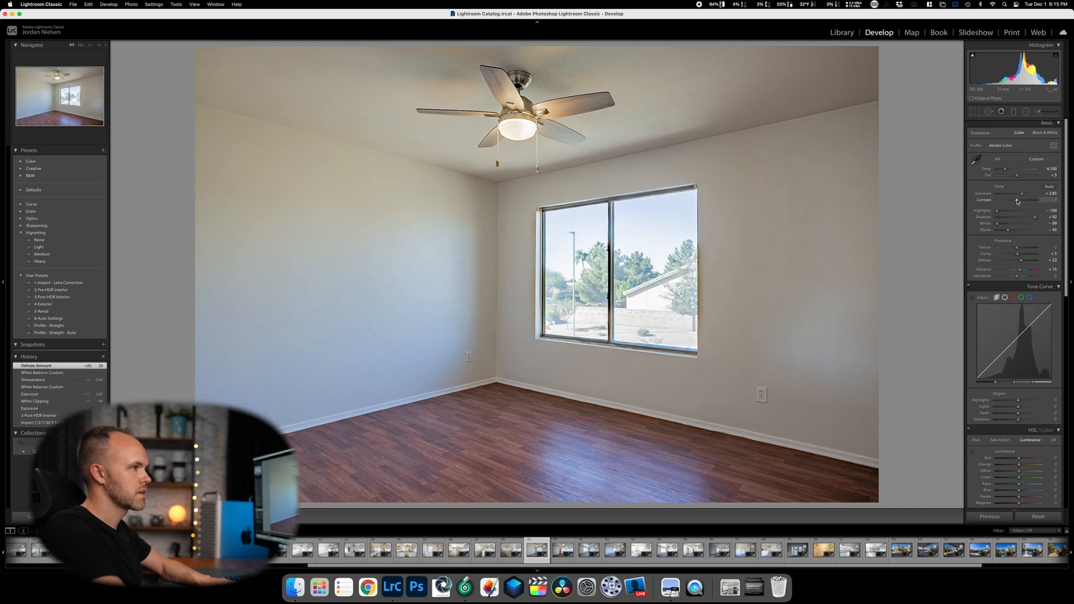
left_click_drag(1018, 202, 1021, 200)
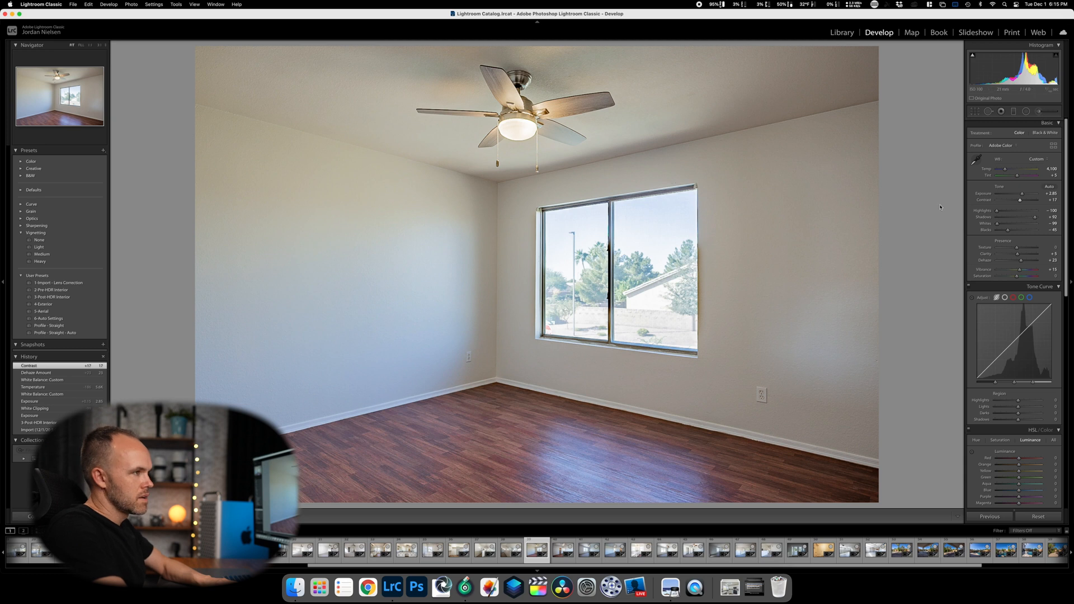
left_click_drag(1020, 260, 1017, 261)
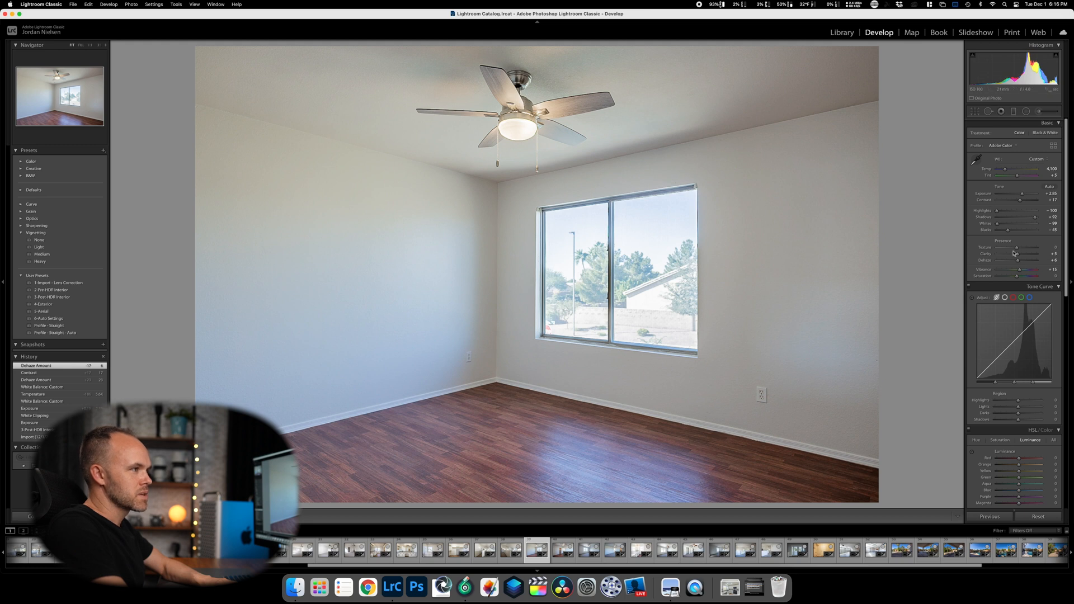
left_click_drag(1016, 254, 1026, 253)
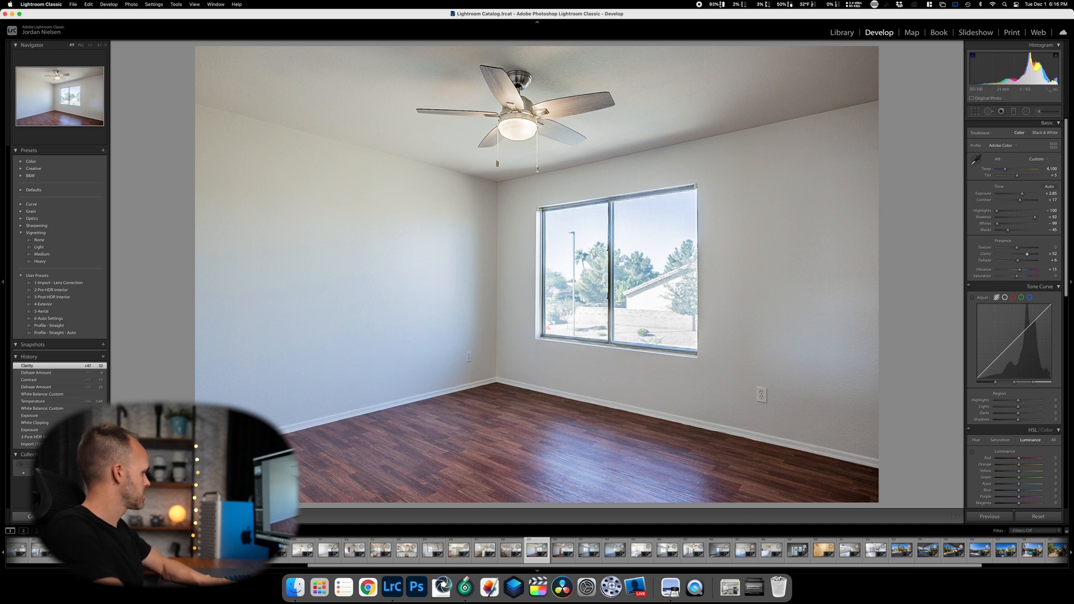
Copy the finished bedroom photo's develop settings and paste them onto the next two bedroom photos.
left_click(48, 516)
key("Return")
key("Right")
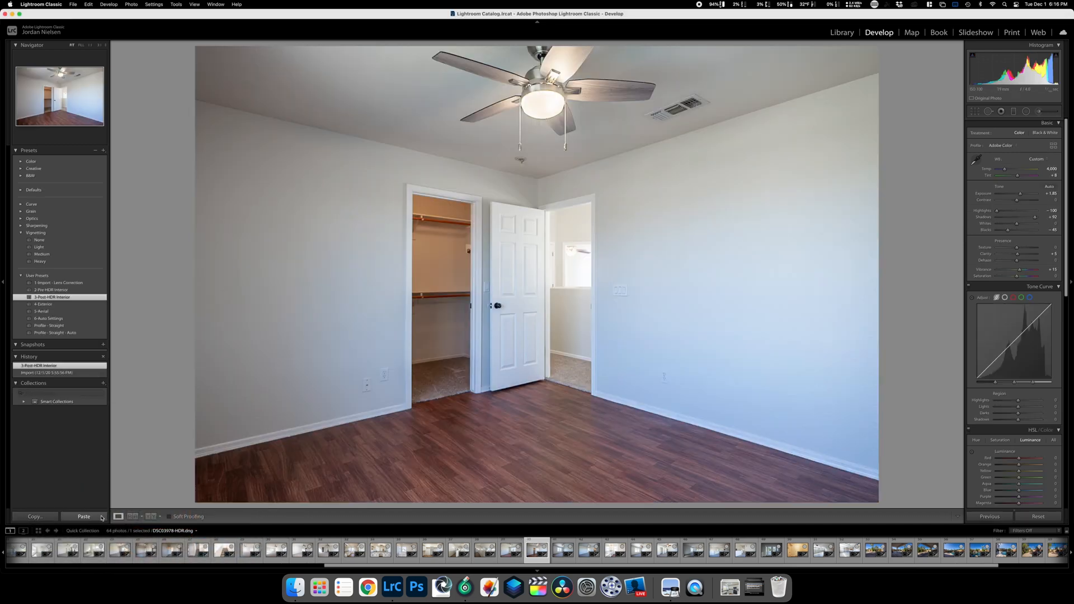
left_click(101, 518)
key("Right")
left_click(81, 516)
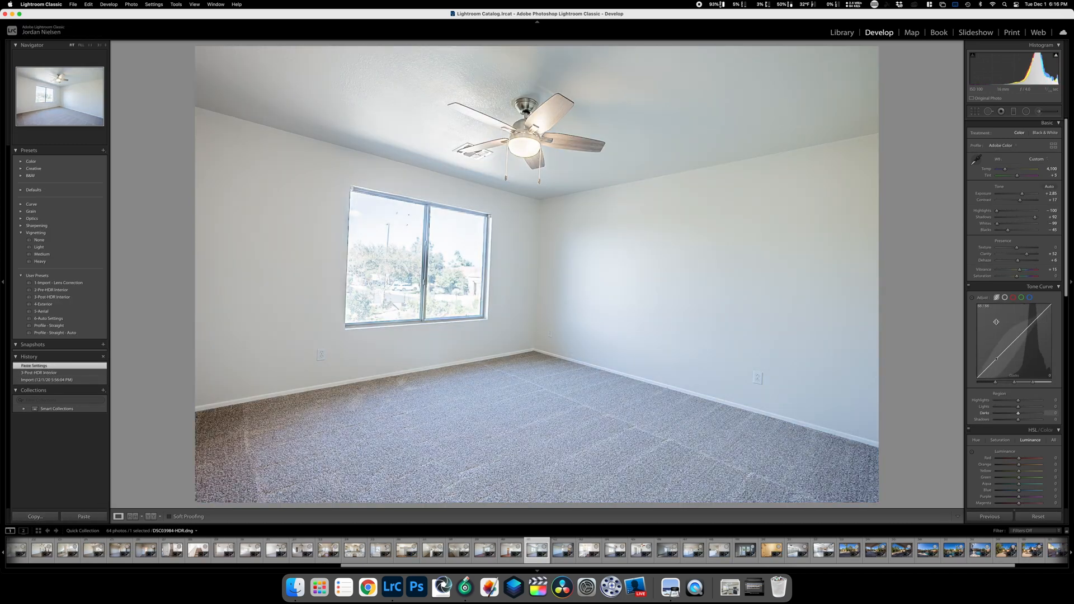
Turn off Upright perspective correction on the carpeted bedroom photo and sample its white balance from the baseboard.
scroll(986, 391, "down", 10)
left_click(987, 456)
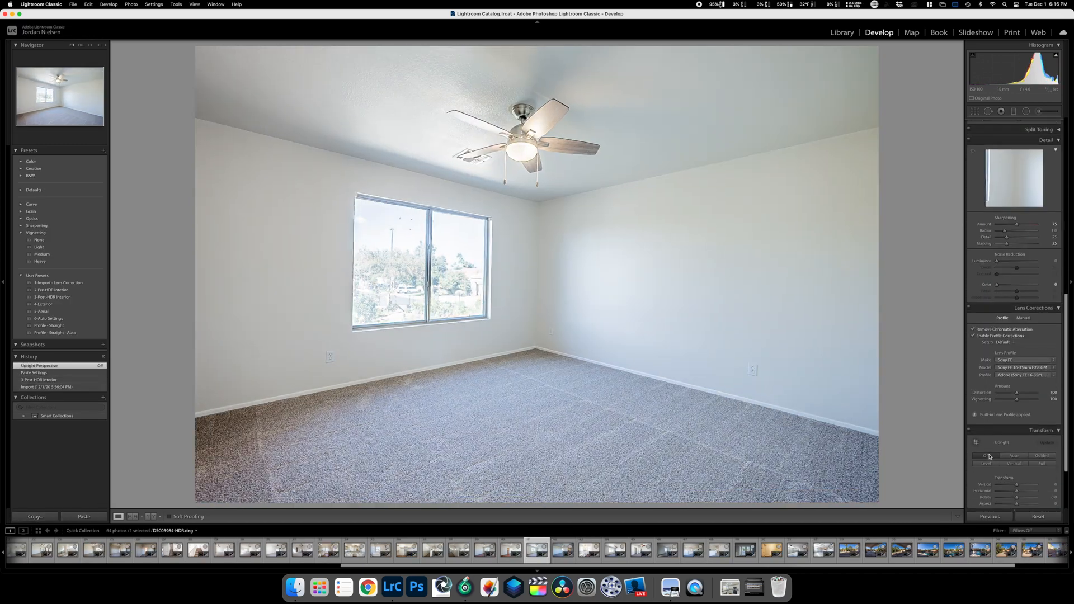
scroll(990, 166, "up", 10)
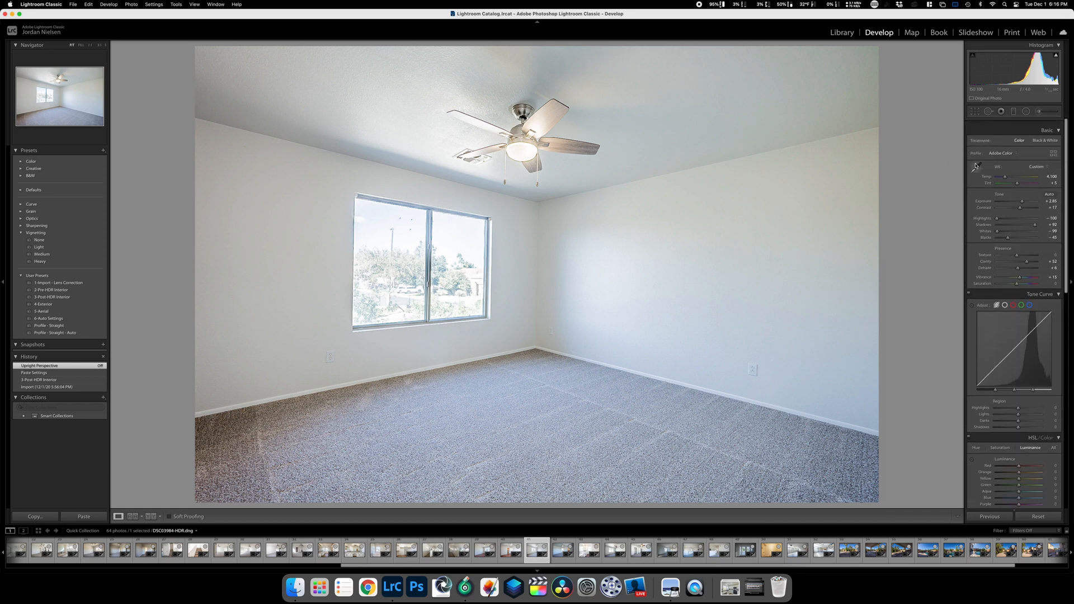
key("w")
left_click(352, 380)
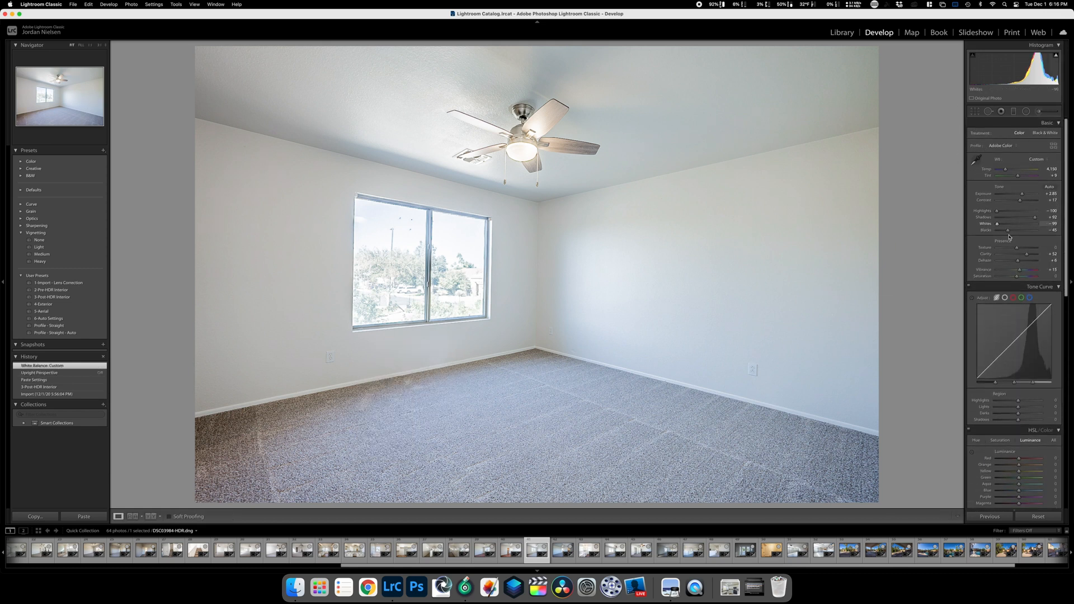
Set the carpeted bedroom's Exposure to +2.00 and Temp to 4,398, and brighten the ceiling and window-side room's far wall with a 0.50 exposure brush.
left_click_drag(1023, 194, 1009, 173)
left_click(1038, 111)
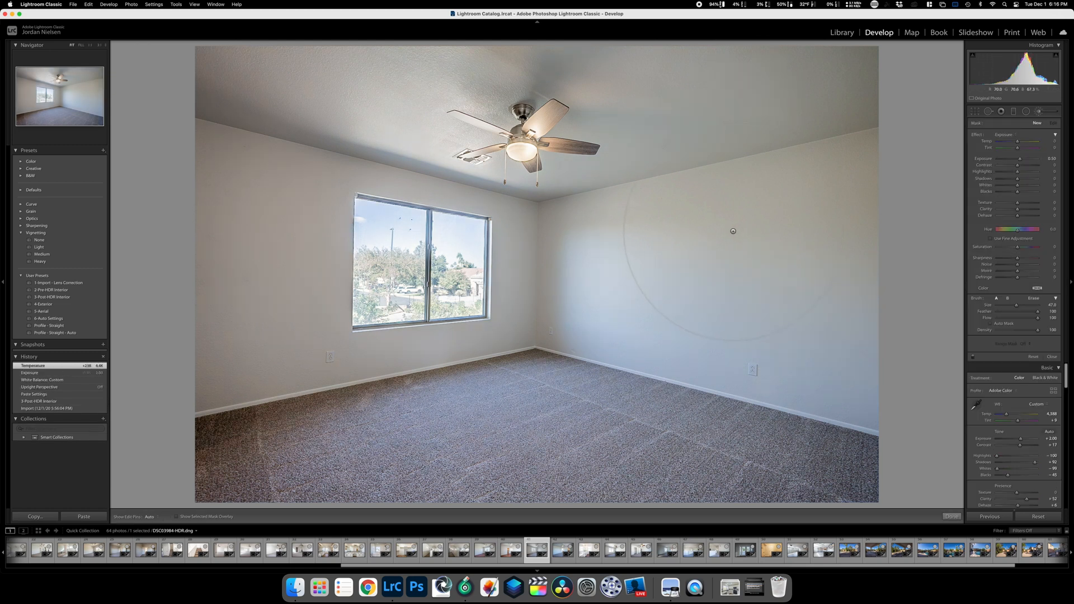
mouse_move(655, 101)
left_mouse_down()
mouse_move(208, 119)
mouse_move(256, 463)
mouse_move(484, 447)
mouse_move(645, 252)
left_mouse_up()
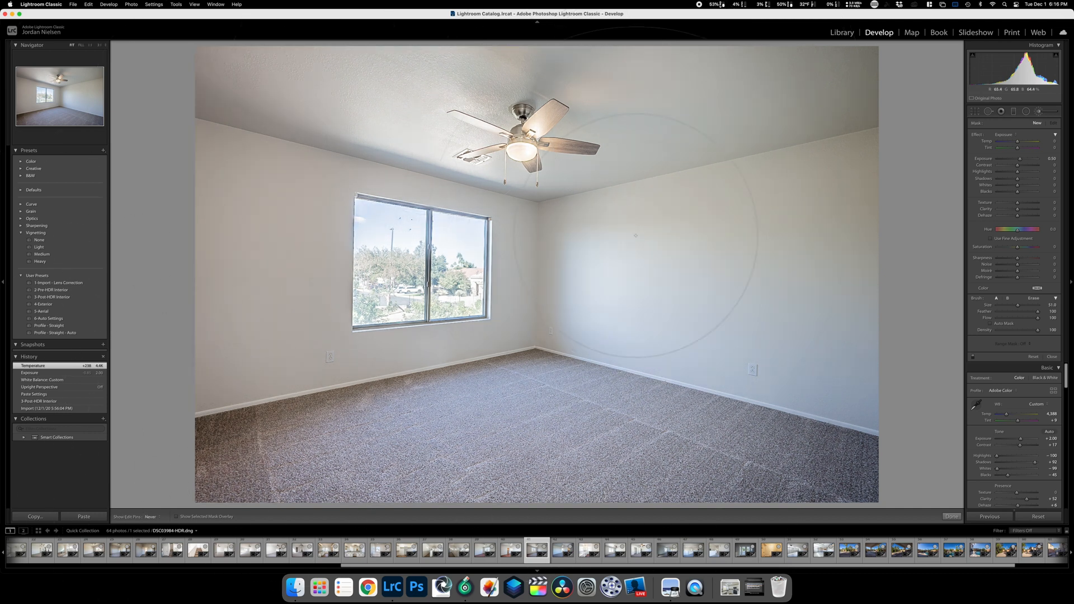
left_click_drag(648, 202, 816, 251)
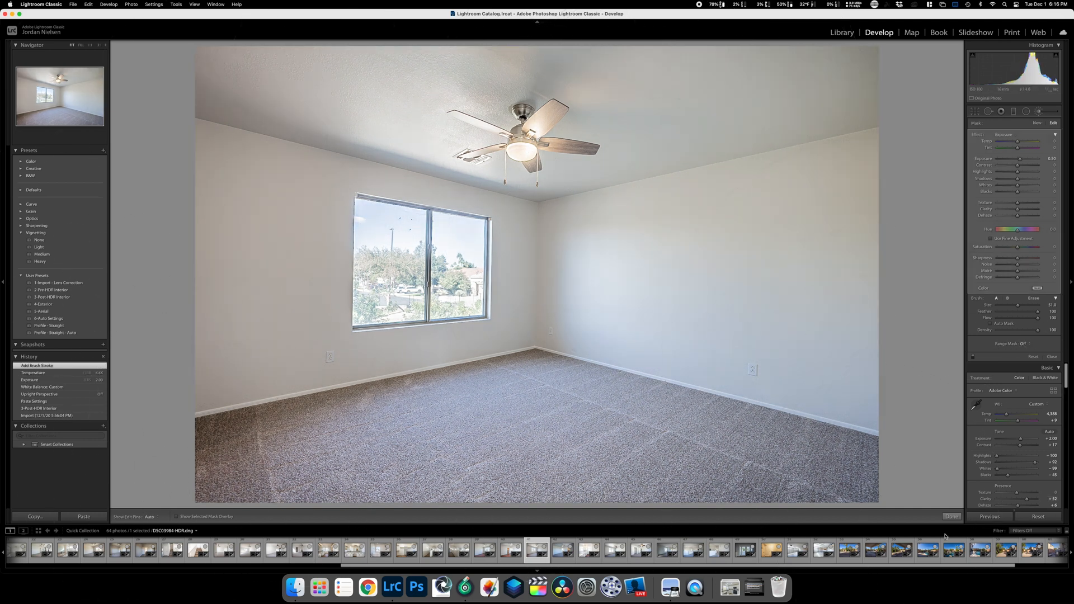
left_click(951, 516)
Paste the copied develop settings onto the next photo, the bedroom with the walk-in closet, and set its Exposure to +2.35.
key("Right")
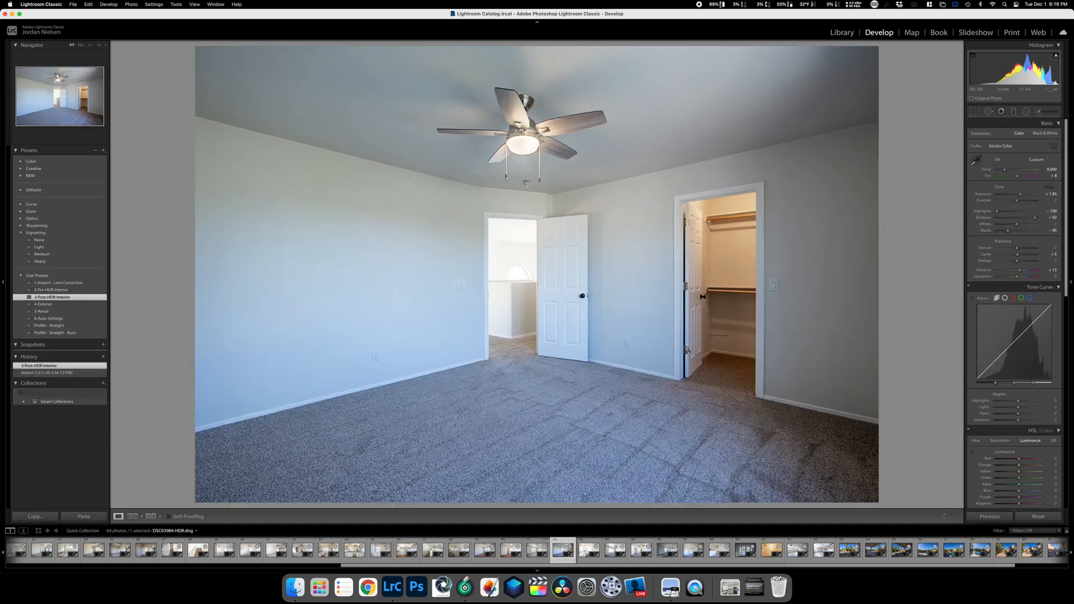
left_click(84, 516)
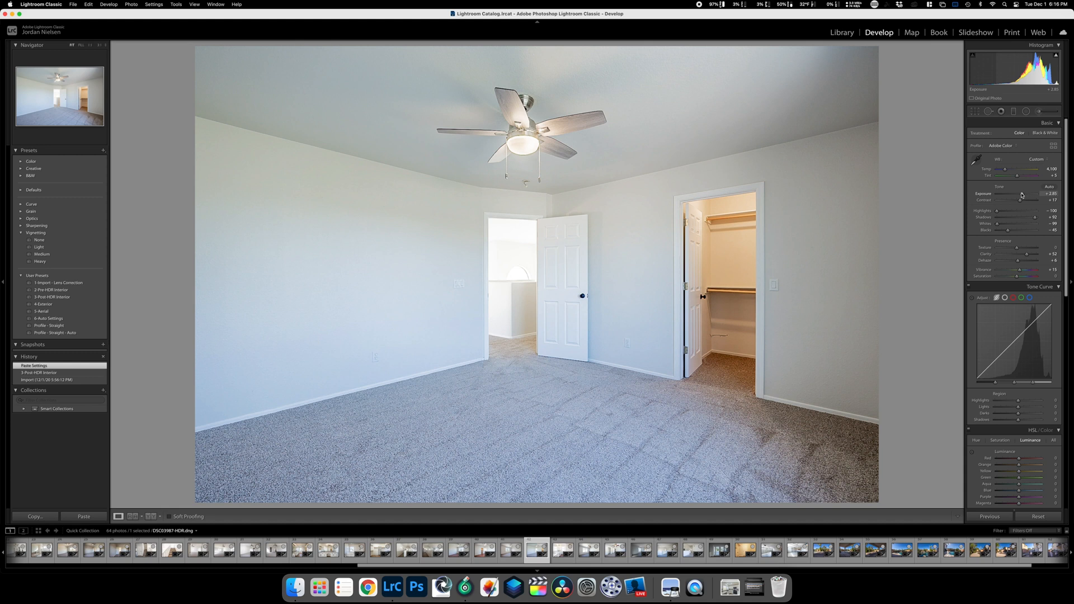
left_click_drag(1021, 195, 1019, 195)
Sample the closet bedroom's white balance from the open white door, and cool the Temp to 4,800.
left_click(976, 160)
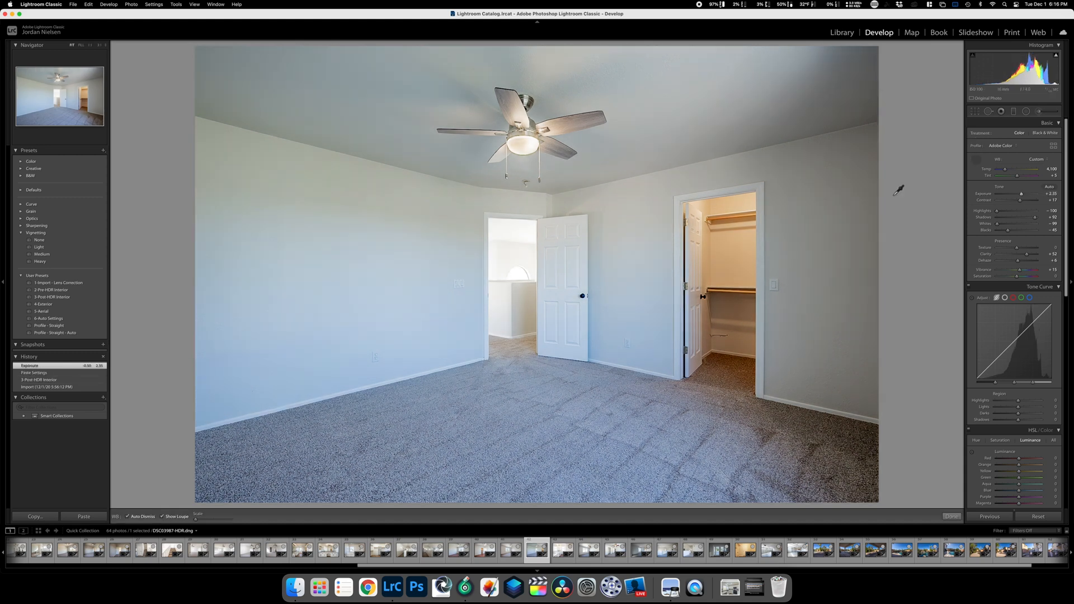
left_click(580, 355)
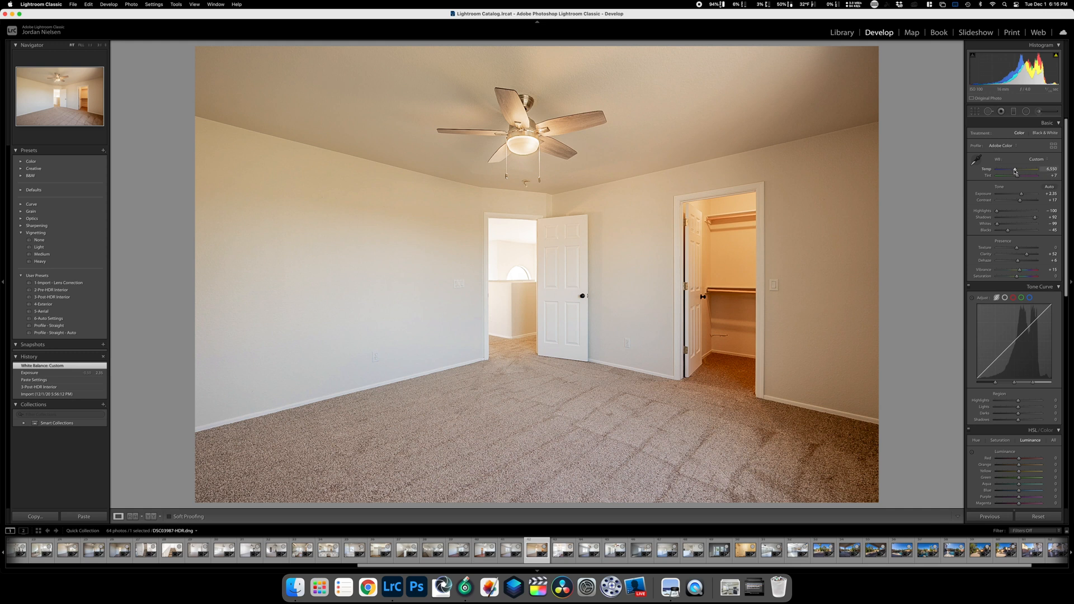
left_click_drag(1014, 171, 1008, 174)
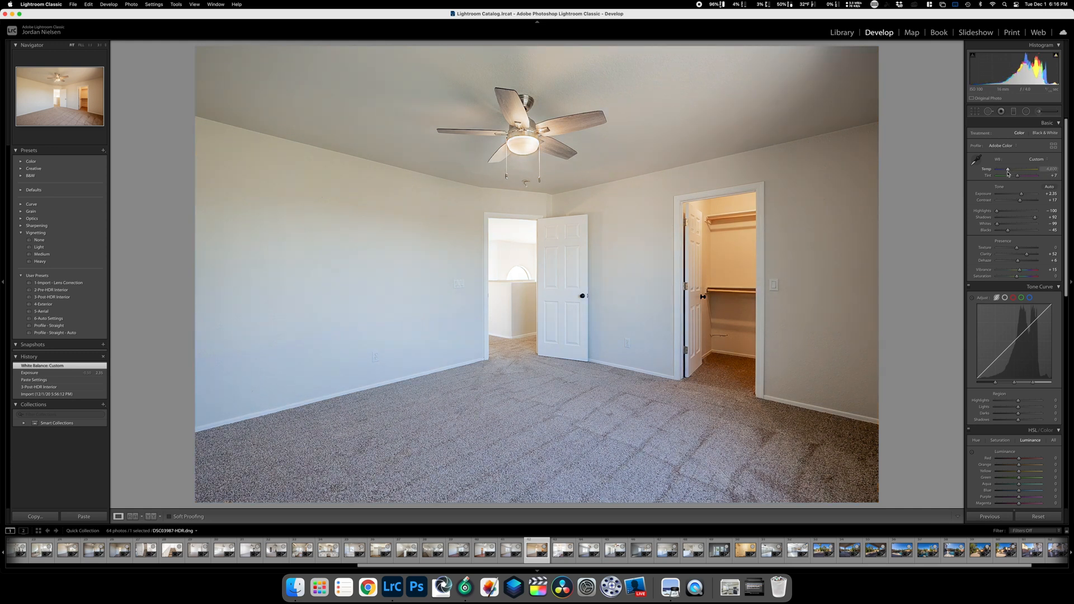
left_click_drag(1009, 173, 1009, 173)
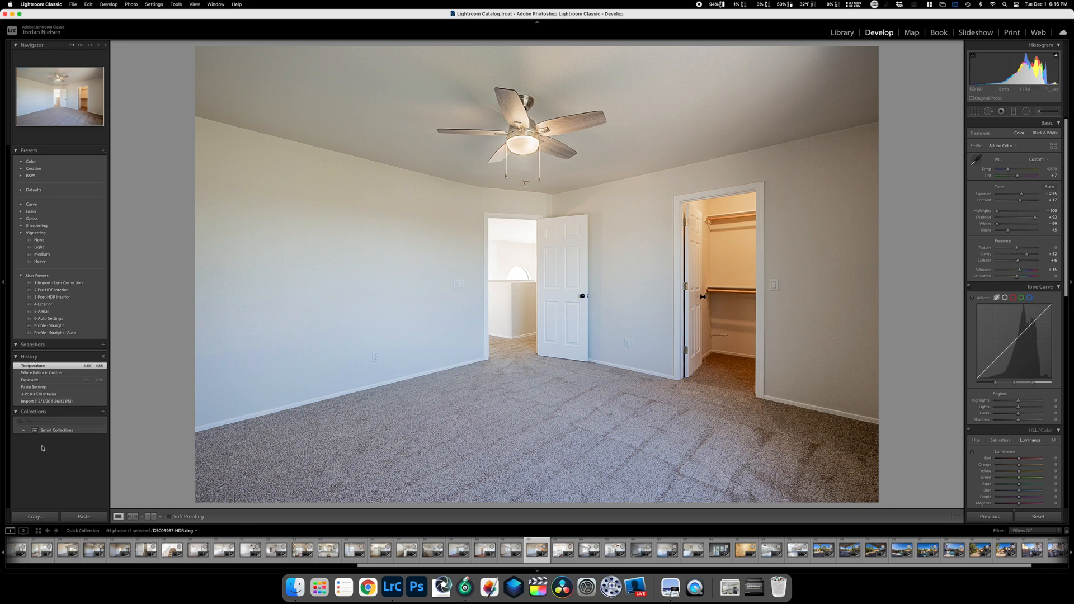
Copy the closet bedroom's develop settings and paste them onto the following bathroom photo.
left_click(42, 515)
key("Return")
key("Right")
left_click(78, 517)
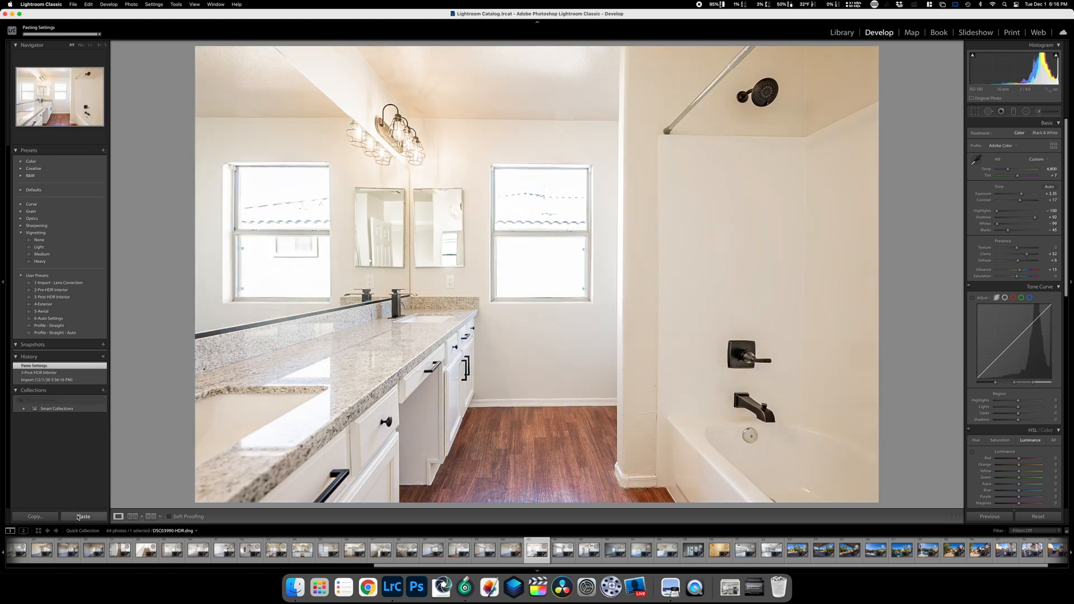
Sample the bathroom photo's white balance from the white shower wall and lower Exposure to +0.50.
left_click(977, 160)
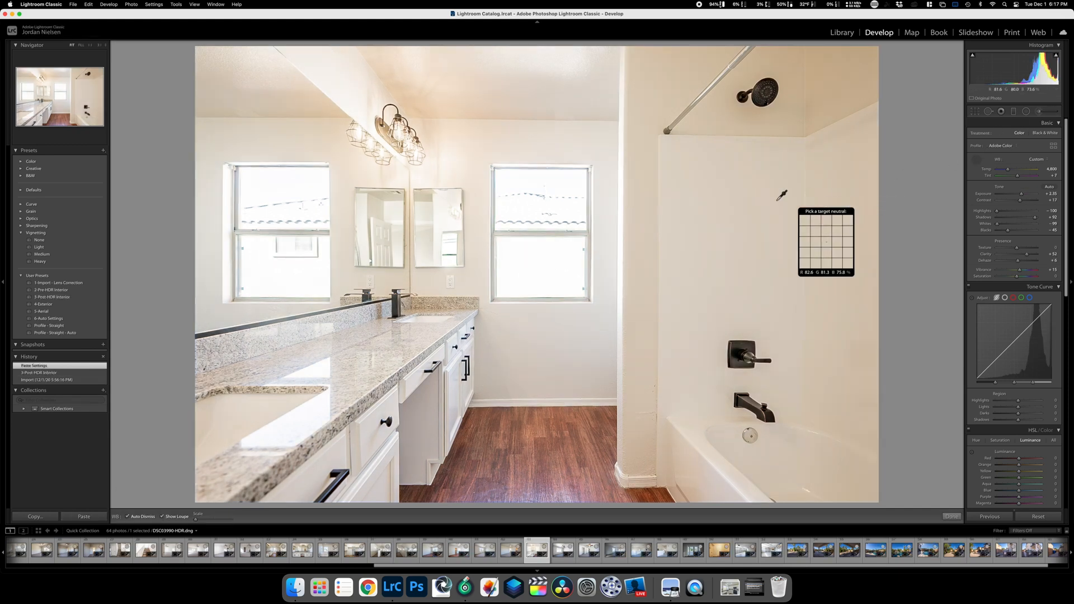
left_click(784, 272)
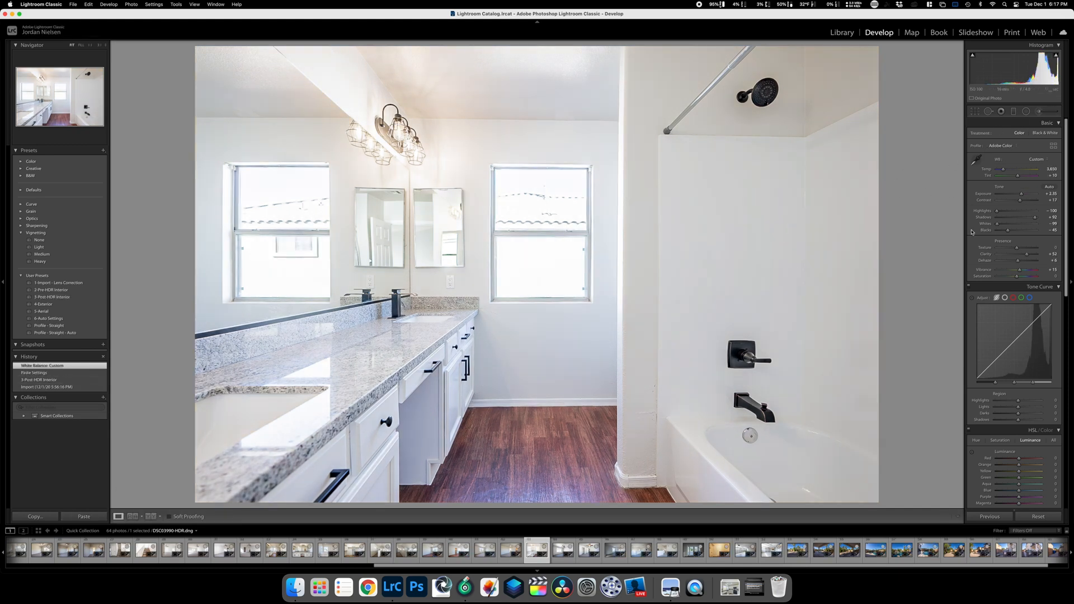
left_click_drag(1021, 194, 1017, 196)
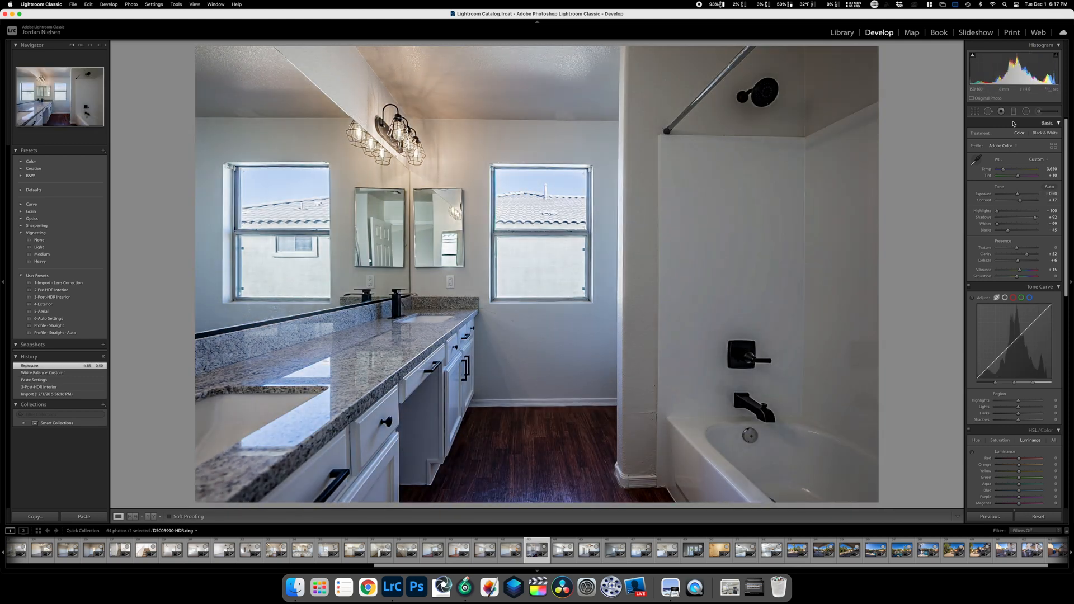
Brighten the dark shower area of the bathroom photo with an adjustment brush at 0.50 exposure.
left_click(988, 111)
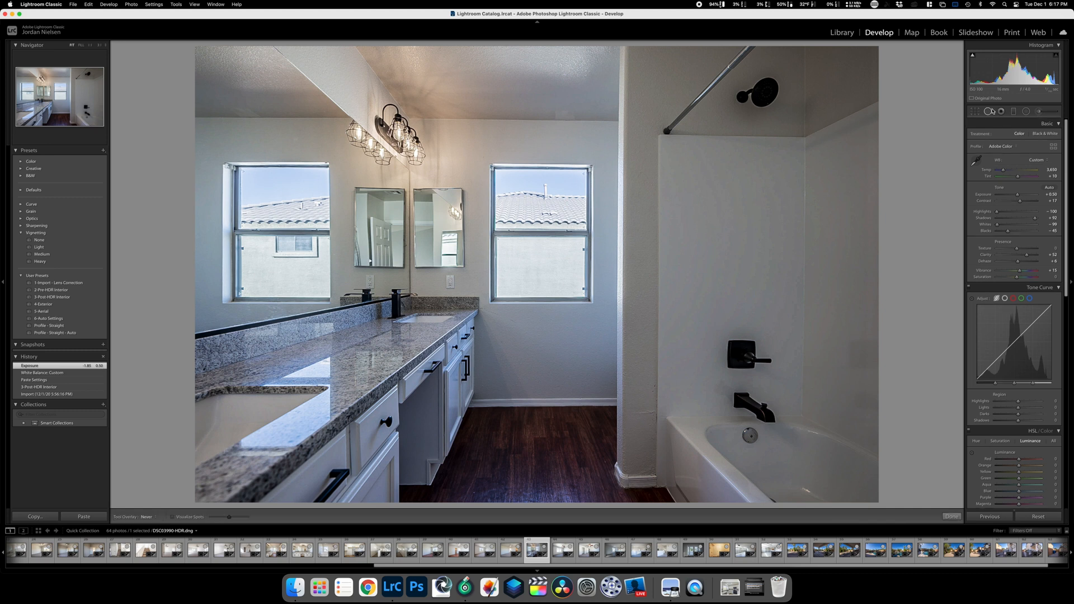
left_click(1037, 112)
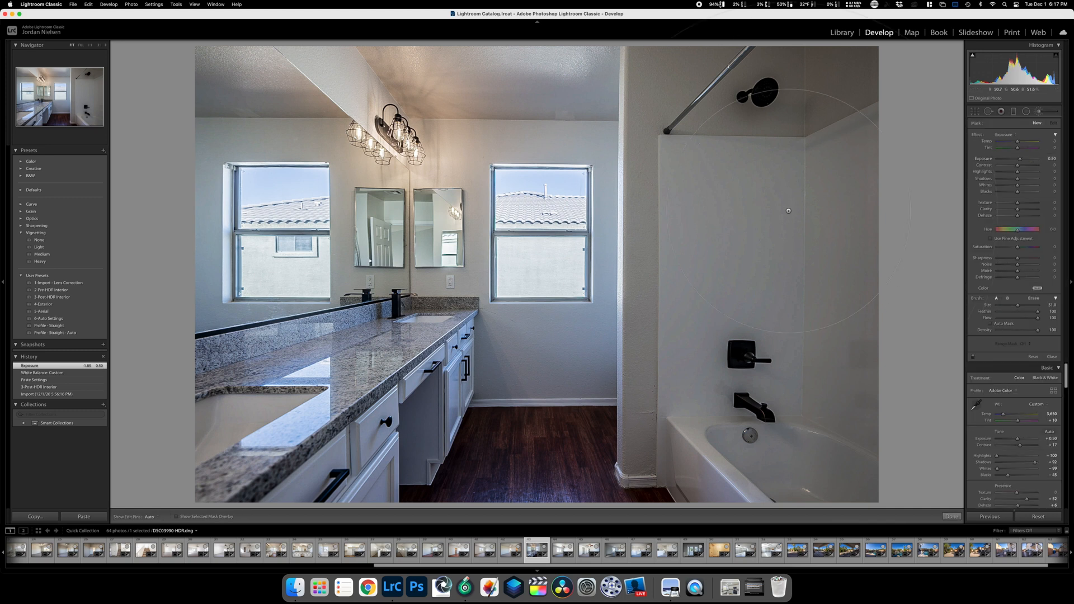
mouse_move(762, 88)
left_mouse_down()
mouse_move(773, 420)
mouse_move(732, 394)
mouse_move(621, 425)
mouse_move(419, 397)
mouse_move(390, 348)
mouse_move(370, 115)
mouse_move(347, 79)
mouse_move(566, 24)
mouse_move(857, 70)
mouse_move(889, 157)
left_mouse_up()
left_click(1039, 111)
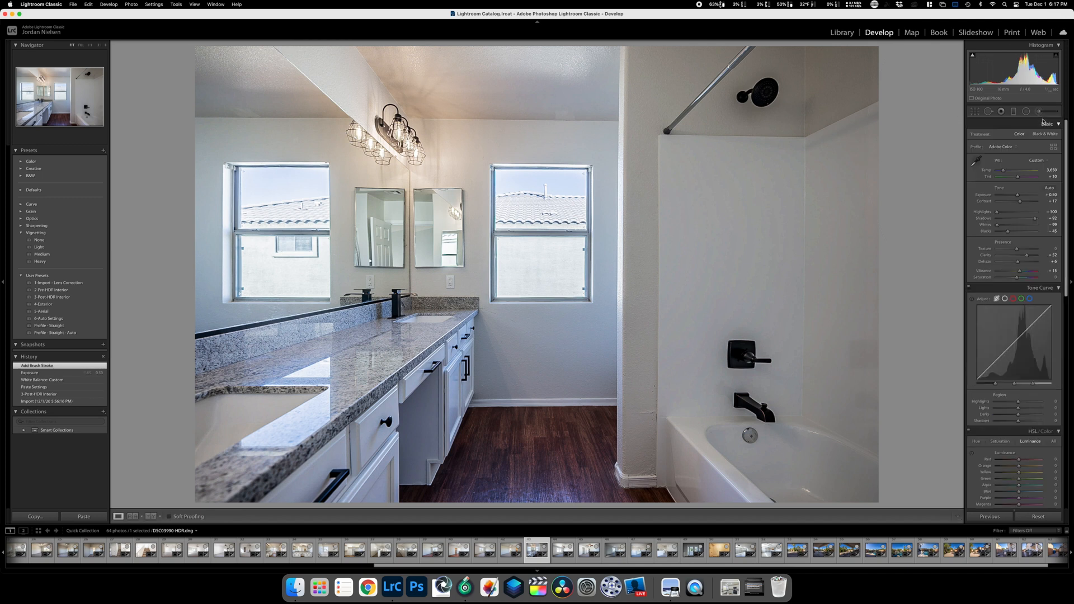
Set the bathroom photo's Exposure to +1.00 and warm its Temp slightly.
left_click_drag(1018, 196, 1020, 194)
key("Right")
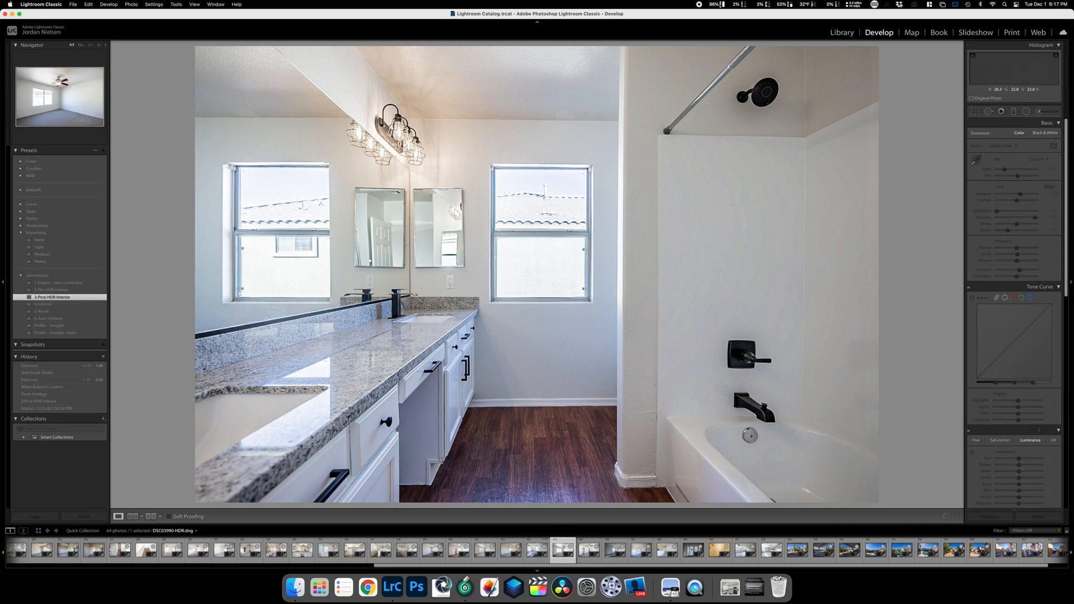
key("Right")
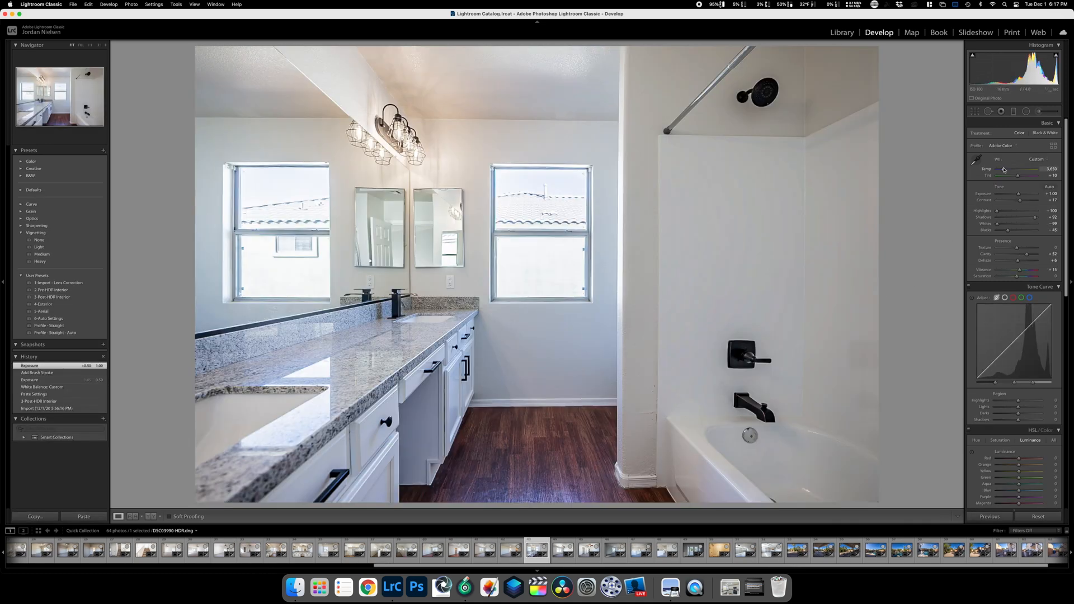
left_click_drag(1004, 170, 1006, 170)
Set the next bedroom photo's Temp to 4,378 and Exposure to +1.00, and brighten its upper wall and ceiling with a 0.50 exposure brush.
key("Right")
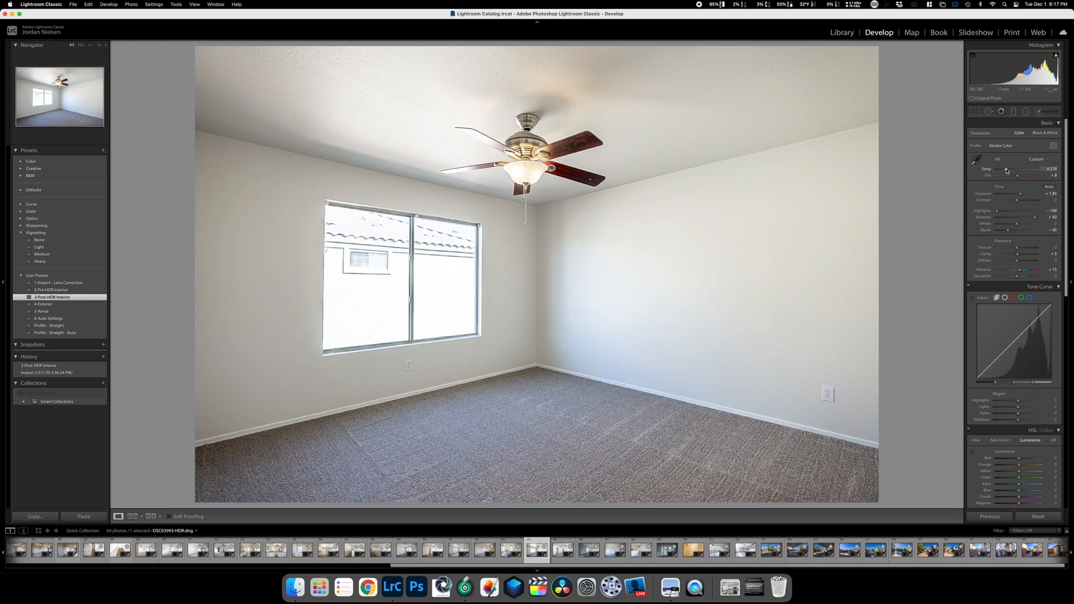
left_click_drag(1006, 171, 1018, 197)
left_click(1041, 112)
mouse_move(855, 137)
left_mouse_down()
mouse_move(520, 106)
mouse_move(268, 117)
mouse_move(205, 326)
mouse_move(441, 530)
mouse_move(503, 442)
mouse_move(699, 313)
mouse_move(744, 363)
mouse_move(827, 111)
left_mouse_up()
left_click(951, 516)
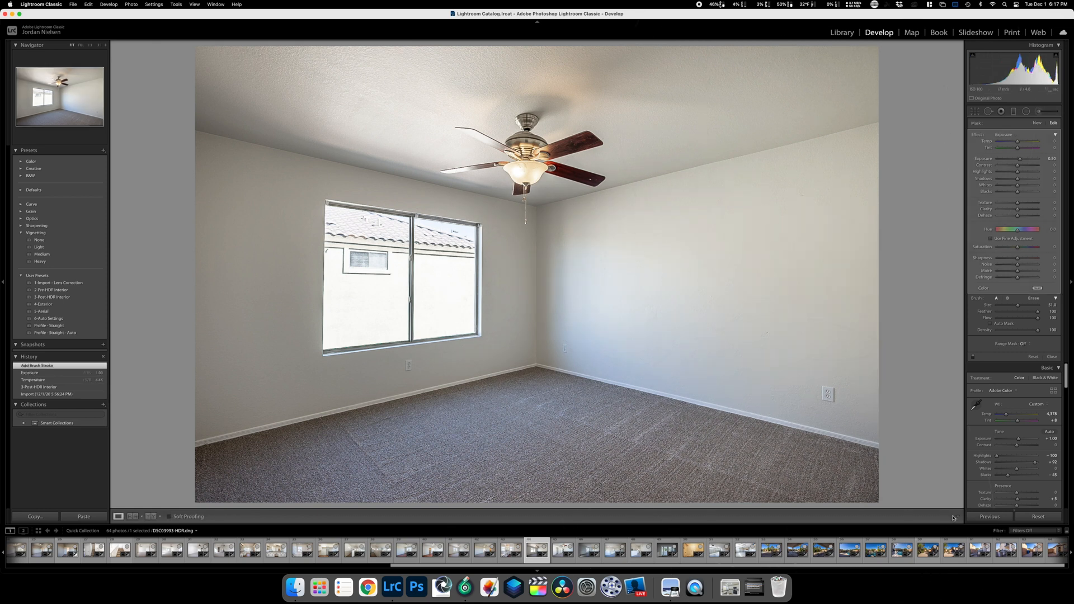
On the next bedroom photo with the sliding closet doors, sample white balance from the light switch and set Exposure to +1.50.
key("Right")
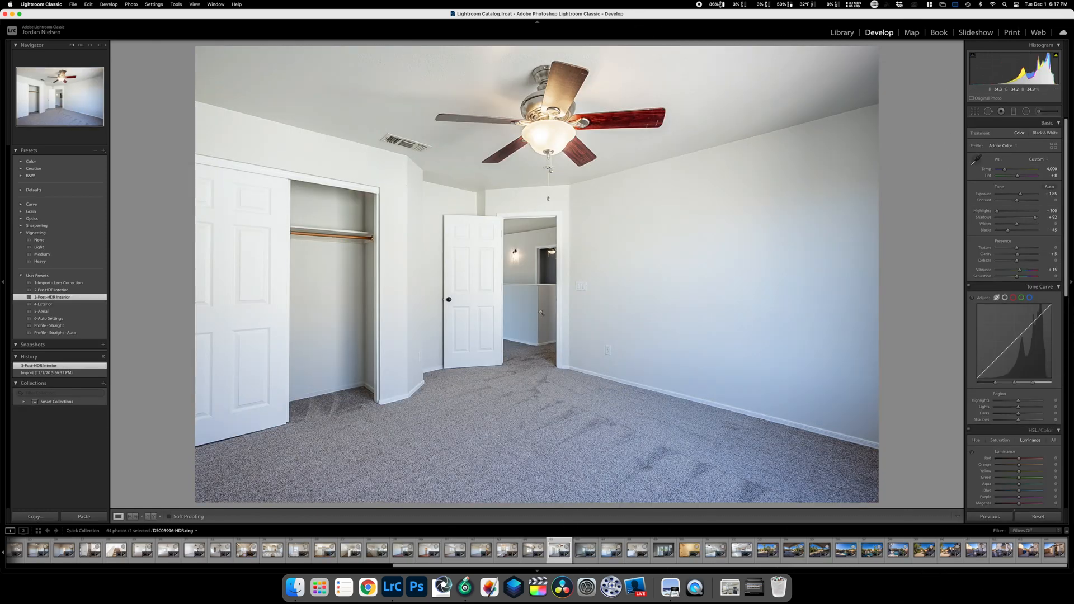
left_click_drag(1020, 194, 1018, 194)
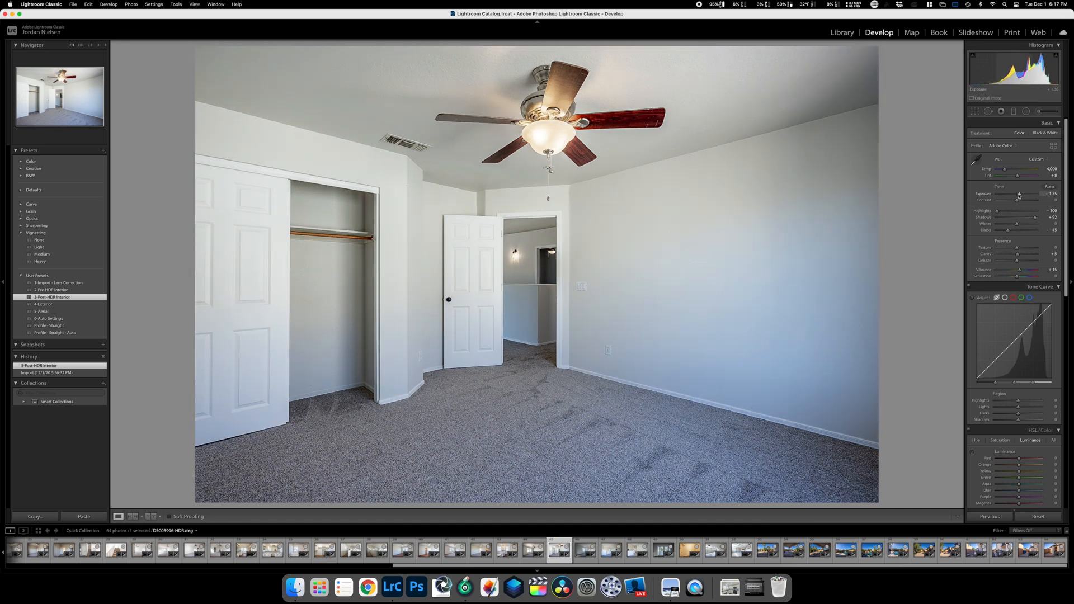
left_click(975, 160)
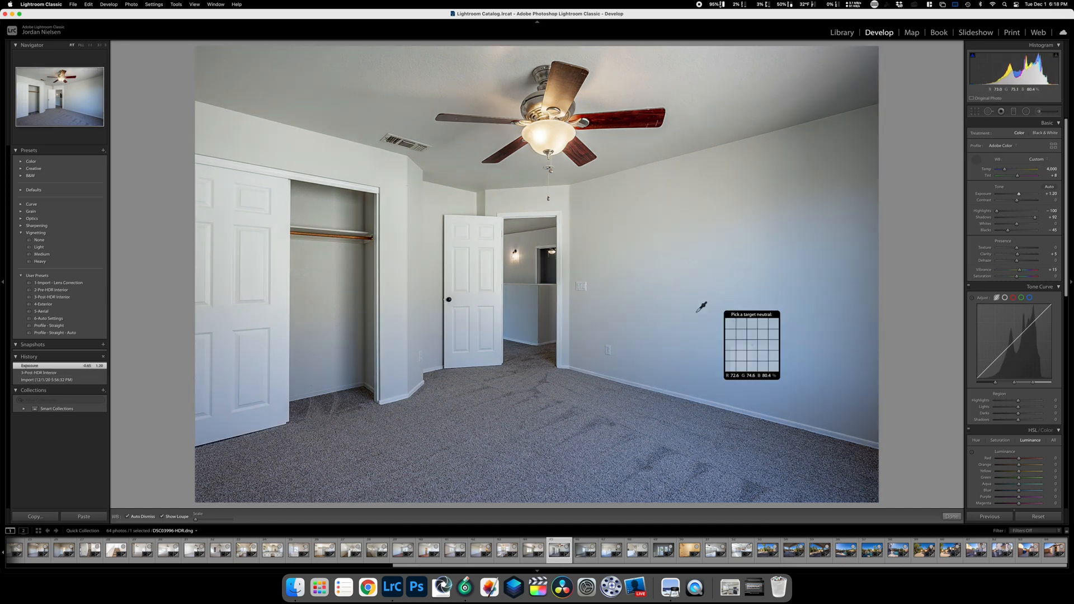
left_click(585, 282)
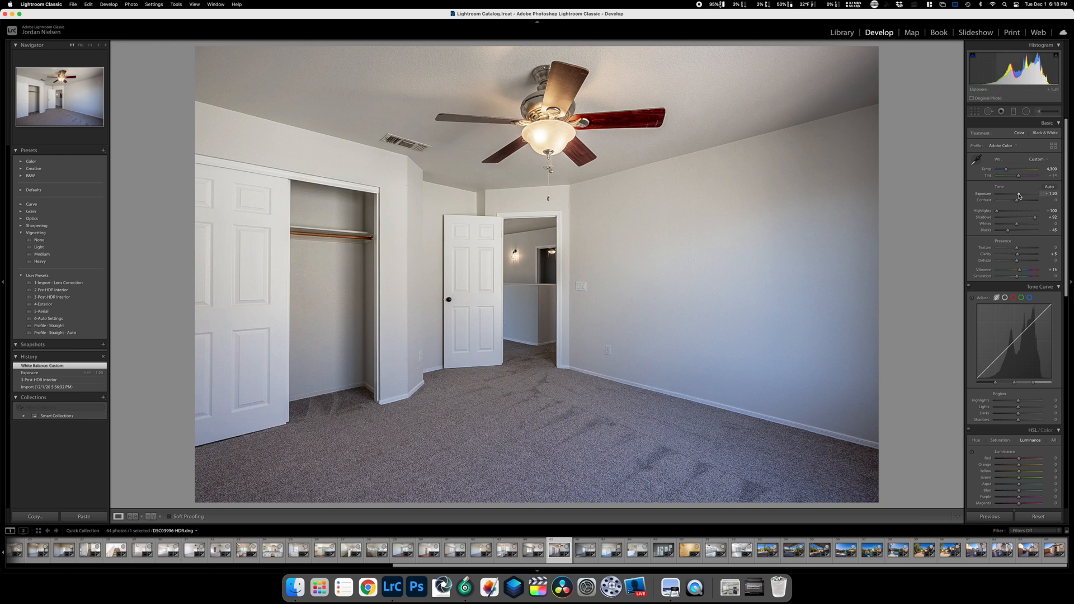
left_click_drag(1018, 196, 1019, 196)
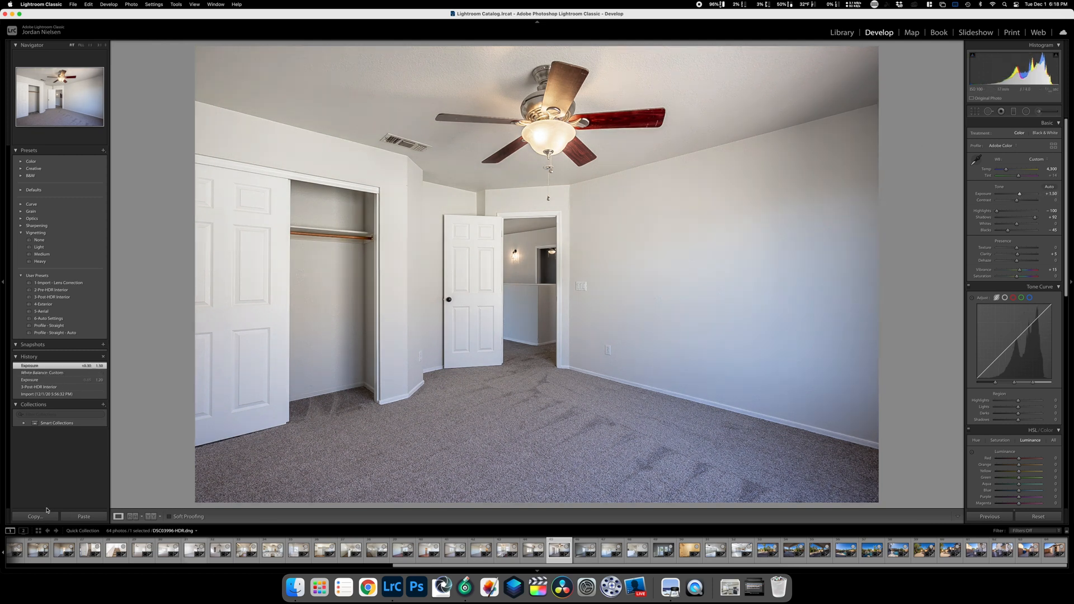
Paste the bedroom's develop settings onto the loft photo with the window and railing, and set Exposure to +2.00.
key("Right")
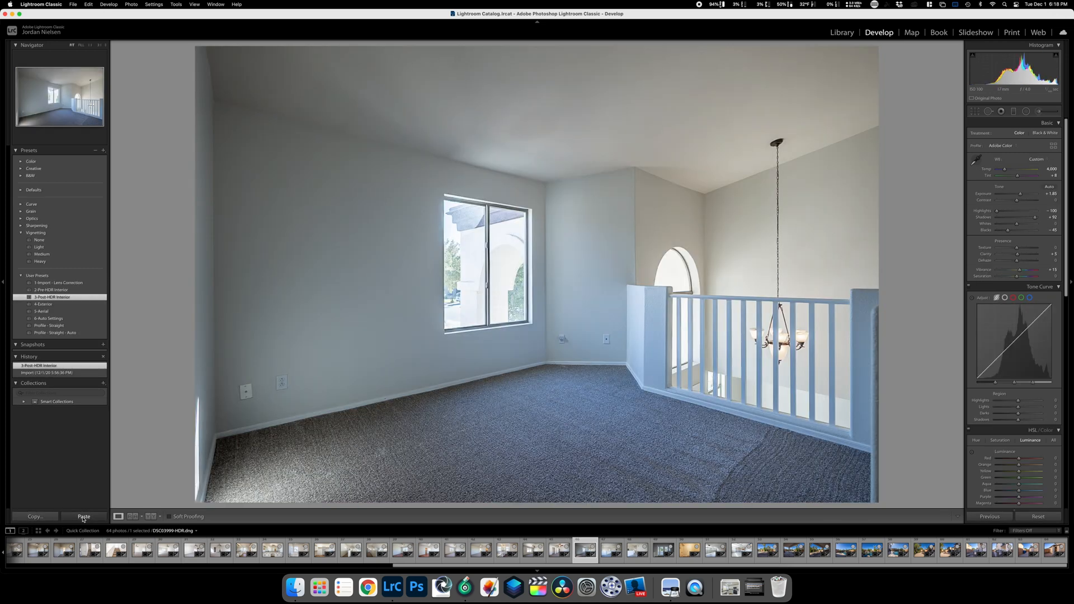
left_click(83, 517)
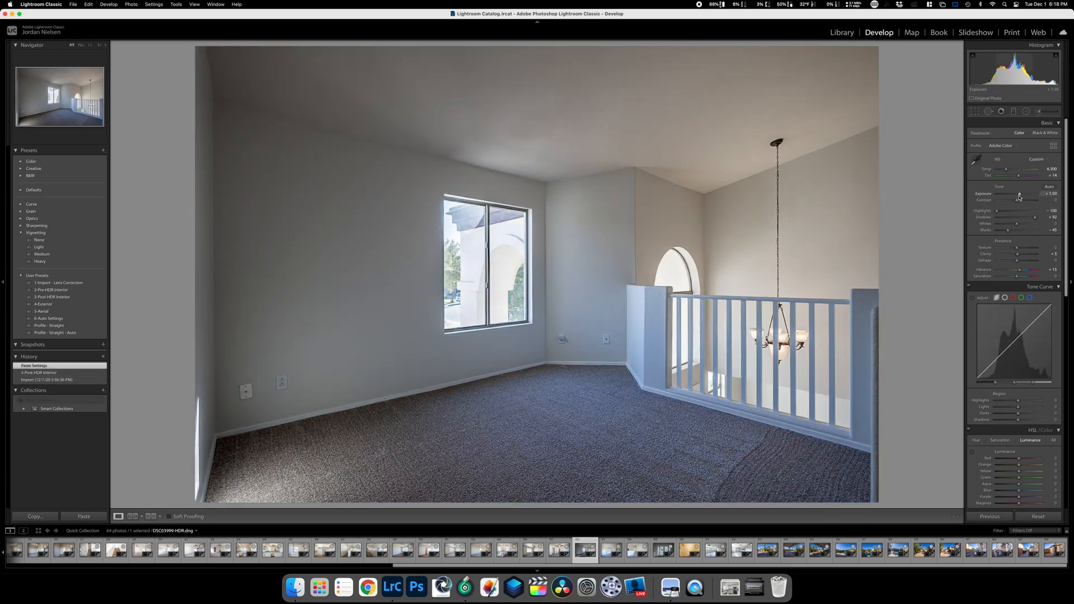
left_click_drag(1021, 195, 1021, 195)
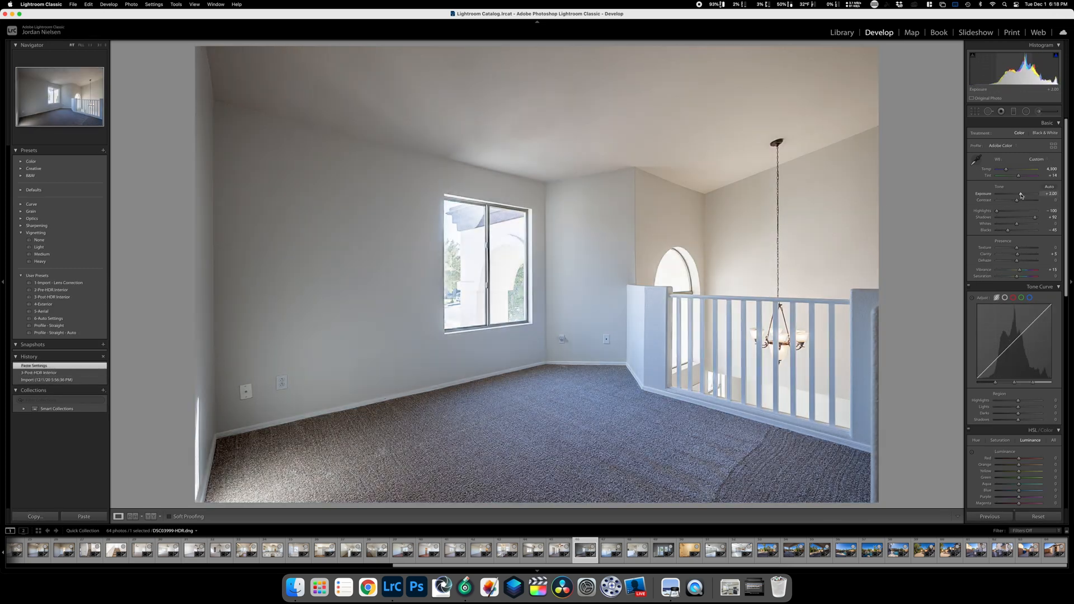
Sample the loft photo's white balance from the base of the white railing, and cool the Temp to 5,217.
left_click(977, 160)
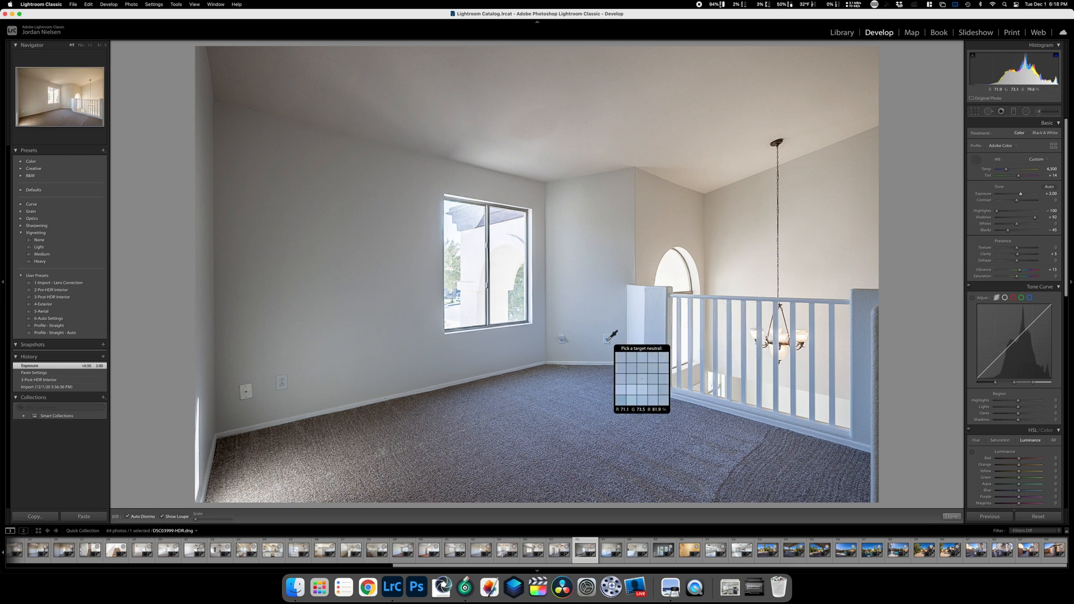
left_click(699, 398)
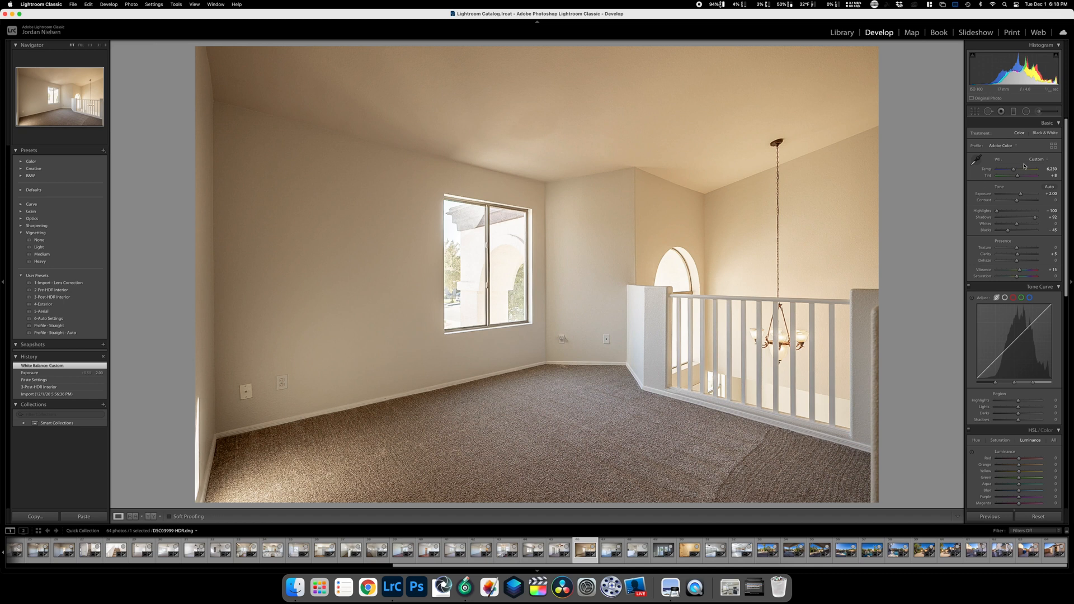
left_click_drag(1014, 170, 1010, 170)
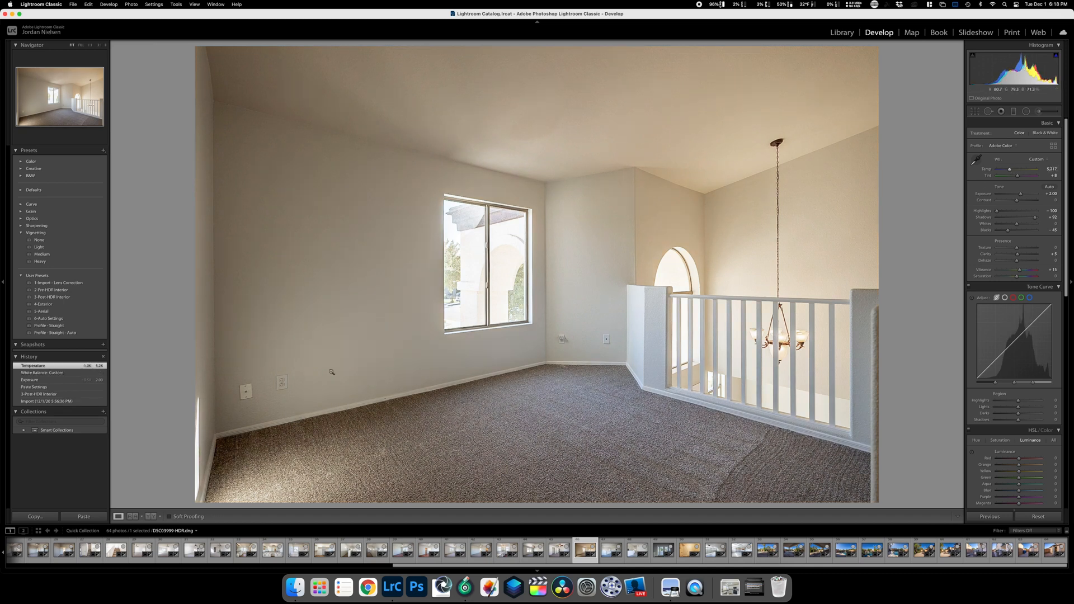
Copy the loft photo's develop settings and paste them onto the next two loft photos.
left_click(35, 516)
key("Return")
key("Right")
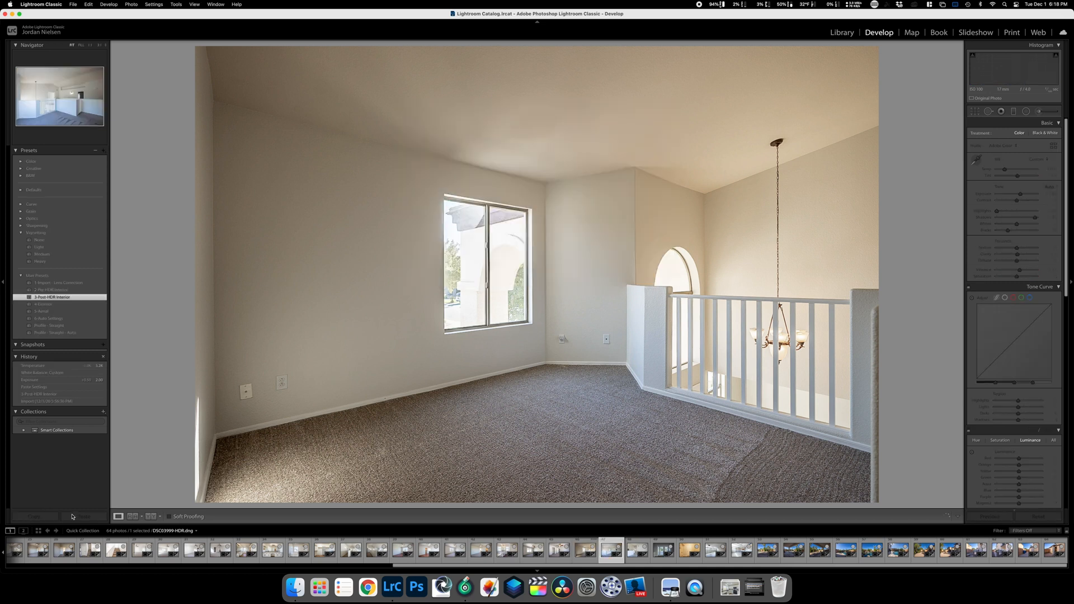
left_click(89, 516)
key("Right")
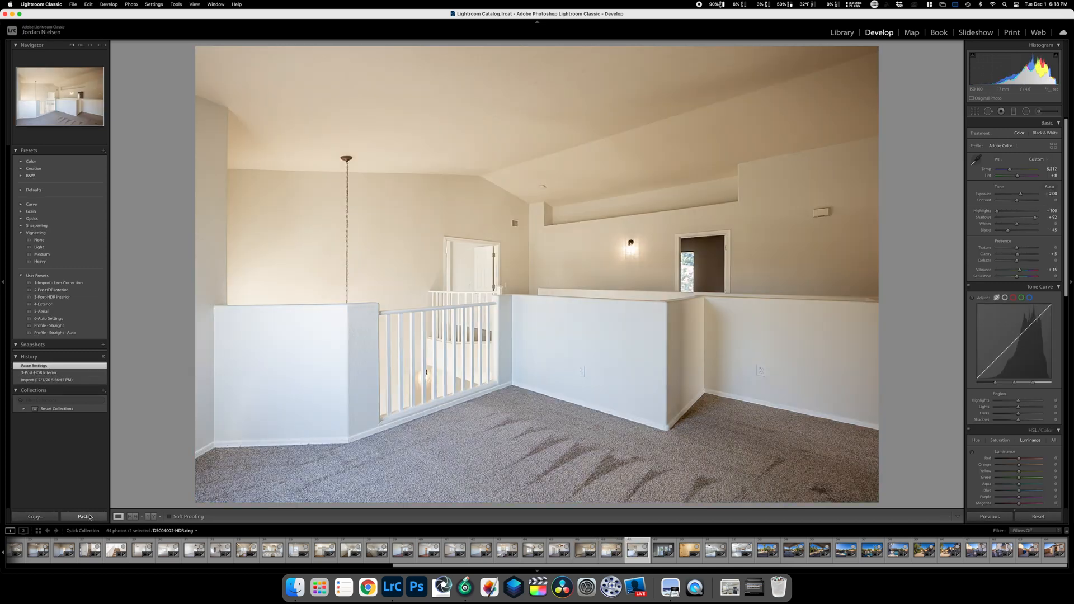
left_click(90, 516)
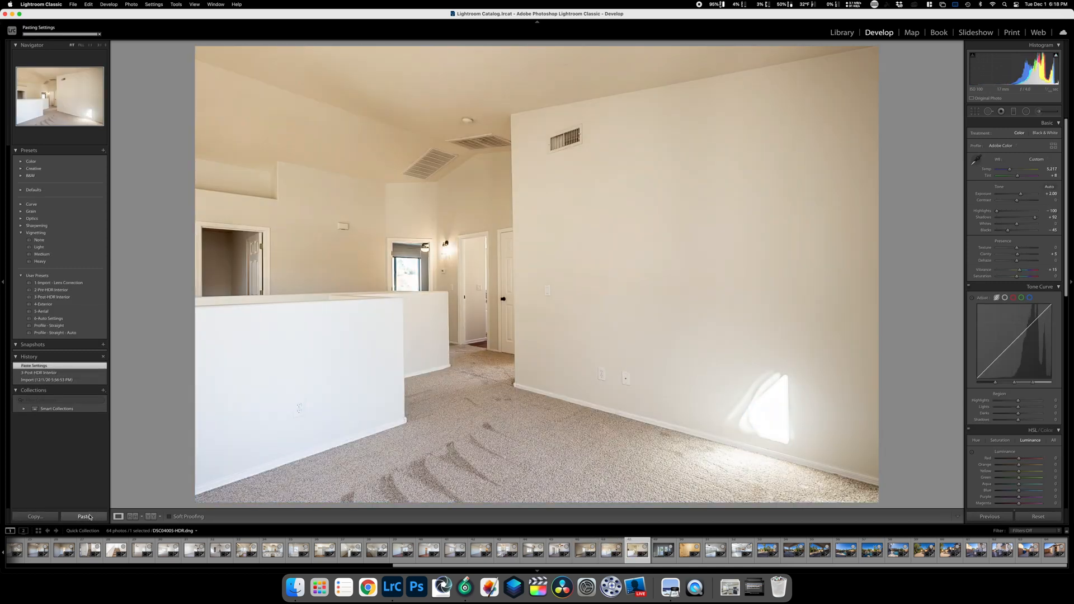
Cool the Temp of the loft hallway photo, and set the loft railing photo's Temp to 4,678.
left_click_drag(1010, 171, 1007, 171)
key("Left")
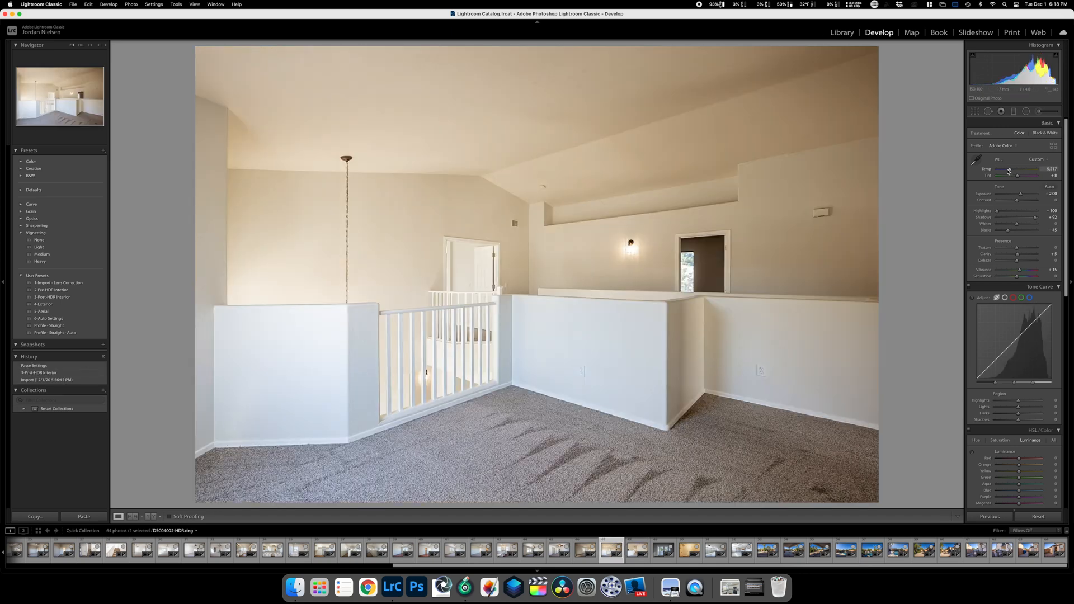
left_click_drag(1010, 171, 1007, 170)
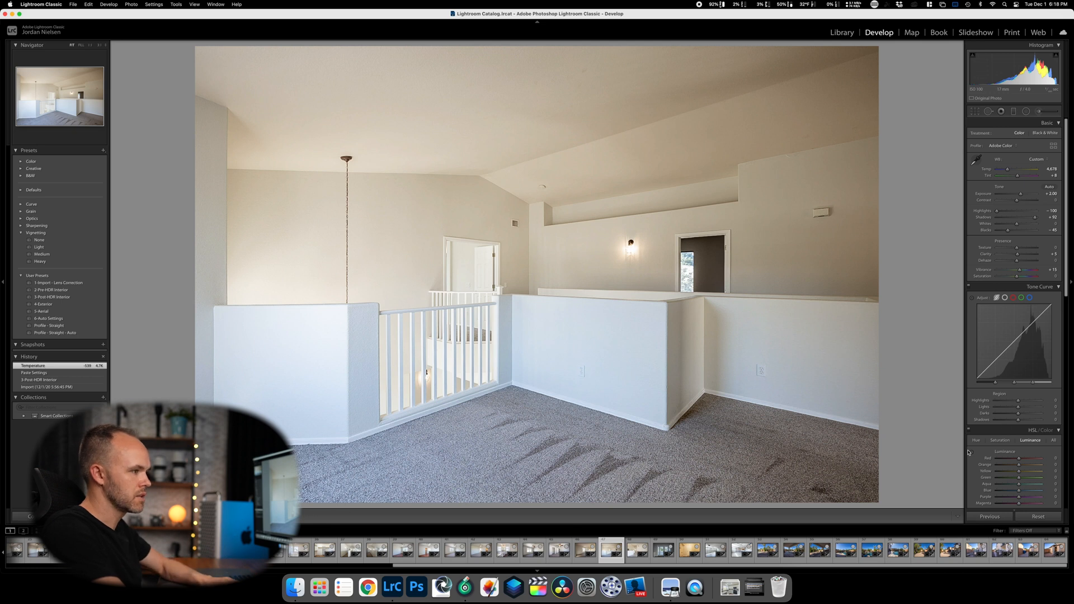
Lower the orange and yellow saturation of the loft railing photo with the targeted adjustment, bringing orange to -47.
left_click(998, 440)
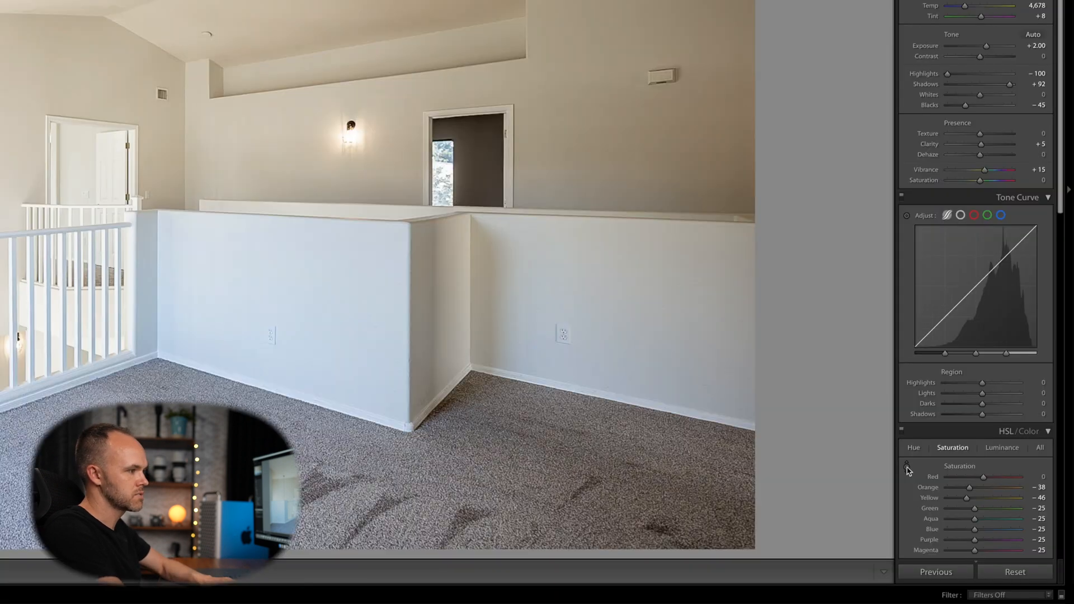
left_click(906, 467)
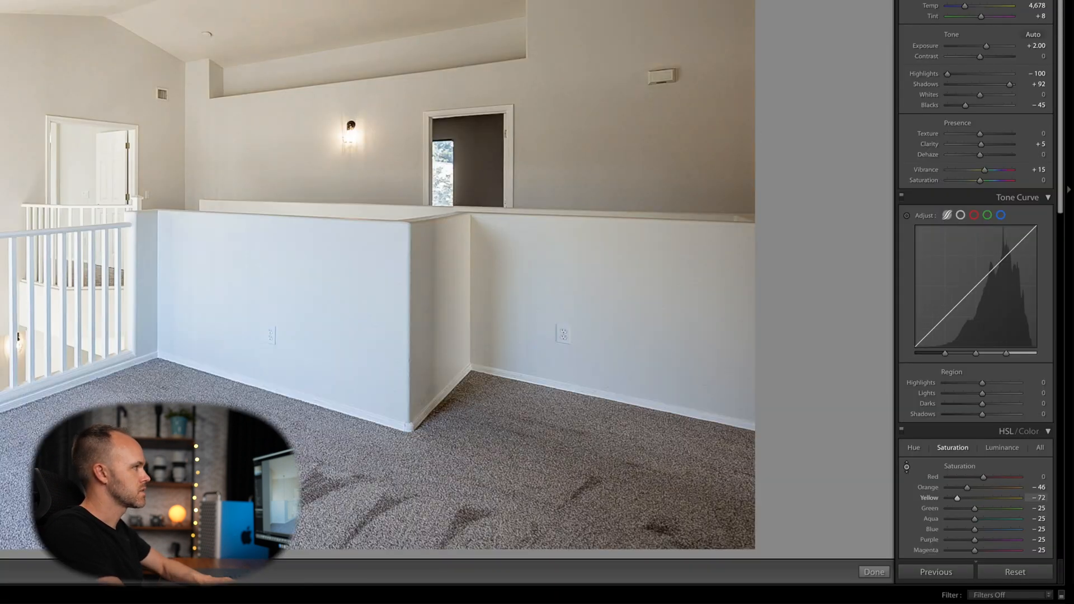
left_click_drag(18, 336, 17, 339)
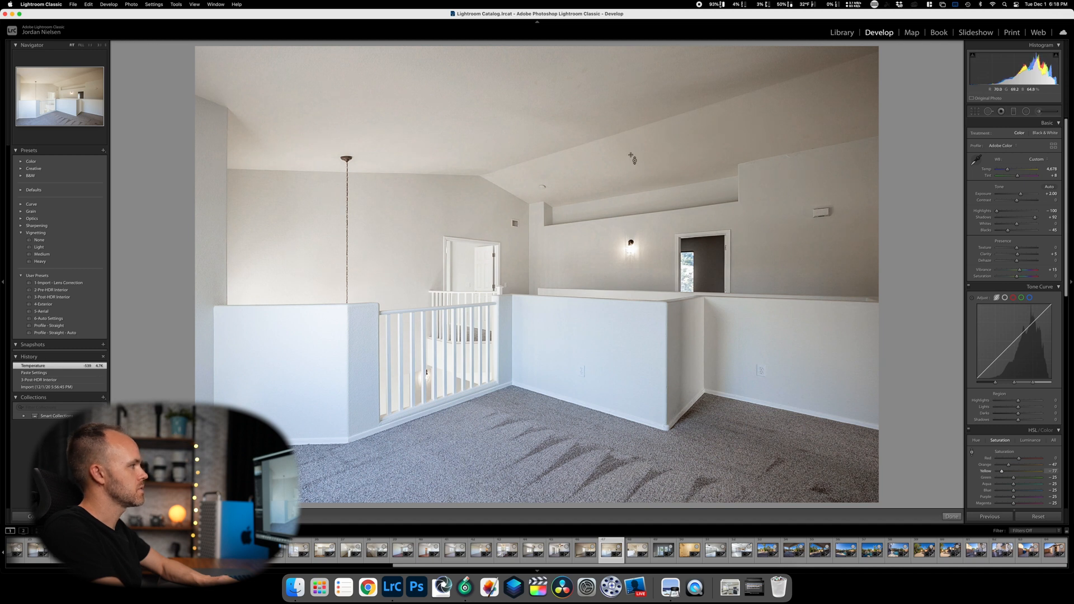
Lower the loft hallway photo's orange and yellow saturation by targeting the large wall, bringing orange to -44.
key("Right")
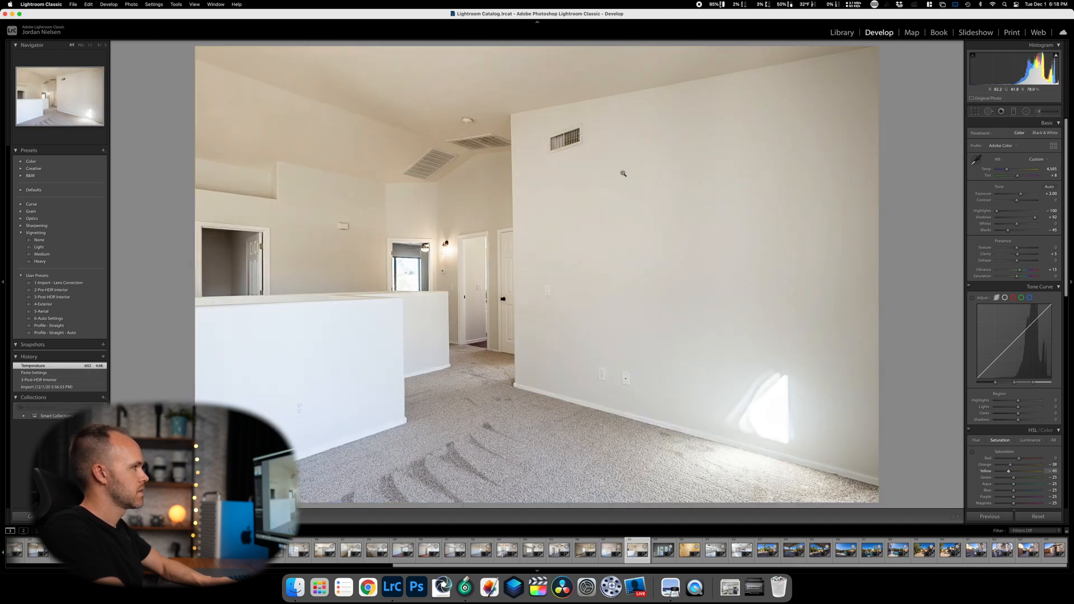
left_click(971, 450)
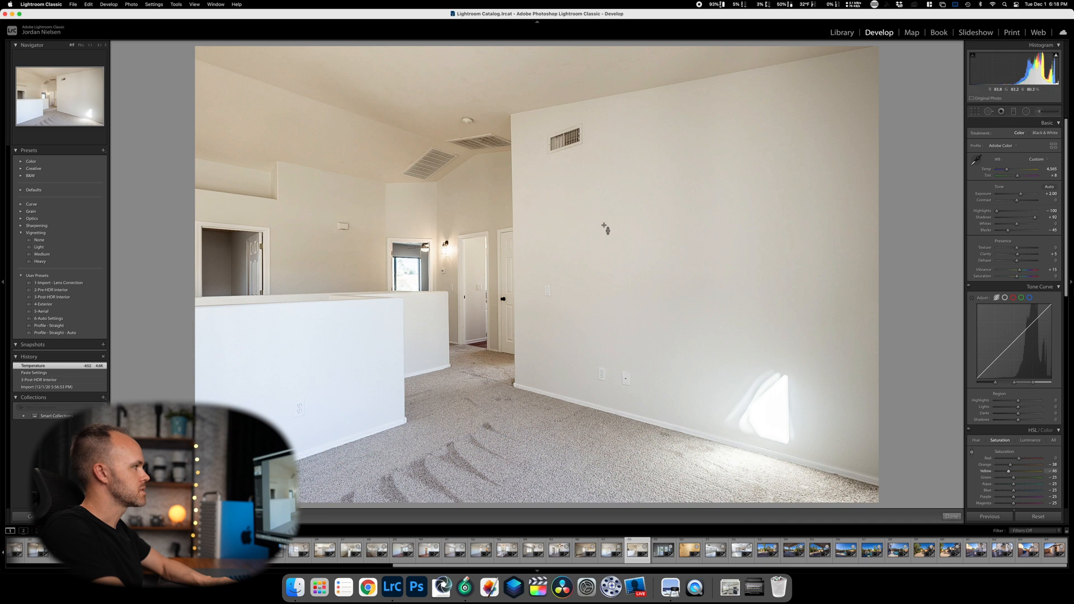
left_click_drag(604, 219, 604, 241)
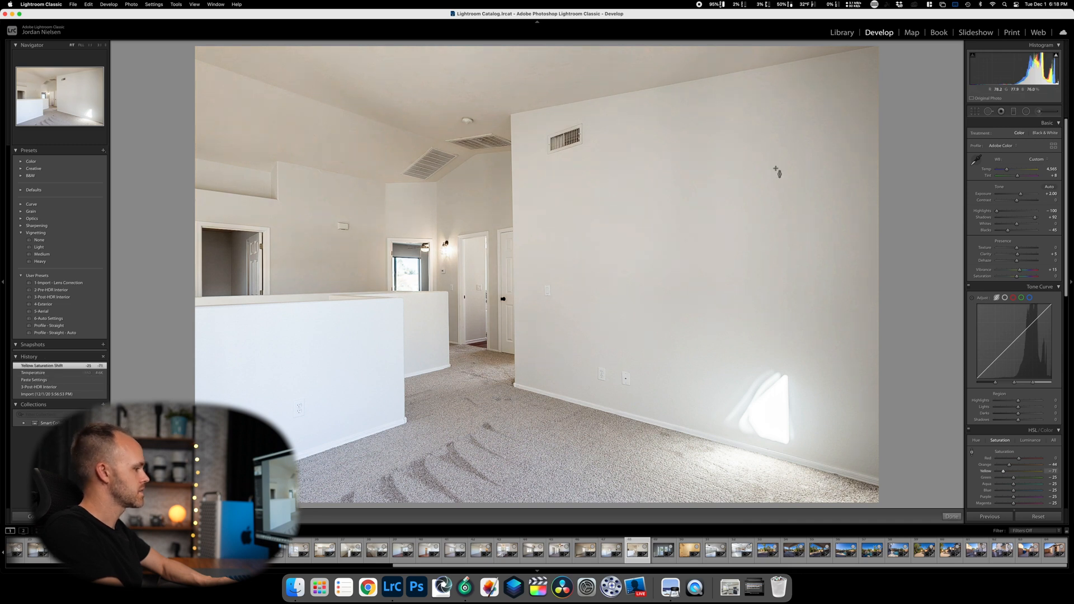
Apply Auto tone to the French doors photo and set its Exposure to +2.35.
key("Right")
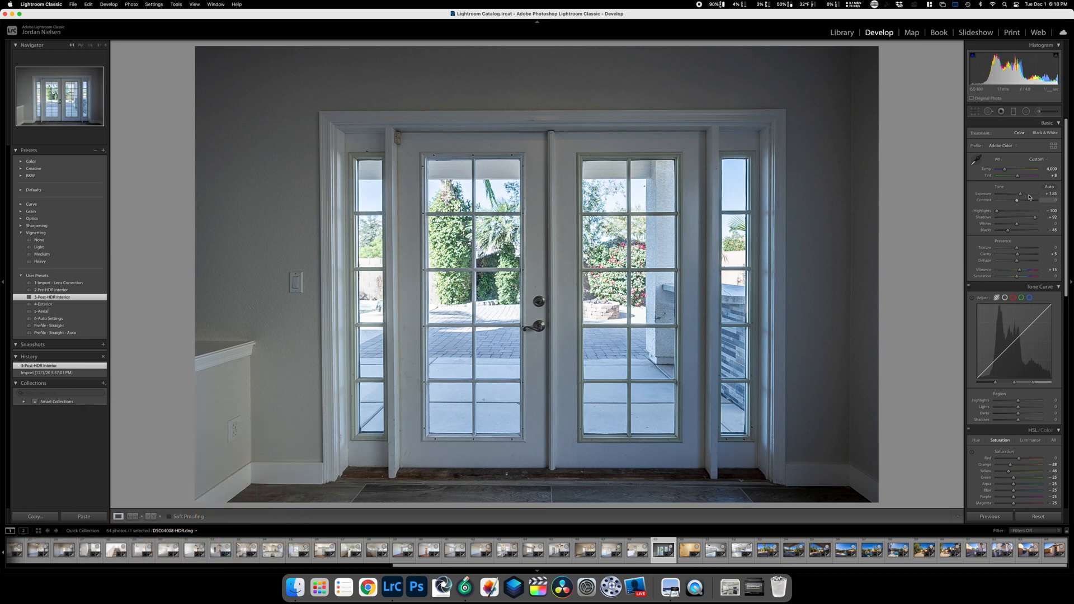
left_click(1049, 187)
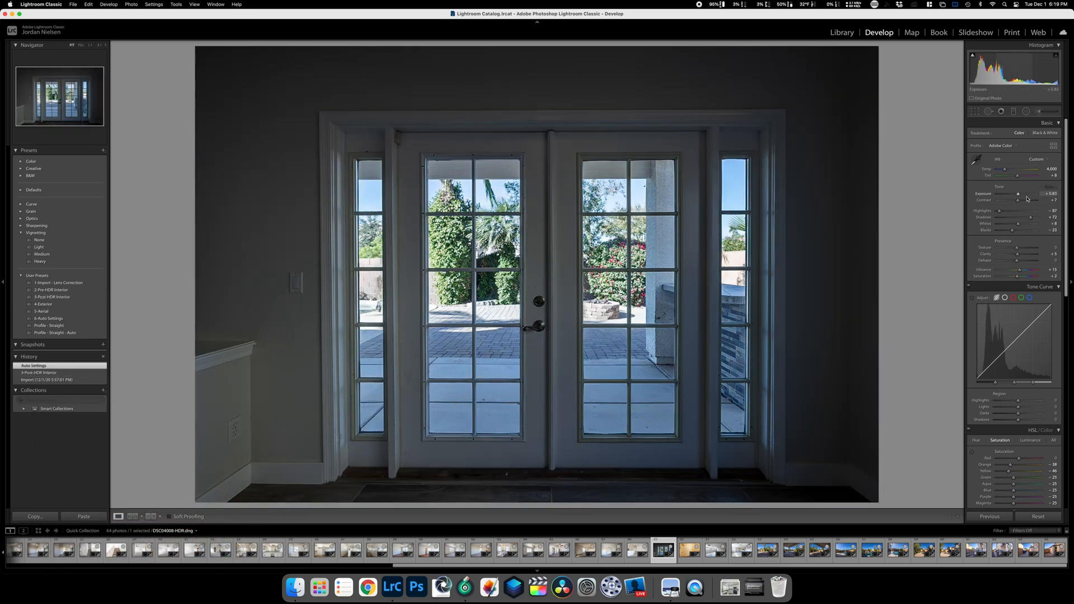
left_click_drag(1028, 194, 1007, 173)
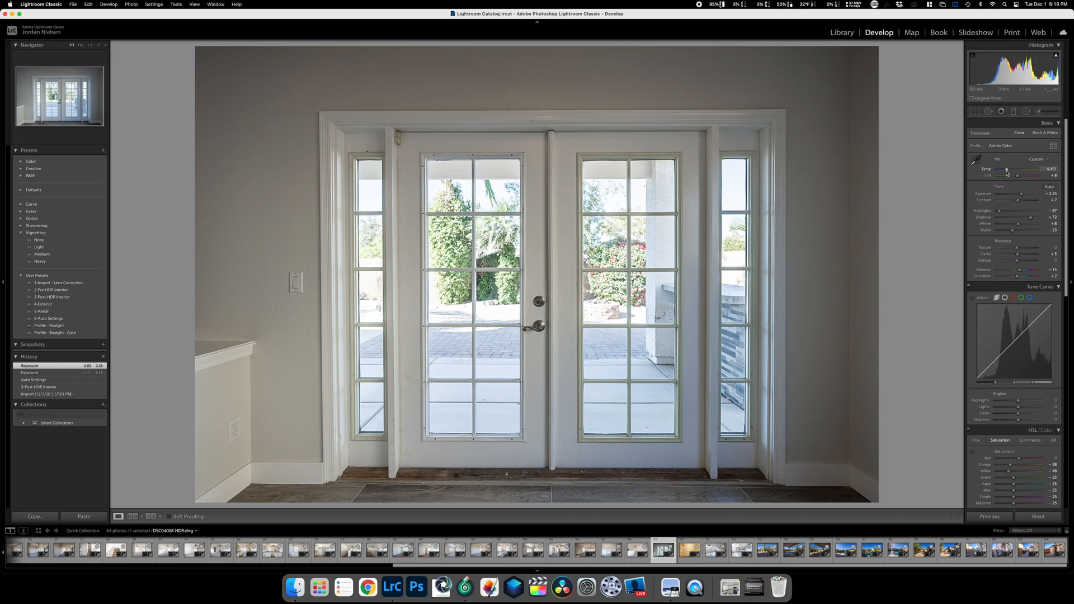
On the French doors photo, set Highlights to -100 and Whites to -48, and warm the Temp to 5,088.
left_click_drag(1008, 173, 1009, 172)
mouse_move(999, 211)
left_mouse_down()
mouse_move(976, 213)
mouse_move(1008, 219)
left_mouse_up()
left_click_drag(1007, 169, 1010, 171)
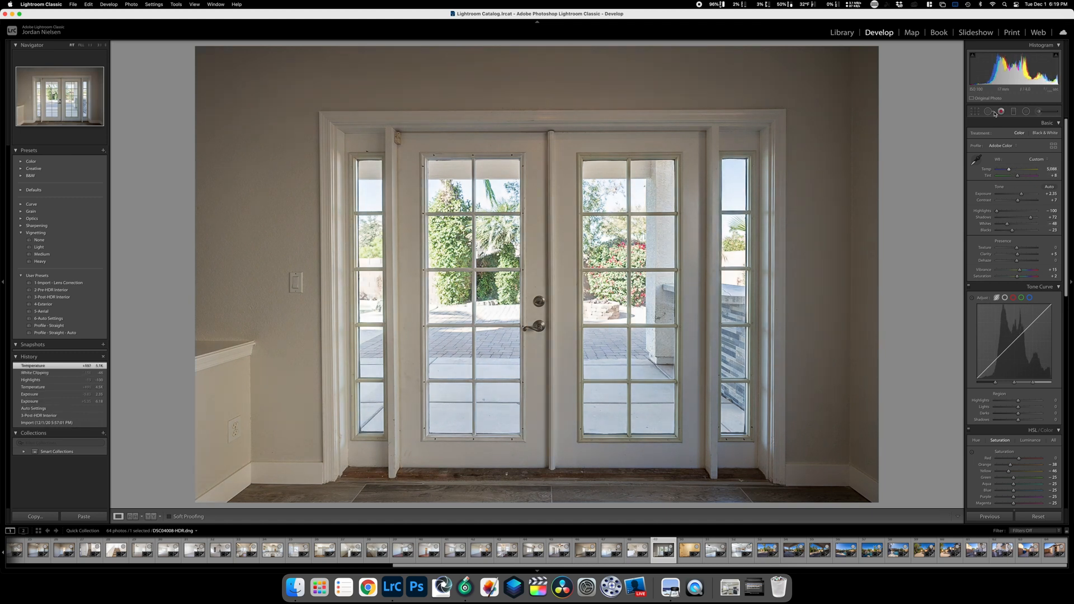
Brush a 0.50 exposure lift over the dark upper wall near the right corner of the French doors photo.
left_click(1038, 112)
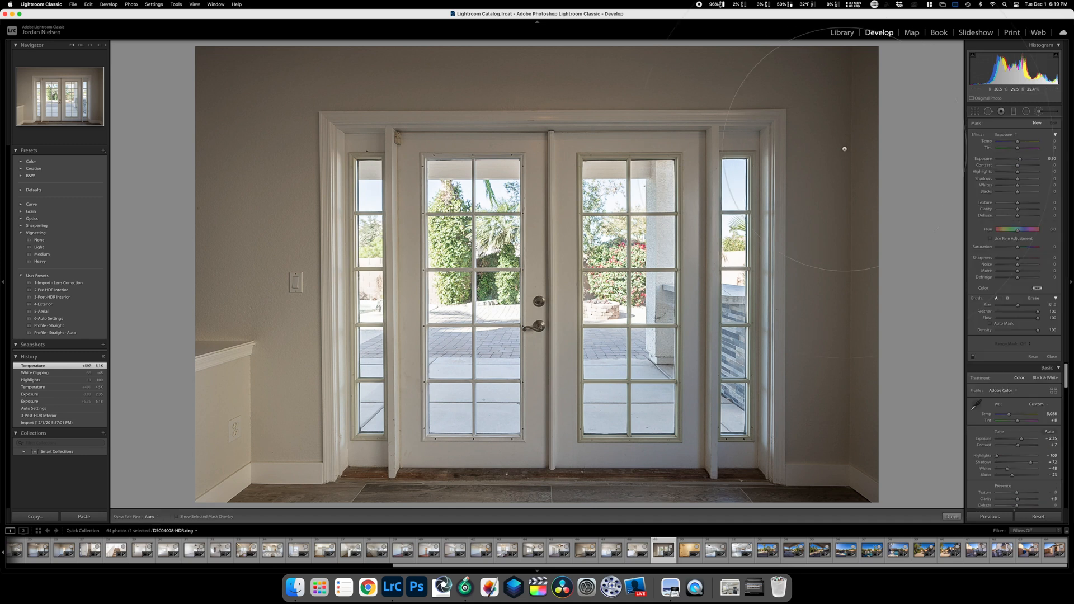
mouse_move(853, 103)
left_mouse_down()
mouse_move(817, 472)
mouse_move(462, 568)
mouse_move(266, 514)
mouse_move(228, 377)
mouse_move(288, 61)
mouse_move(399, 29)
mouse_move(784, 61)
mouse_move(777, 95)
left_mouse_up()
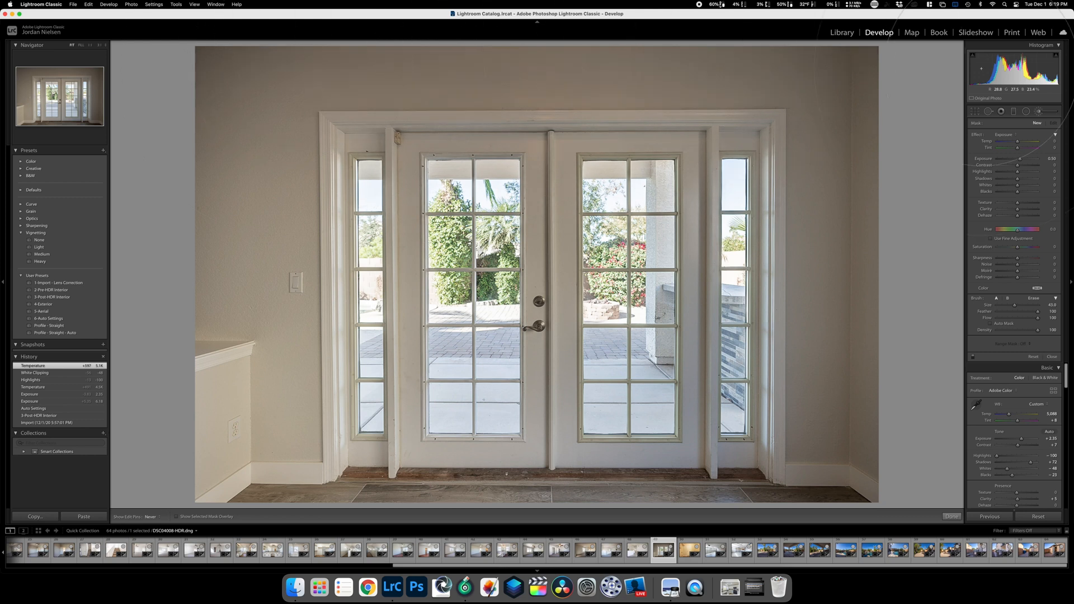
left_click(951, 517)
Sample the laundry room photo's white balance from the baseboard beside the door.
key("Right")
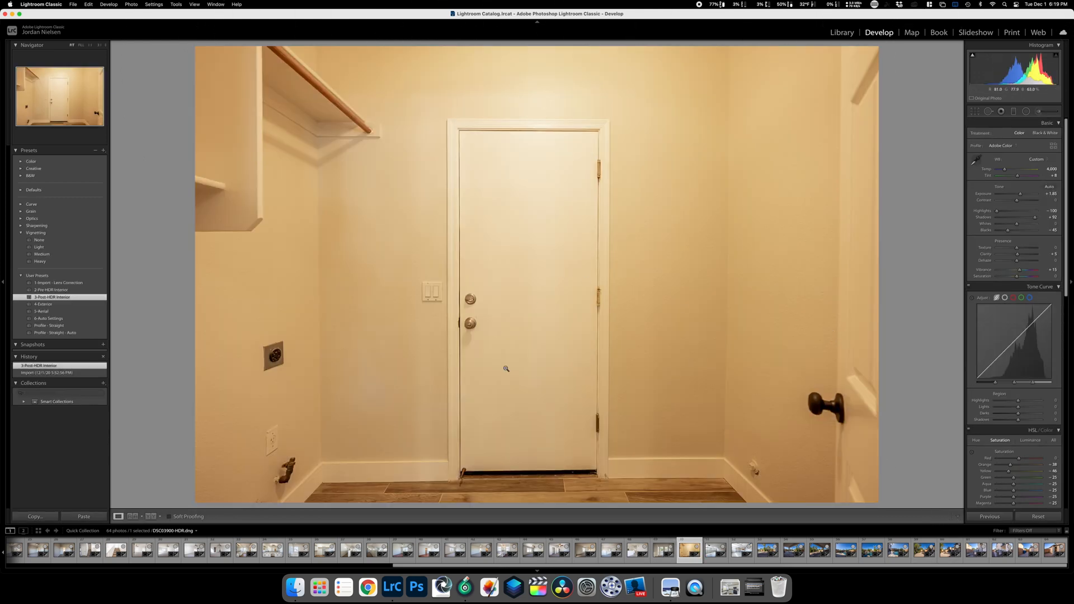
left_click(976, 160)
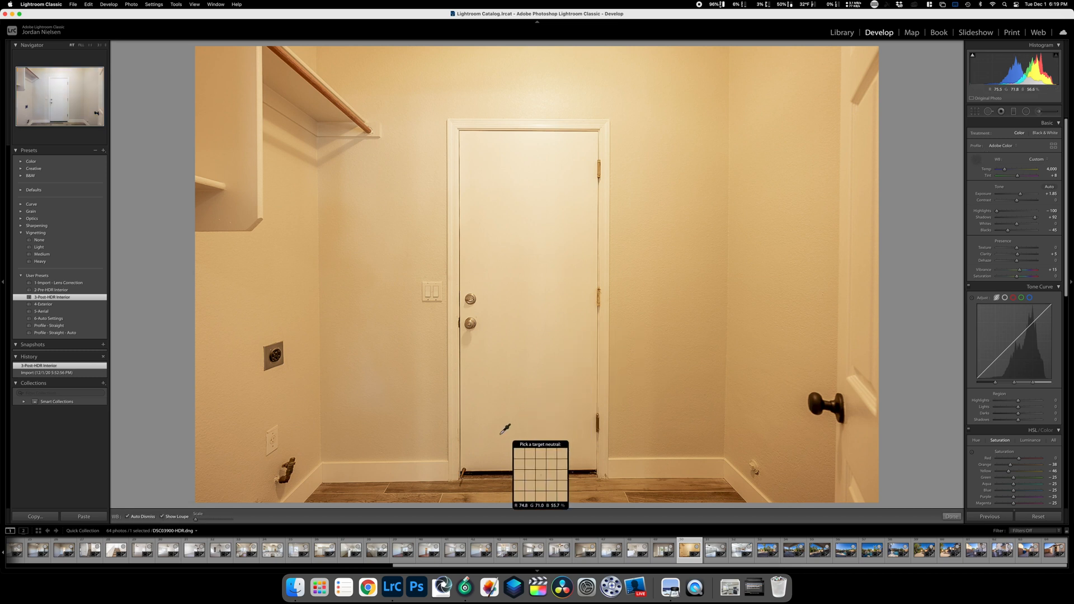
left_click(436, 463)
Advance past the garage photos to the covered patio photo with the pool, and set its Exposure to +0.70.
key("Right")
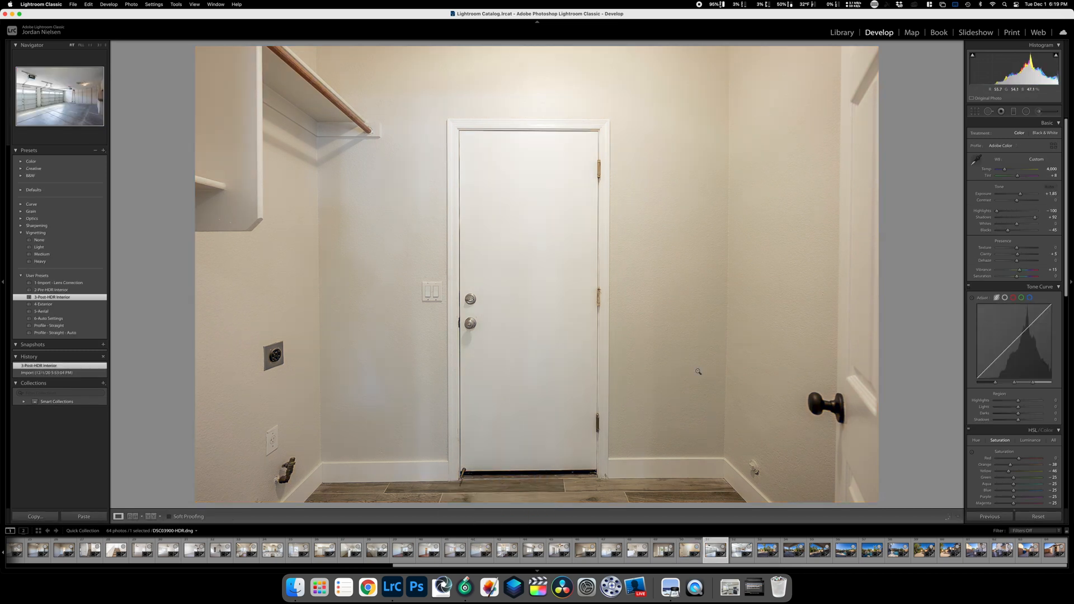
key("Right")
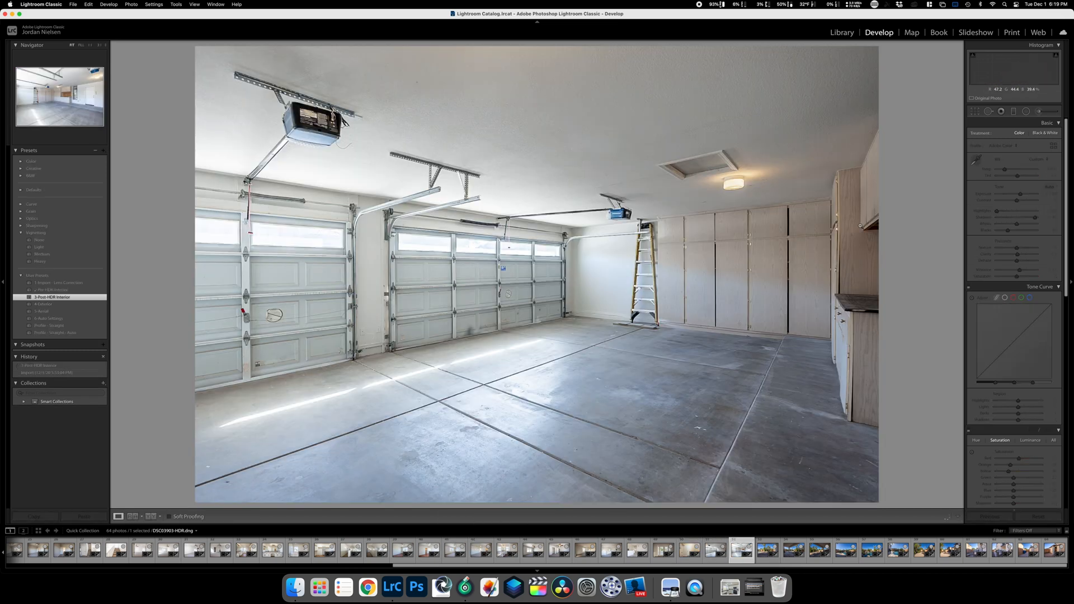
key("Right")
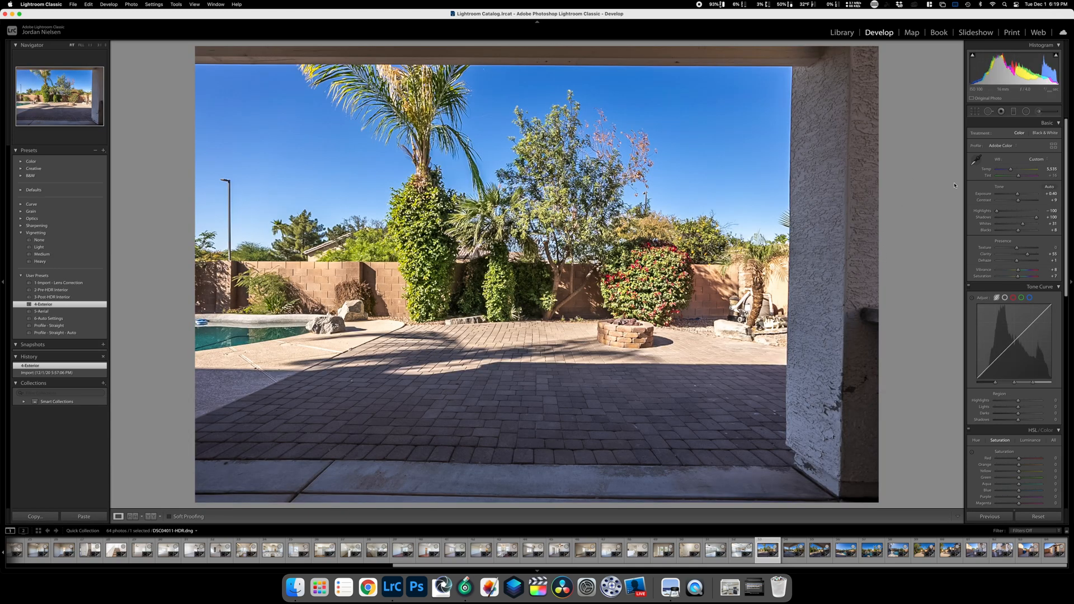
key("Right")
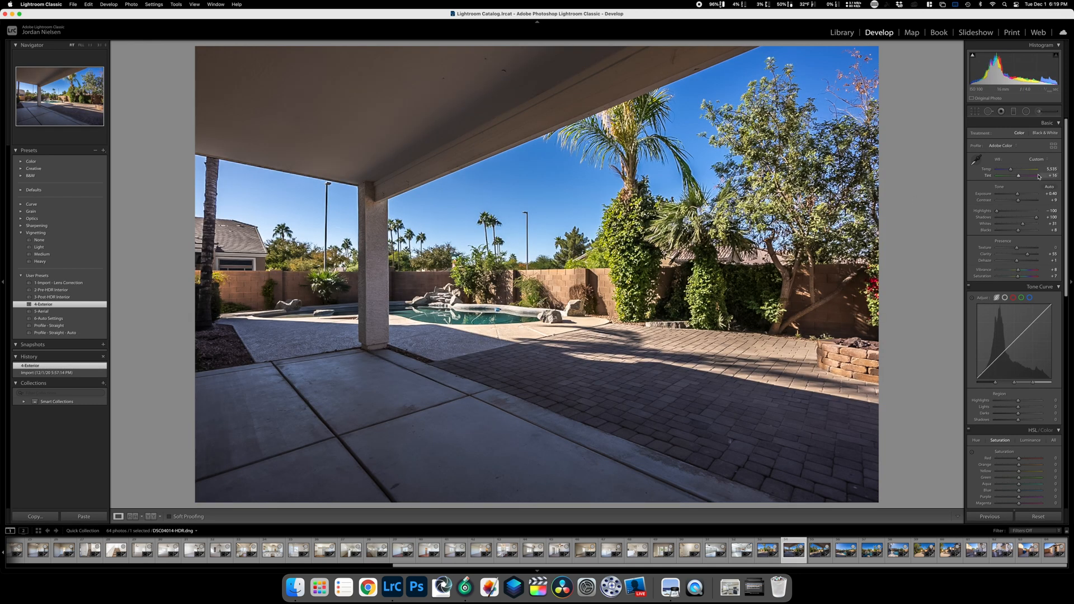
left_click_drag(1017, 195, 1018, 195)
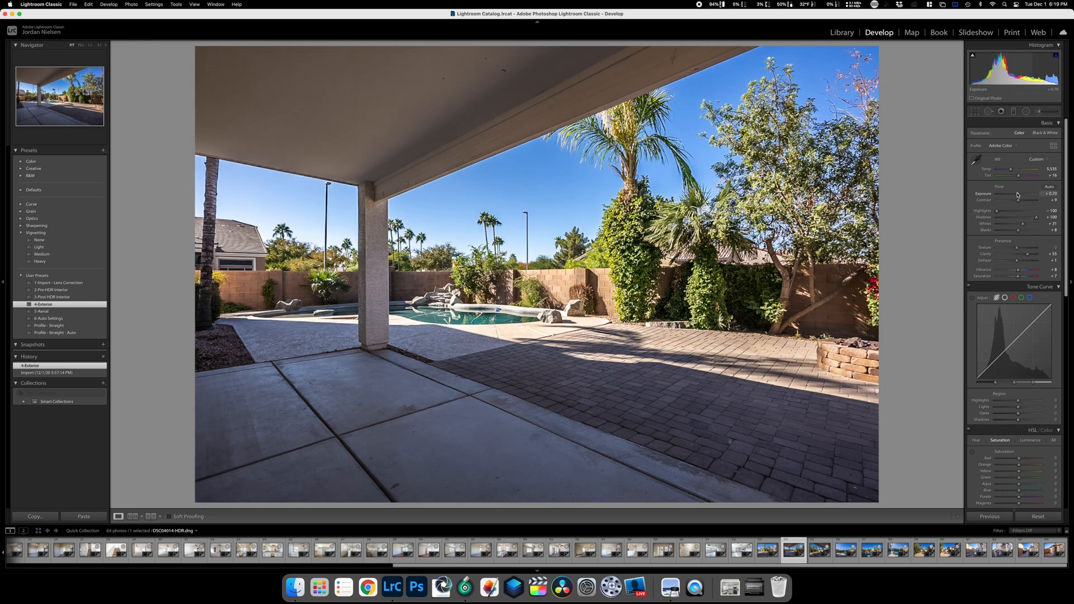
Brush a 0.50 exposure lift over the patio ceiling and shaded concrete, and warm the brushed area's Temp to 19.
left_click(1039, 112)
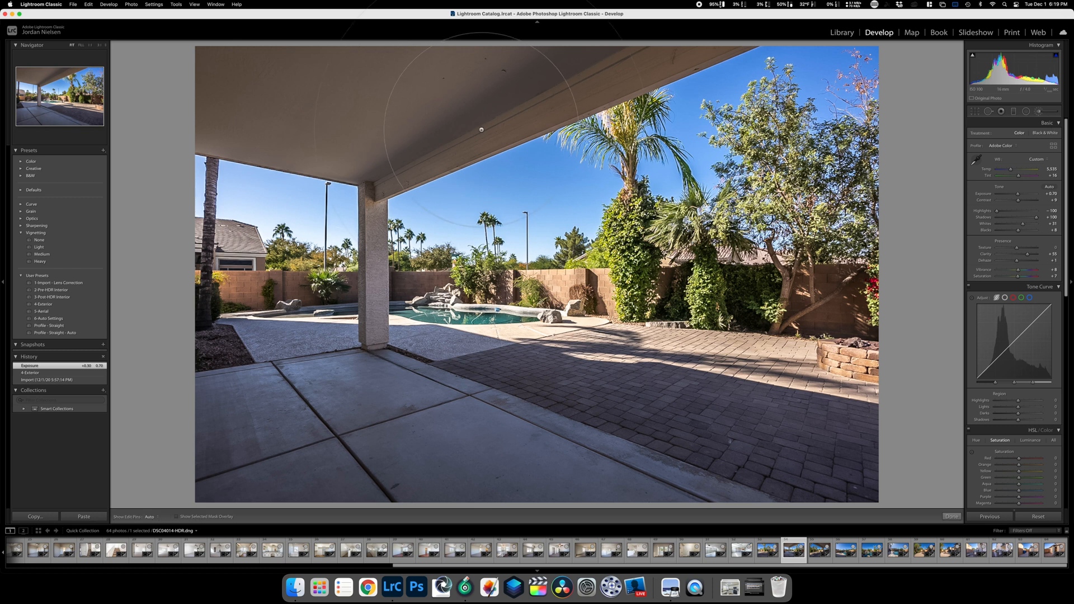
mouse_move(600, 54)
left_mouse_down()
mouse_move(352, 127)
mouse_move(245, 89)
mouse_move(447, 59)
mouse_move(240, 70)
mouse_move(218, 92)
left_mouse_up()
mouse_move(214, 375)
left_mouse_down()
mouse_move(600, 397)
mouse_move(784, 487)
mouse_move(311, 433)
mouse_move(257, 451)
mouse_move(174, 392)
mouse_move(160, 355)
left_mouse_up()
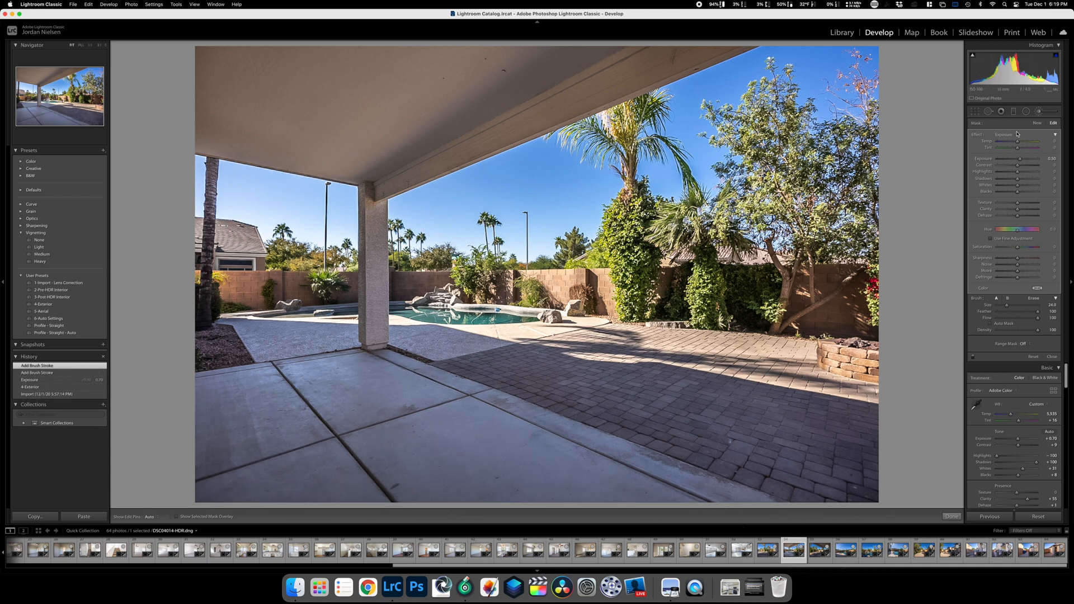
left_click_drag(1018, 142, 1022, 142)
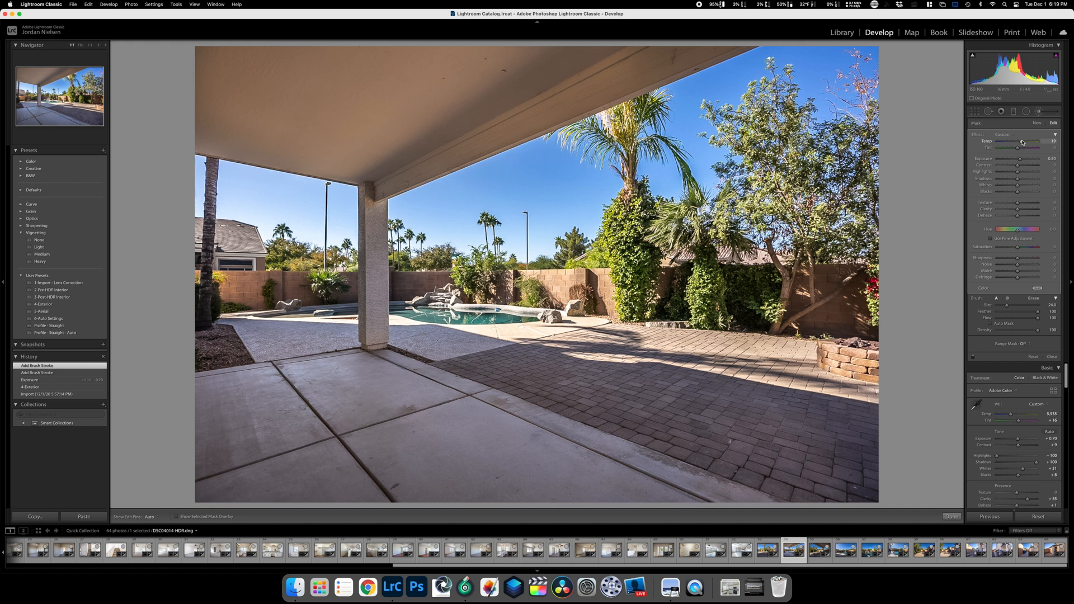
On the patio photo with the stone barbecue, brush the ceiling and concrete floor brighter, and slightly raise the brush's Exposure.
key("Right")
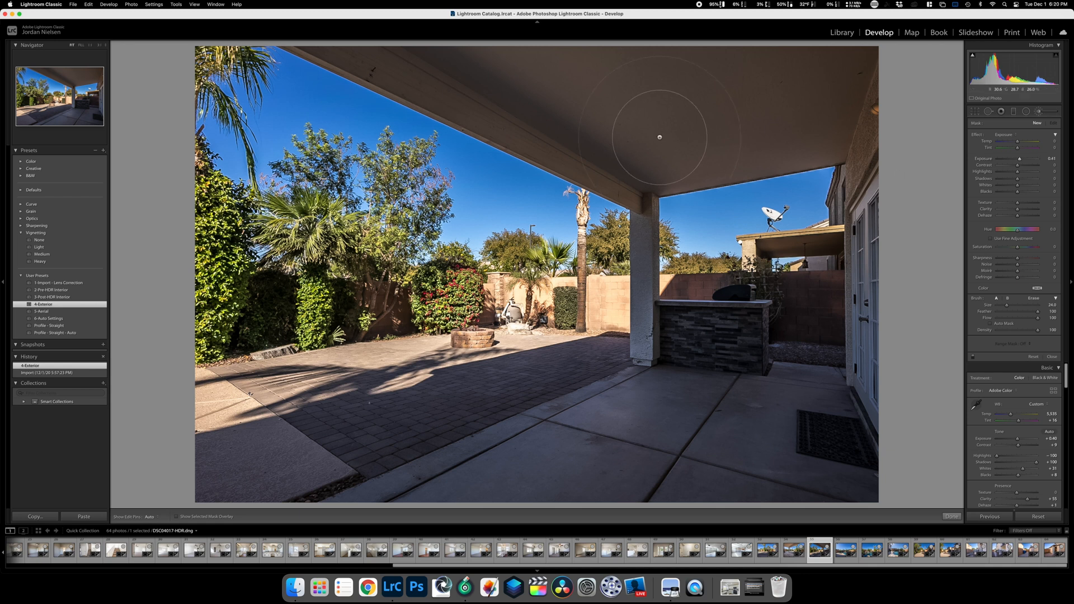
key("h")
mouse_move(725, 160)
left_mouse_down()
mouse_move(876, 116)
mouse_move(737, 62)
mouse_move(895, 71)
left_mouse_up()
key("h")
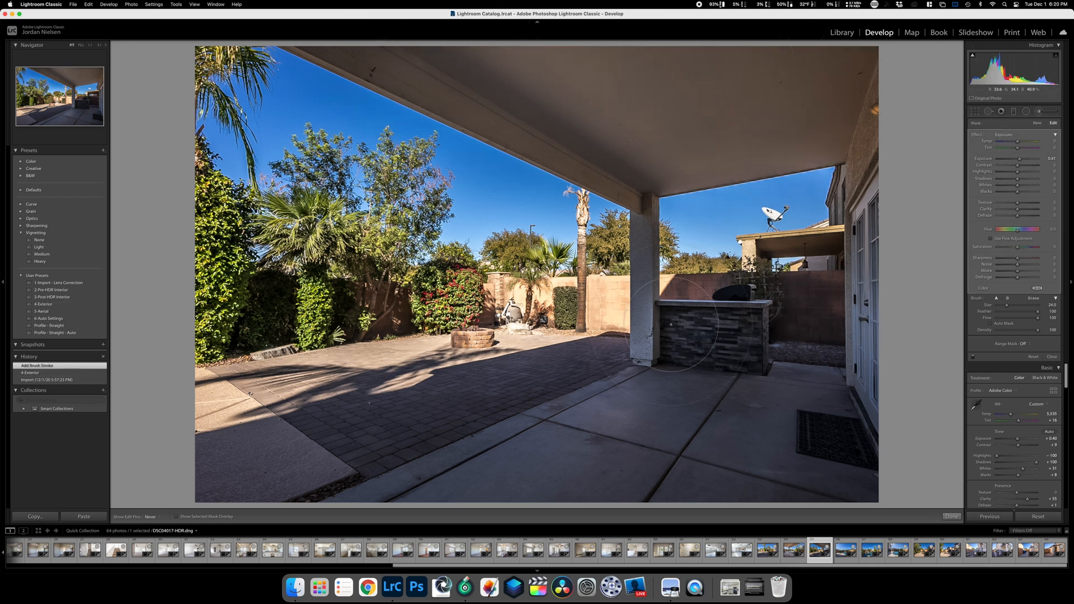
left_click_drag(787, 453, 868, 450)
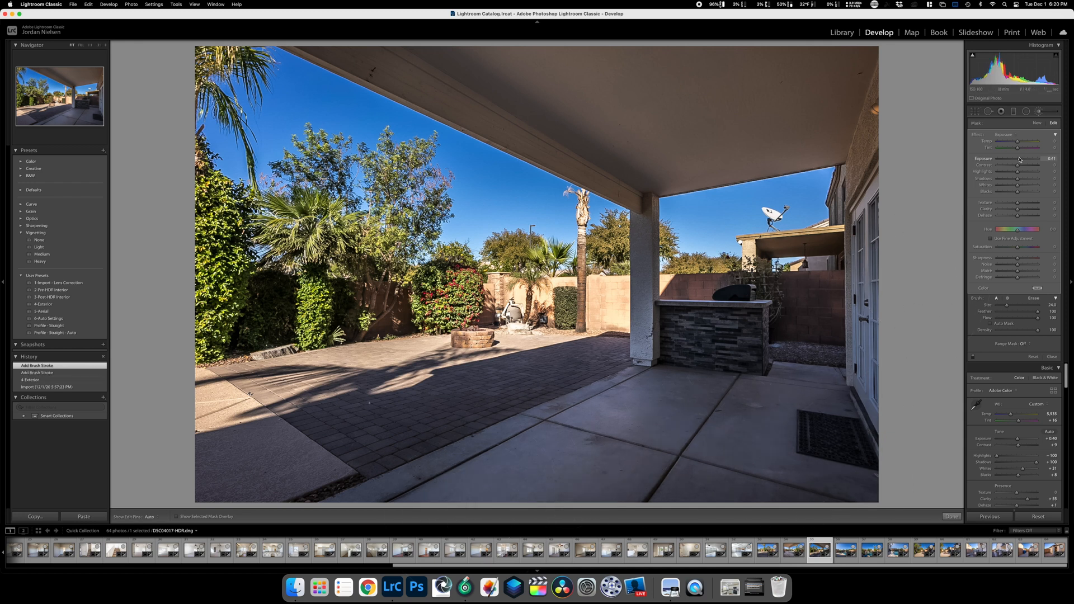
left_click_drag(1019, 159, 1021, 159)
Brighten the patio pillar and the concrete at its base with a size 10 brush, and adjust the photo's overall Exposure.
scroll(816, 206, "down", 6)
left_click_drag(642, 232, 642, 361)
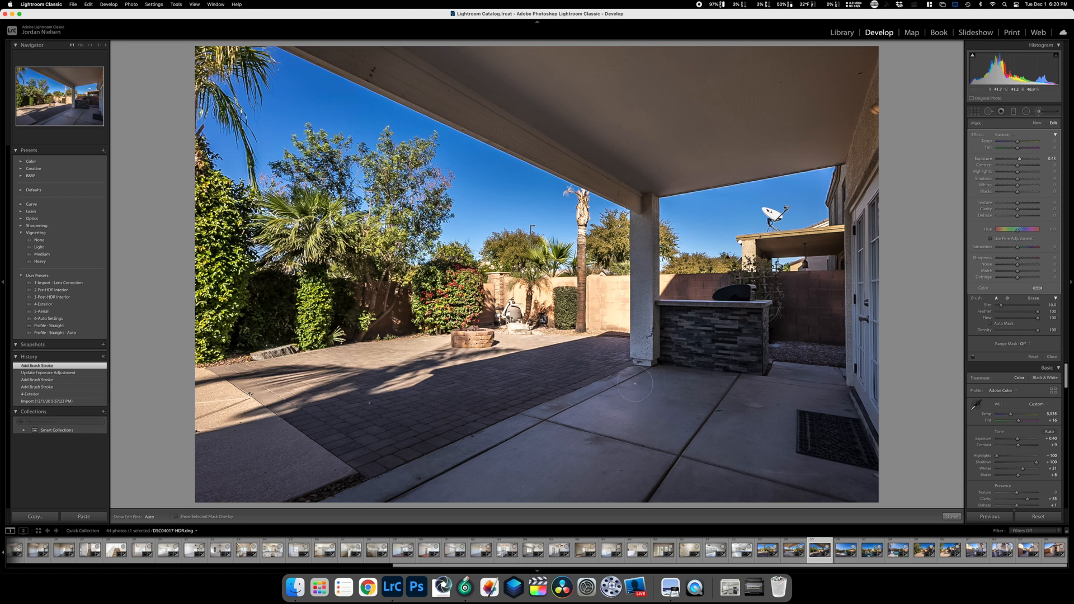
left_click(635, 383)
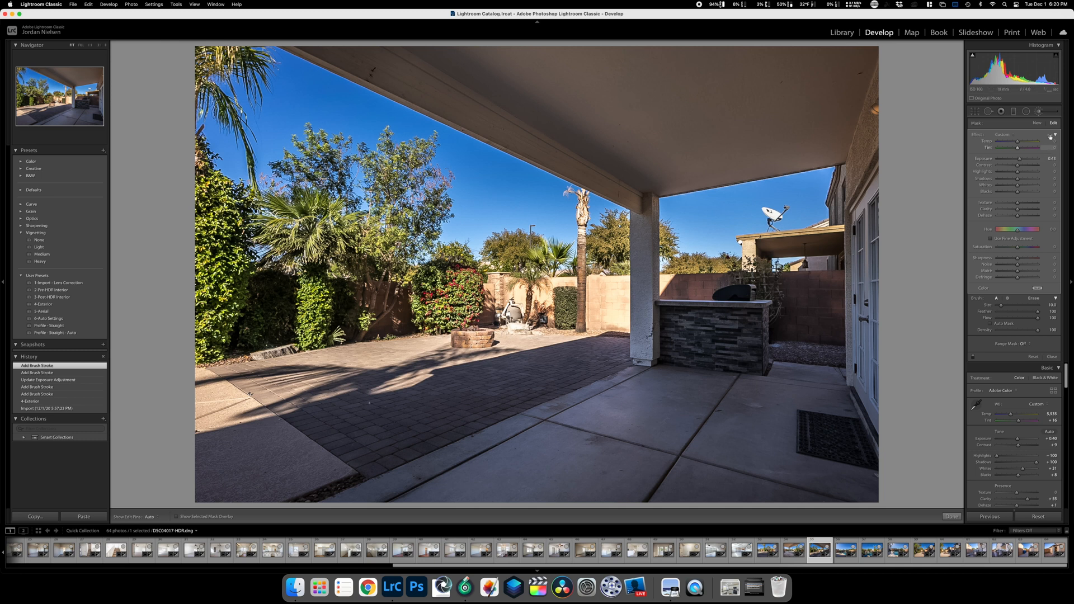
left_click(1039, 112)
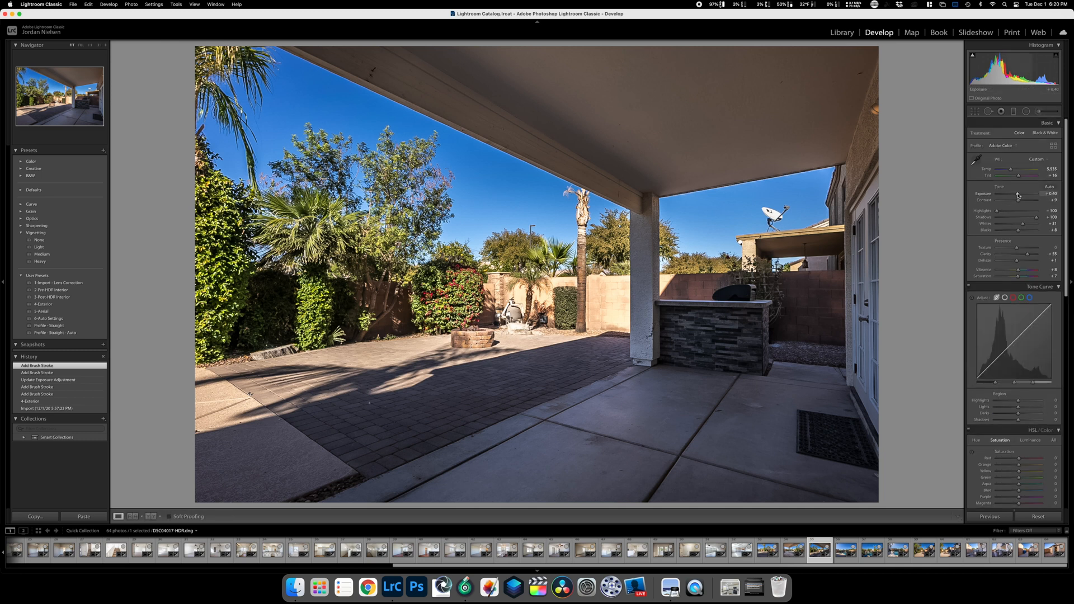
left_click_drag(1018, 196, 1018, 196)
On the next pool photo, turn Upright off and straighten the view with a slight negative crop angle.
key("Right")
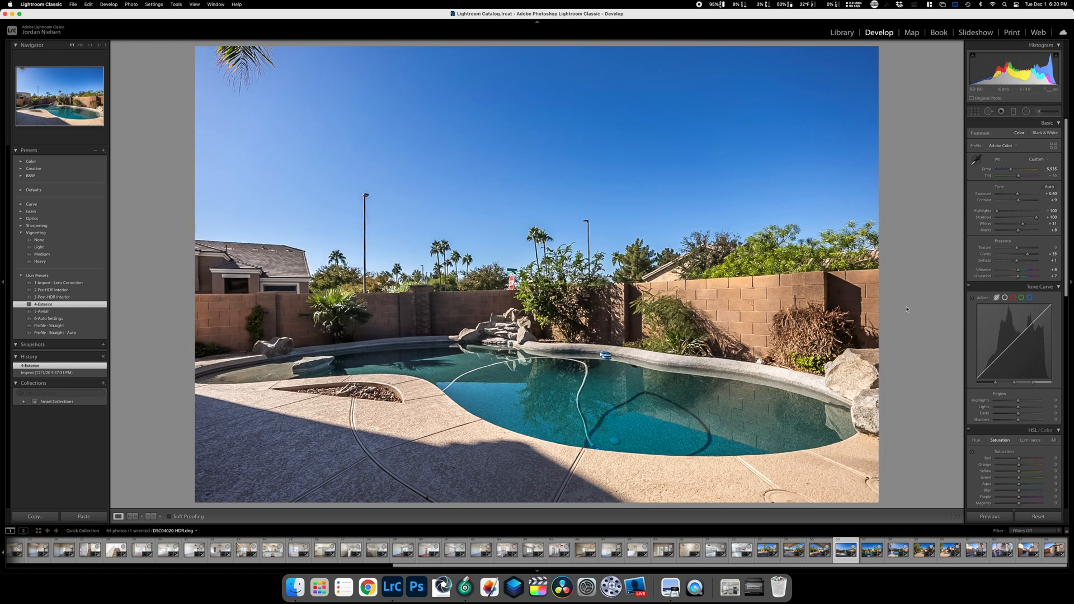
scroll(980, 329, "down", 10)
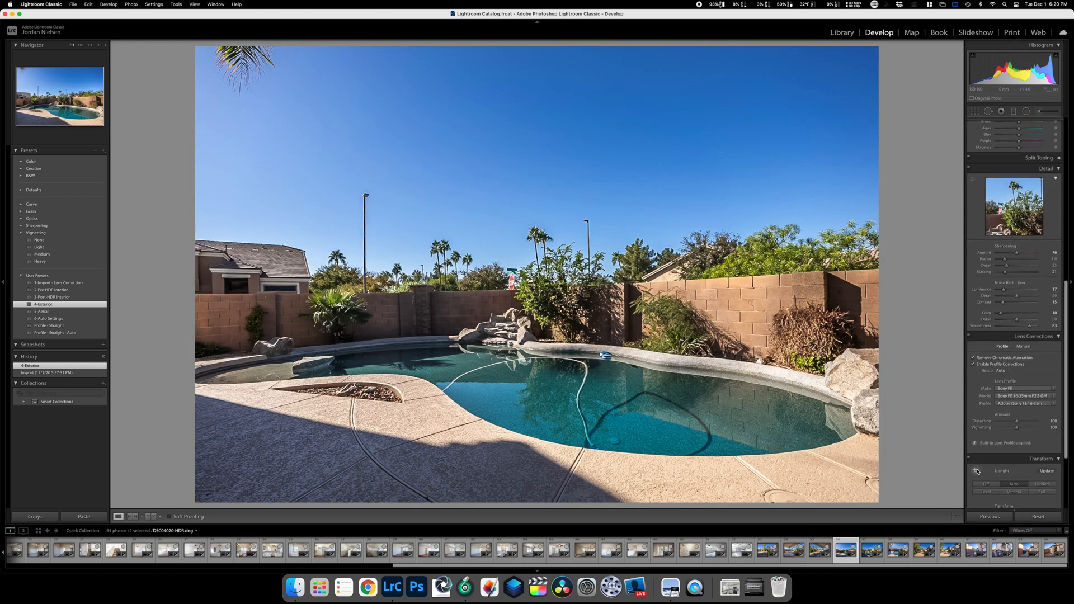
left_click(979, 484)
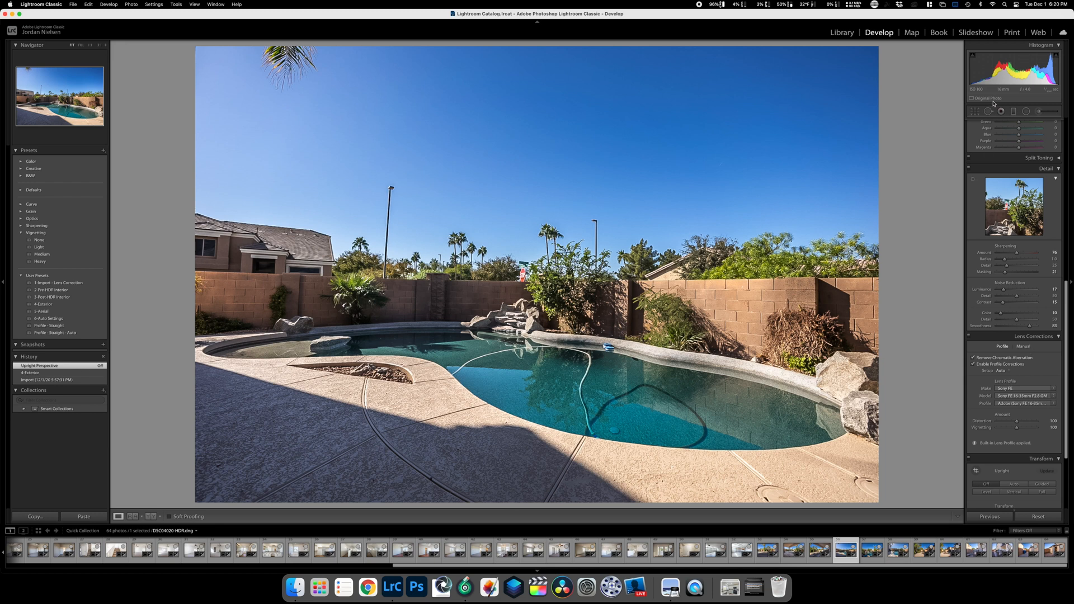
left_click(974, 111)
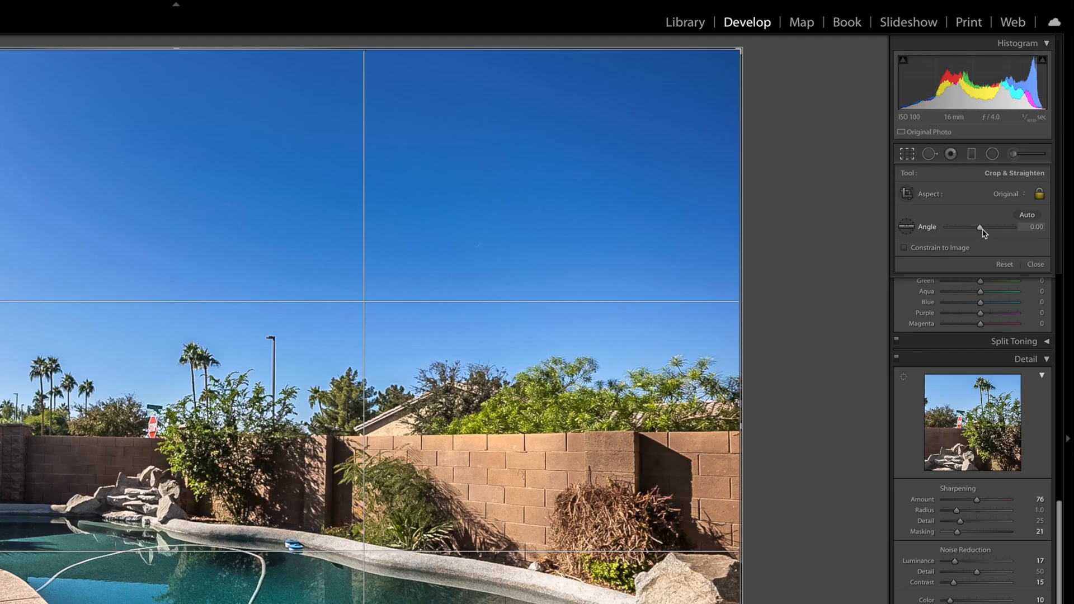
left_click_drag(980, 230, 979, 231)
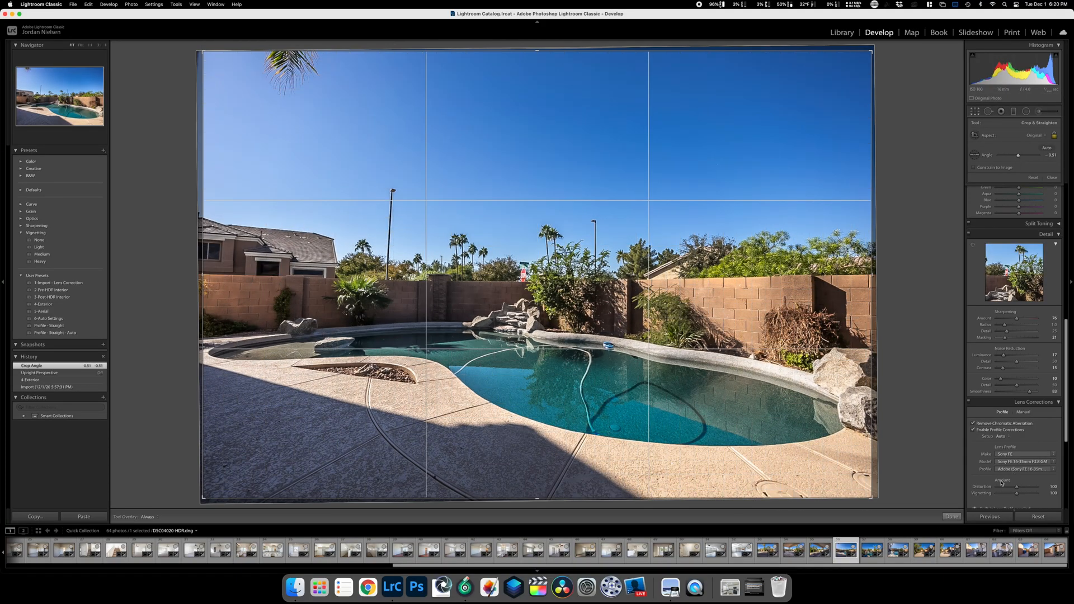
left_click(952, 517)
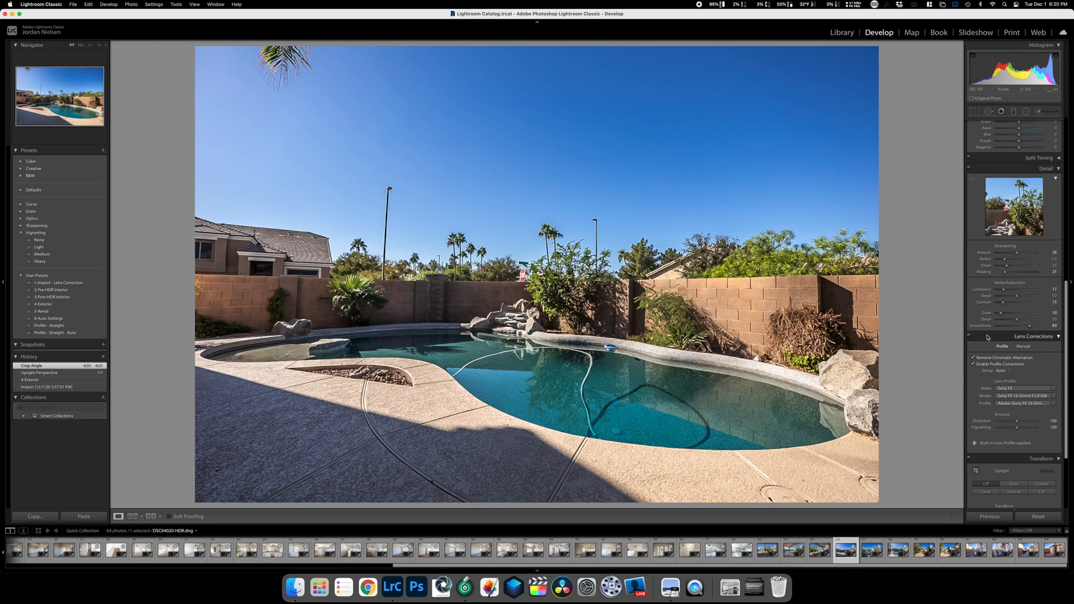
Advance past the other pool photos to the backyard photo with the brick fire pit, and set its Exposure to +0.20.
key("Right")
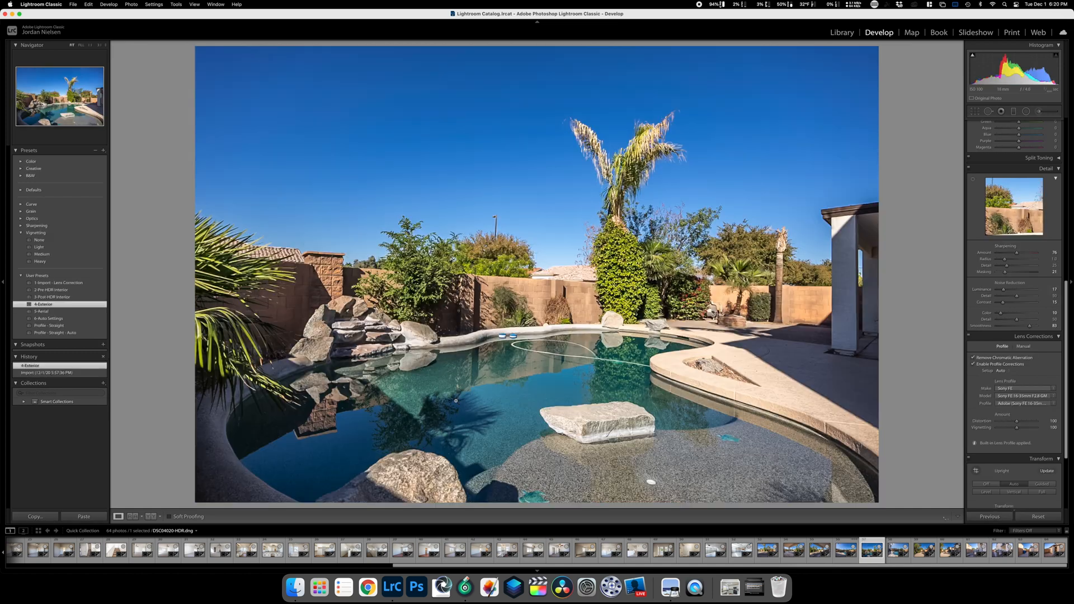
key("Right")
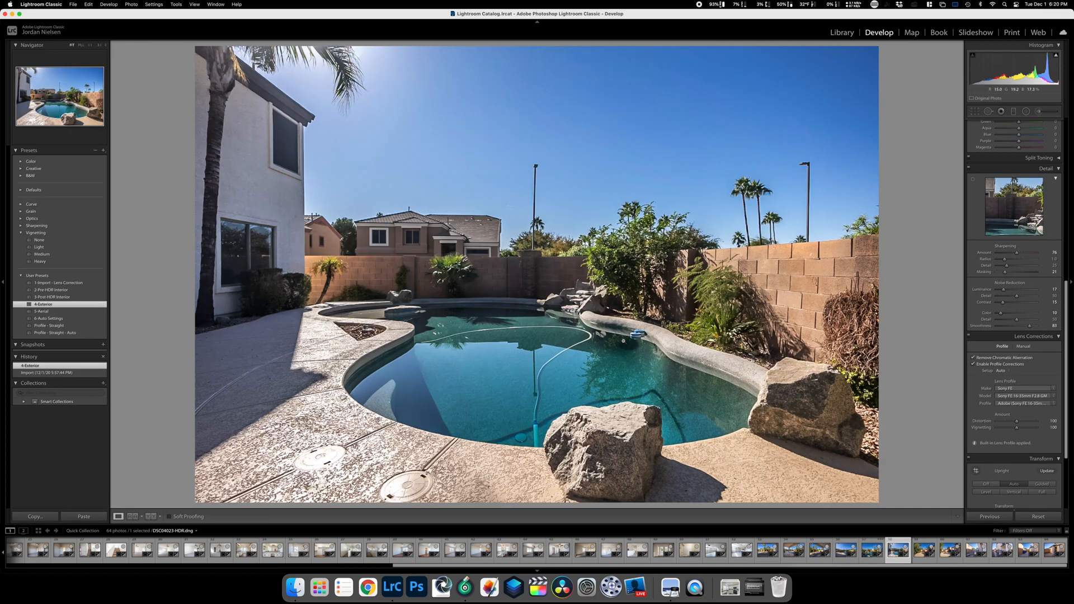
key("Right")
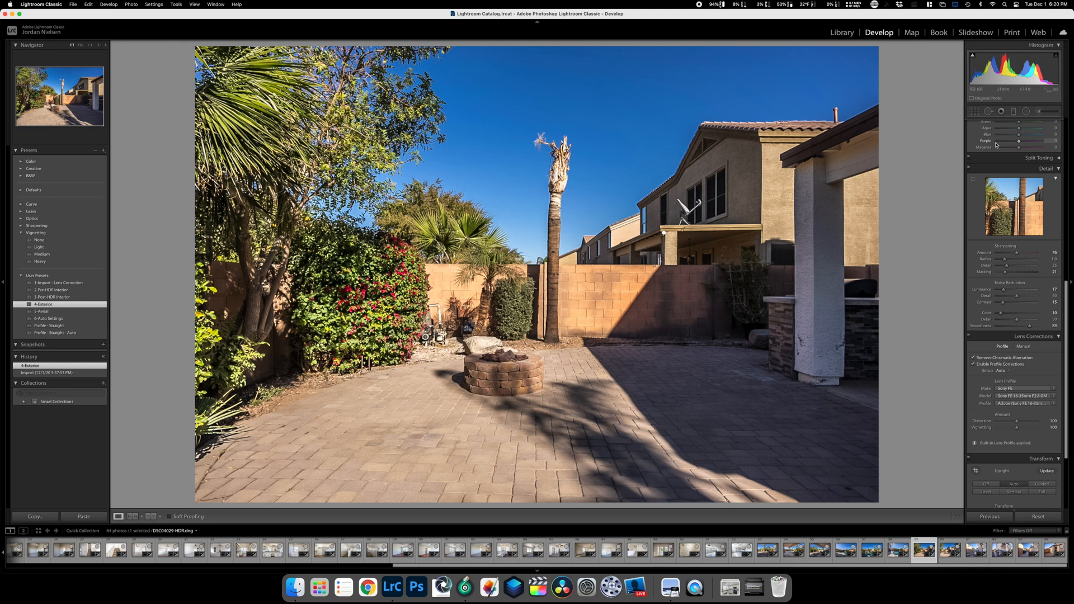
scroll(972, 315, "up", 3)
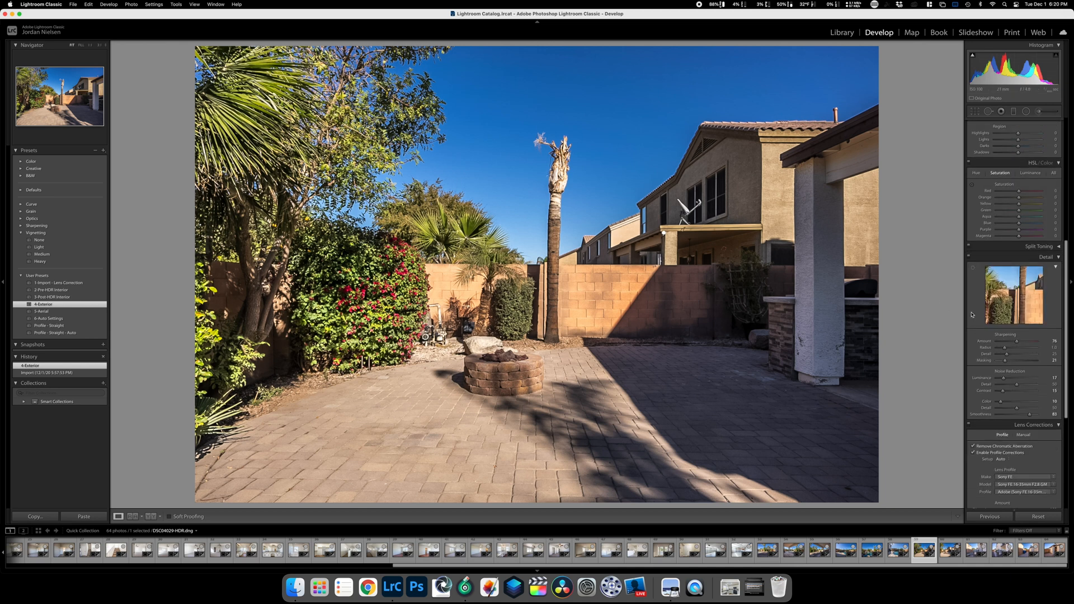
left_click(1039, 112)
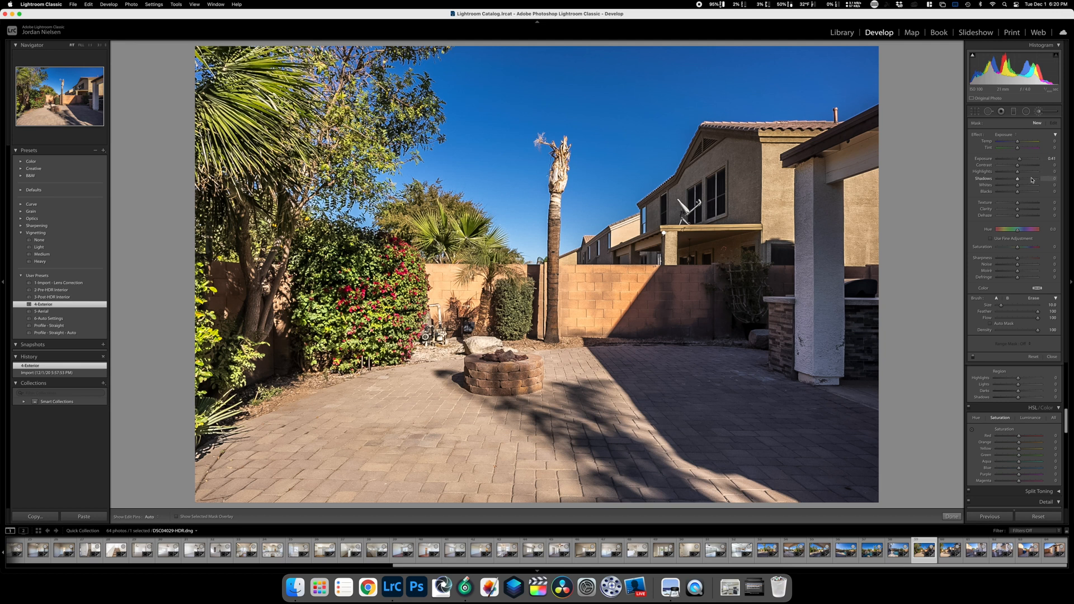
left_click(1036, 113)
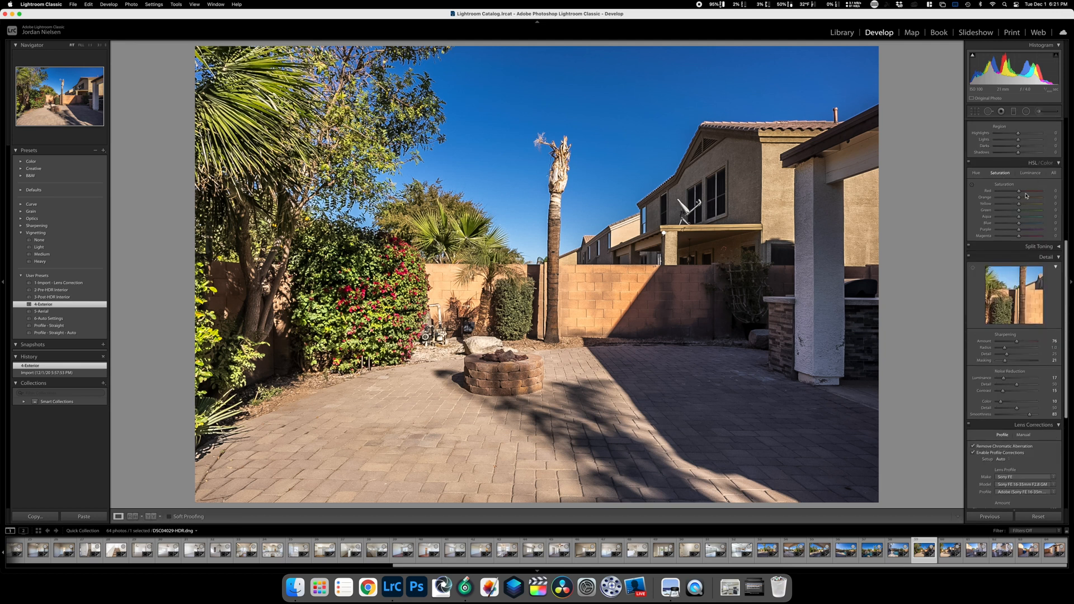
scroll(1023, 204, "up", 3)
scroll(1023, 204, "down", 2)
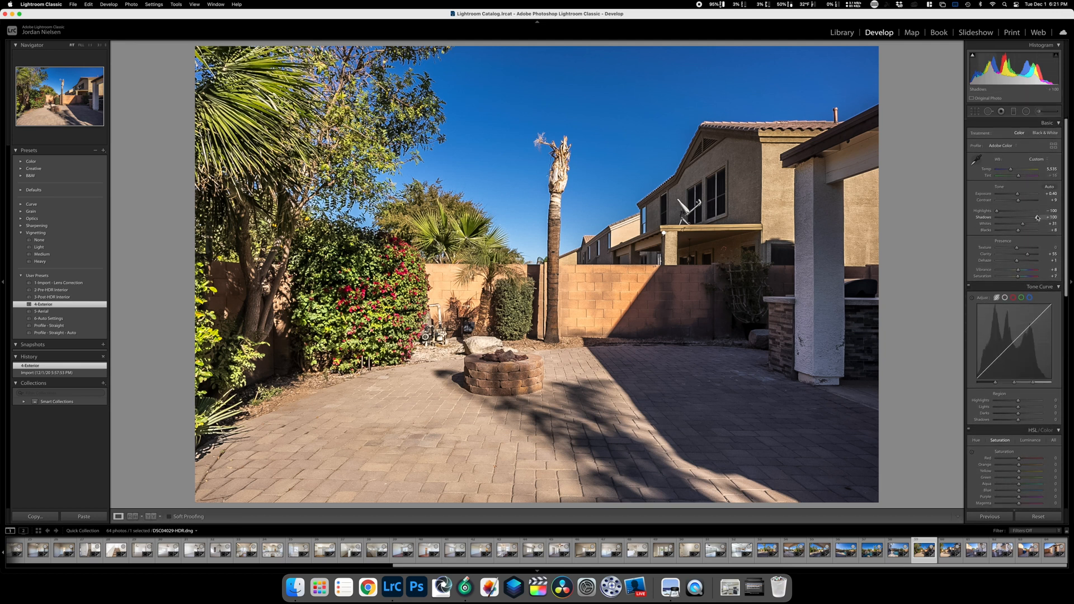
left_click_drag(1017, 196, 1017, 196)
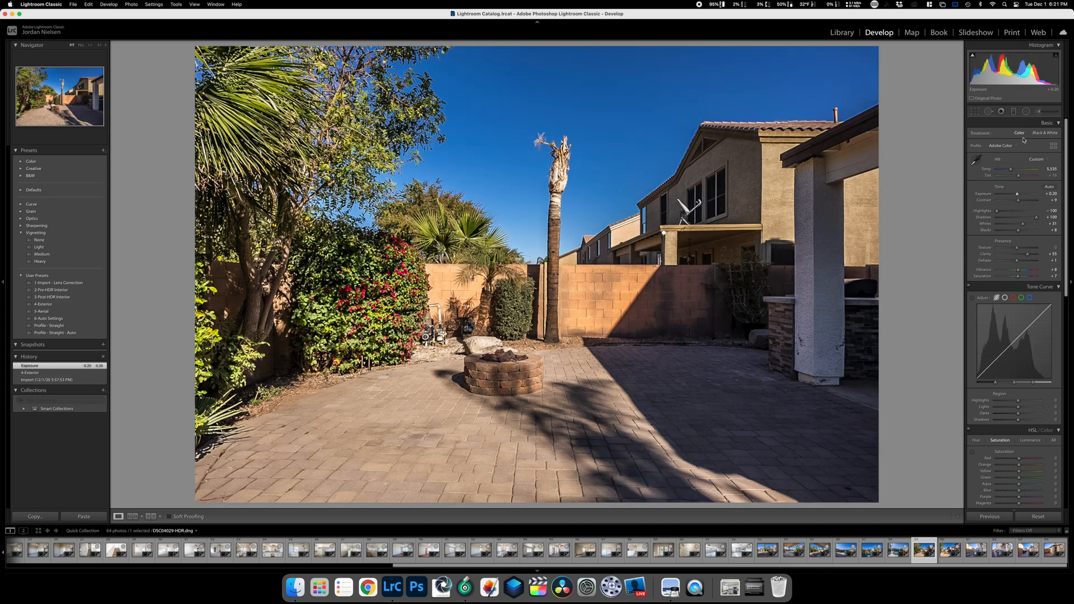
Brush a 0.41 Exposure lift over the shaded patio pillar in the fire pit photo.
left_click(1038, 111)
scroll(778, 269, "up", 10)
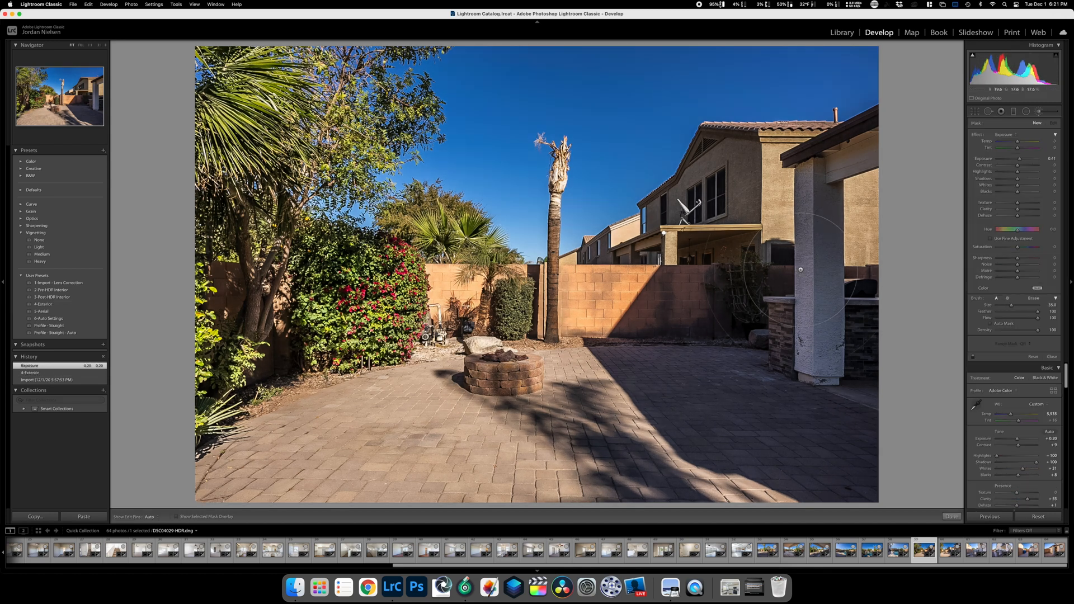
key("h")
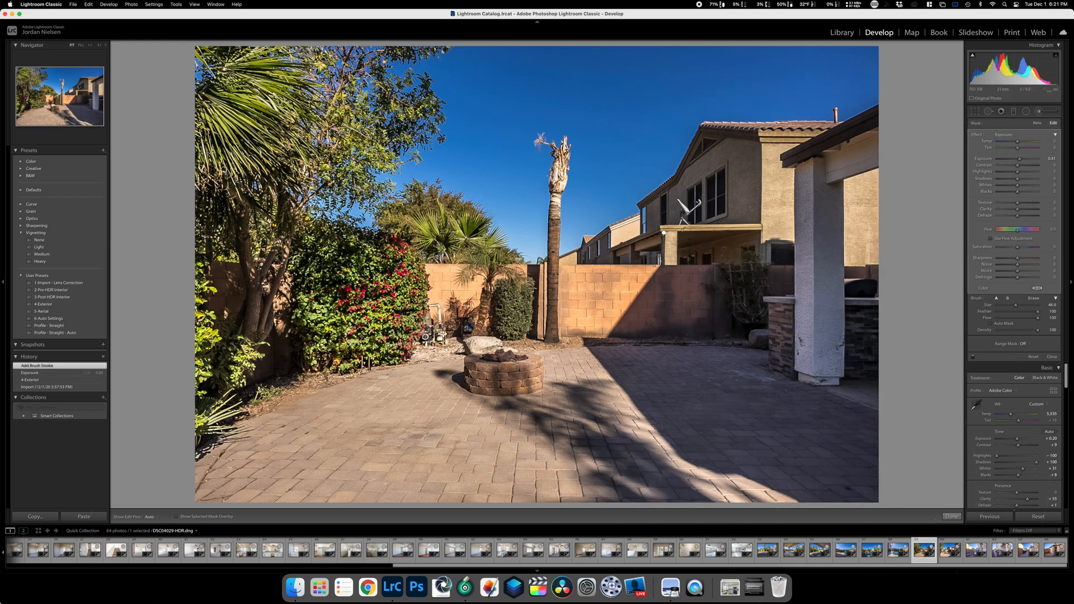
Advance to the close-up photo of the built-in grill, set Exposure to +0.10 and Temp to 5,809, and slightly lower the Tint.
key("Right")
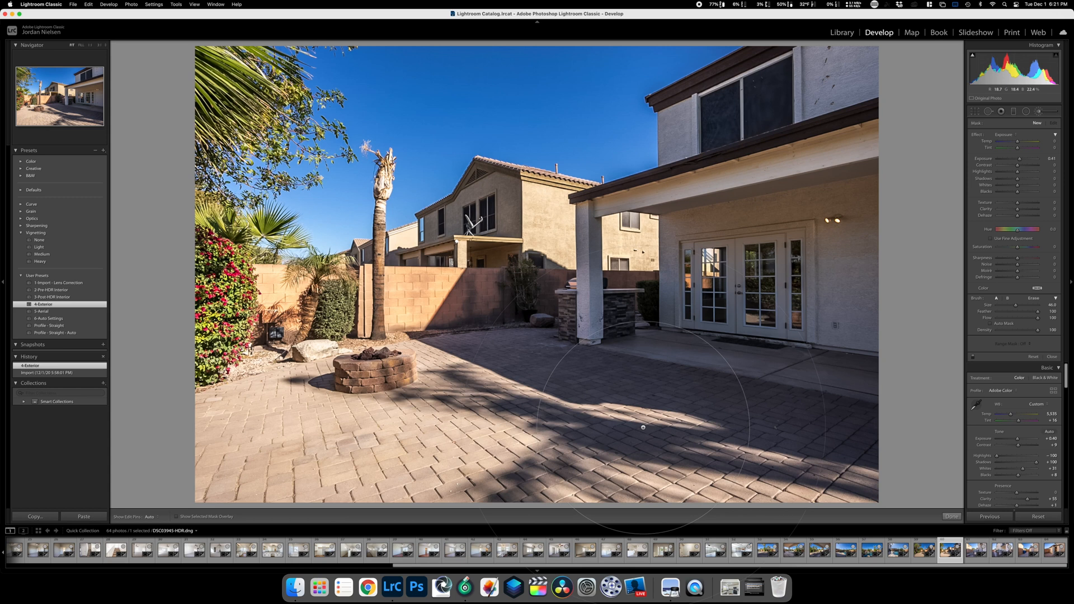
key("Right")
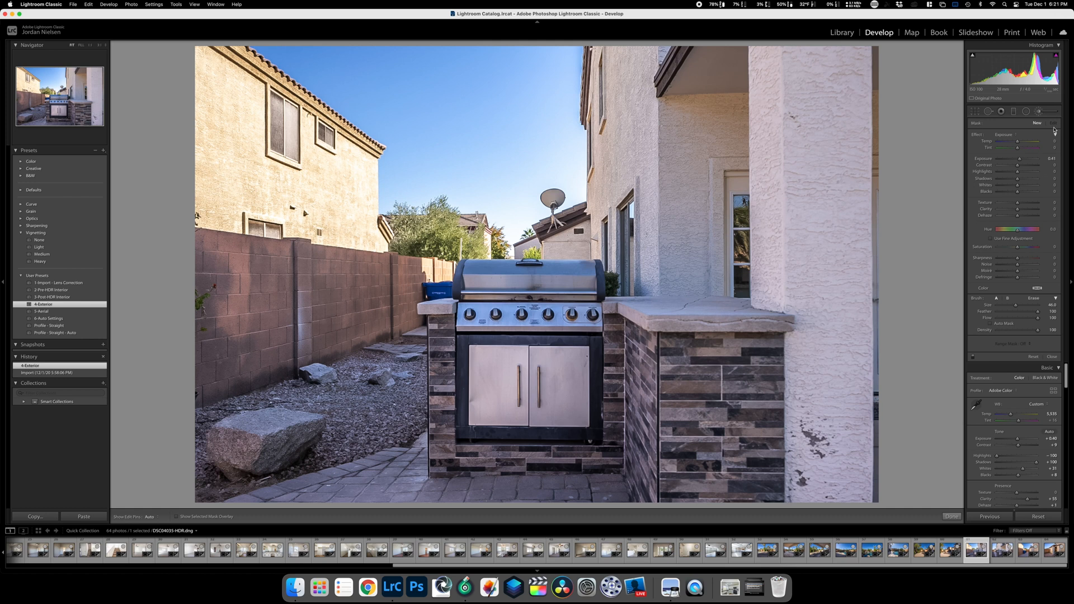
left_click(1043, 112)
left_click_drag(1019, 194, 1010, 171)
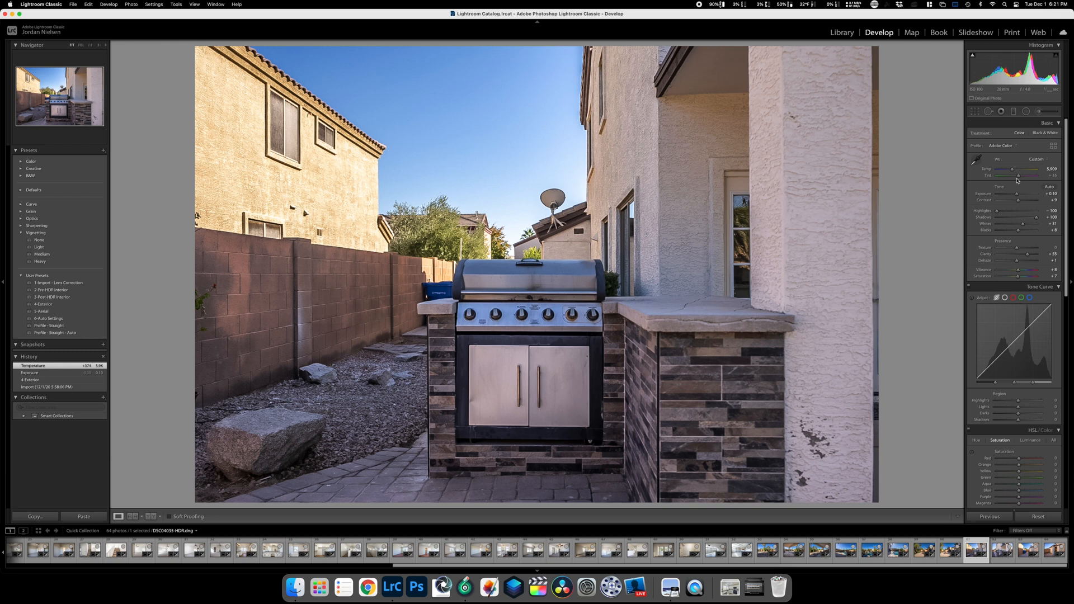
left_click_drag(1018, 178, 1016, 178)
Advance to the last photo, showing the open storage closet beside the wooden gate, and set its Exposure to +0.80.
key("Right")
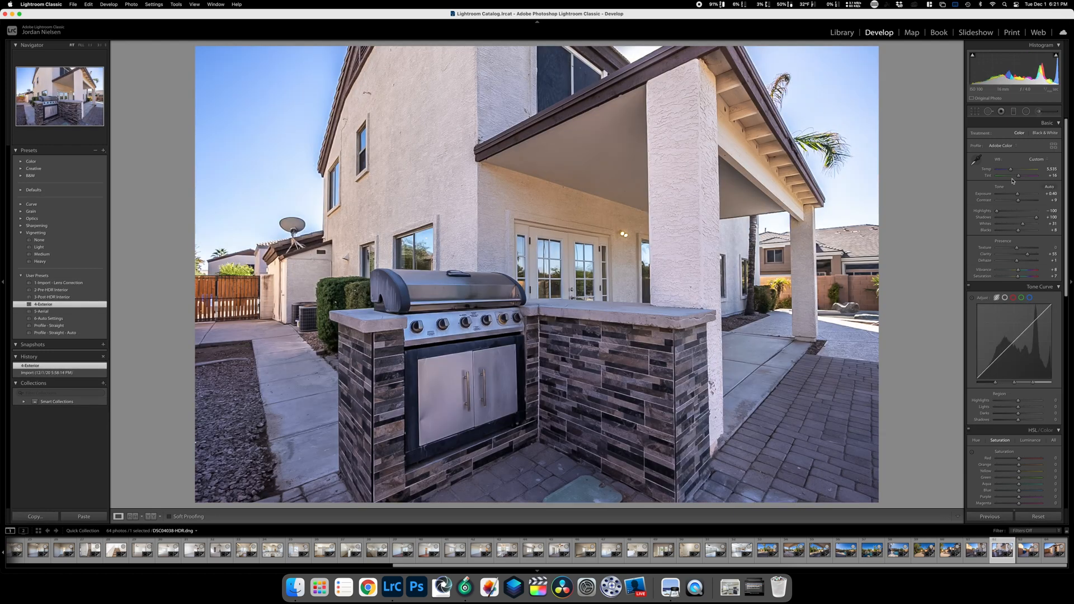
key("Right")
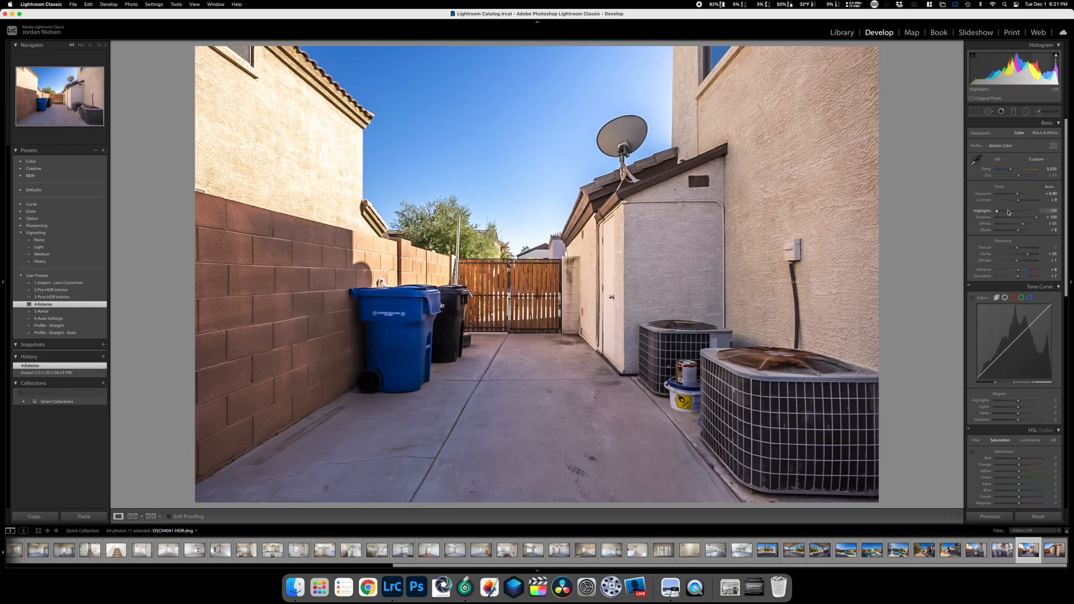
key("Right")
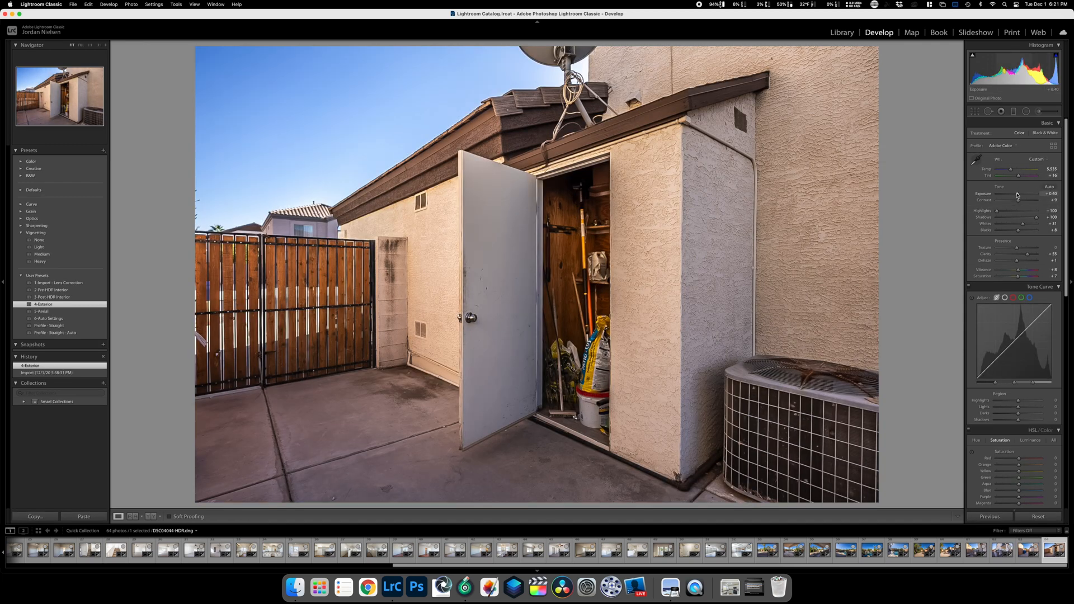
left_click_drag(1016, 195, 1018, 196)
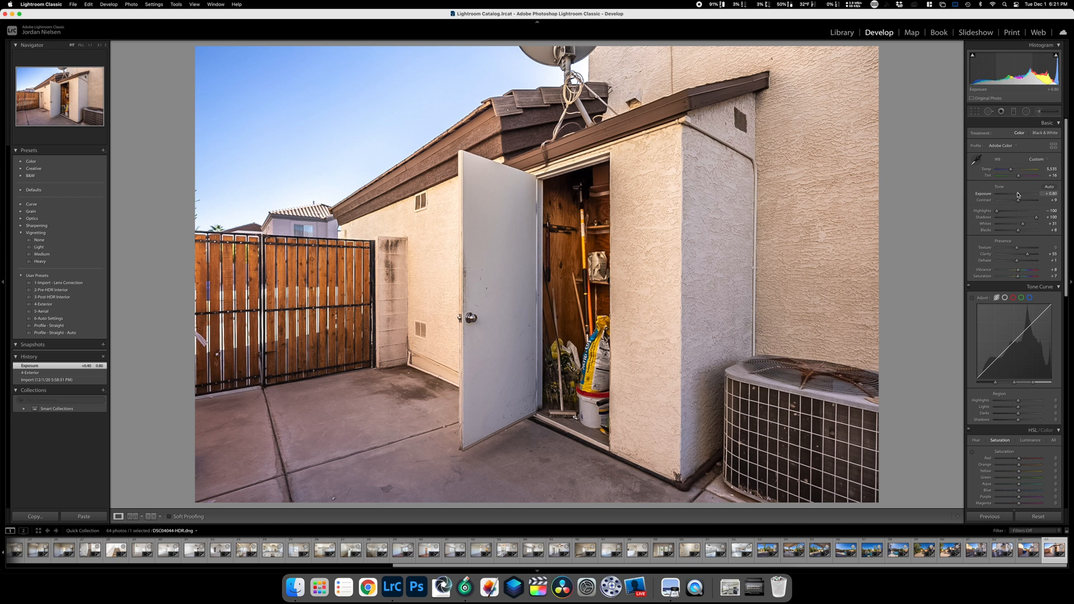
Show the whole set as a grid with larger thumbnails, and compare the photos for color and brightness consistency.
left_click(848, 33)
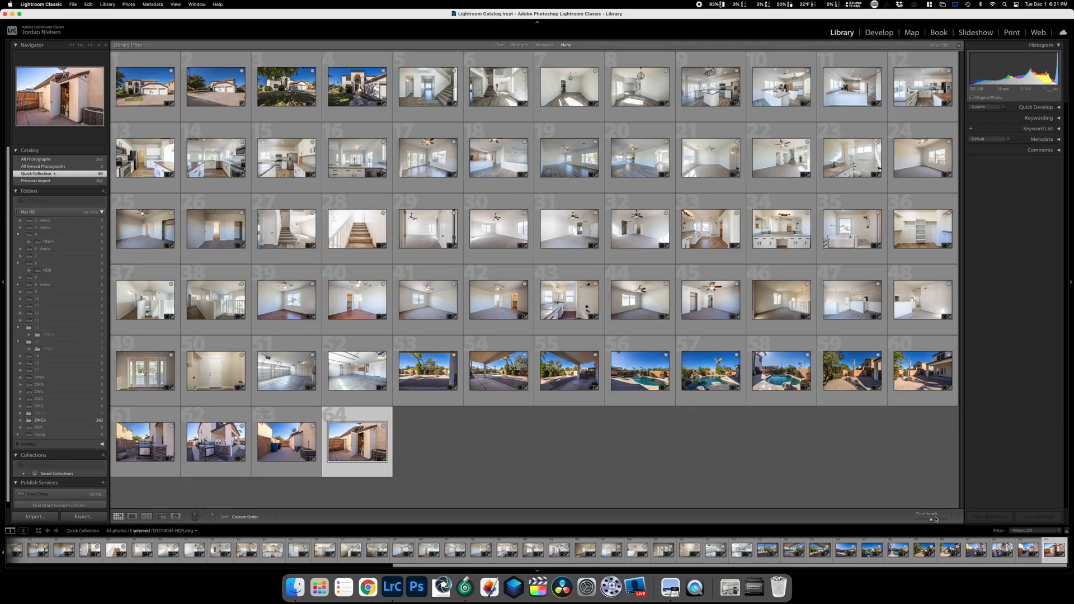
left_click(939, 520)
scroll(609, 232, "up", 15)
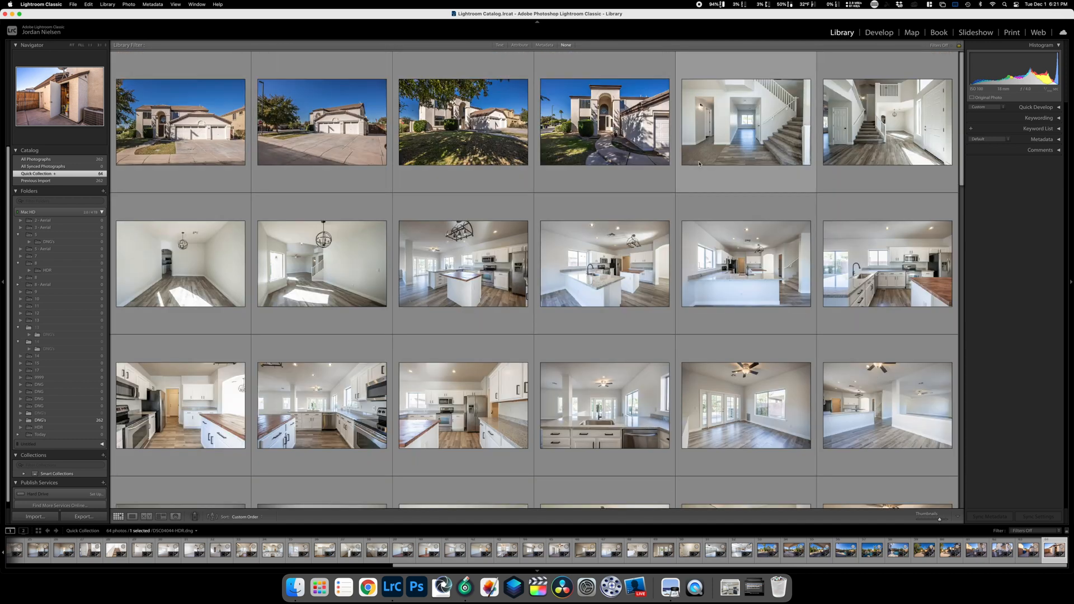
scroll(708, 207, "down", 3)
scroll(708, 206, "down", 10)
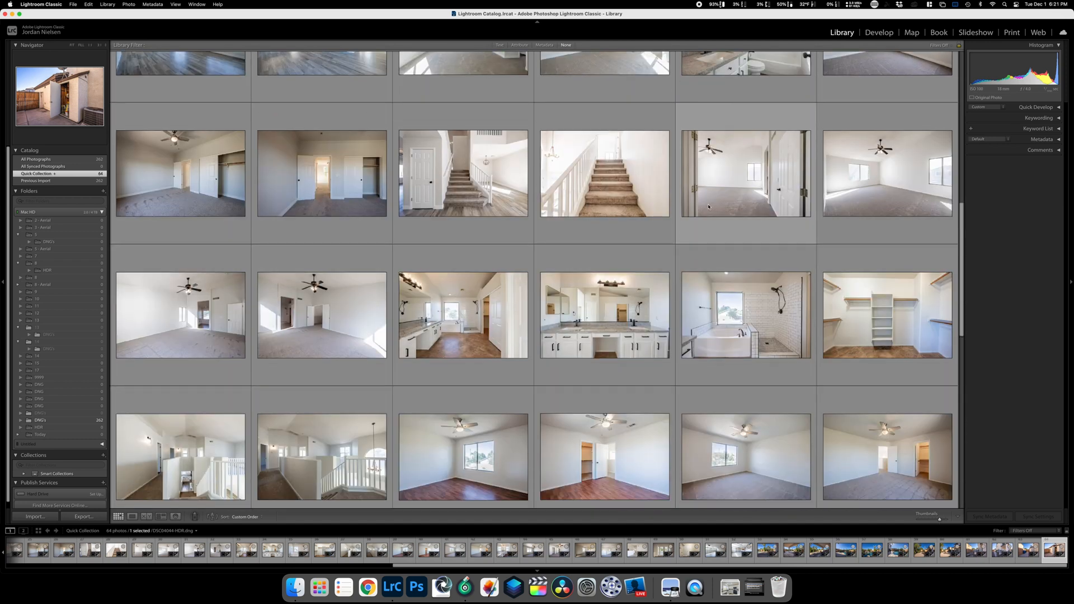
scroll(709, 206, "down", 8)
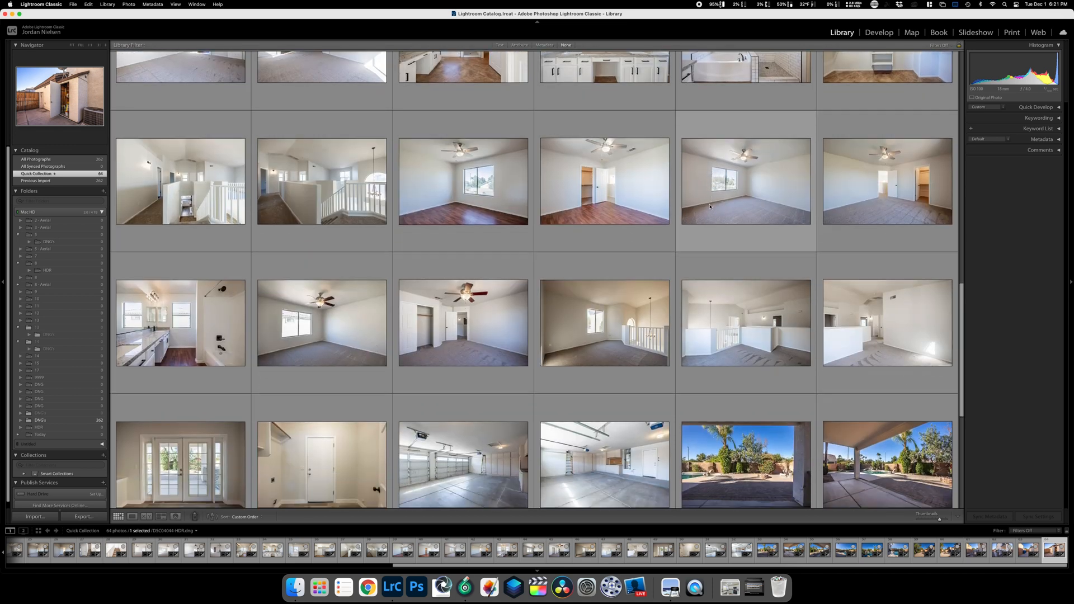
scroll(709, 206, "up", 3)
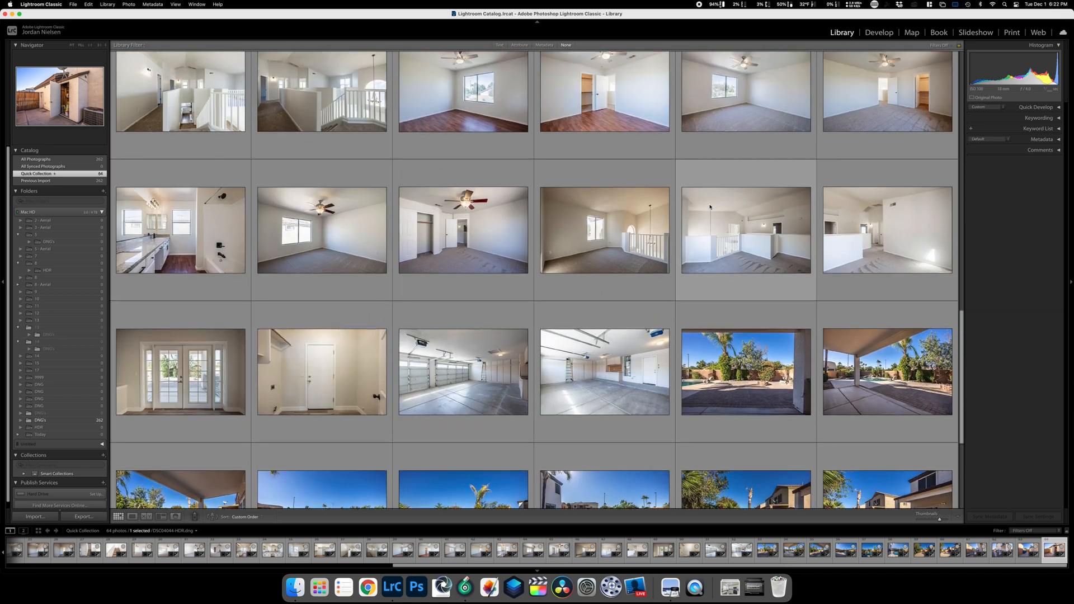
scroll(709, 206, "down", 1)
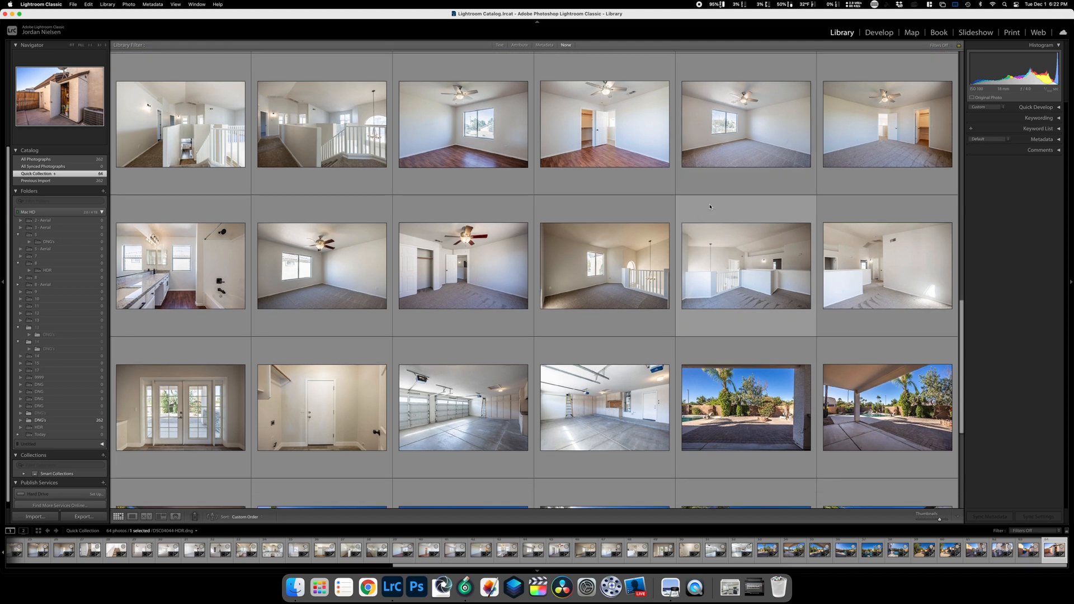
Reopen the yellowish loft photo with the white railing for editing, cool its Temp slightly, and reduce the wall's orange and yellow saturation.
left_click(623, 226)
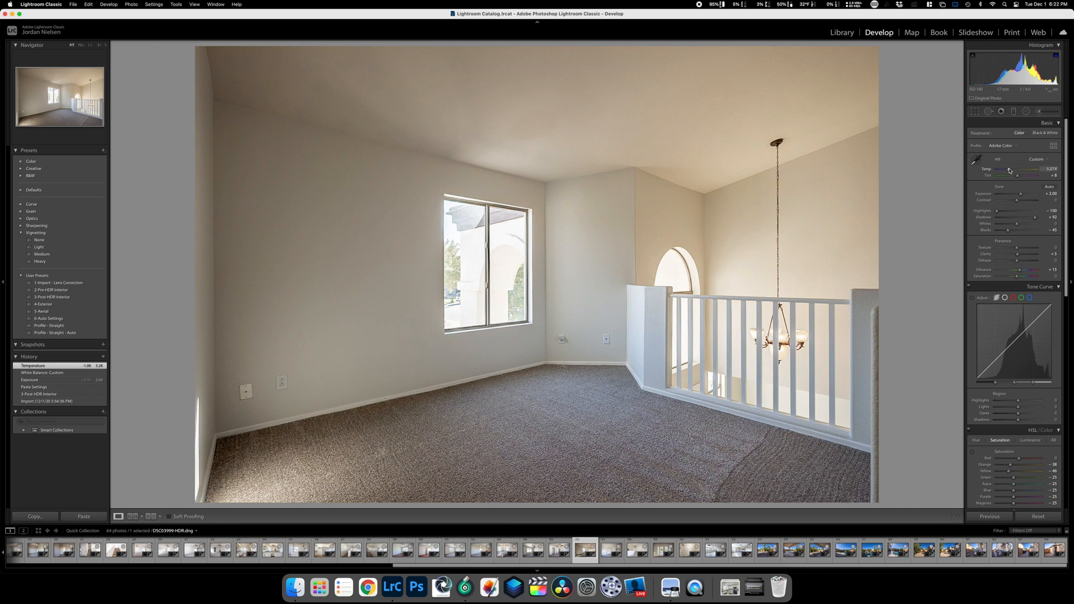
left_click_drag(1009, 170, 1008, 170)
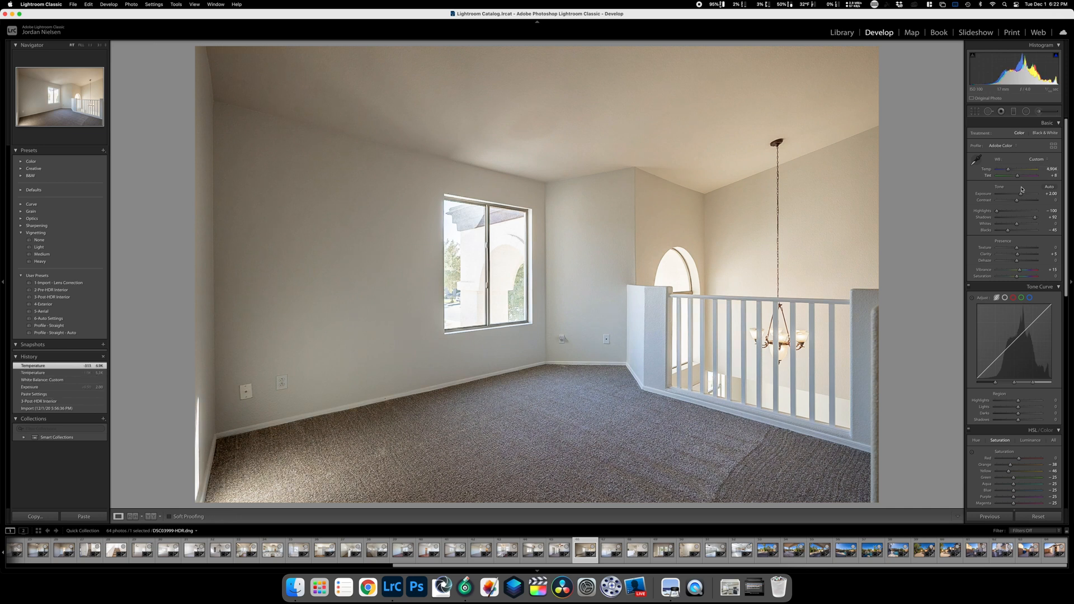
left_click(972, 452)
left_click_drag(660, 199, 660, 202)
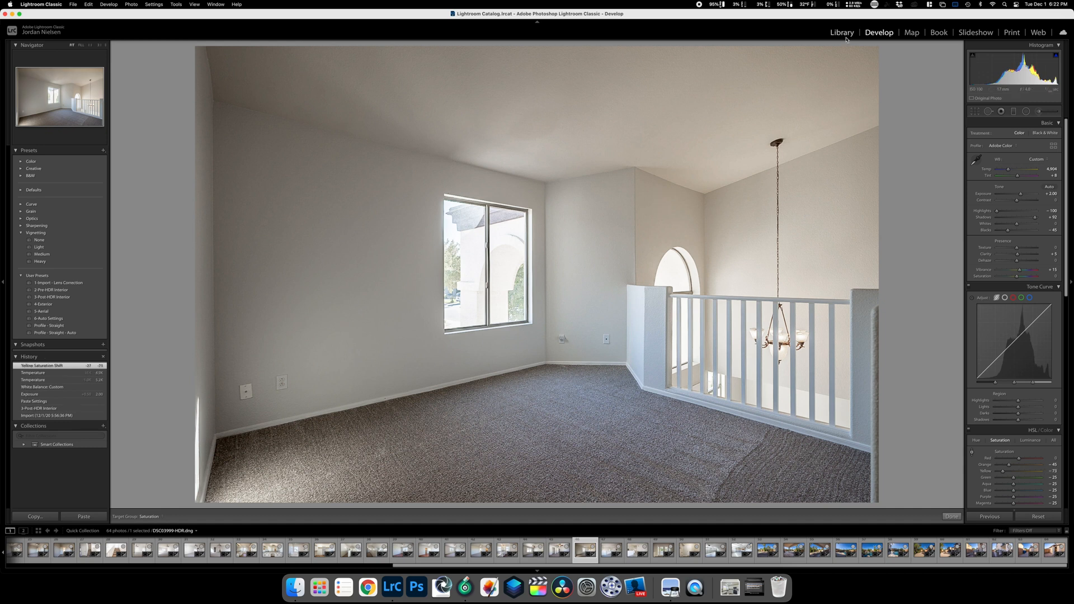
Return to the thumbnail grid and review the remaining exterior photos and the start of the set.
key("g")
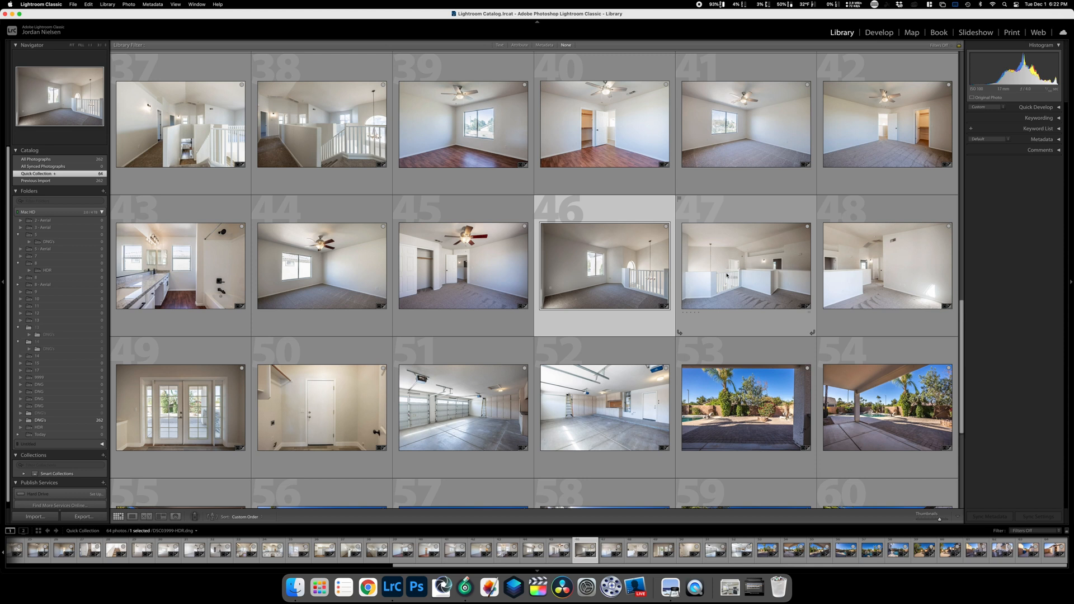
scroll(727, 275, "down", 5)
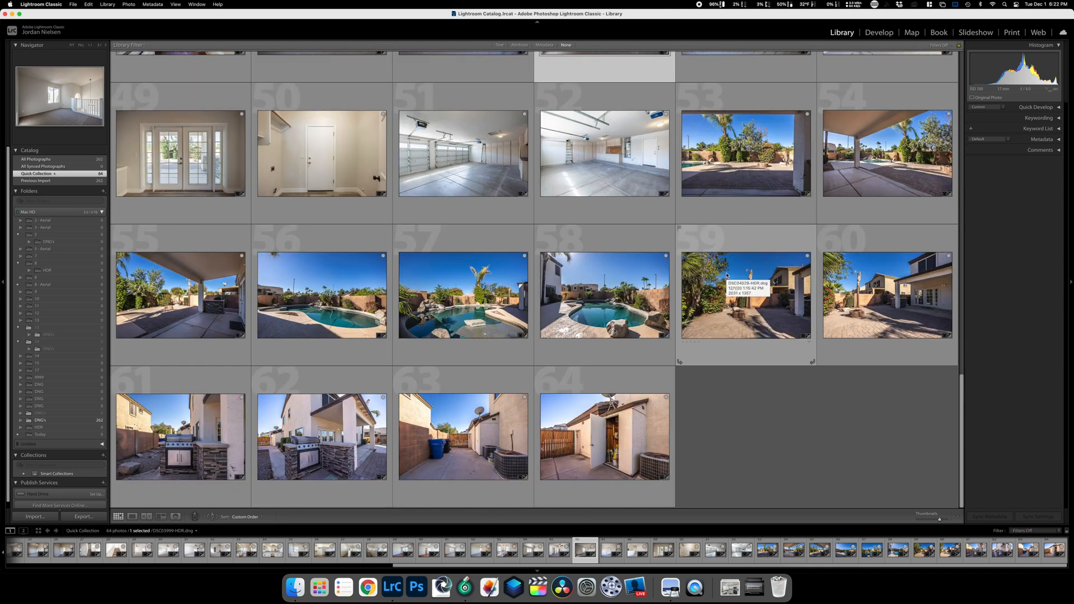
scroll(727, 275, "up", 8)
scroll(726, 276, "up", 6)
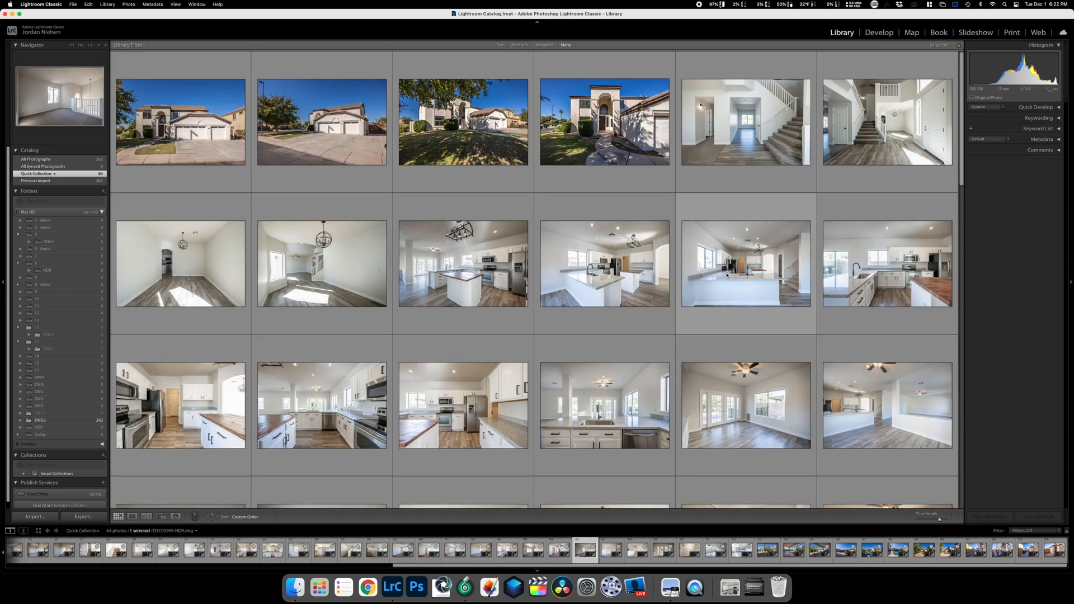
Select every photo in the Quick Collection and open the export settings for them.
left_click(678, 247)
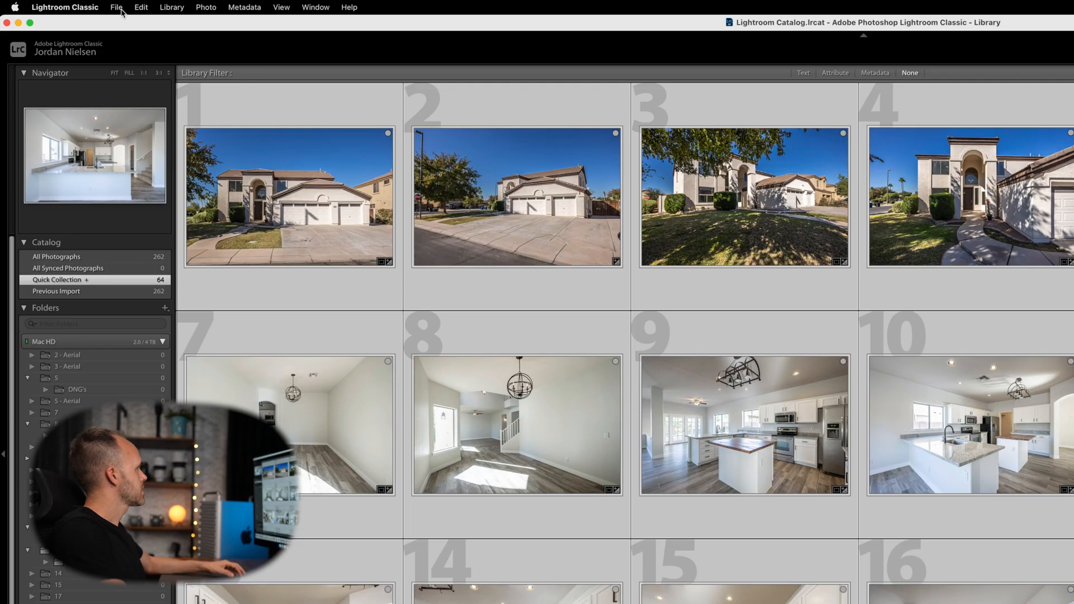
left_click(72, 3)
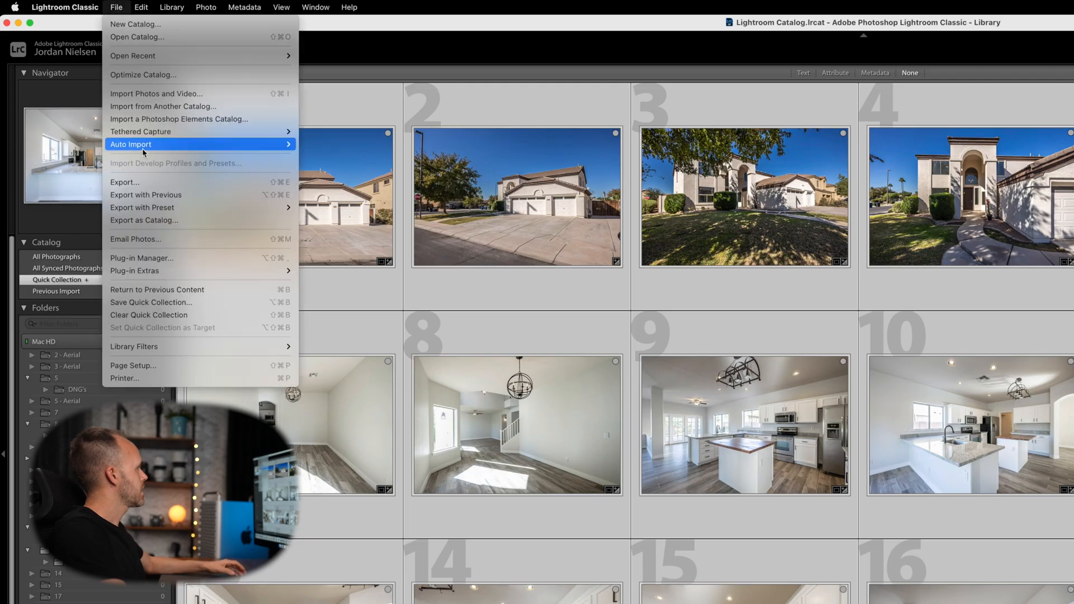
left_click(174, 185)
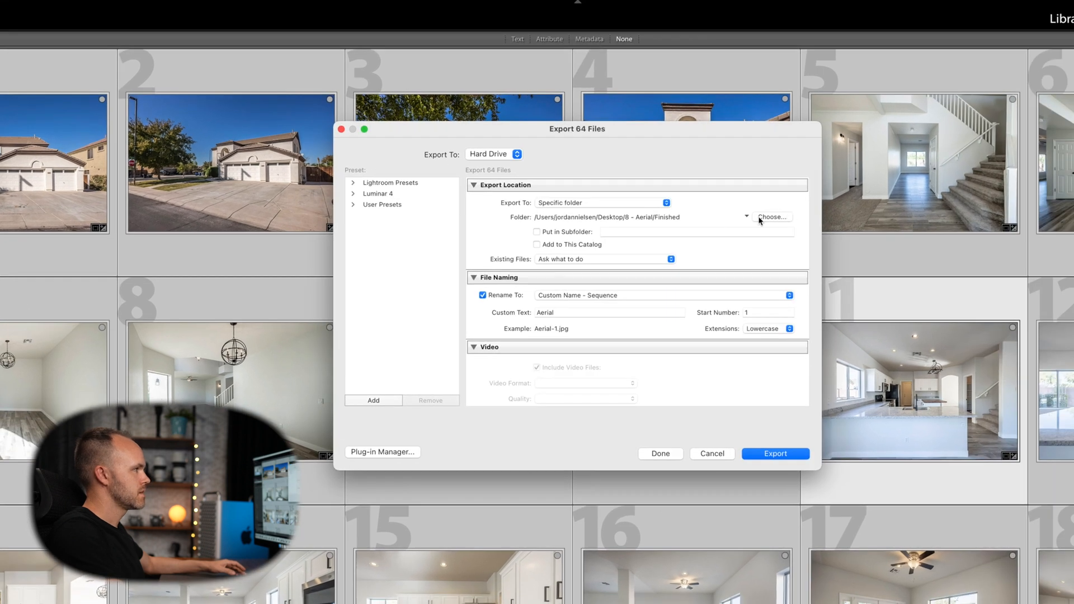
Create a folder named Finished inside the Desktop folder 18 and choose it as the export location.
left_click(773, 216)
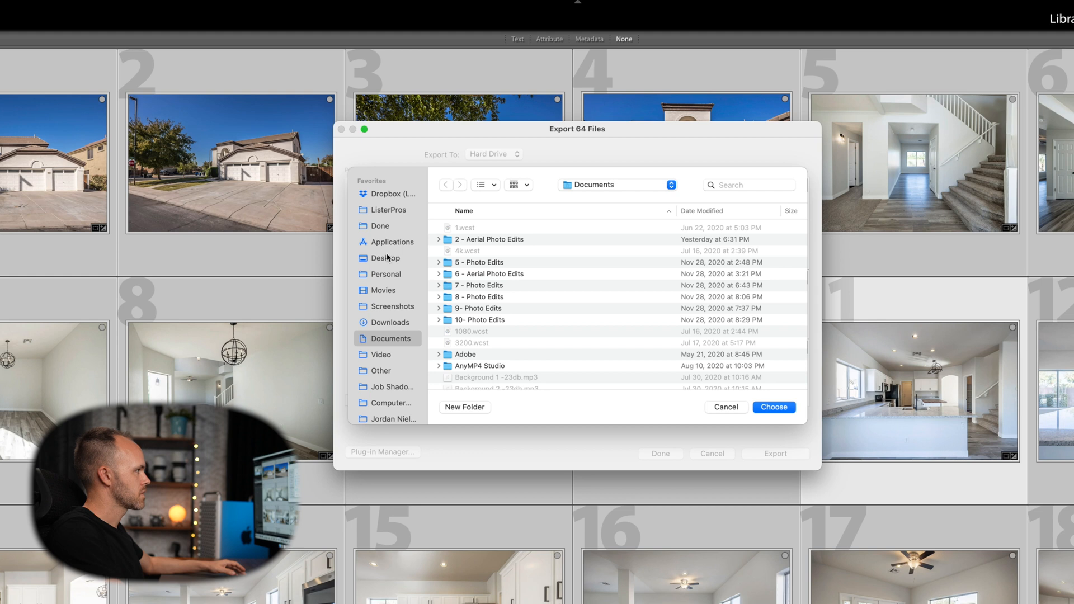
left_click(387, 258)
double_click(456, 228)
left_click(465, 407)
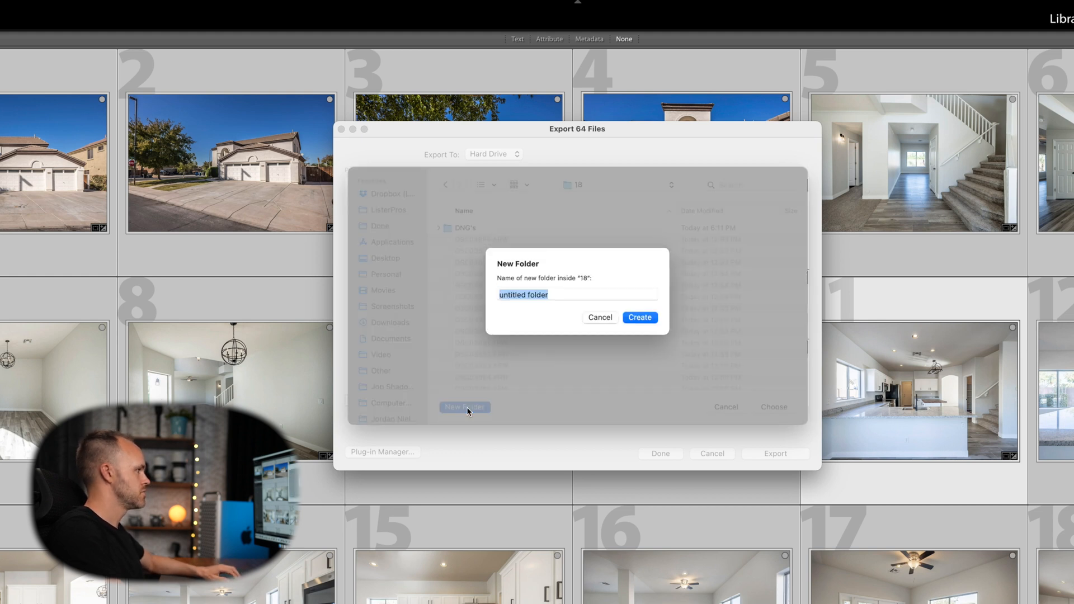
type("Finished")
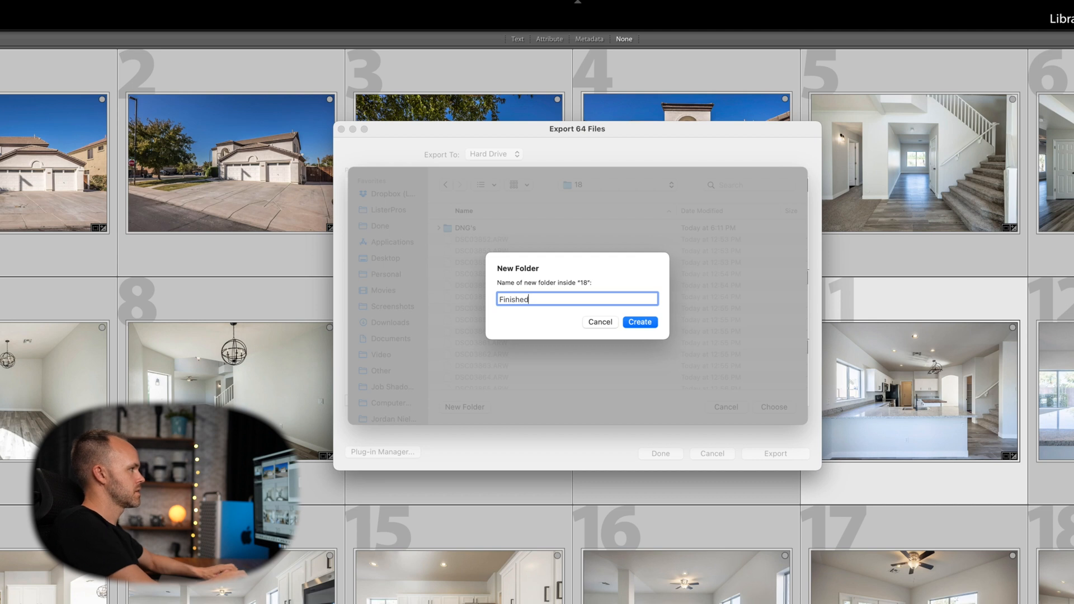
key("Return")
left_click(774, 406)
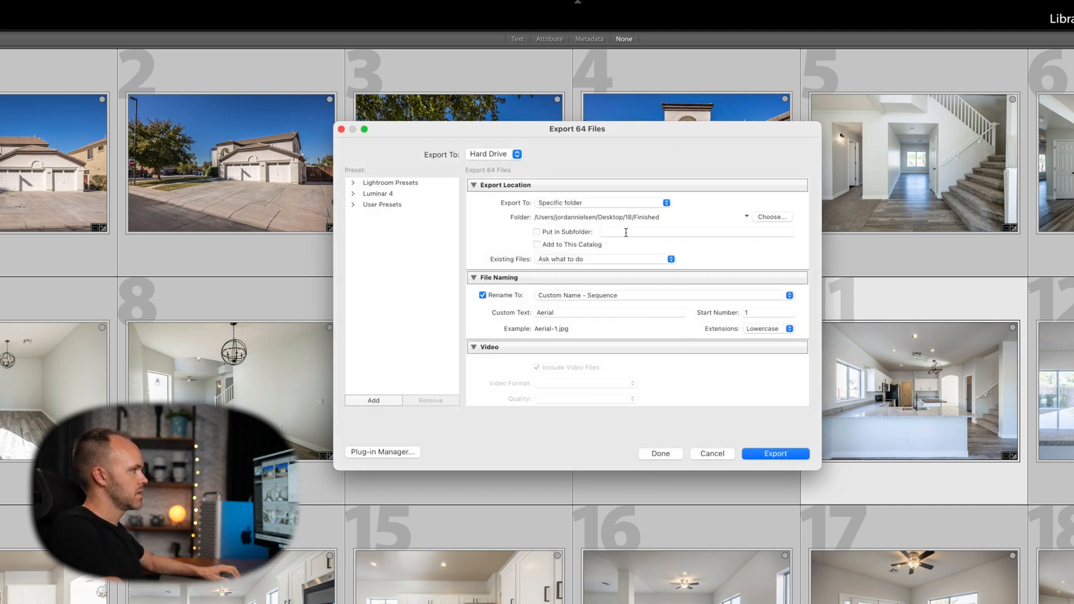
Set the custom file name text to Gilbert, check the remaining file, sizing and metadata settings, and export the photos.
double_click(567, 311)
type("Gilbert")
scroll(766, 400, "down", 4)
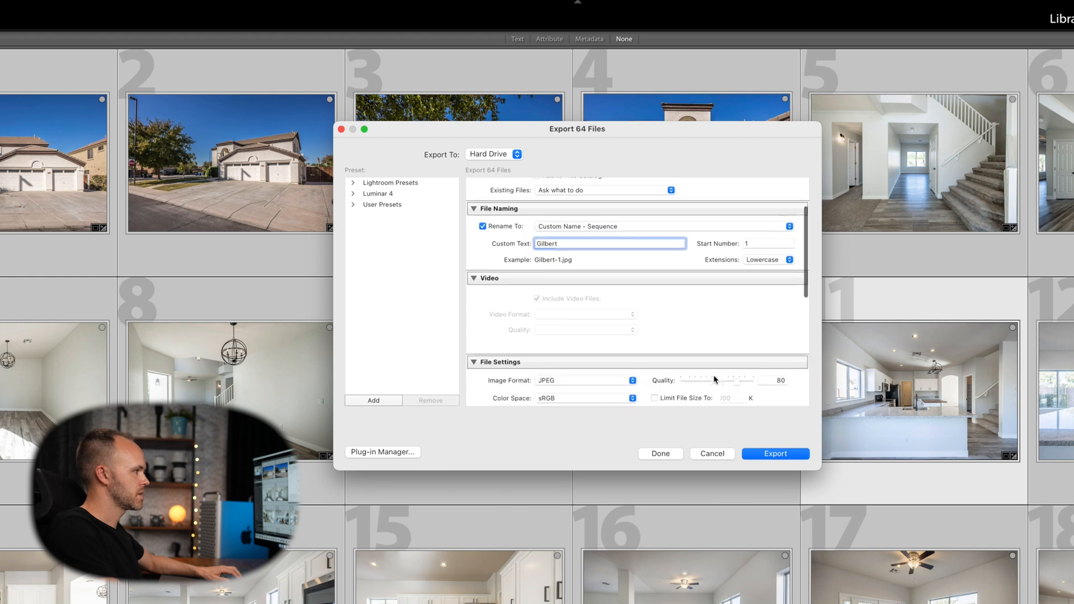
scroll(775, 326, "down", 5)
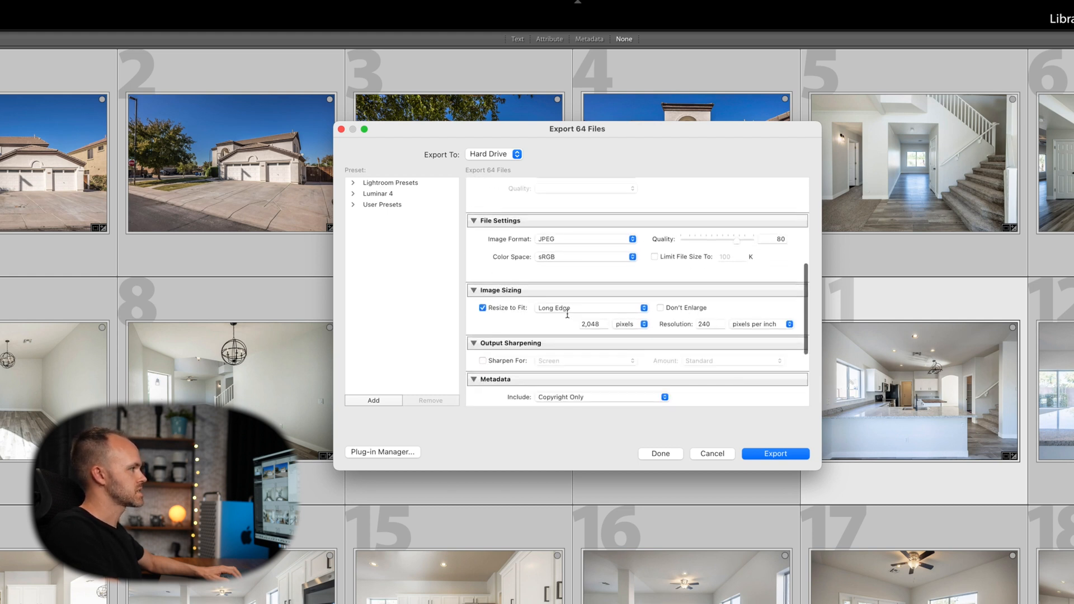
scroll(687, 340, "down", 4)
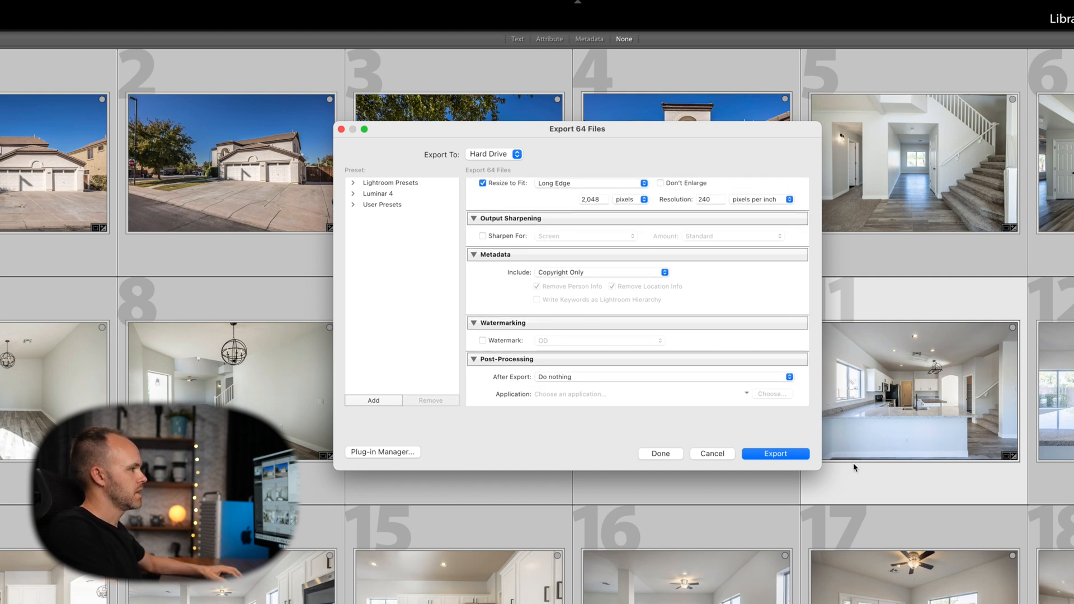
left_click(795, 457)
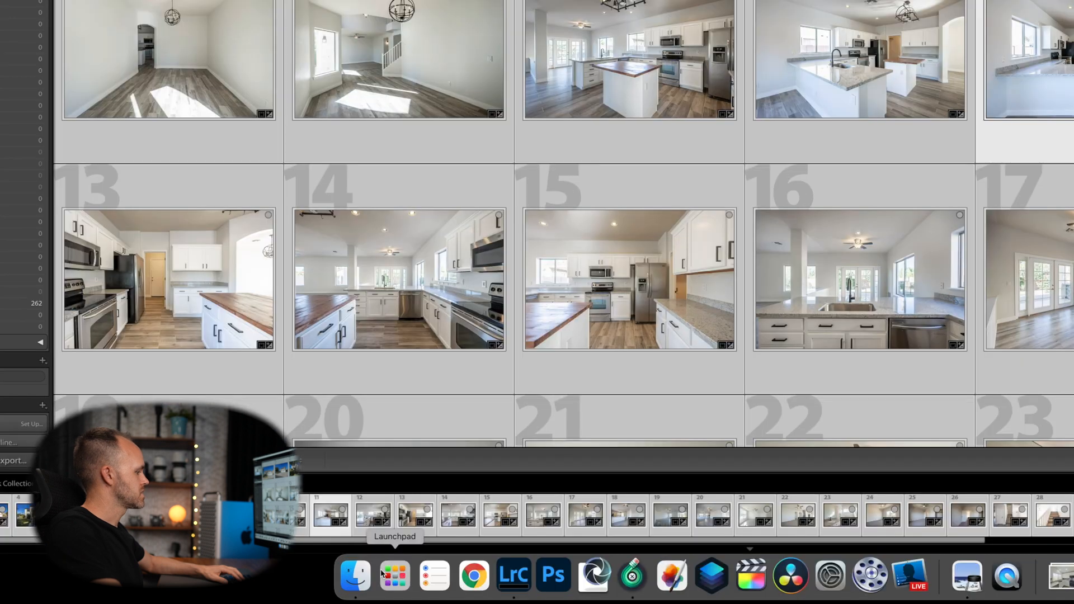
Switch to a new Finder window and open the Finished folder inside the Desktop folder 18.
right_click(295, 587)
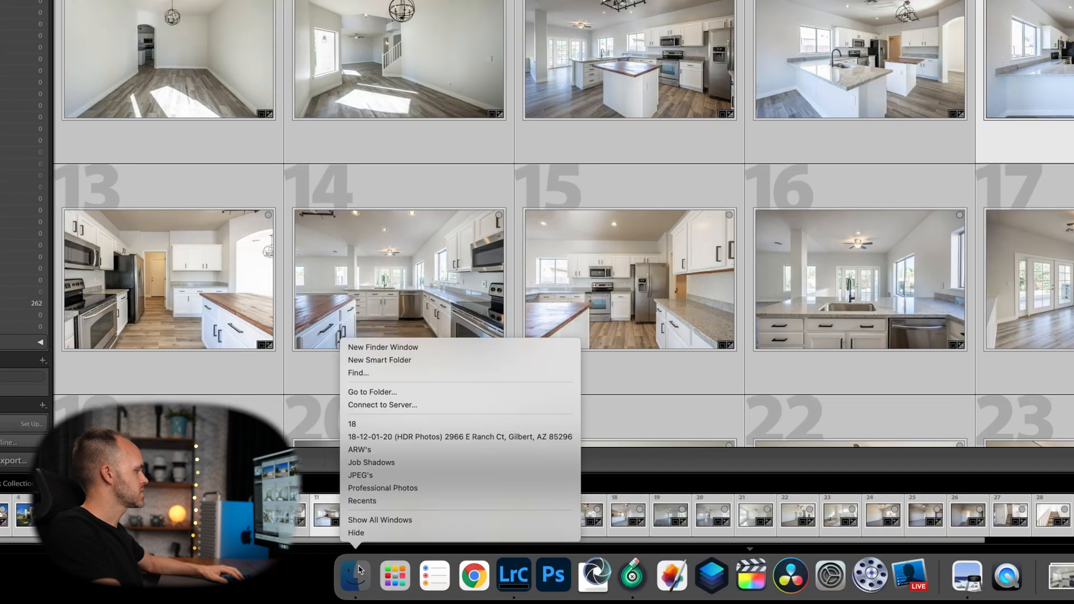
left_click(426, 349)
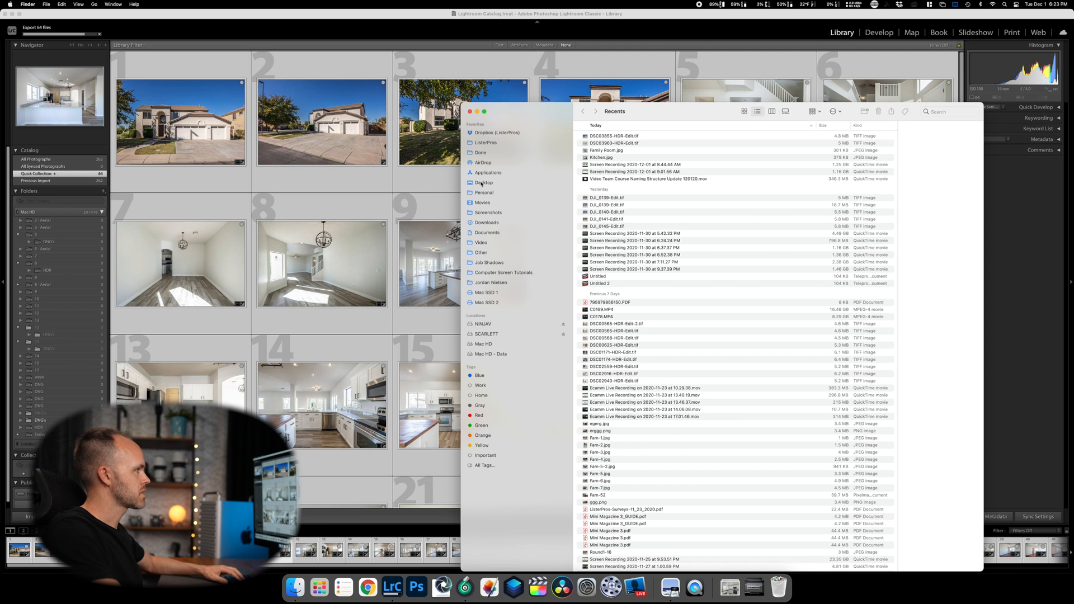
left_click(481, 183)
double_click(612, 138)
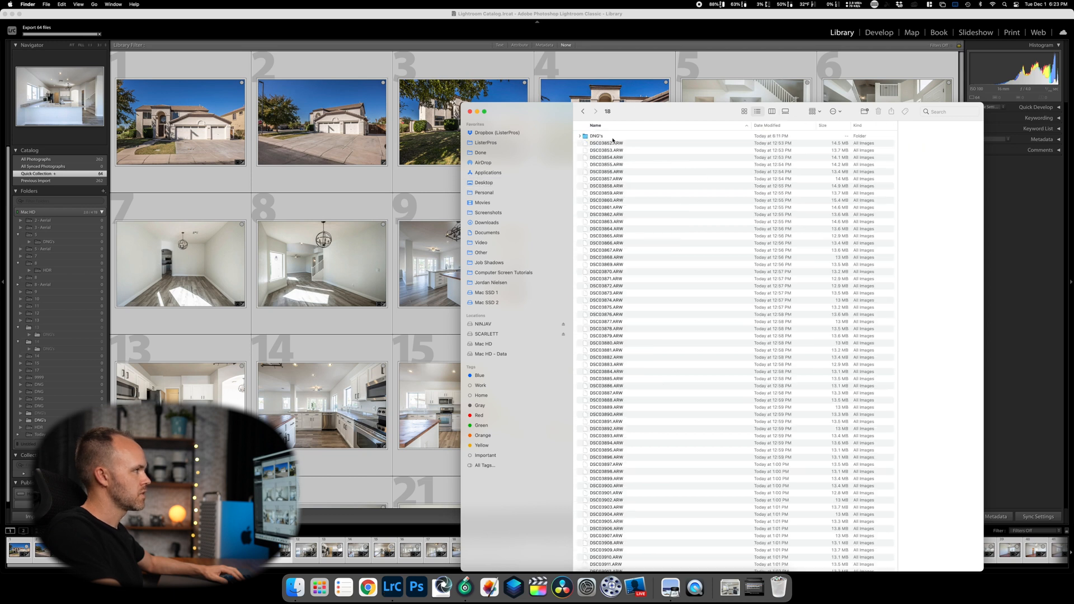
scroll(642, 297, "down", 20)
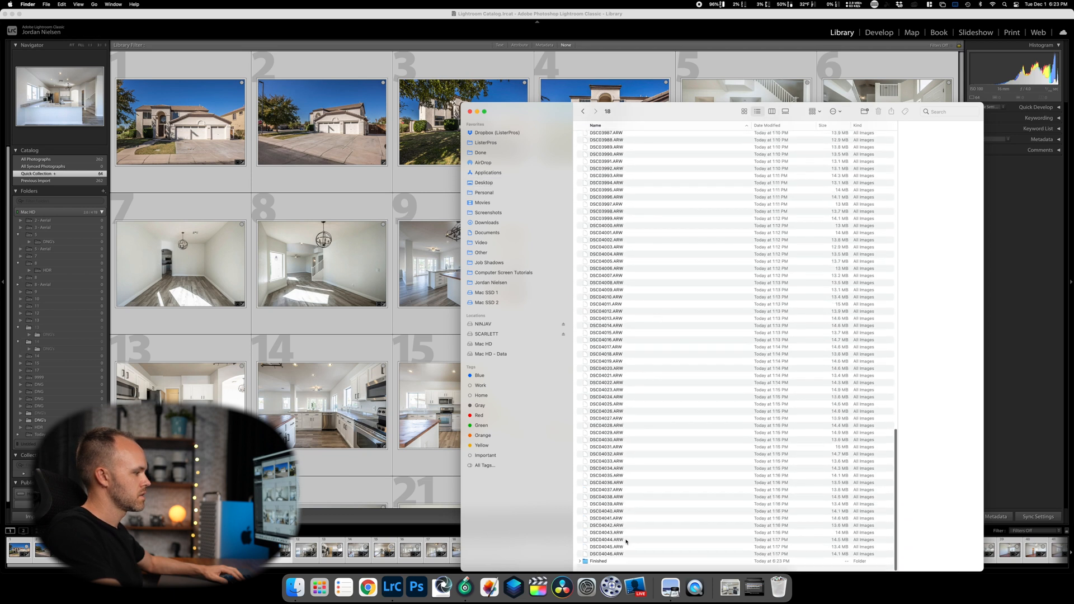
double_click(598, 564)
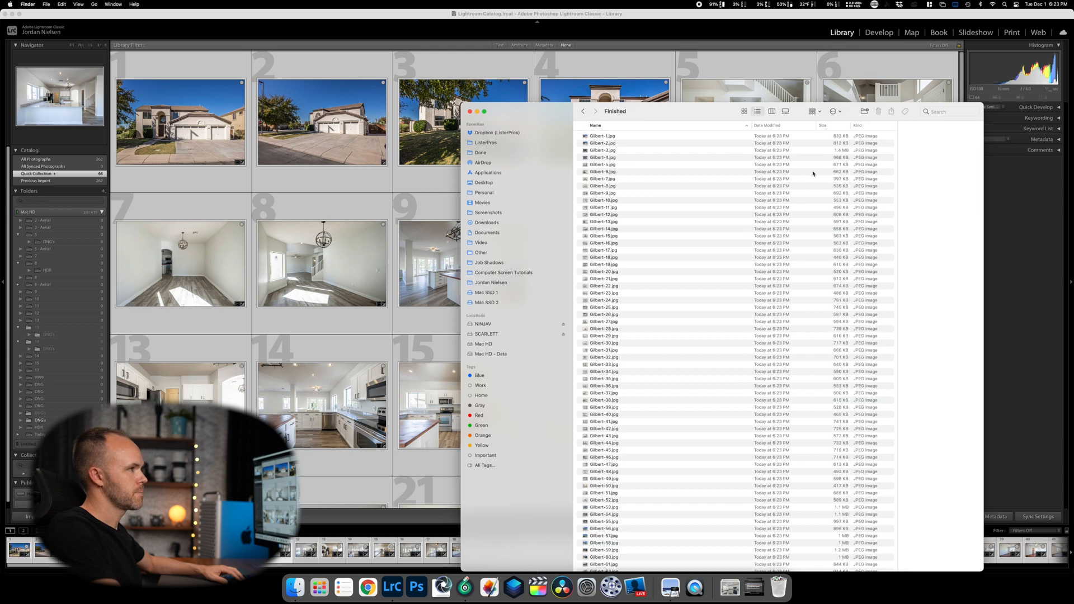
Check the names and sizes of the exported JPEG files, and close the Finder window.
scroll(835, 356, "down", 3)
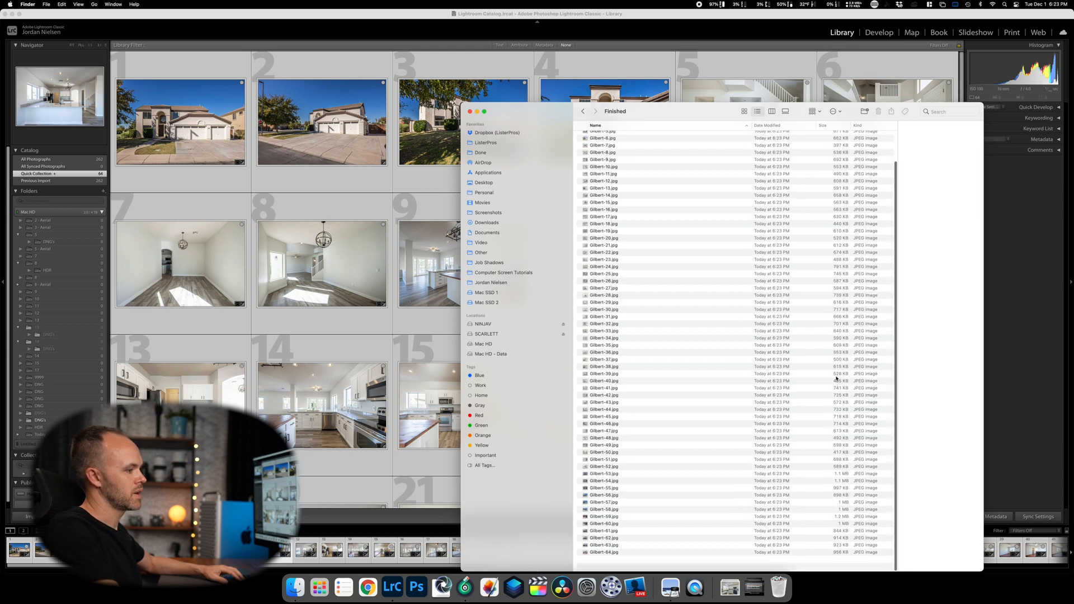
scroll(822, 404, "up", 3)
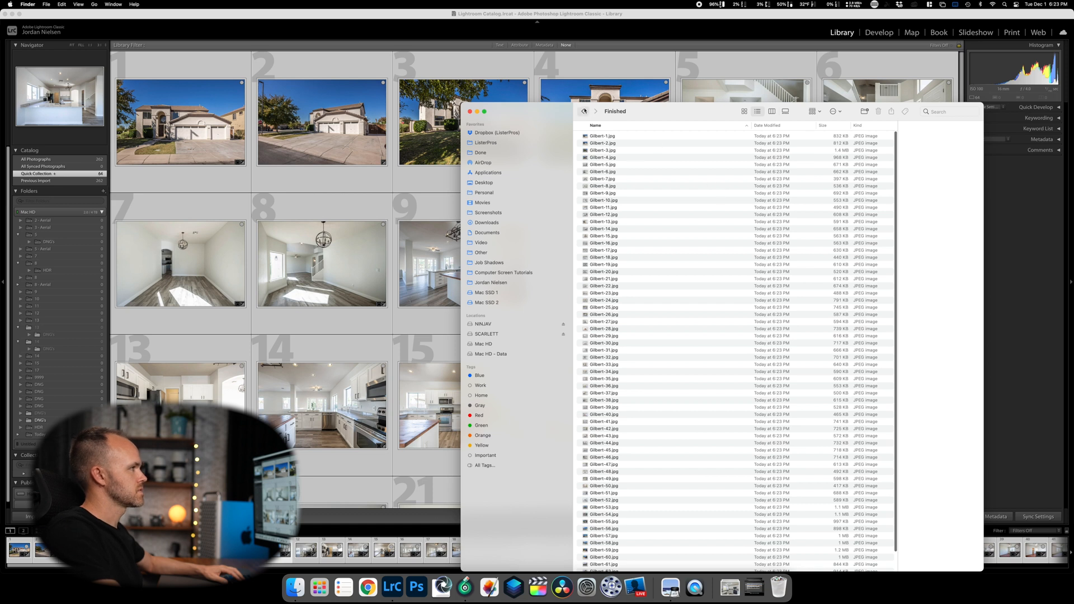
left_click(470, 111)
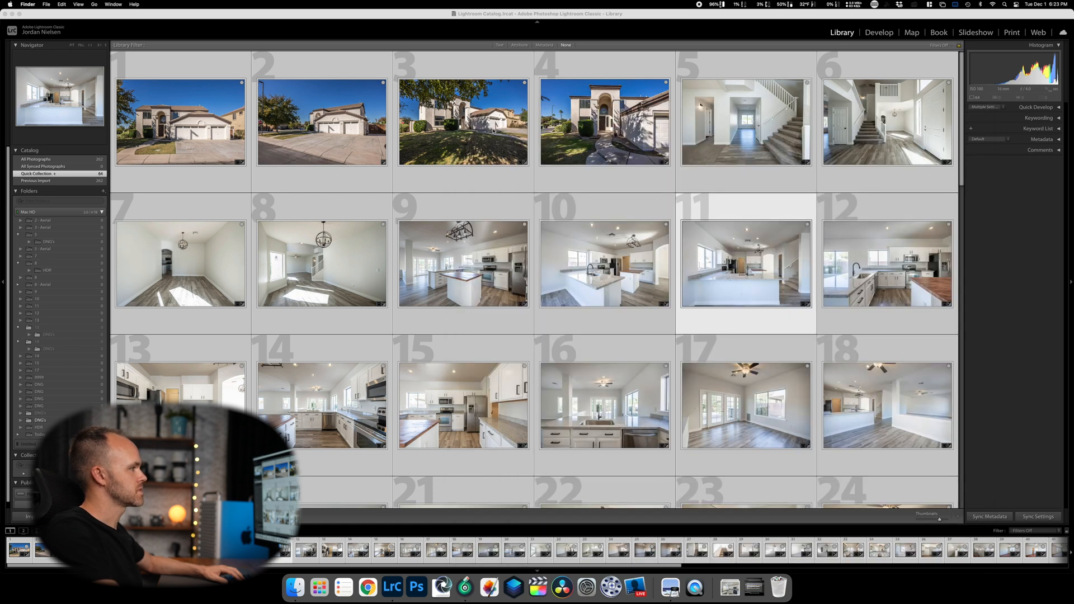